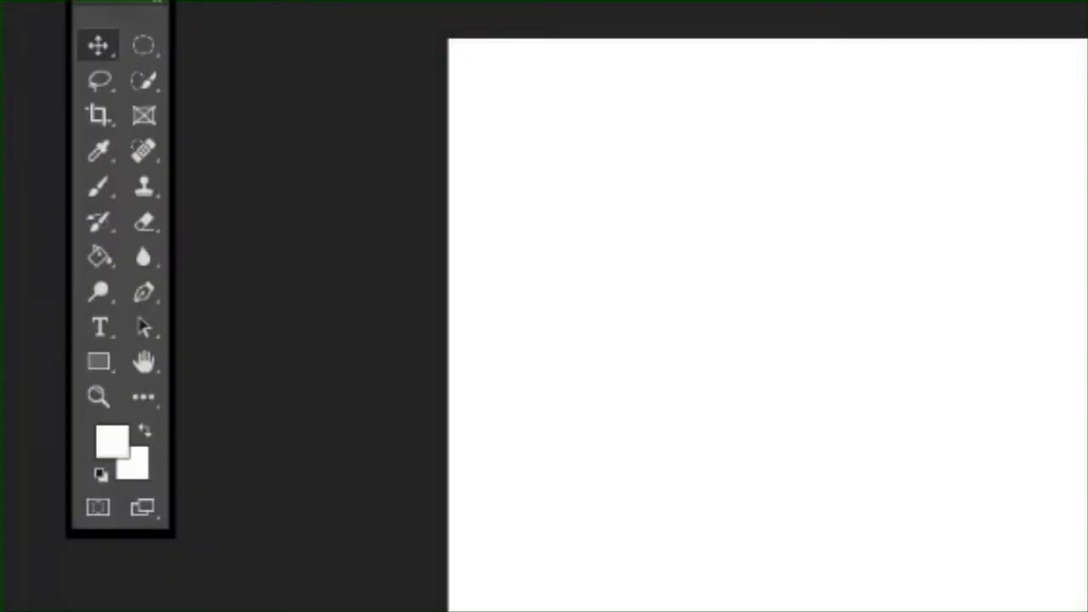
Move the floating toolbox and the Layers panel closer to the canvas, and shorten the Layers panel.
left_click_drag(105, 4, 140, 40)
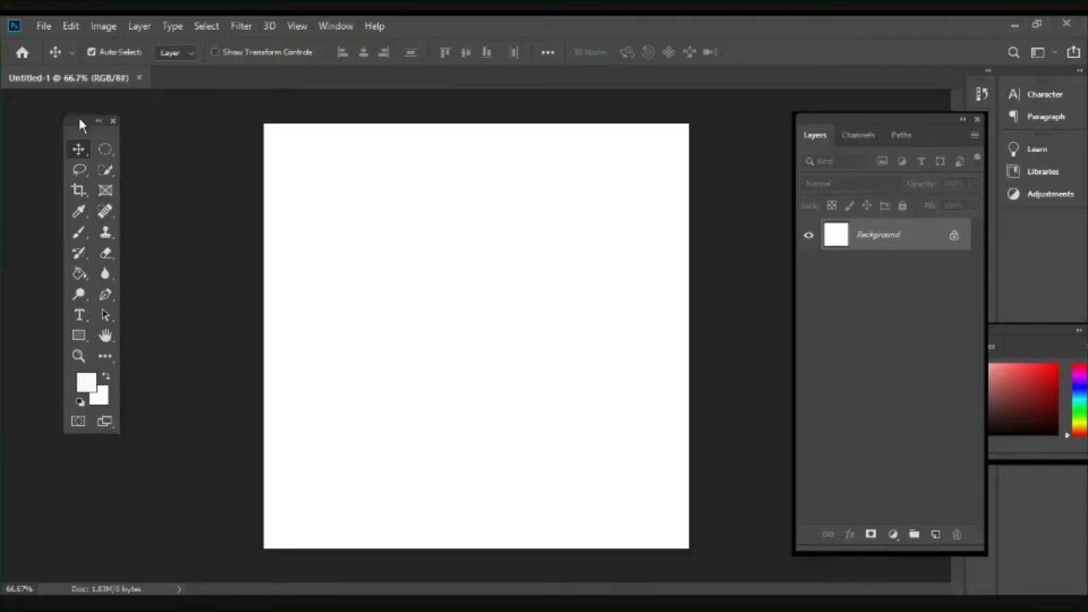
left_click_drag(76, 120, 158, 128)
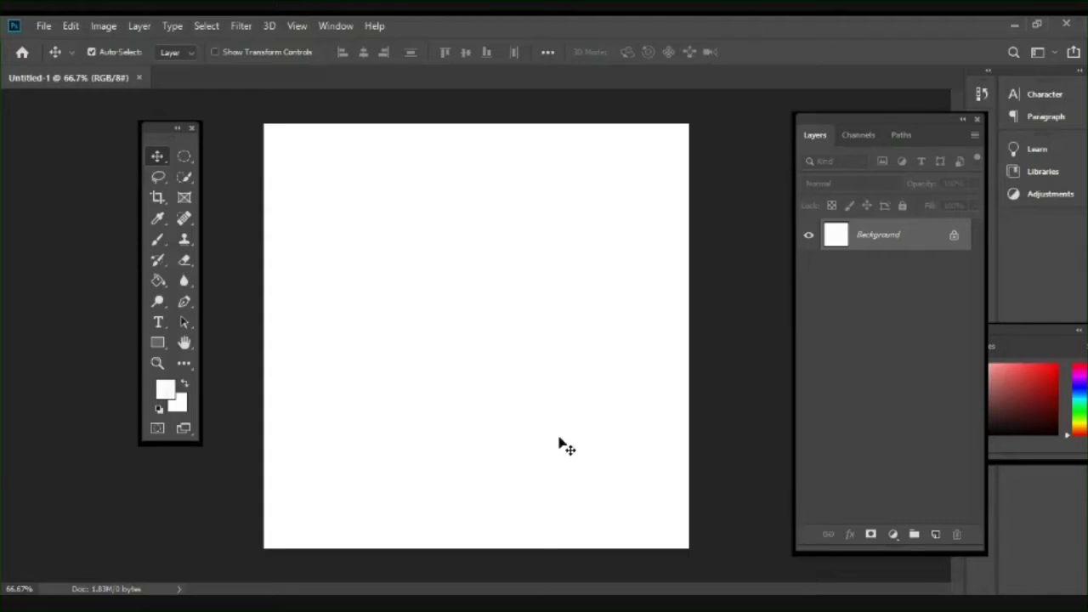
left_click_drag(891, 119, 809, 109)
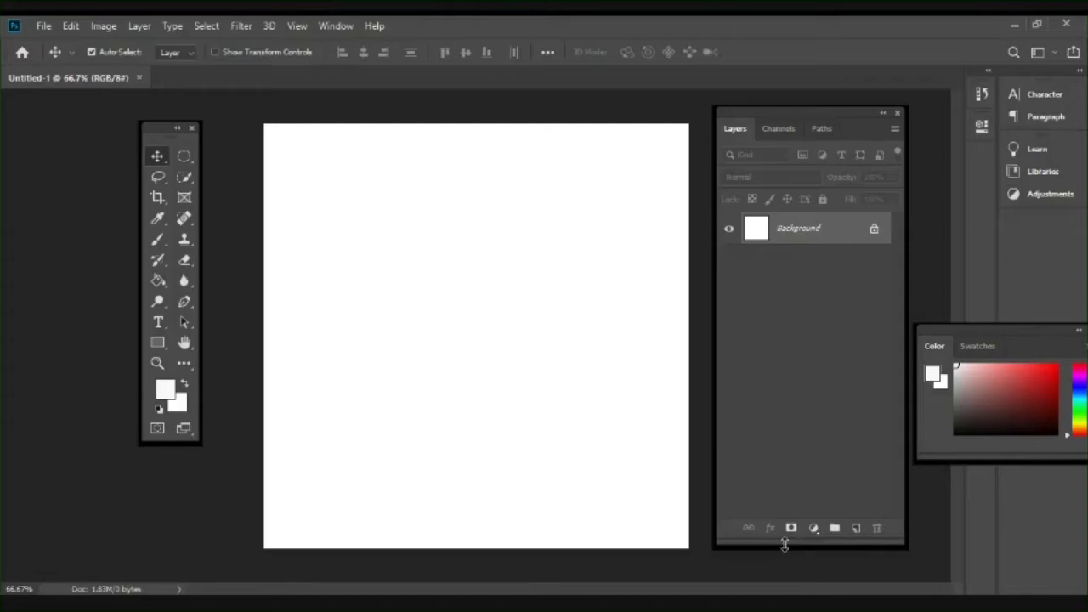
left_click_drag(785, 545, 780, 418)
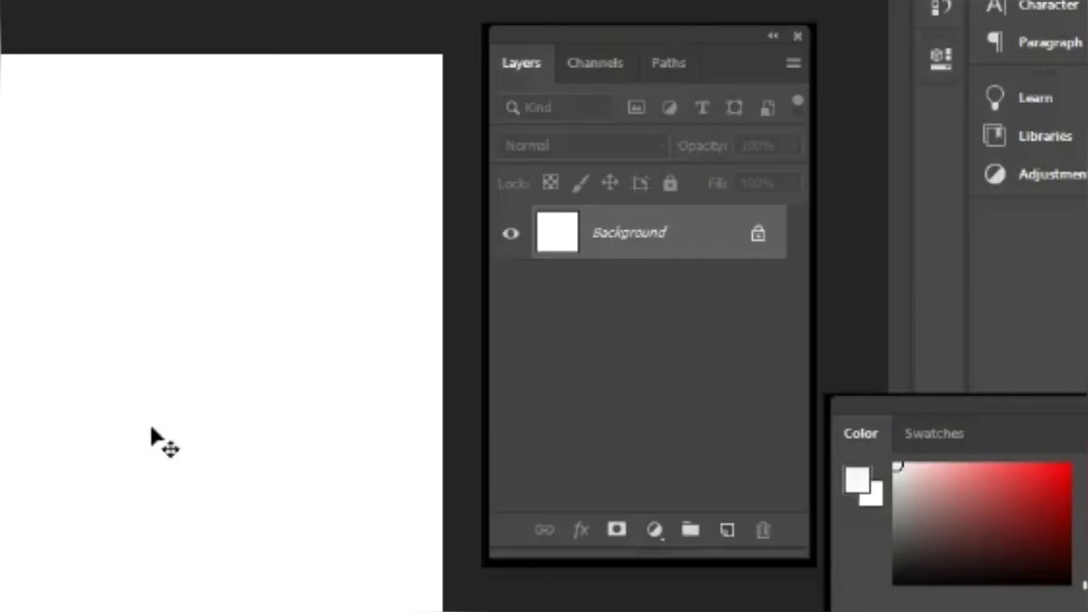
Add a Solid Color fill layer above the background in pale aqua, #d1fdf5.
left_click(655, 531)
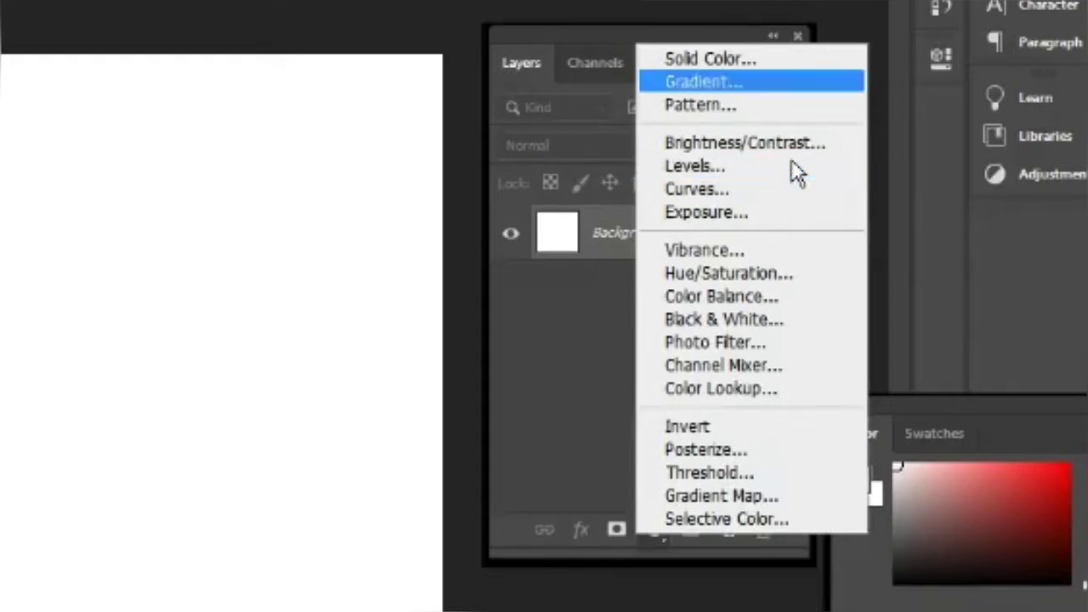
left_click(818, 58)
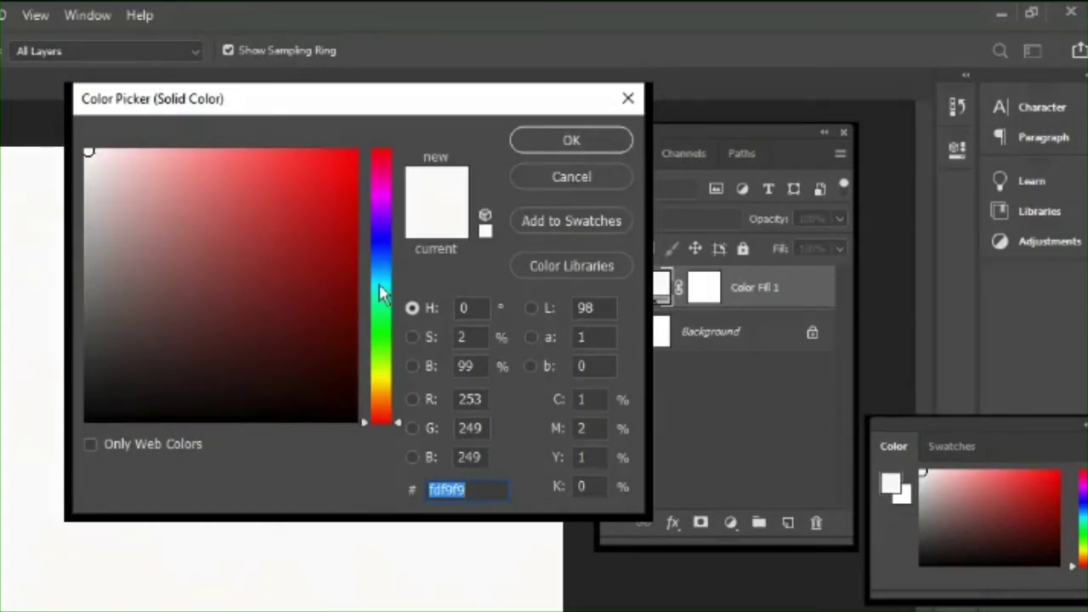
left_click(380, 367)
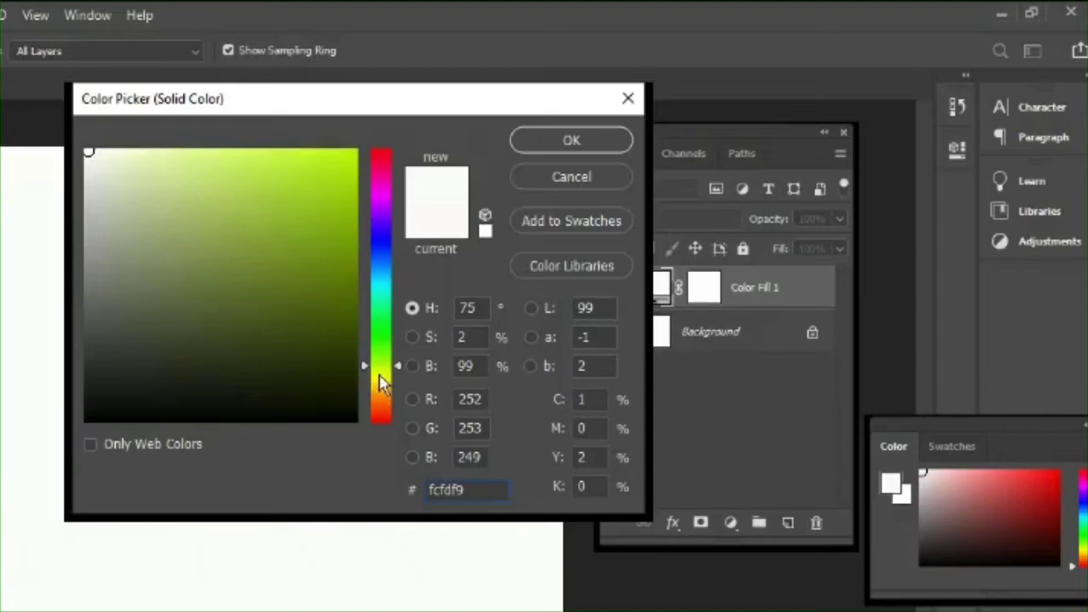
left_click(380, 294)
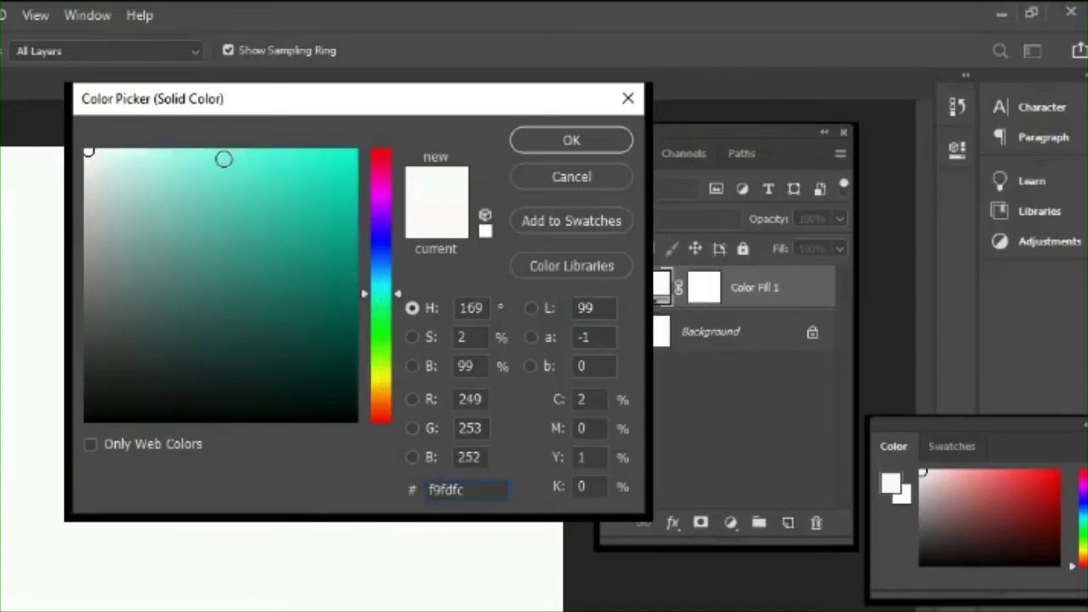
left_click(123, 152)
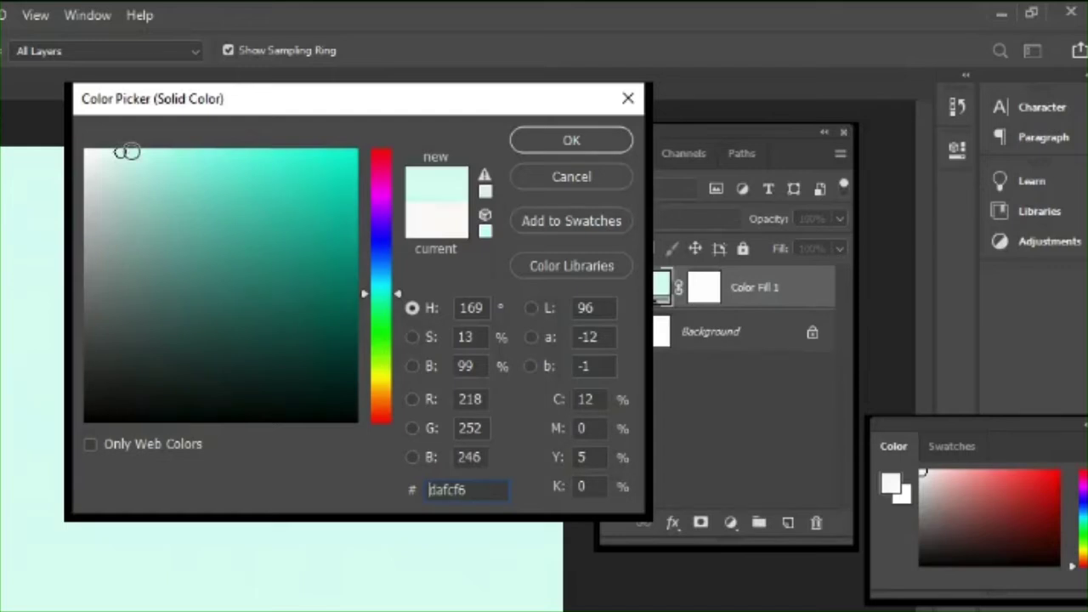
left_click(131, 151)
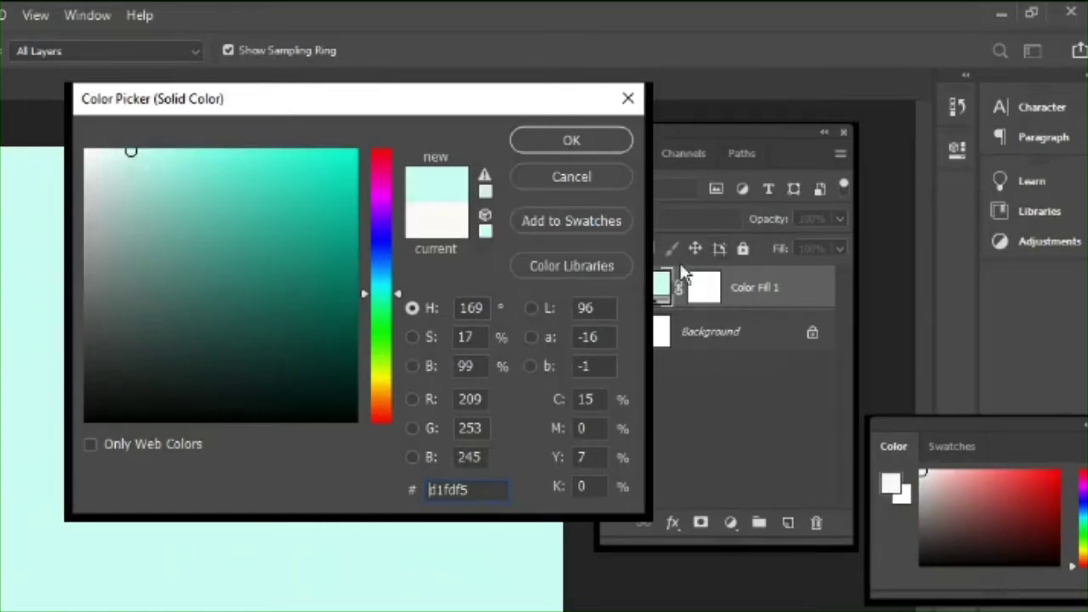
left_click(616, 140)
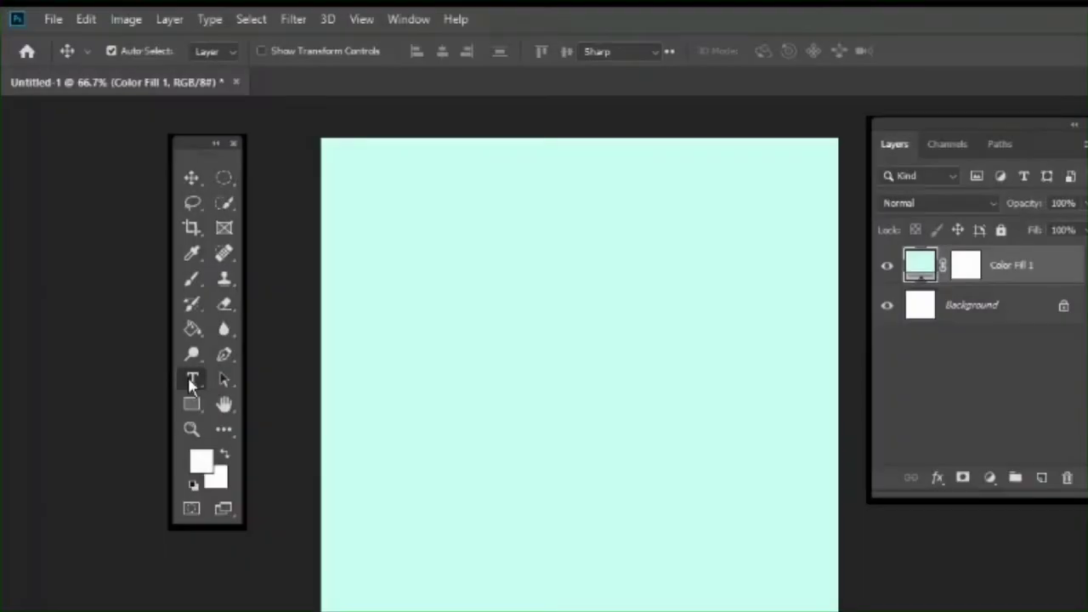
Draw a white rectangle shape about 389 by 245 px on the canvas and delete it.
left_click(190, 380)
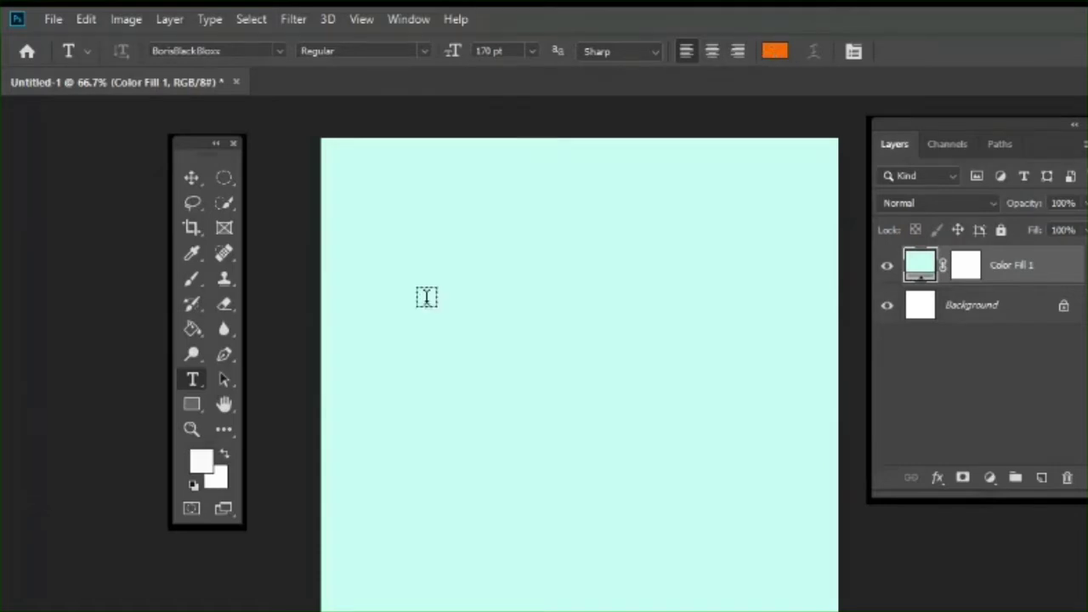
left_click(190, 407)
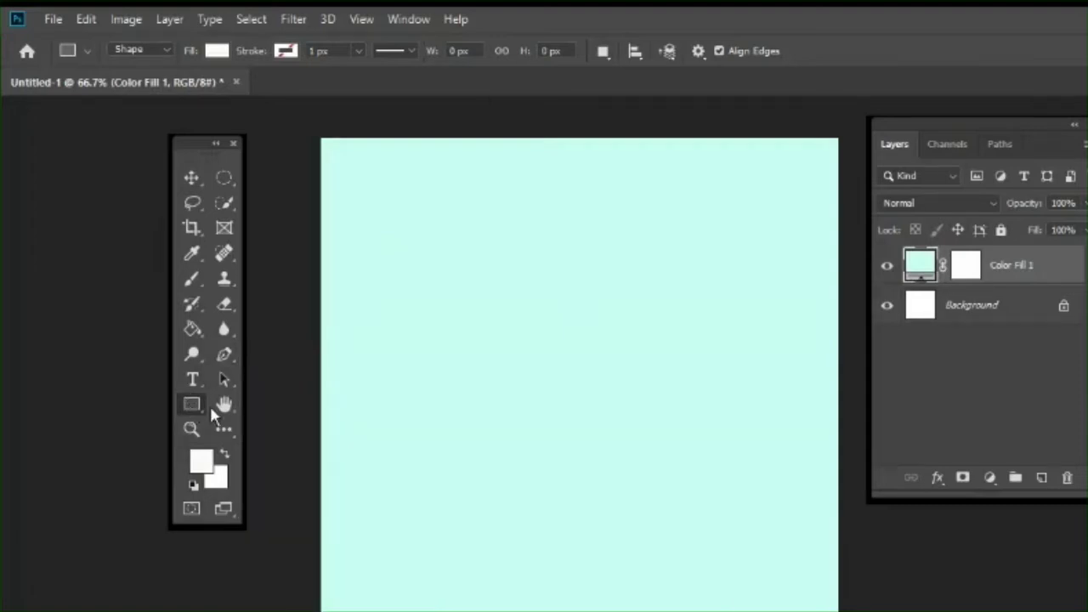
left_click(408, 285)
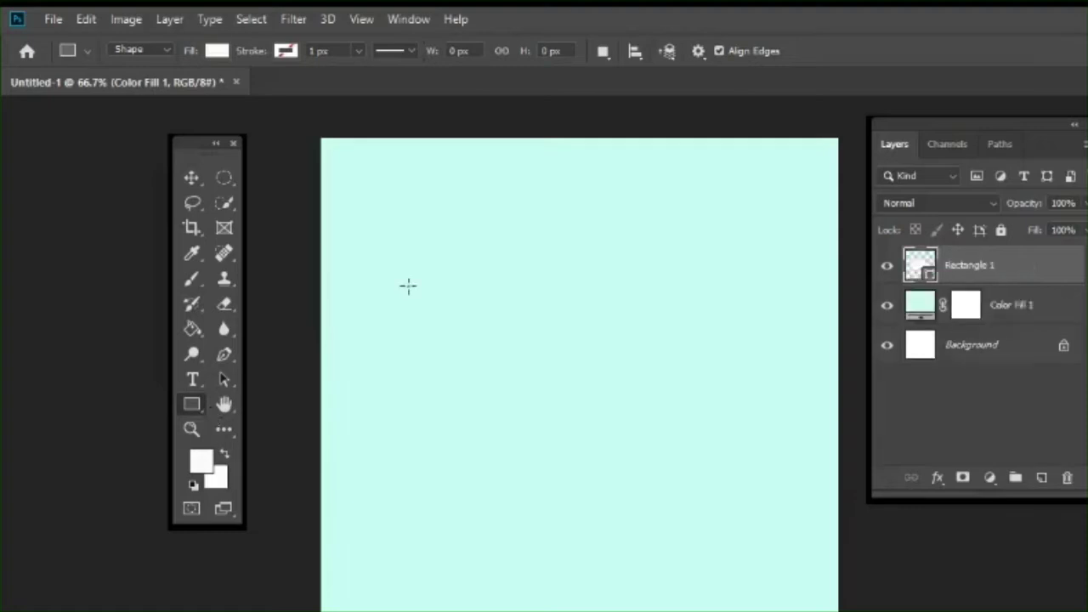
left_click_drag(408, 285, 659, 443)
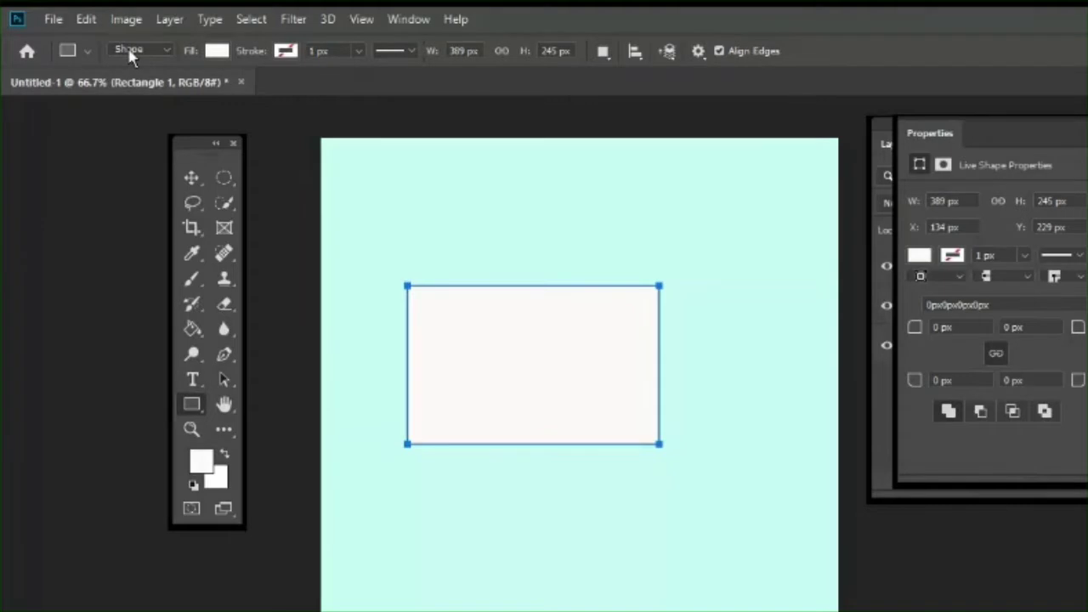
left_click(312, 55)
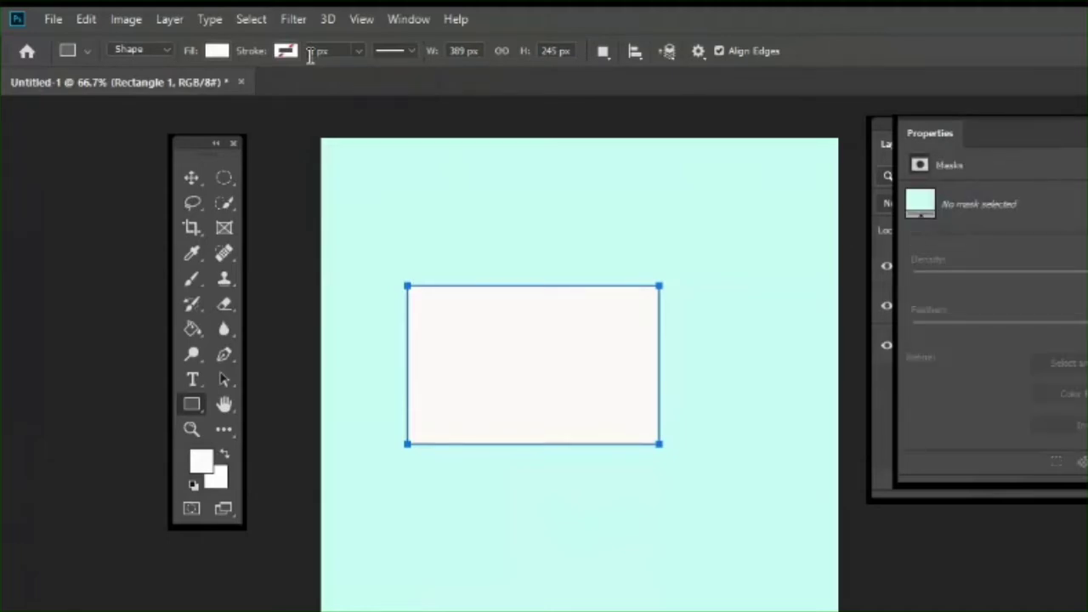
key("Delete")
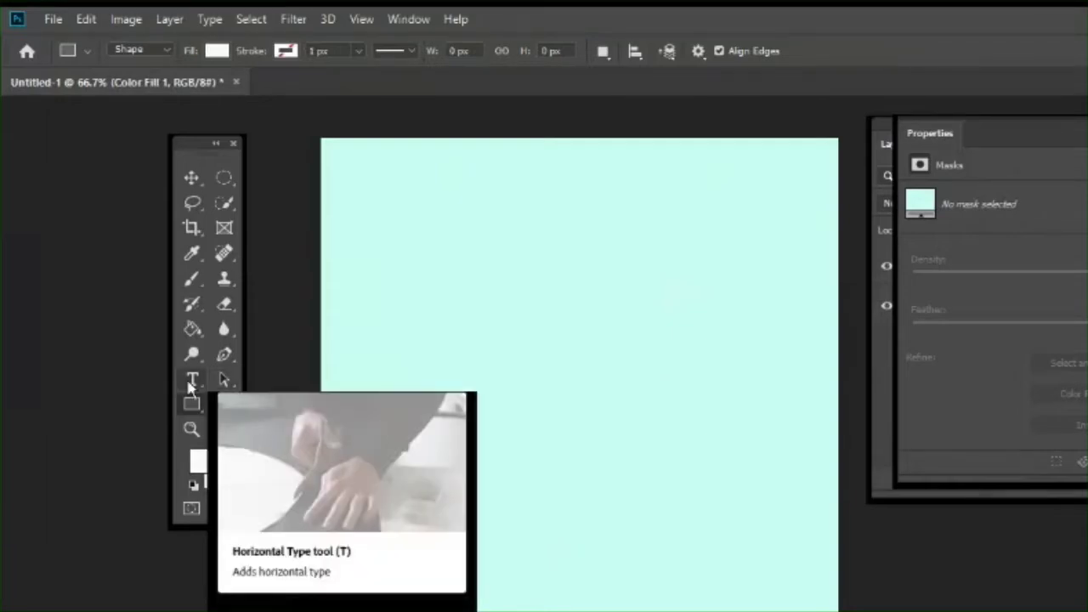
Set the Horizontal Type tool's font to Money Honey in the Bold style.
left_click(191, 382)
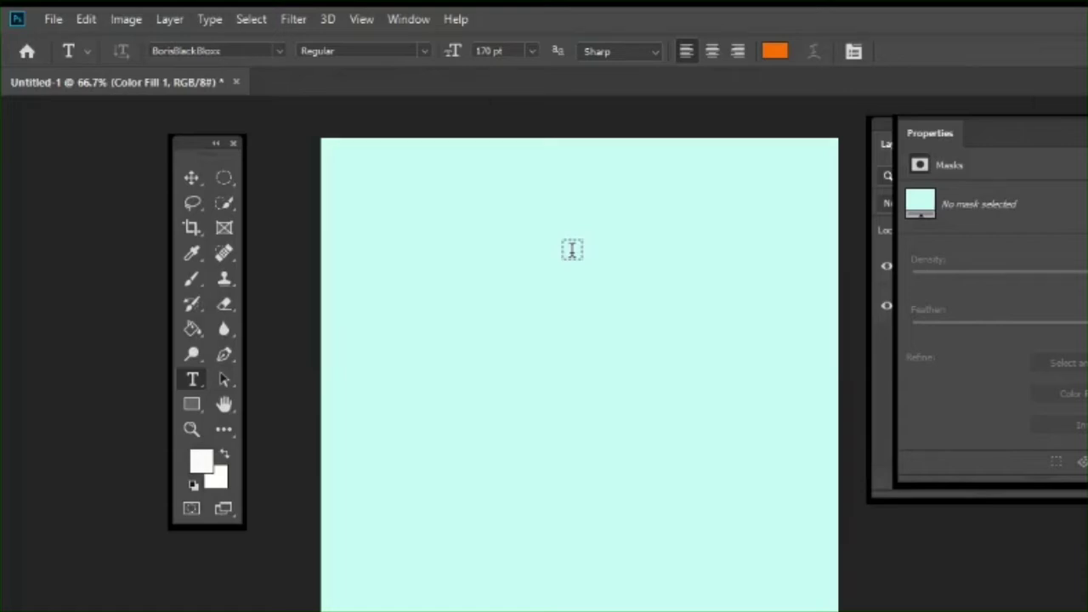
left_click(281, 51)
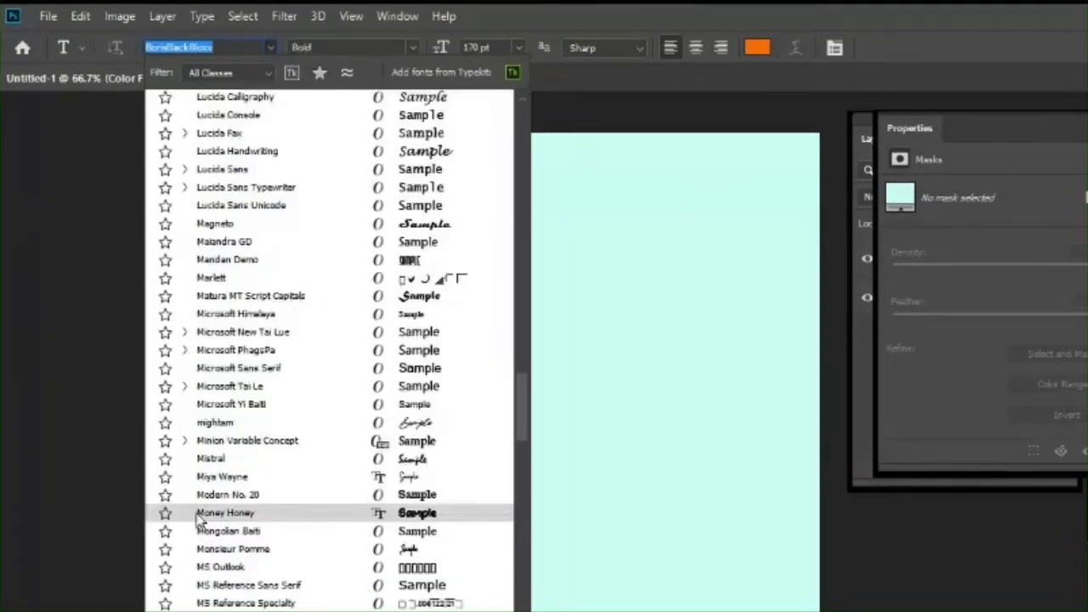
key("Escape")
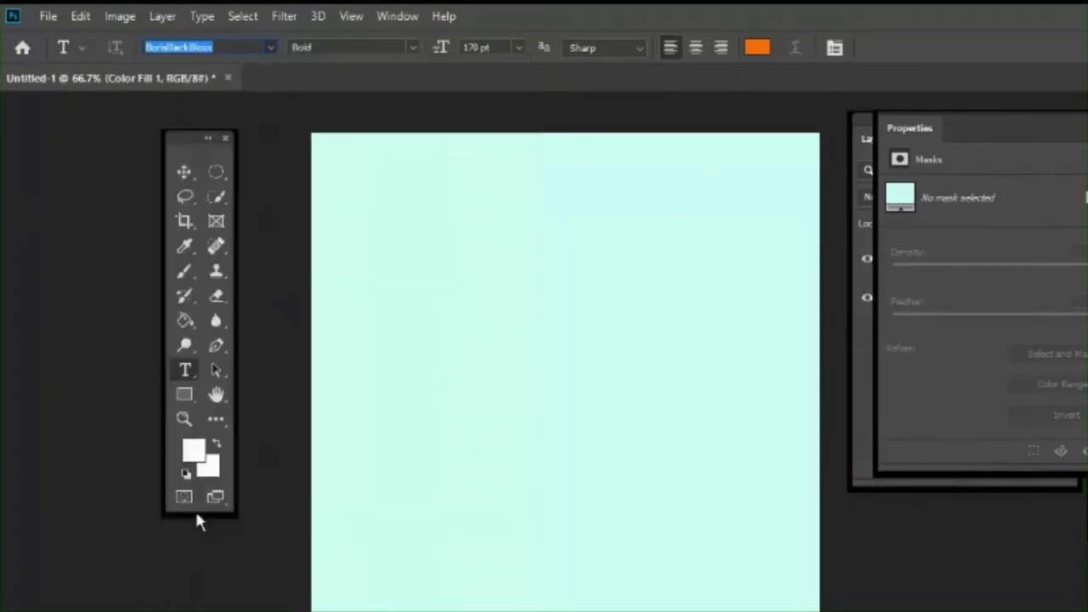
key("Return")
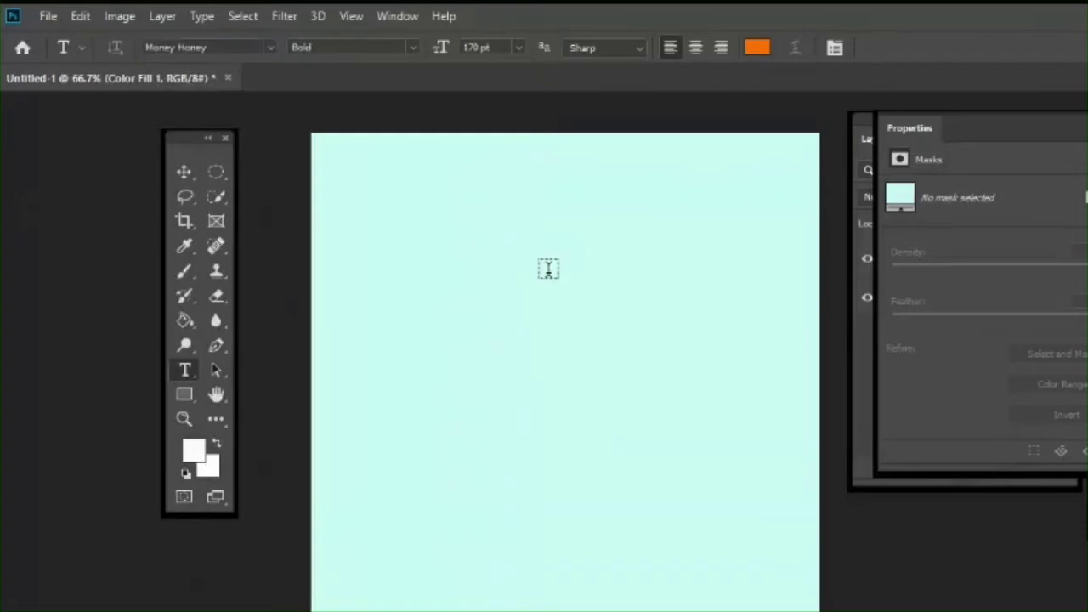
left_click(409, 48)
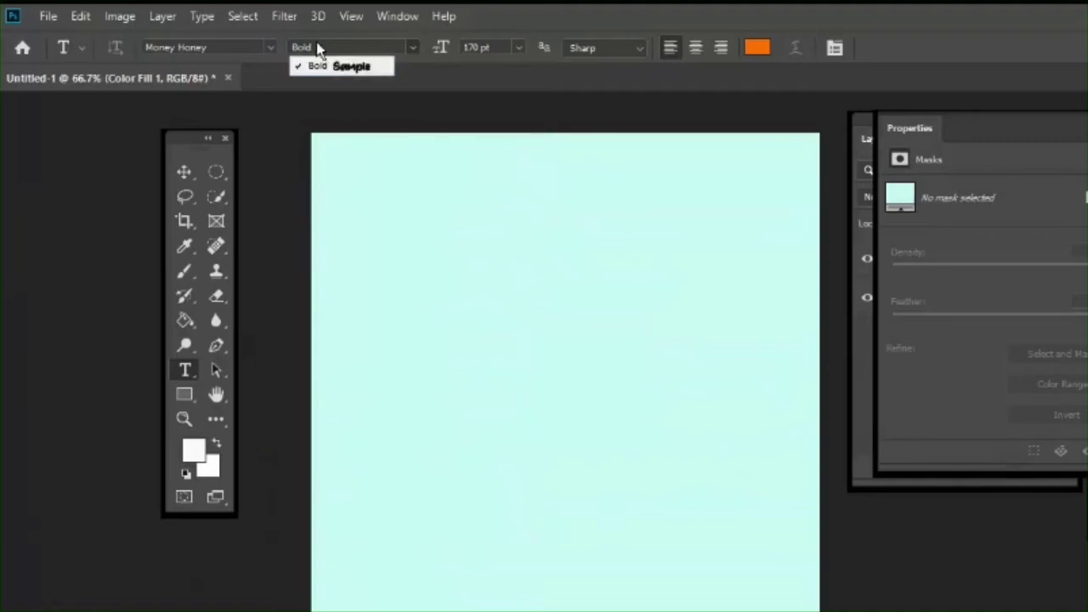
left_click(414, 48)
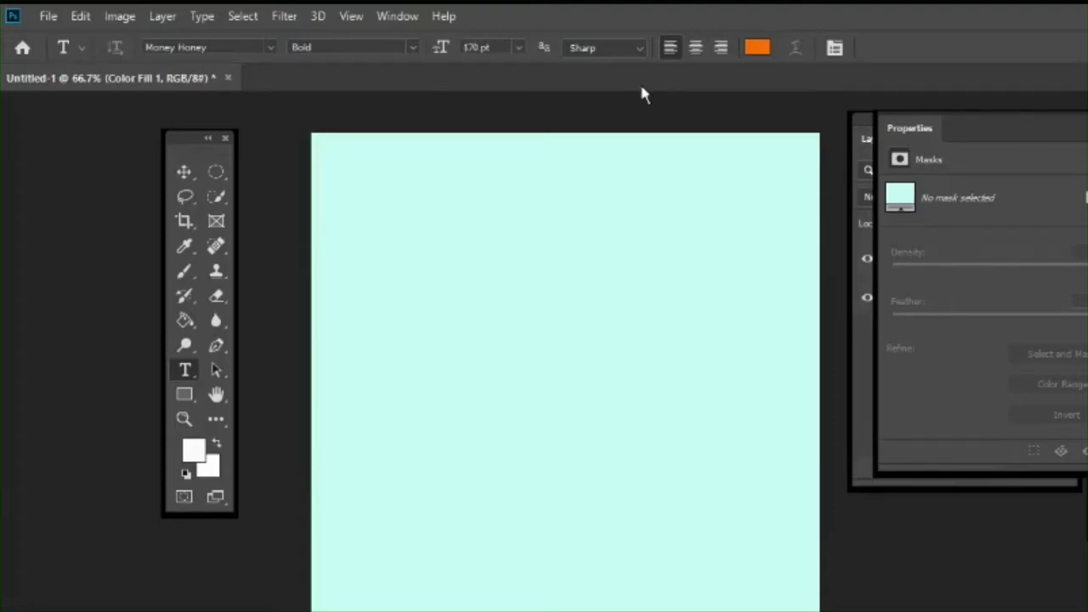
Set the text colour to dark brown, #574433.
left_click(756, 47)
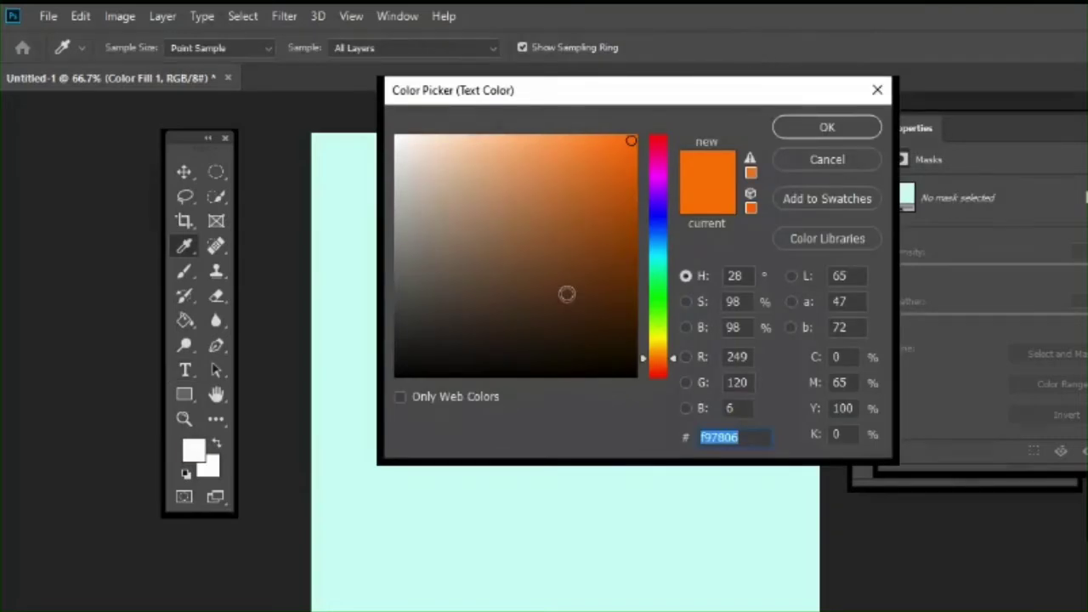
left_click(538, 299)
left_click(495, 294)
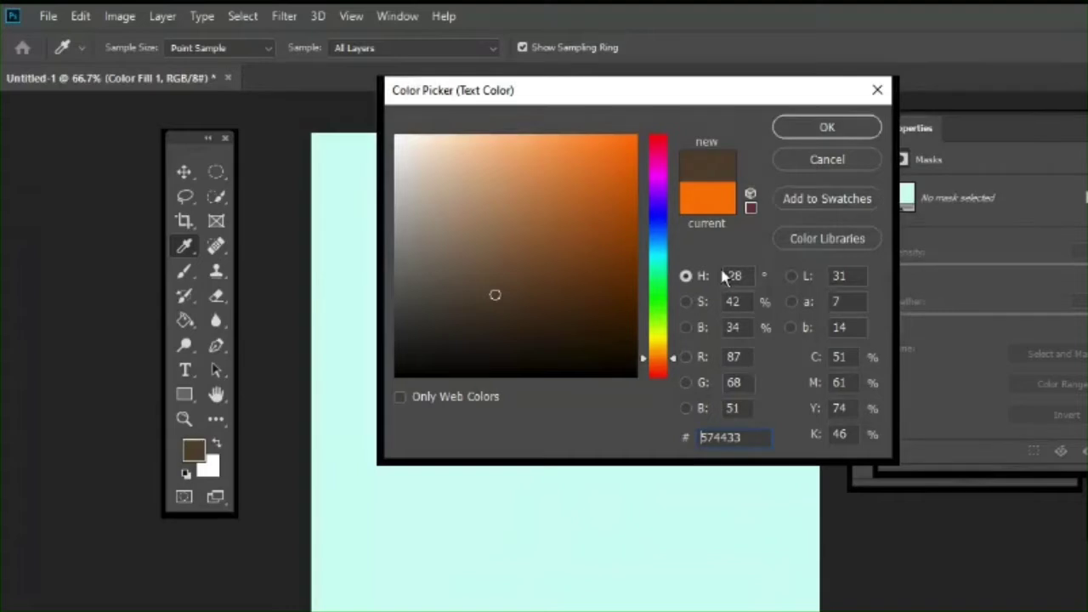
left_click(821, 129)
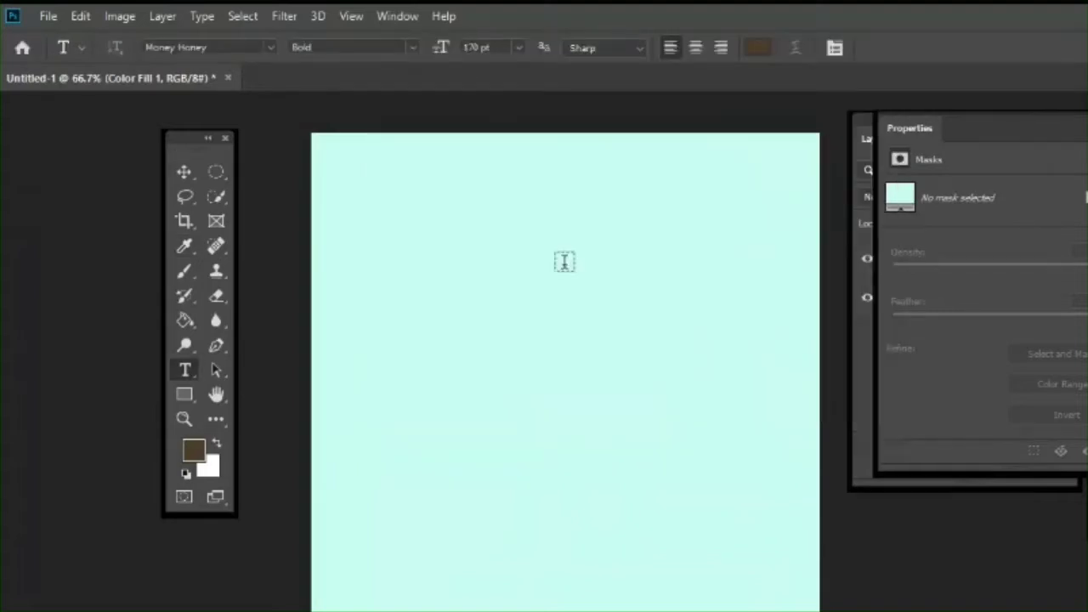
Add the text "colours" to the upper half of the canvas and move it horizontally to about X 1.27 in.
left_click(421, 340)
type("co")
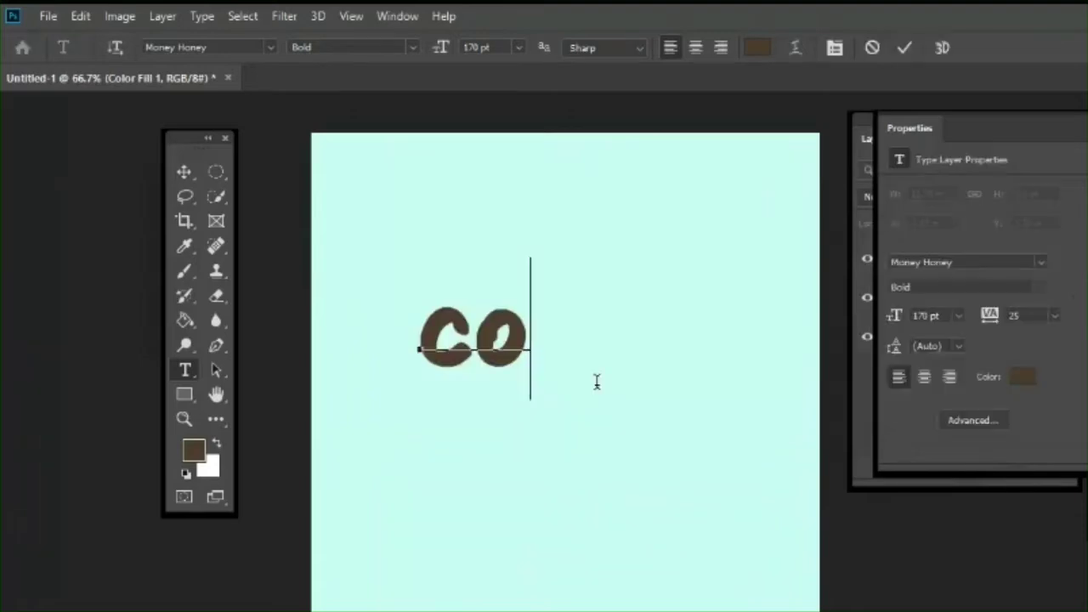
type("lours")
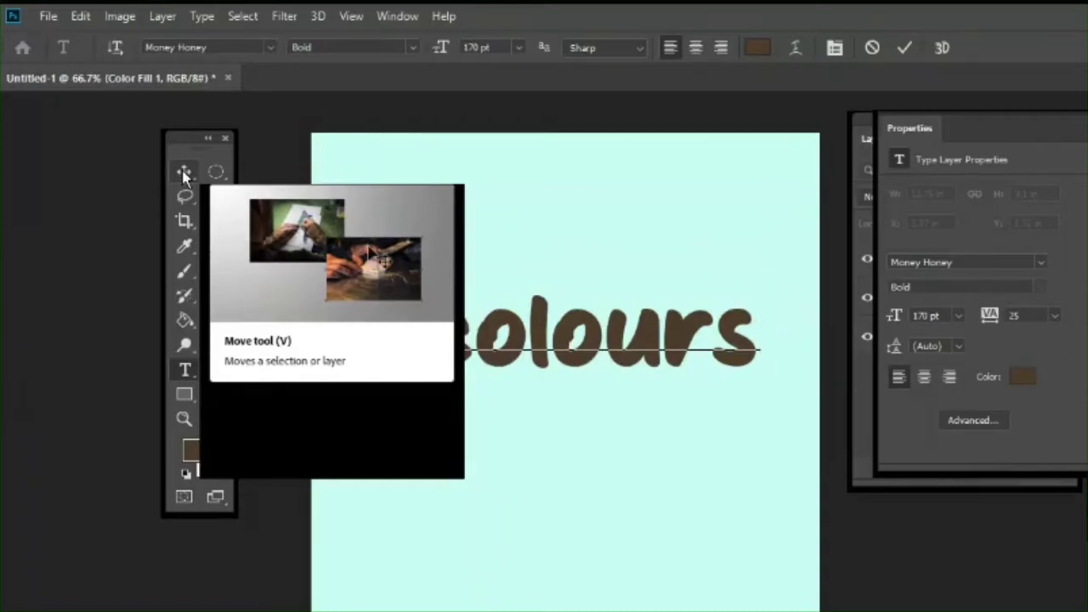
left_click(183, 173)
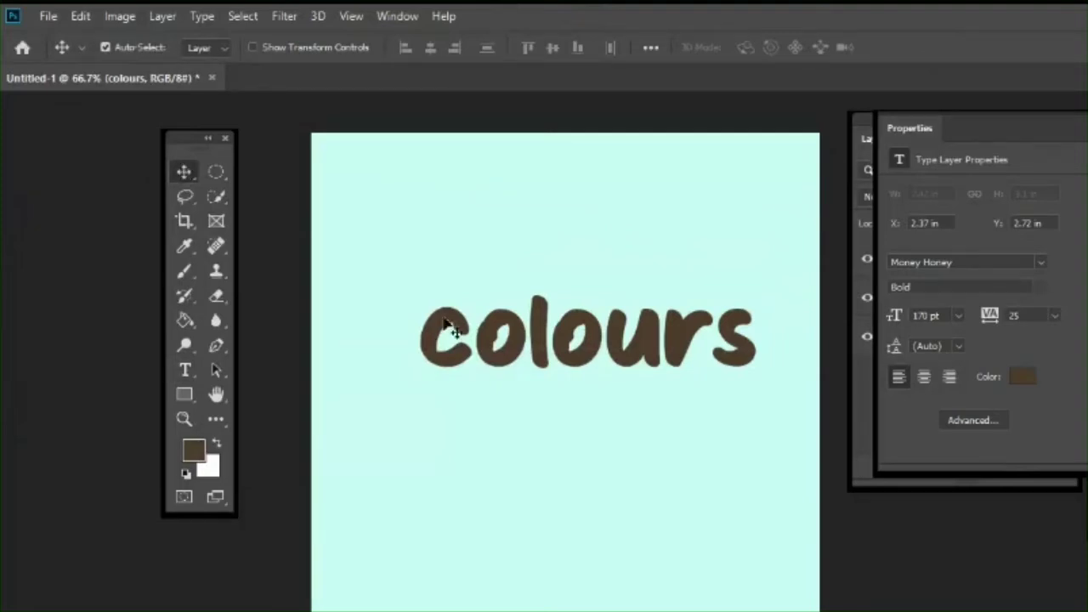
left_click_drag(494, 343, 433, 344)
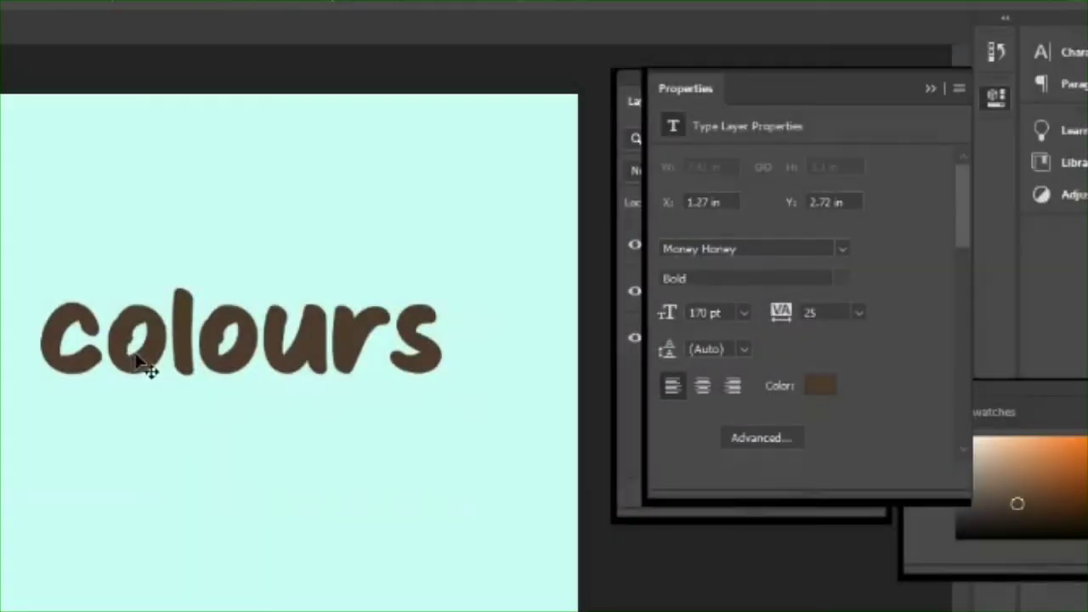
Move the Properties panel off the Layers panel and bring the Layers panel to the front.
left_click_drag(858, 113, 823, 320)
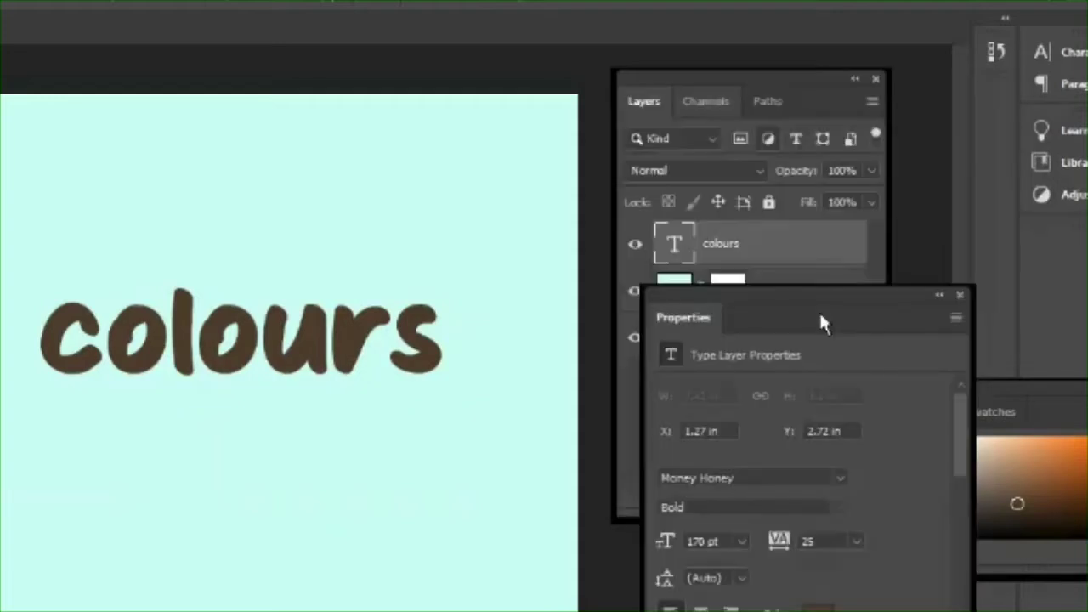
left_click(734, 88)
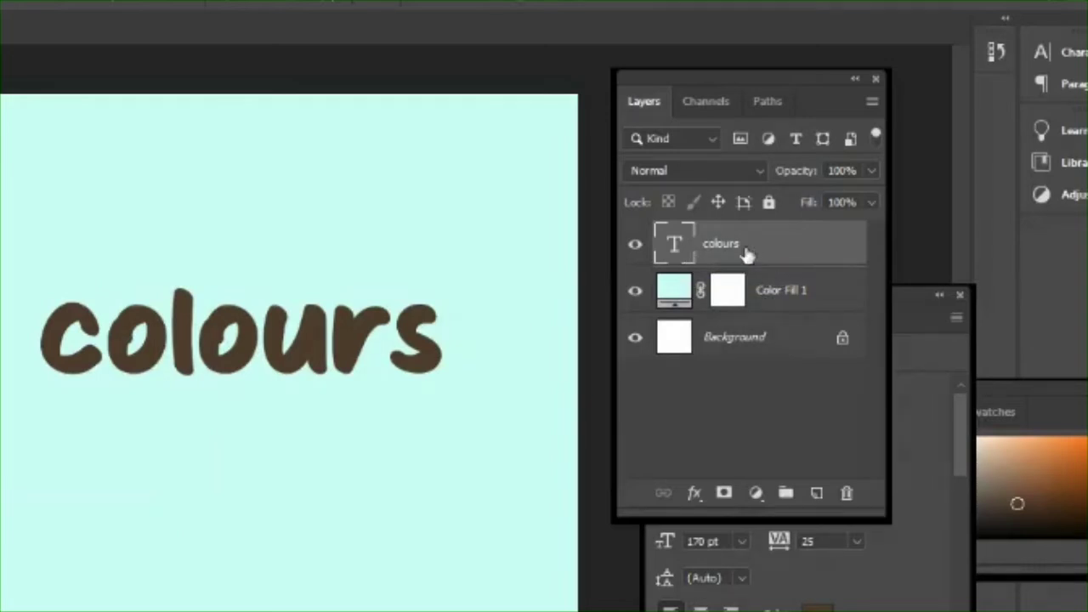
Reposition the "colours" text slightly higher on the canvas.
left_click_drag(745, 255, 383, 279)
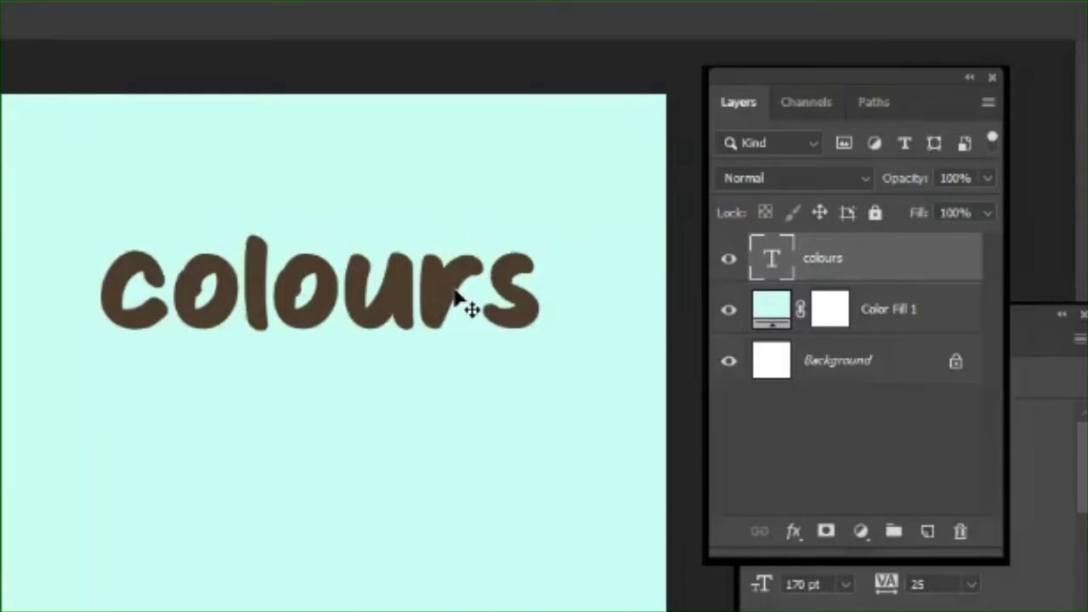
left_click_drag(455, 291, 436, 320)
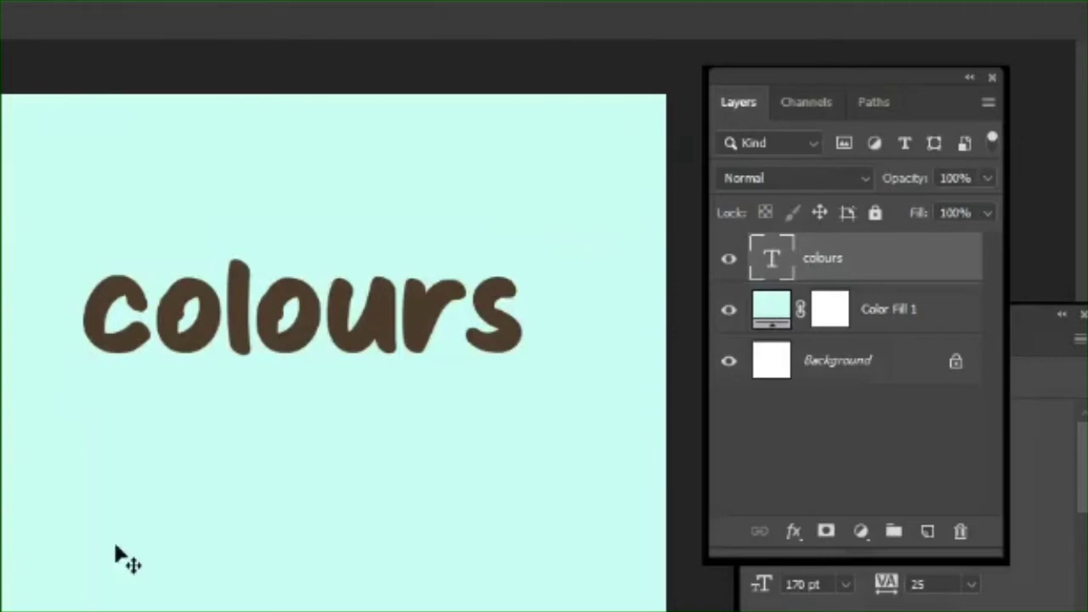
left_click(230, 320)
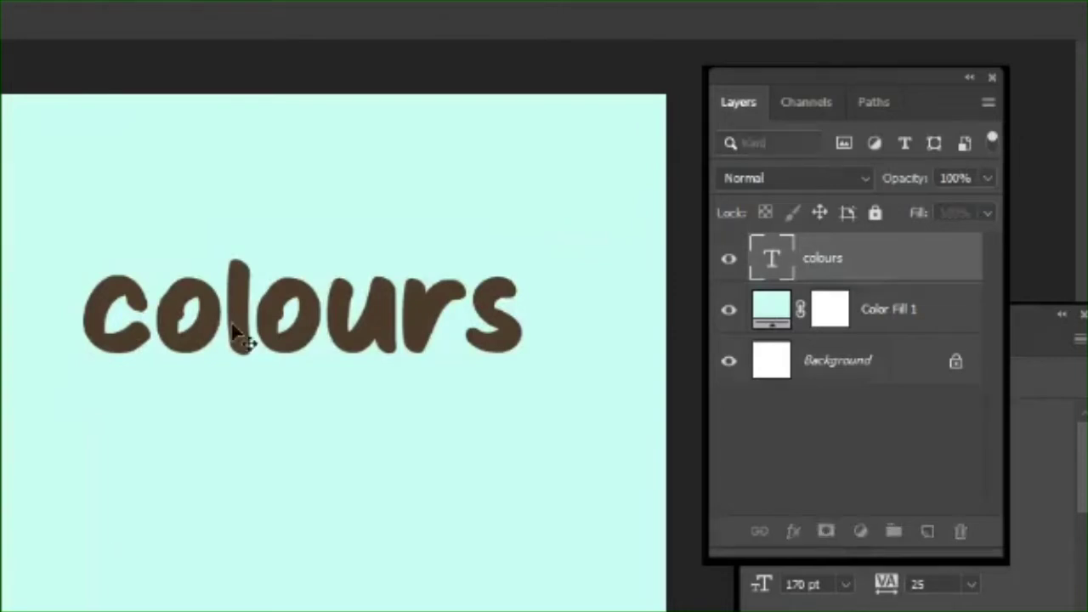
Insert "vibrant" on its own line above "colours" in the same text layer, and shift the two-line text slightly higher.
double_click(230, 321)
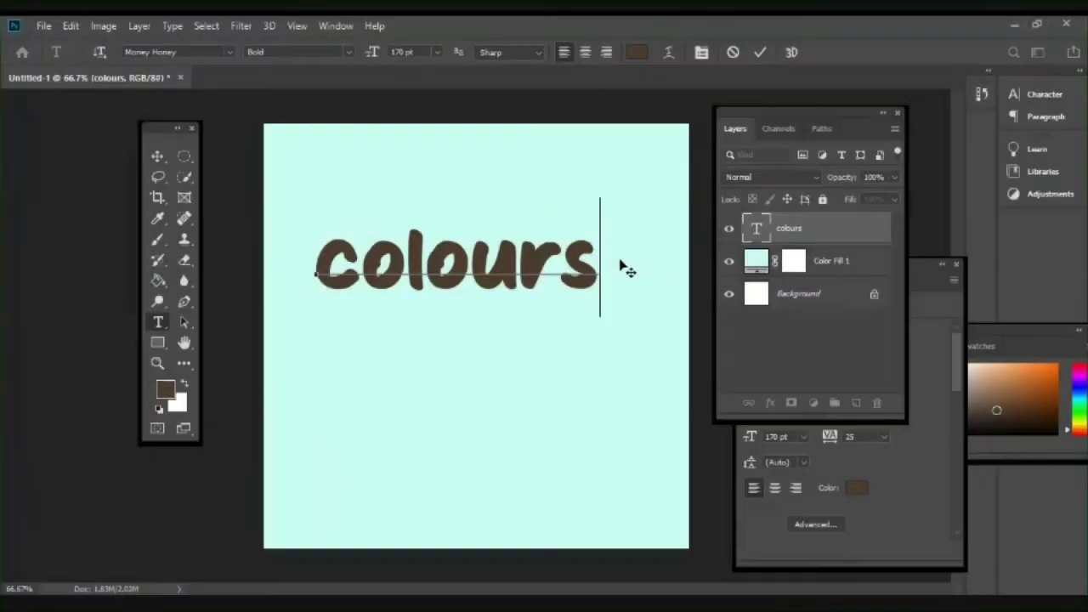
key("Home")
type("vibran")
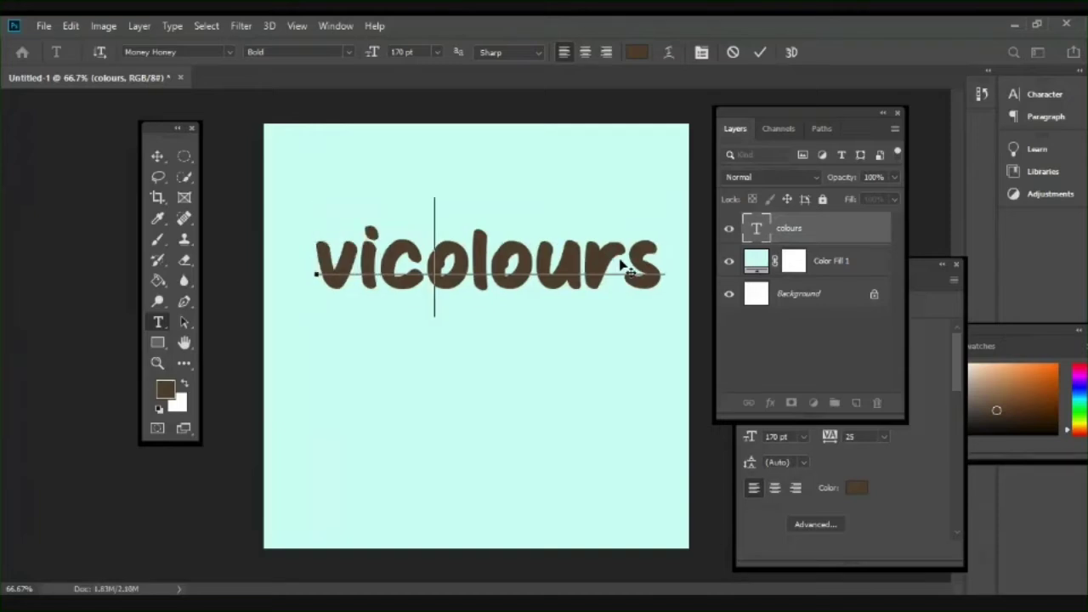
type("t")
key("Return")
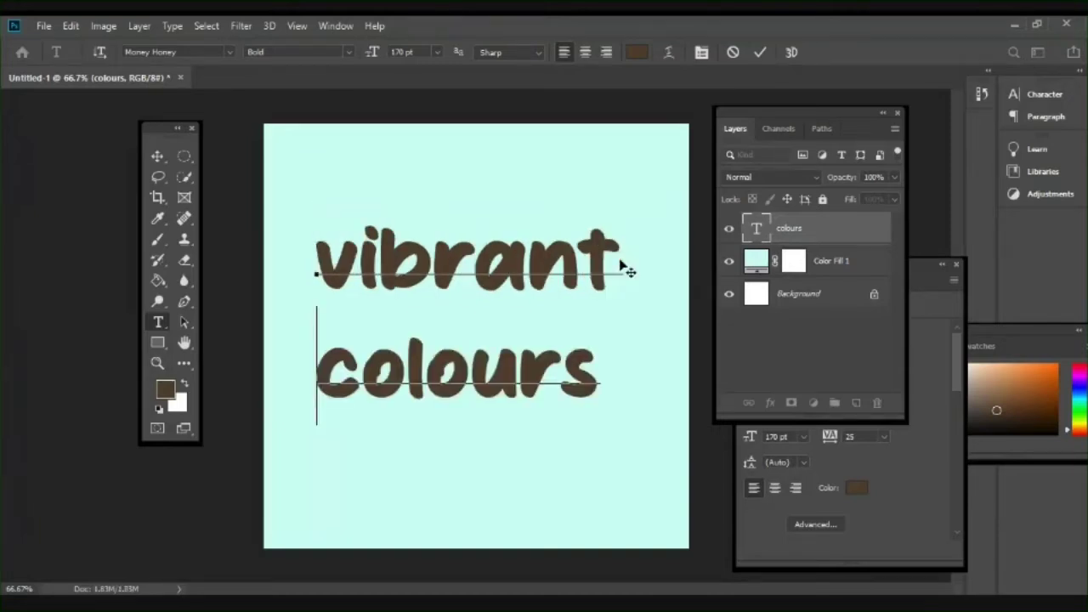
left_click(157, 156)
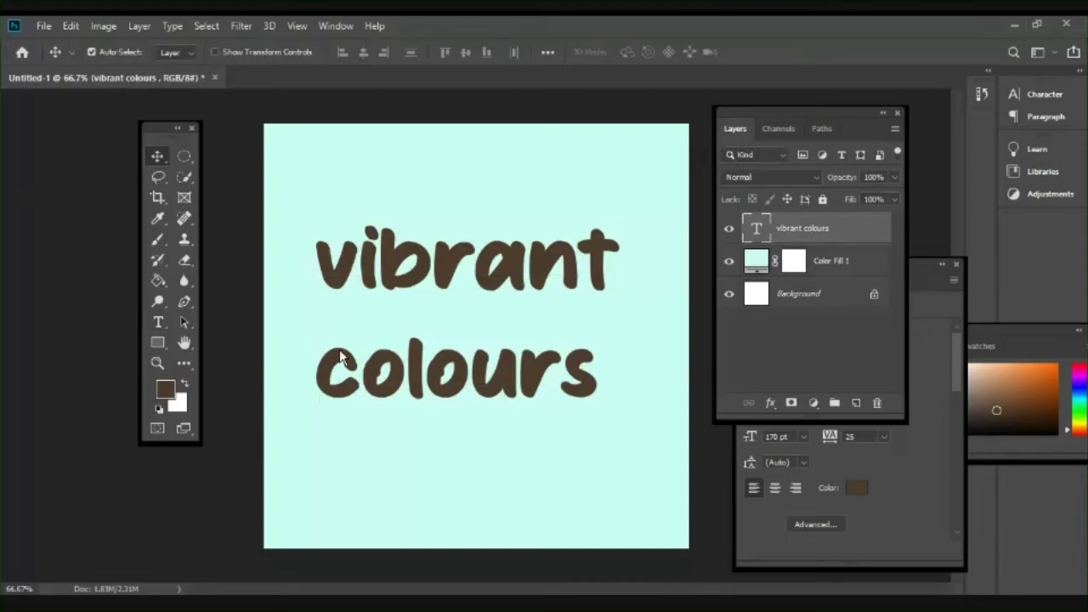
left_click_drag(600, 302, 600, 266)
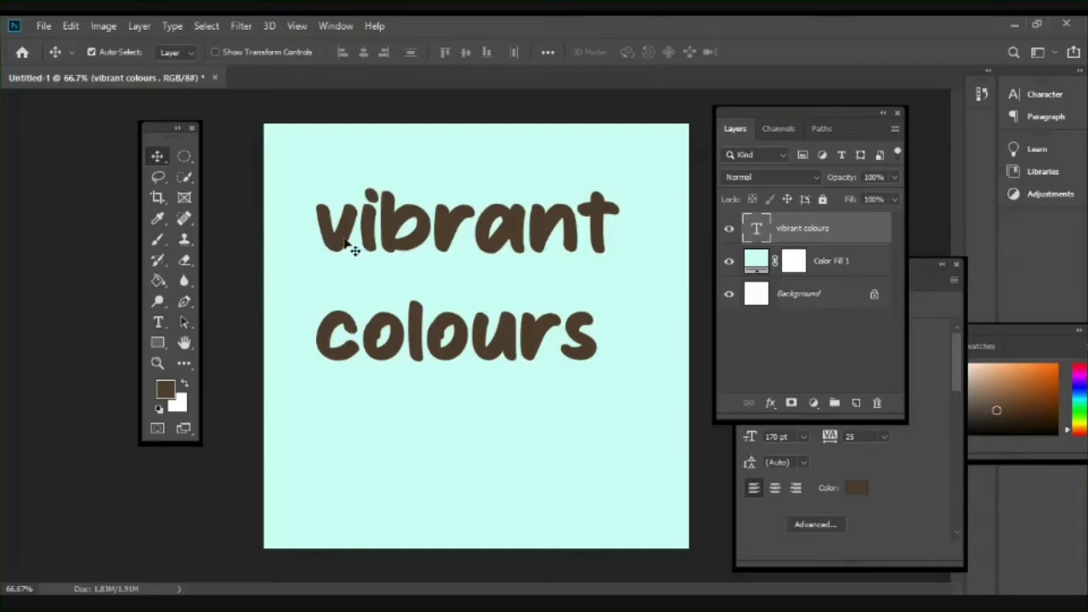
Delete the "vibrant" line from the text layer so that it holds only "colours", and commit the edit.
key("t")
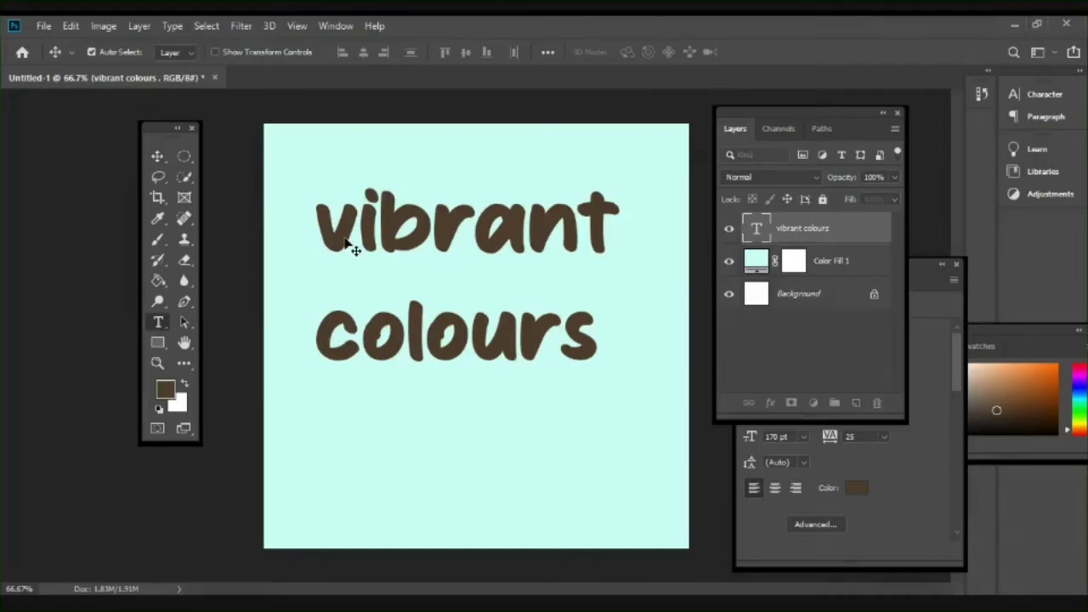
left_click(318, 228)
left_click_drag(318, 227, 675, 272)
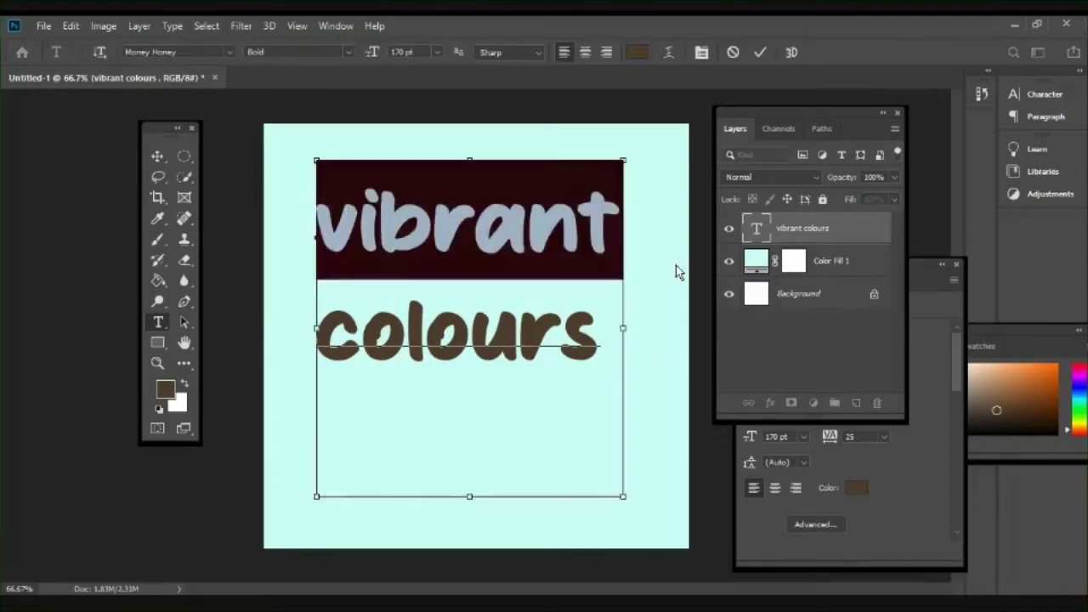
key("BackSpace")
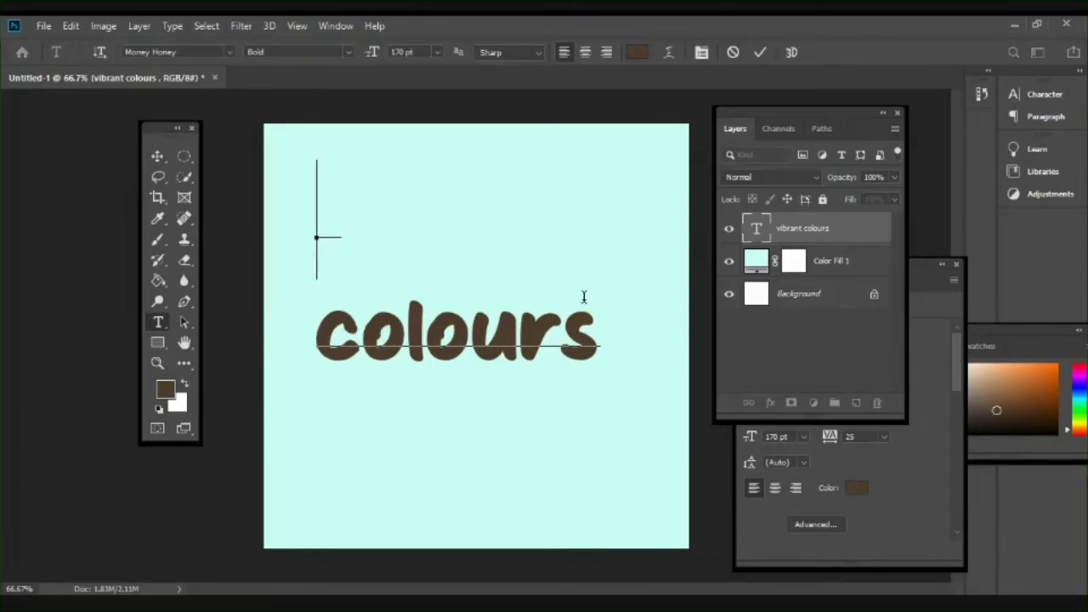
key("Delete")
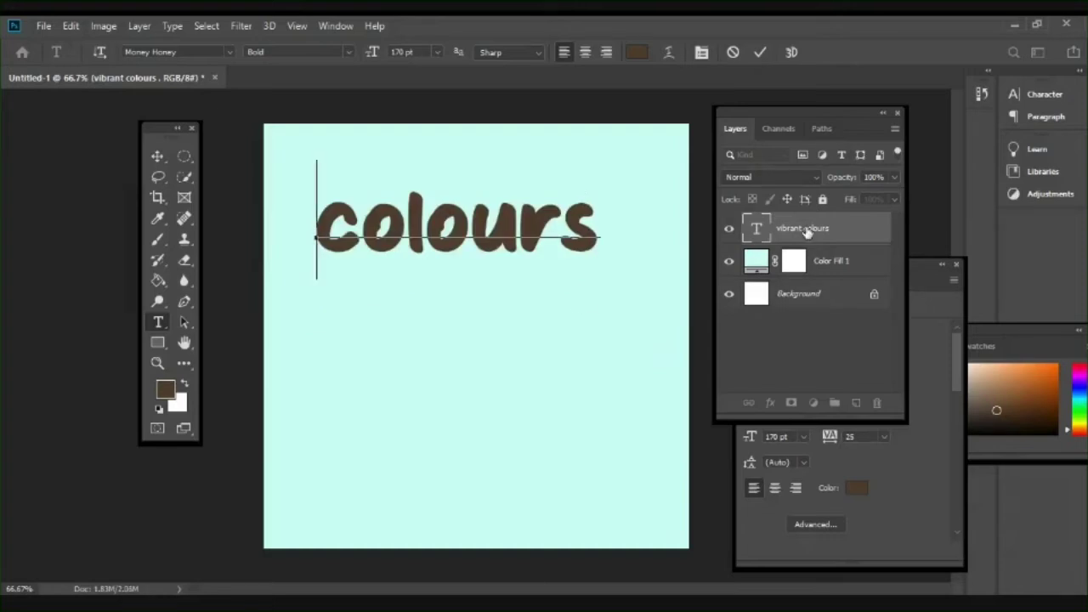
key("ctrl+Return")
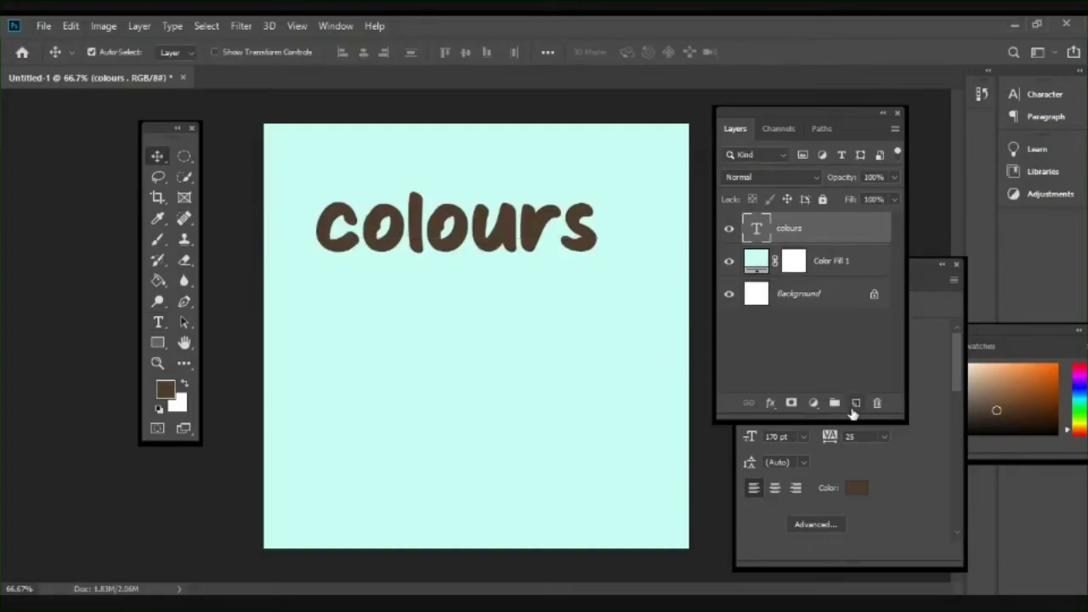
Add a new layer above "colours" and enter "vibrant" on it as separate text below the first word.
key("ctrl")
left_click(855, 404)
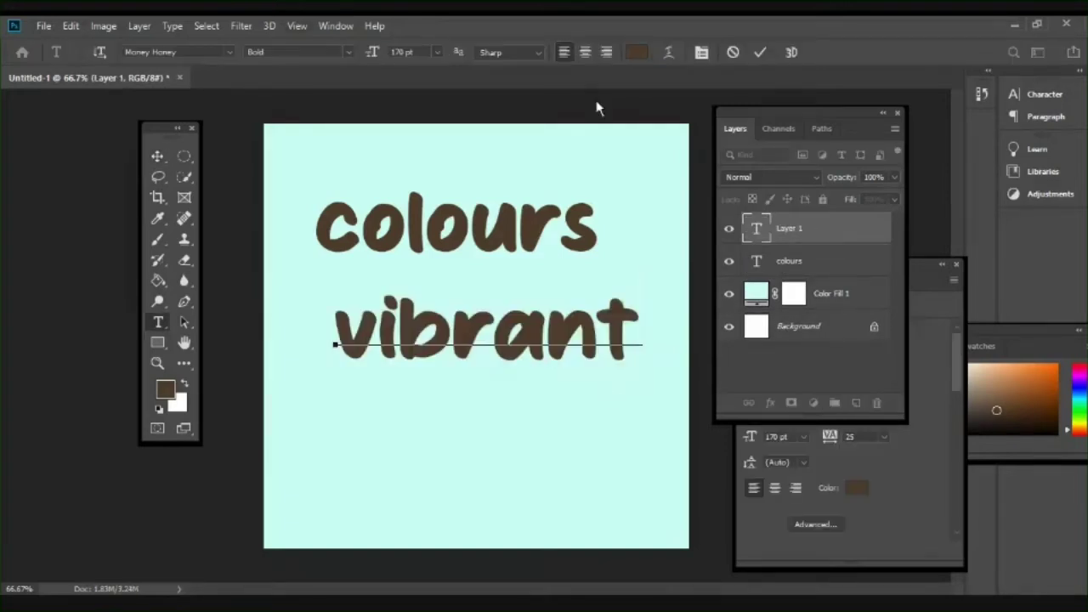
left_click(157, 156)
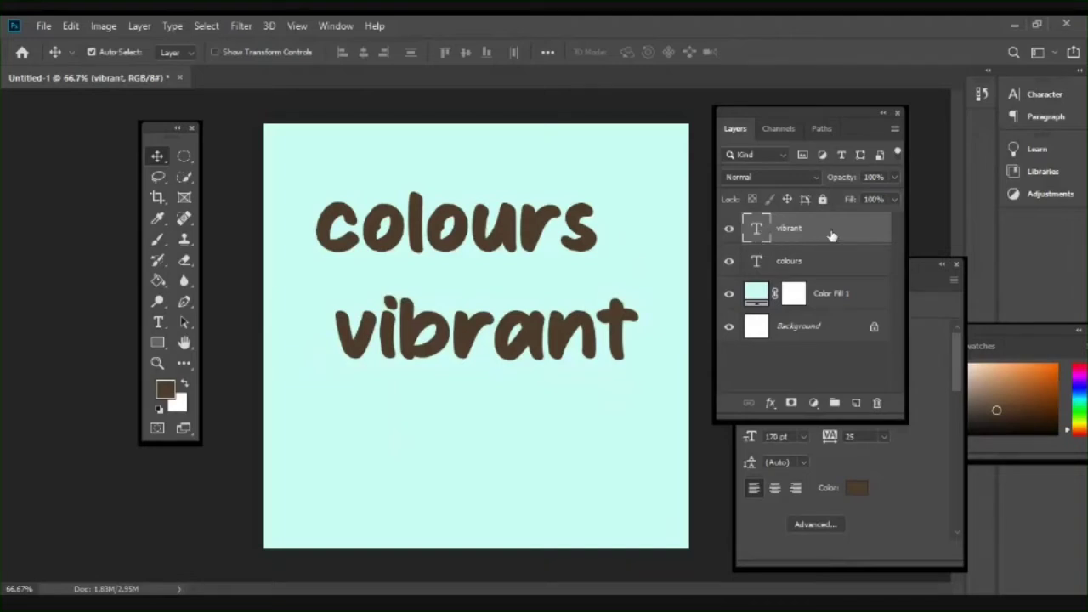
Rearrange the two text layers so that "vibrant" sits closely above "colours" with their starting edges roughly aligned.
left_click(384, 251)
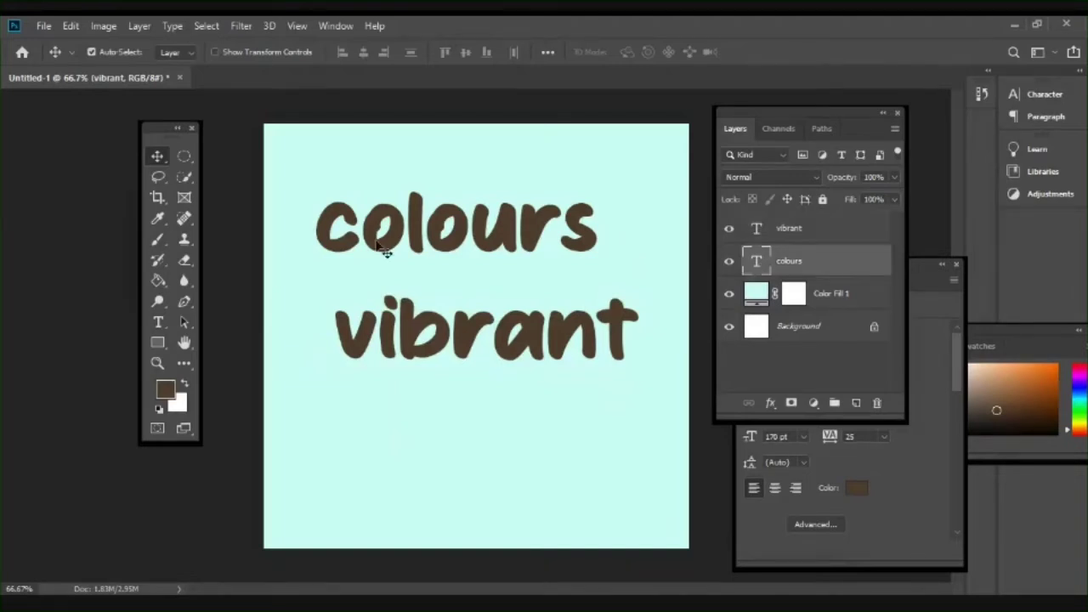
left_click_drag(384, 252, 434, 276)
left_click_drag(477, 404, 476, 344)
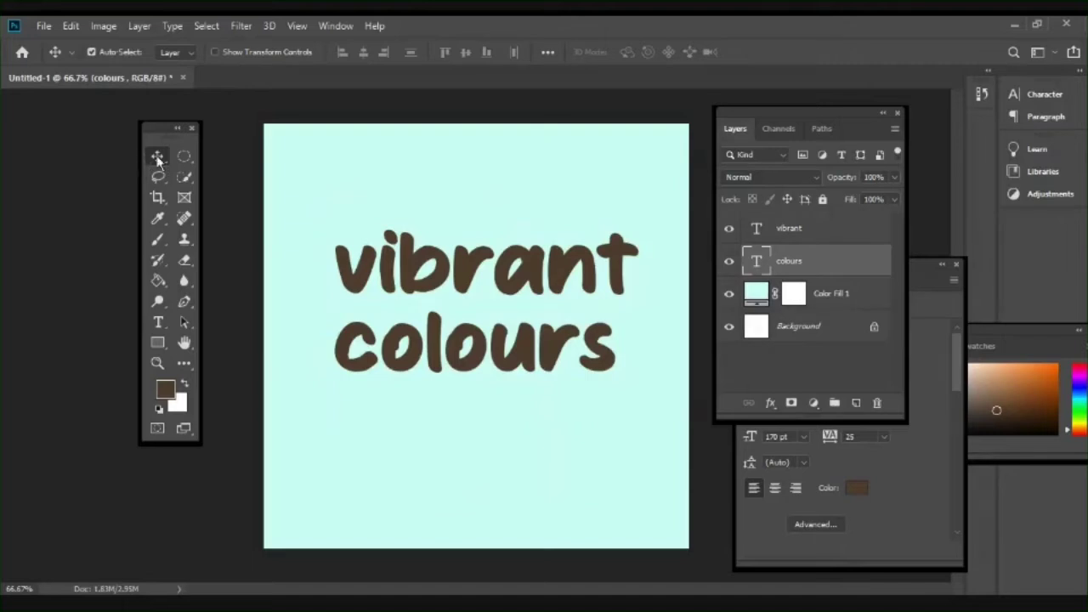
Move the words apart, with "vibrant" near the canvas's upper-left corner and "colours" below it near the right edge.
left_click_drag(491, 280, 444, 200)
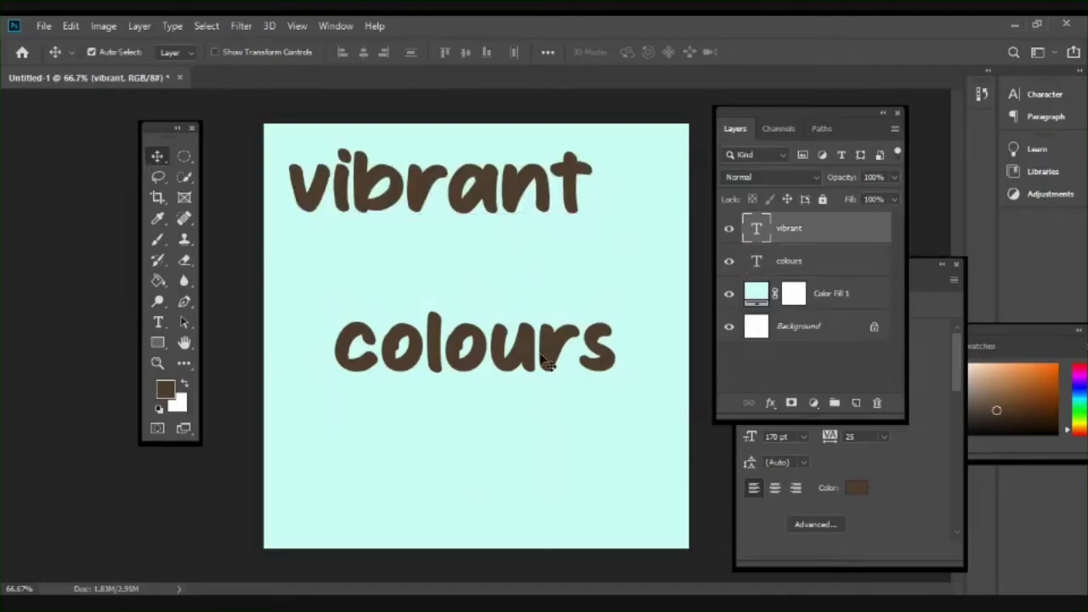
key("alt+bracketleft")
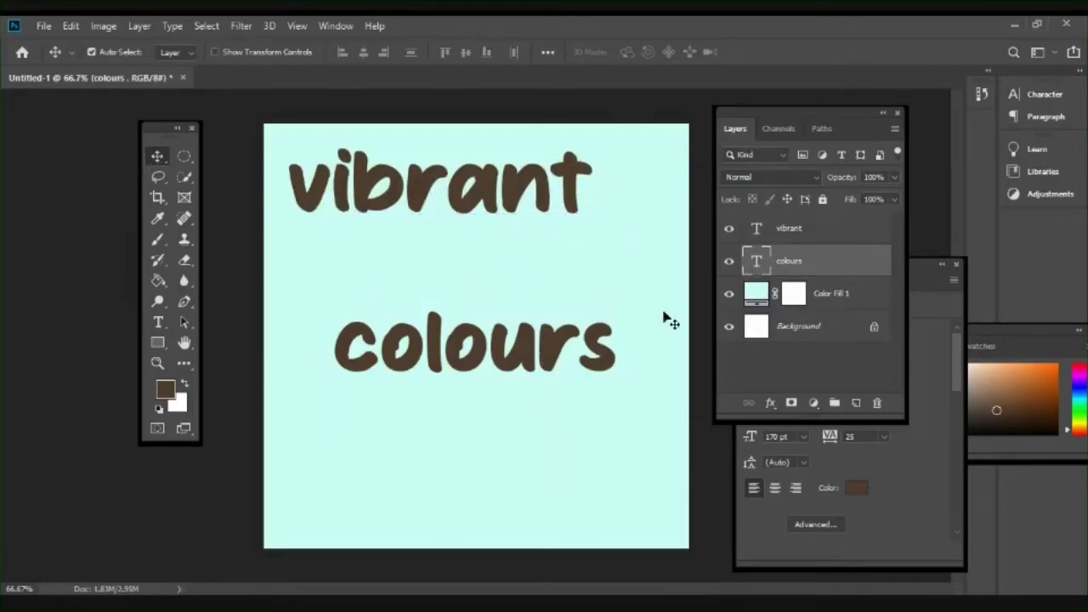
left_click_drag(527, 365, 579, 321)
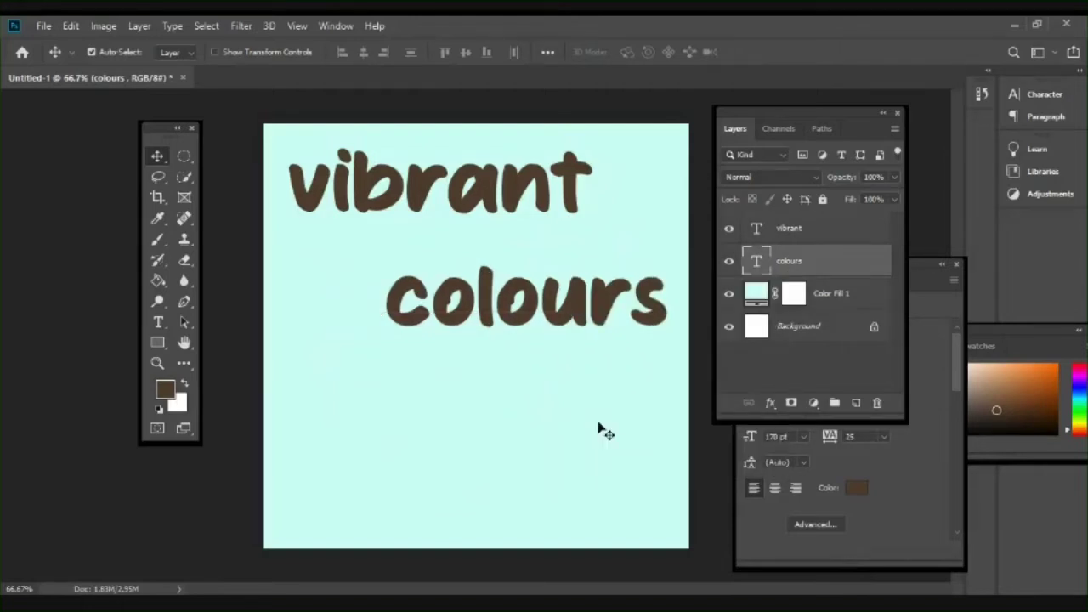
Stack "vibrant" above "colours" near the horizontal centre of the canvas, then raise both words slightly.
left_click_drag(448, 299, 396, 384)
left_click_drag(501, 192, 537, 275)
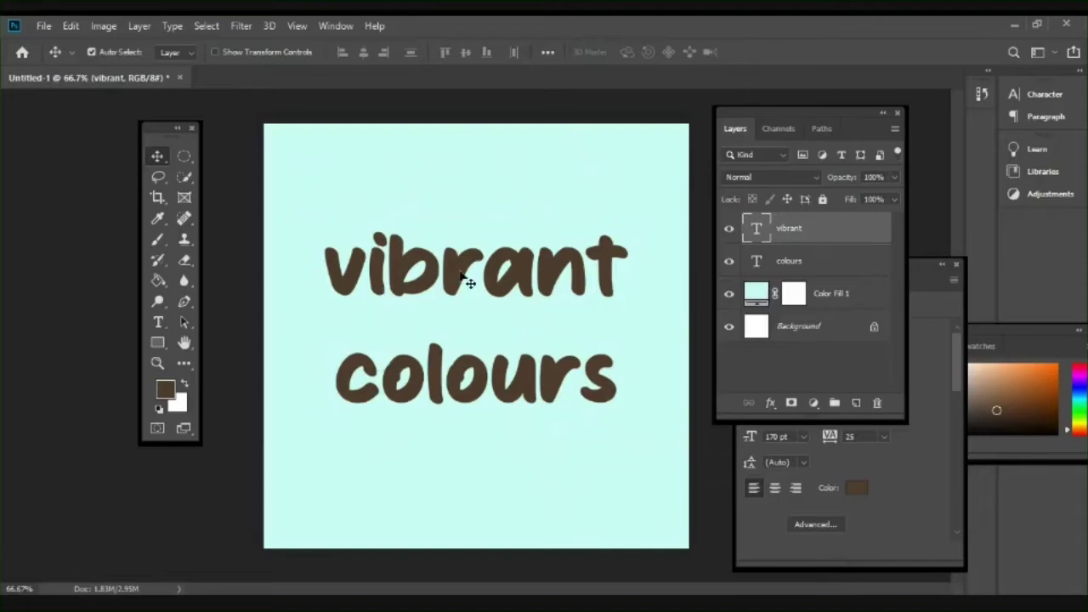
left_click_drag(466, 283, 471, 234)
left_click_drag(478, 387, 480, 340)
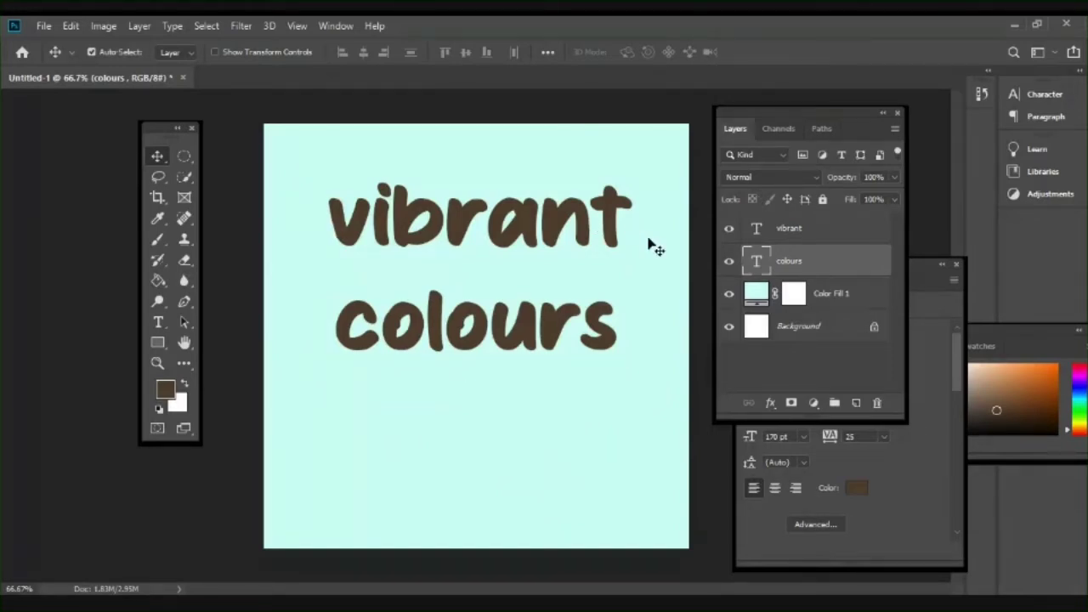
Toggle the visibility of the "vibrant" text layer a few times and leave it hidden.
left_click(729, 228)
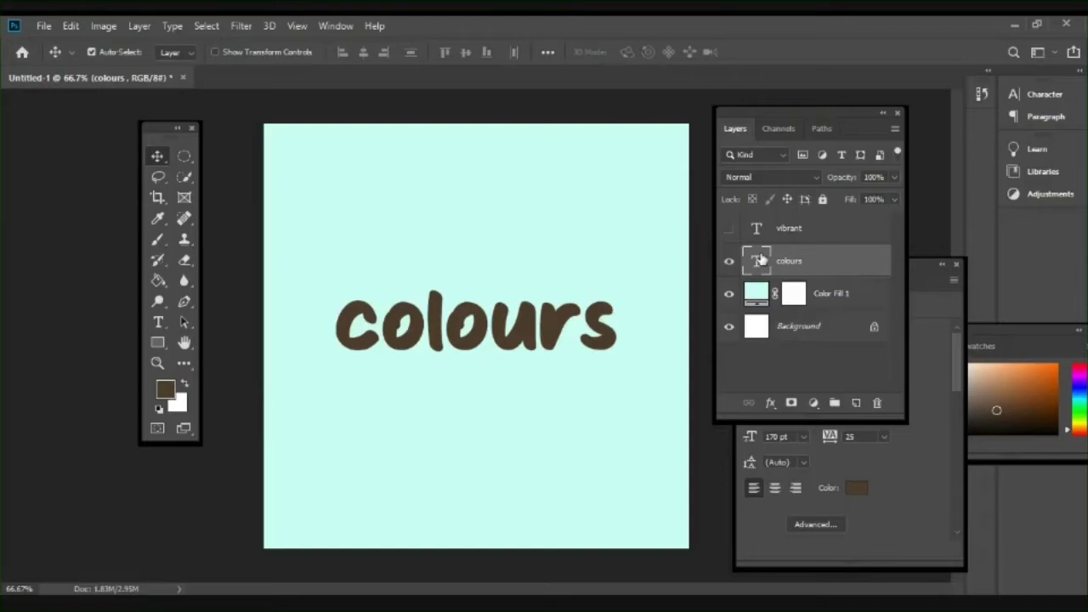
left_click(729, 230)
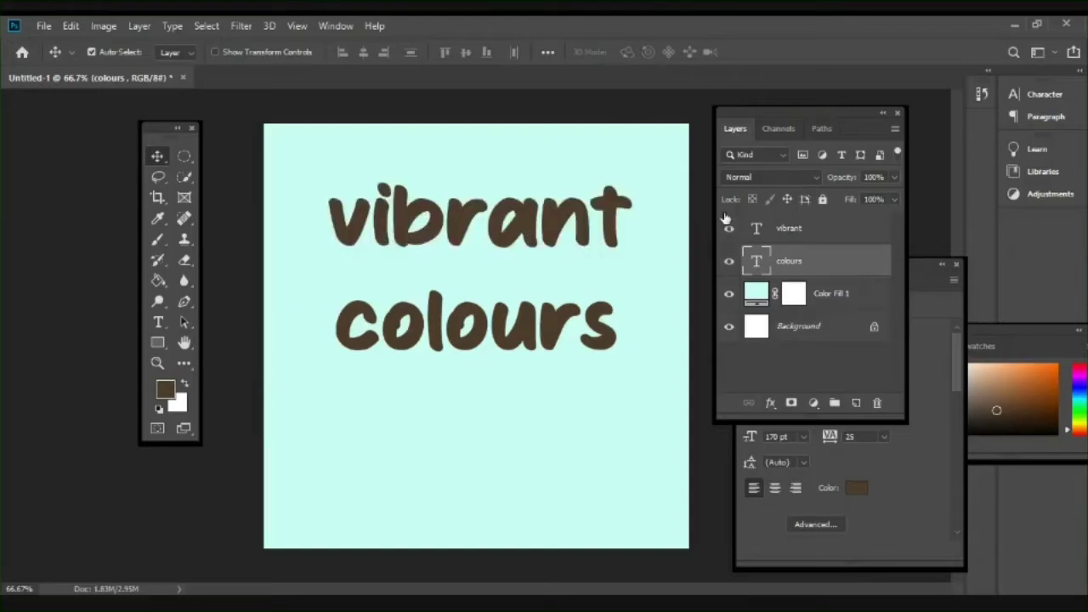
left_click(729, 228)
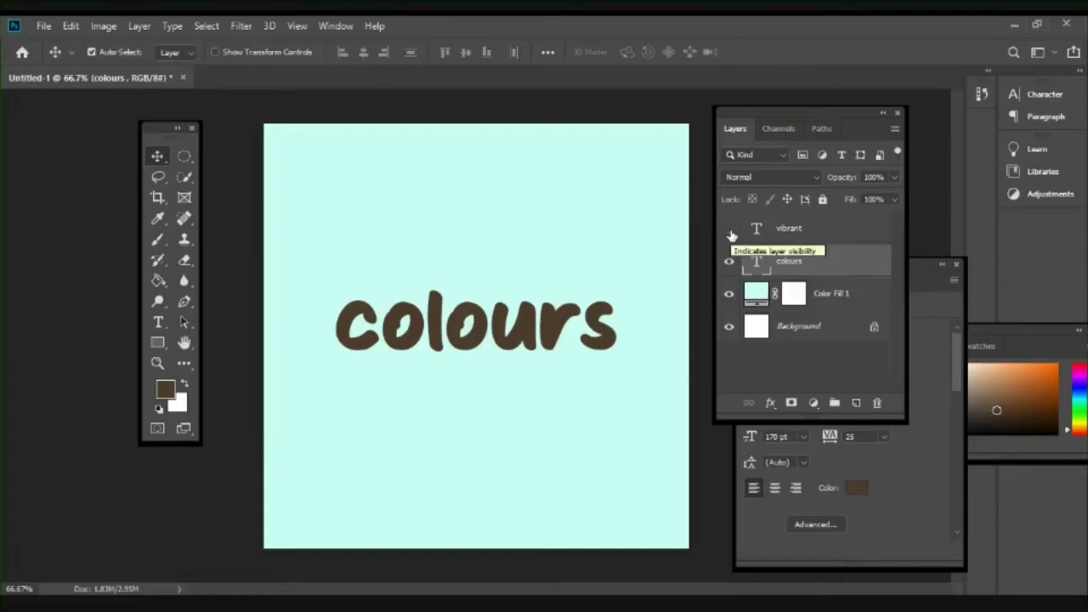
left_click(729, 227)
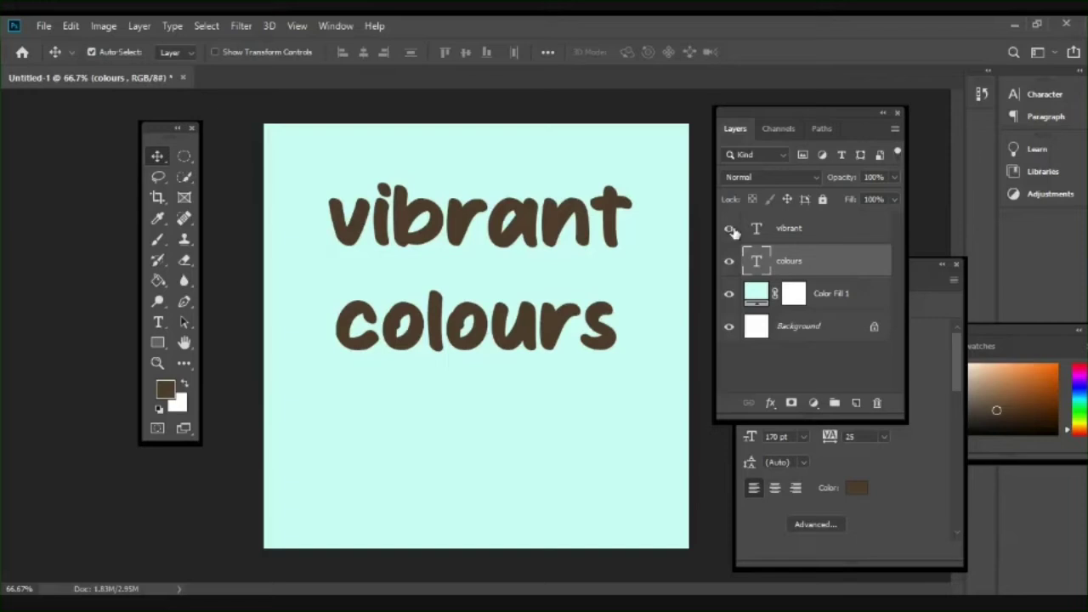
left_click(728, 228)
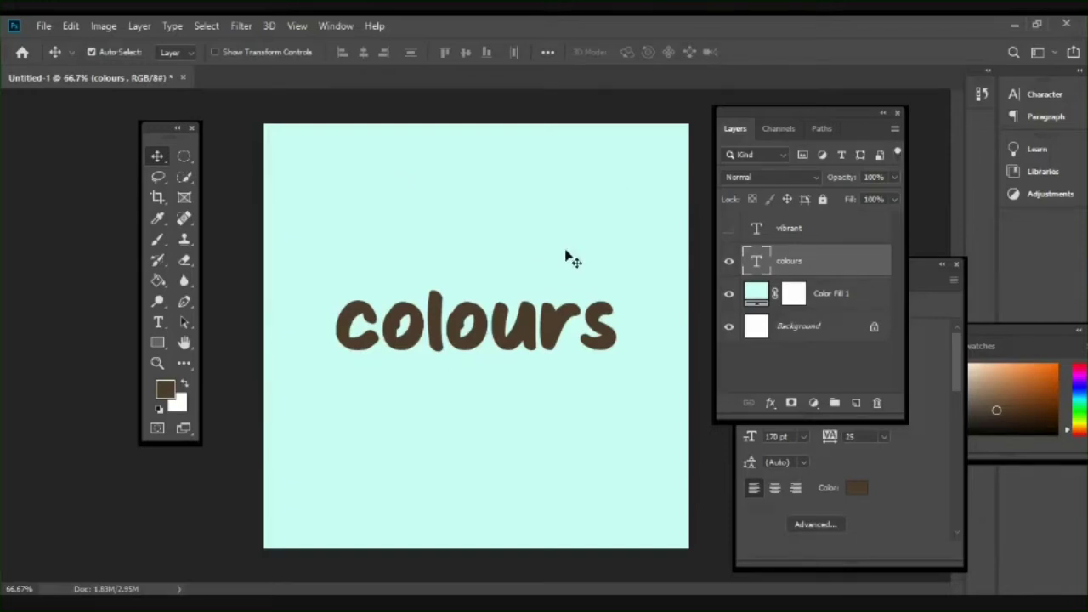
mouse_move(499, 340)
left_mouse_down()
mouse_move(501, 324)
mouse_move(514, 351)
left_mouse_up()
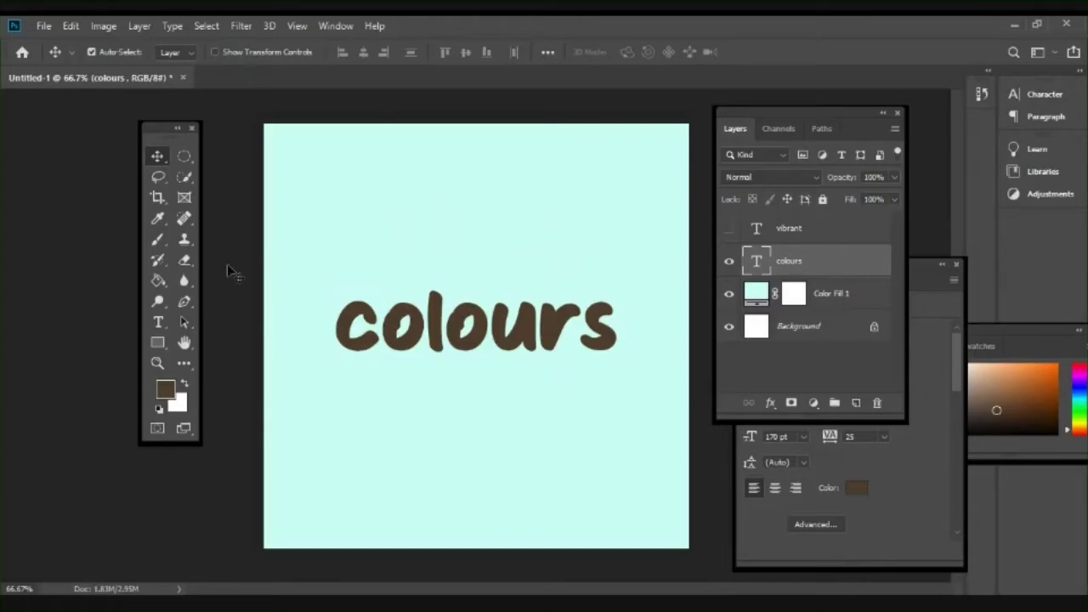
Set the font size of the "colours" text to 200 pt and move the word back towards the canvas centre.
key("t")
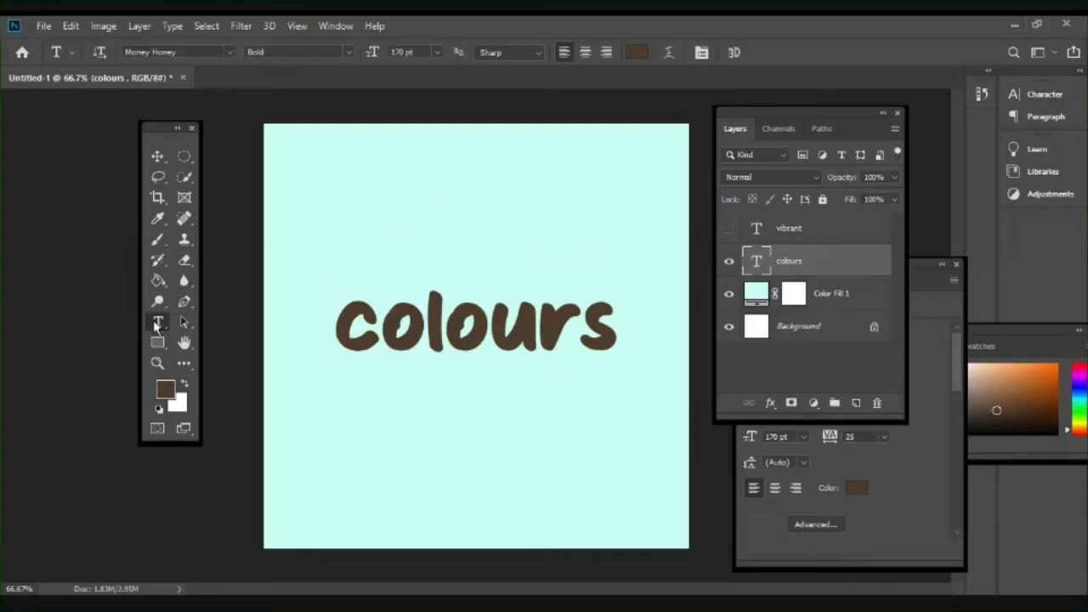
left_click(339, 316)
left_click_drag(346, 318, 624, 327)
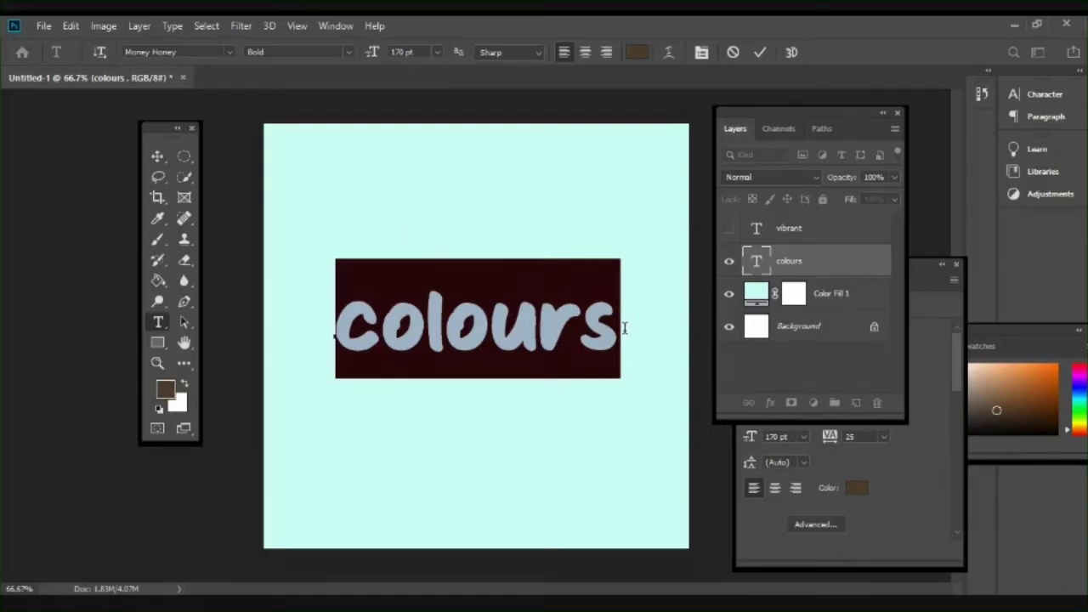
left_click(437, 52)
key("Up")
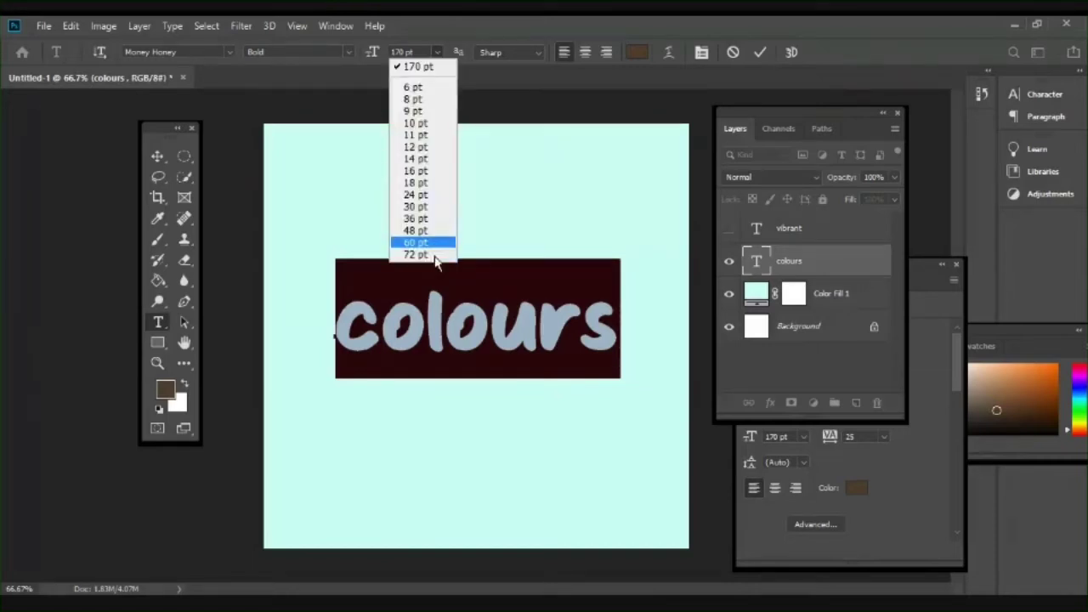
left_click(421, 67)
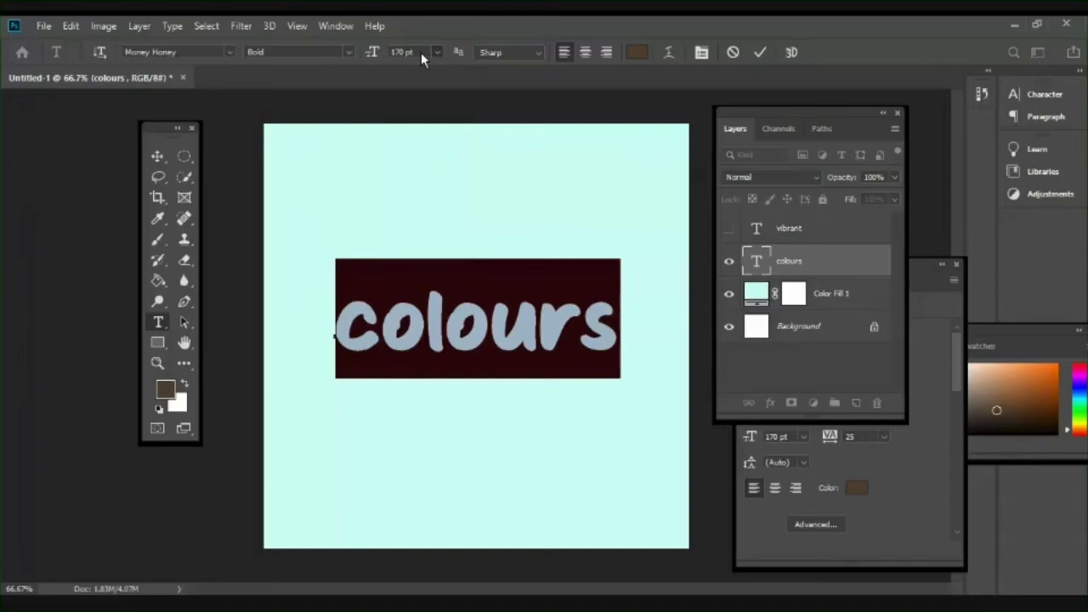
double_click(422, 53)
type("200")
key("Return")
left_click(159, 158)
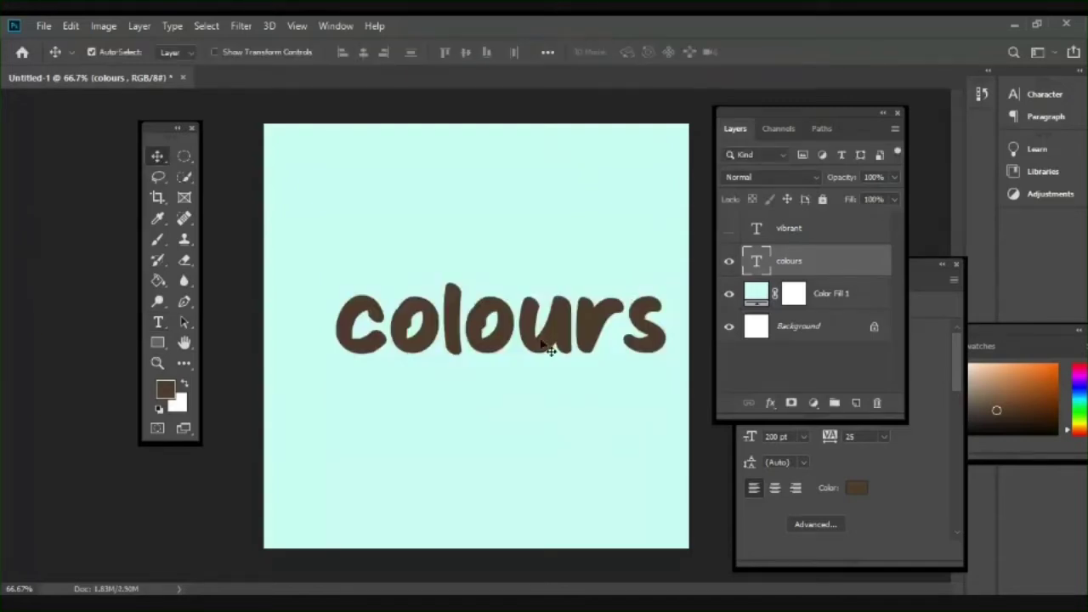
left_click_drag(549, 349, 516, 323)
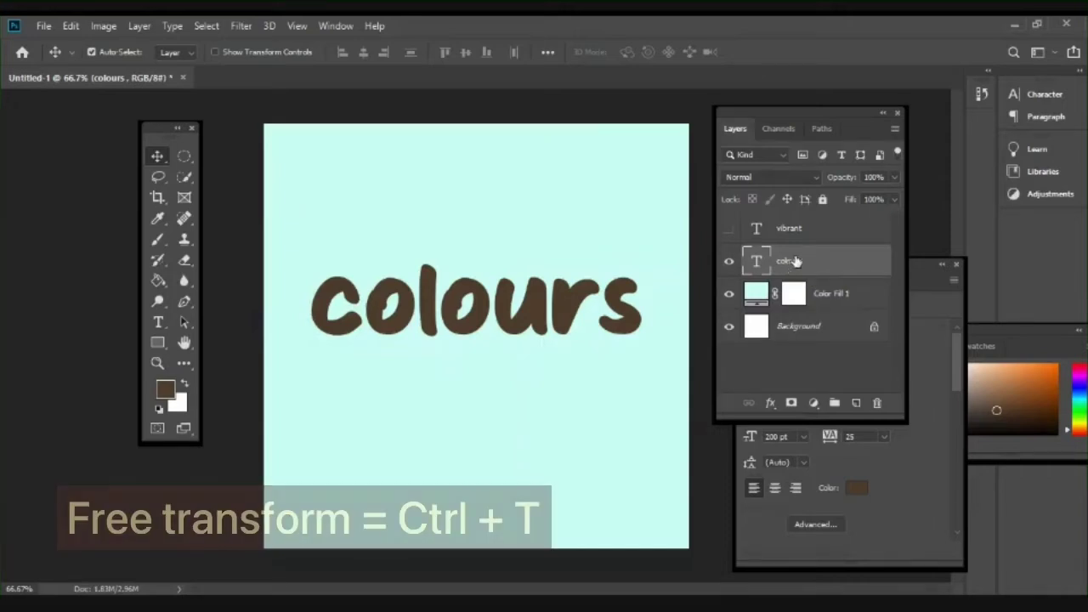
Free-transform the "colours" text, scaling it proportionally smaller and larger before settling at about 99% of its size.
key("ctrl+t")
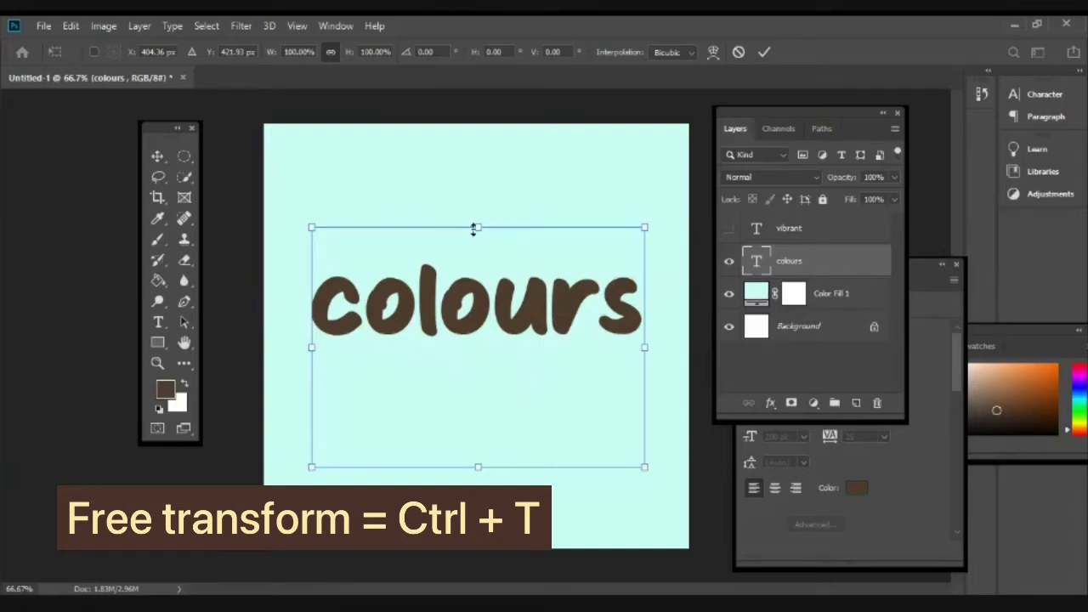
mouse_move(474, 230)
left_mouse_down()
mouse_move(477, 194)
mouse_move(464, 255)
mouse_move(469, 244)
left_mouse_up()
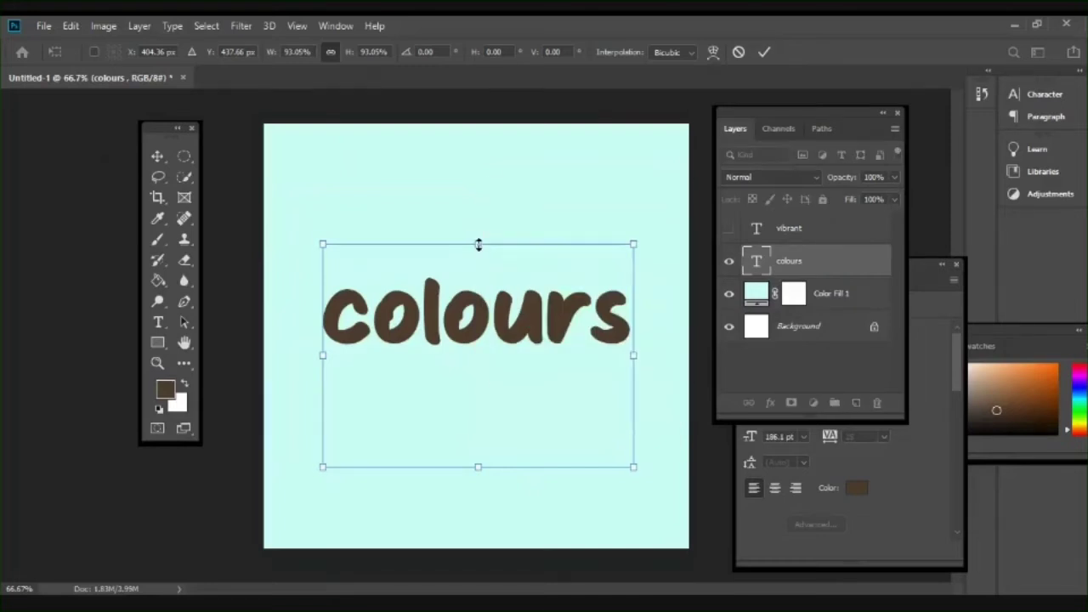
left_click_drag(479, 244, 478, 203)
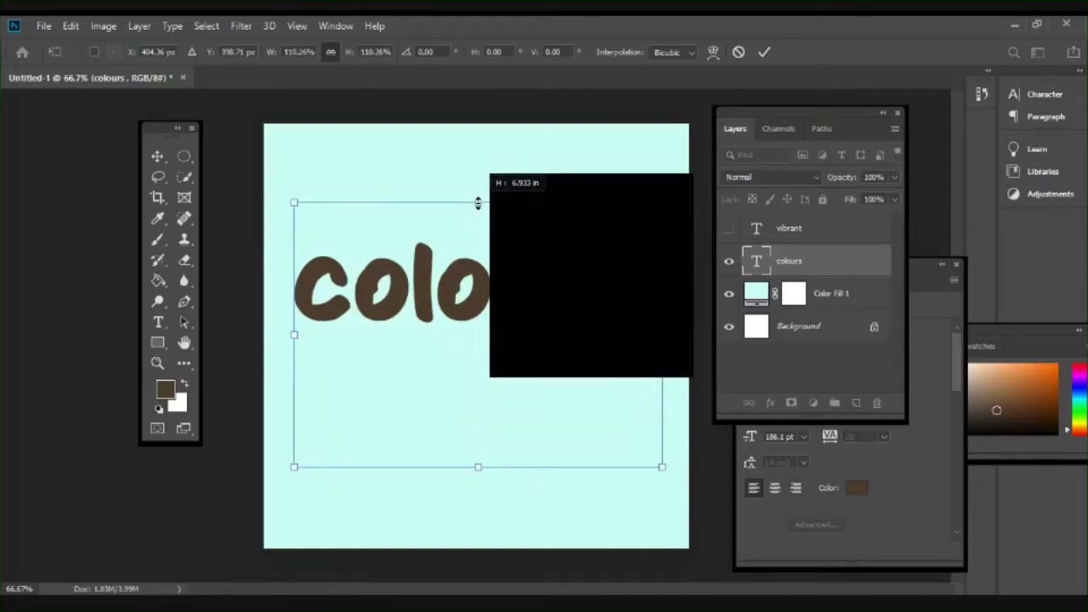
left_click_drag(478, 203, 478, 203)
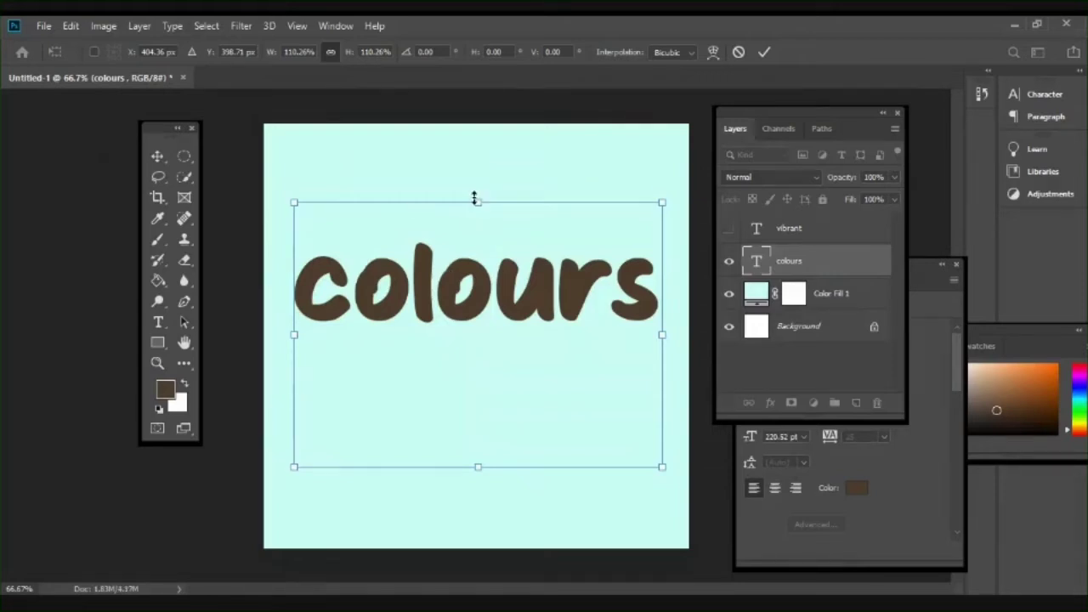
left_click_drag(477, 200, 467, 225)
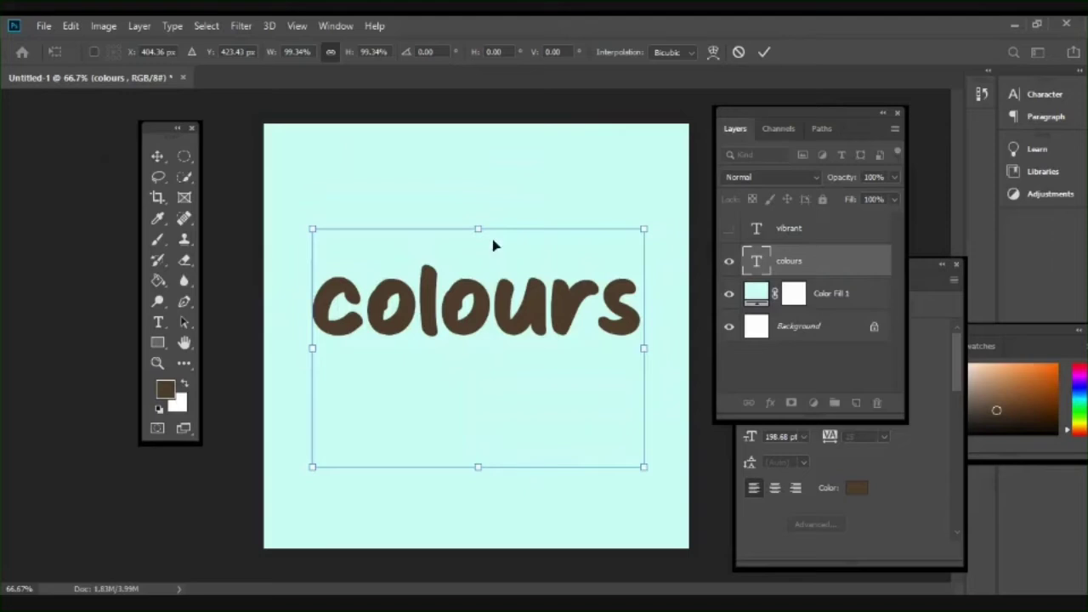
Stretch the "colours" text non-proportionally to about 119% height, narrow it sharply and widen it to about 104% width.
left_click_drag(478, 229, 478, 209)
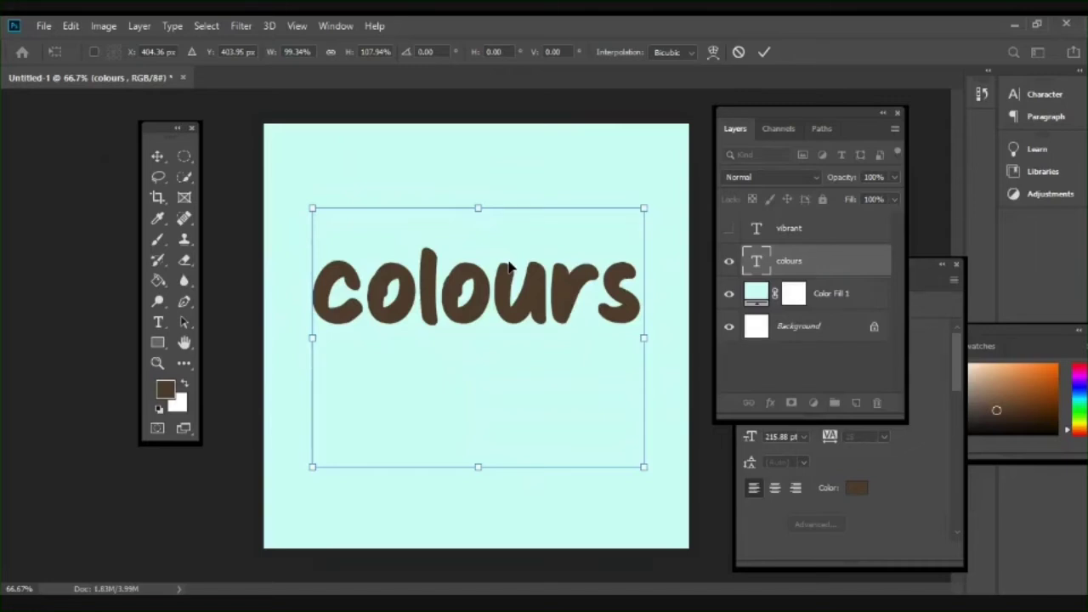
left_click_drag(478, 207, 505, 180)
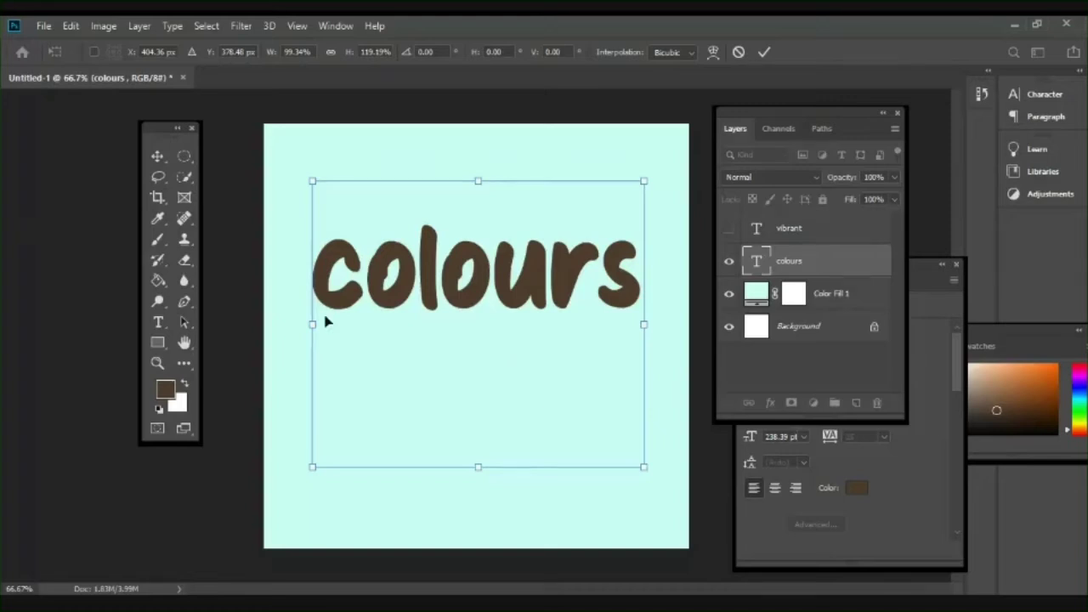
left_click_drag(314, 325, 443, 325)
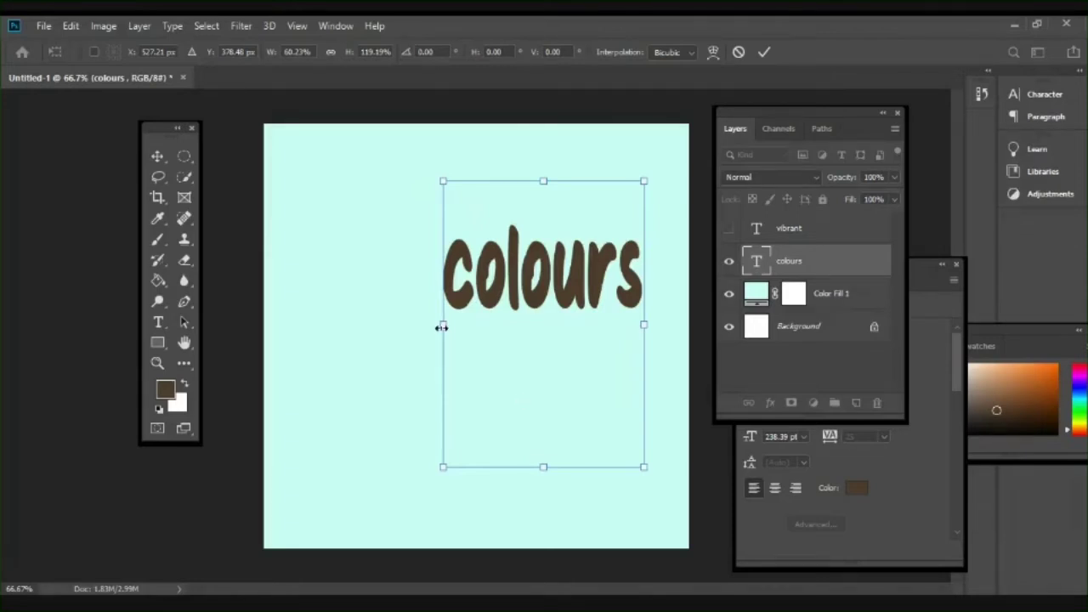
left_click_drag(442, 327, 299, 325)
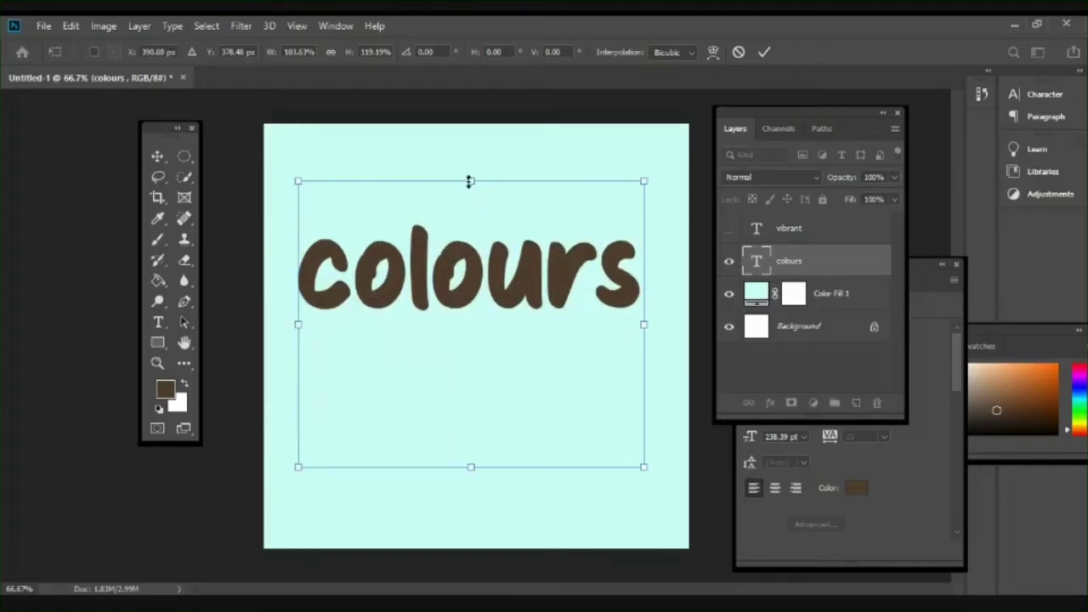
Rescale the "colours" text to about 106% width and 122% height, and move it down to the canvas centre.
left_click_drag(469, 181, 466, 234)
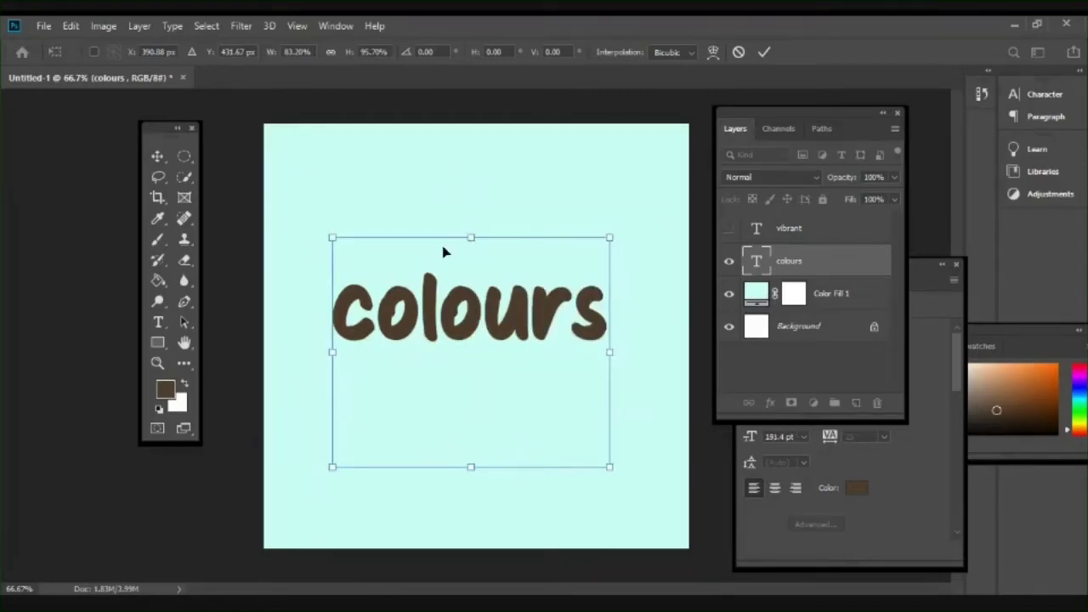
left_click_drag(475, 239, 482, 173)
left_click_drag(528, 293, 534, 298)
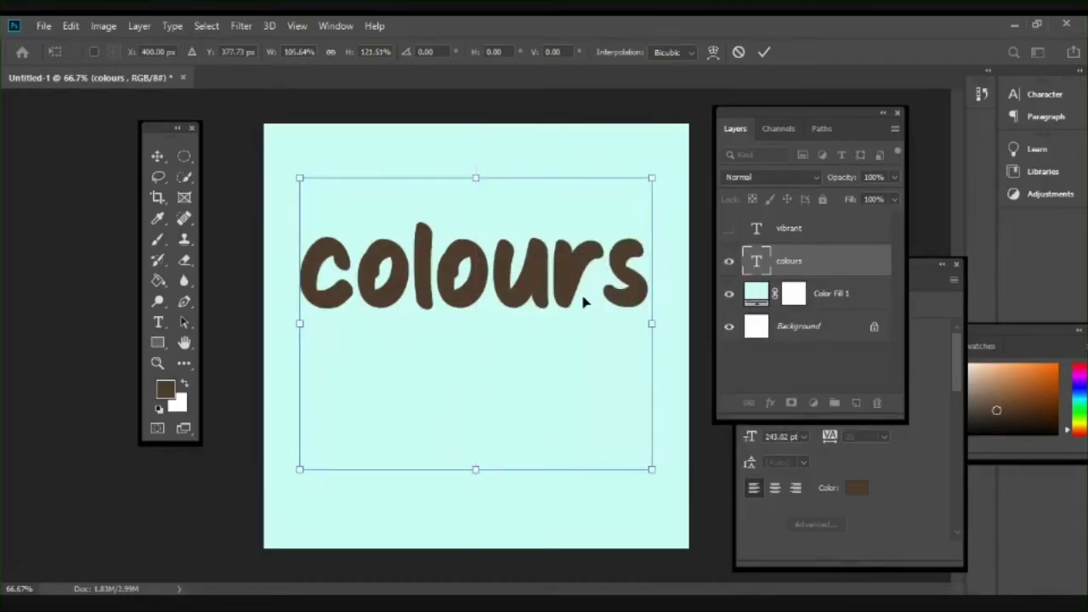
left_click_drag(535, 323, 515, 344)
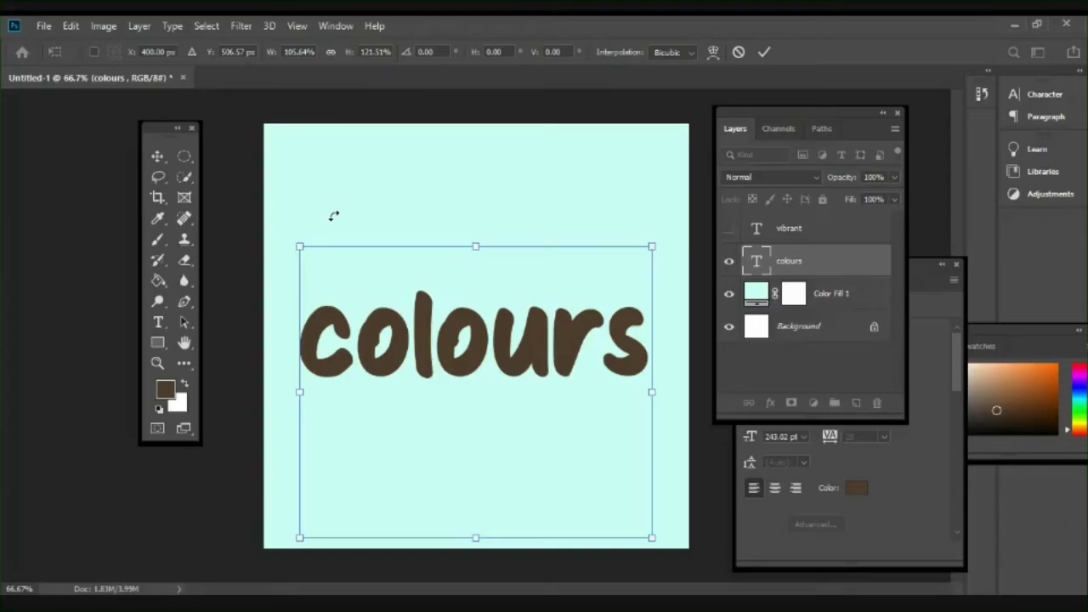
Try rotating the "colours" text about 14.6° clockwise and undo the rotation.
left_click_drag(333, 216, 395, 212)
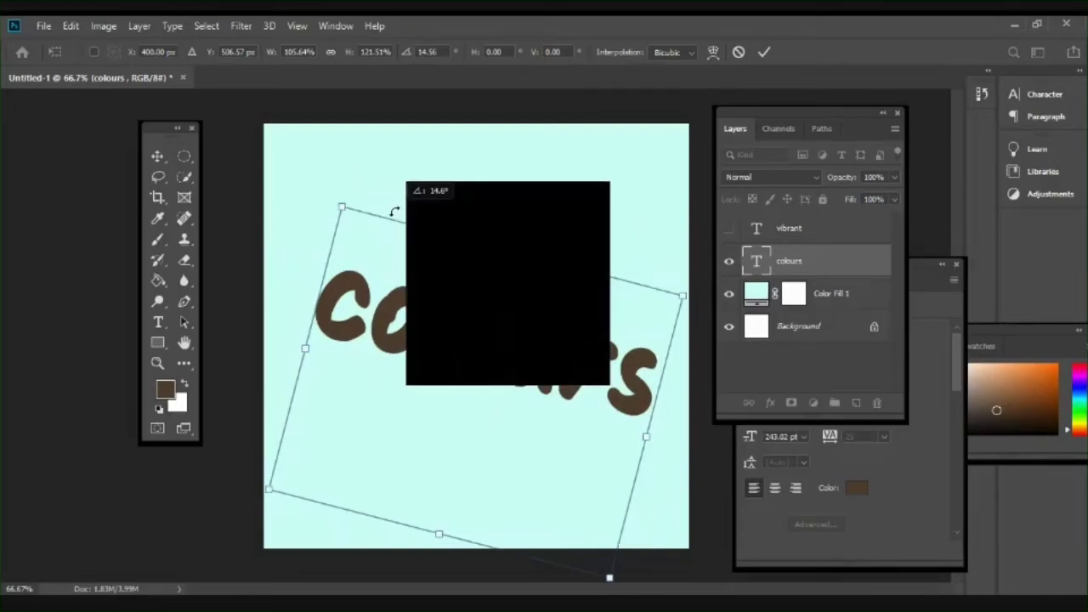
left_click_drag(395, 212, 394, 211)
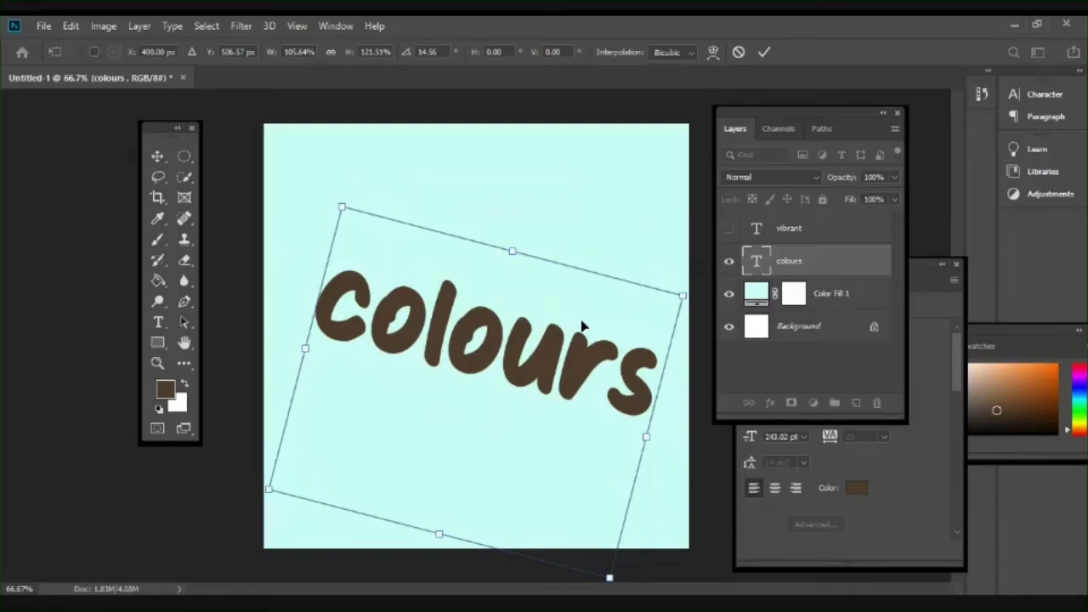
key("ctrl+z")
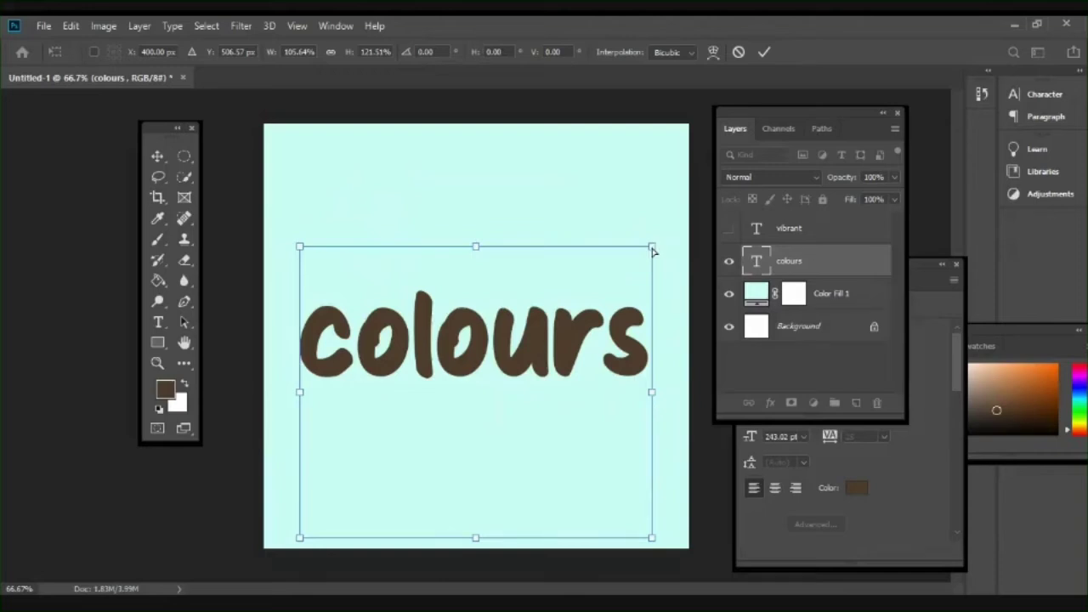
Try skewing the "colours" text upward to about -15.8° vertically, undo that skew and commit the transform.
mouse_move(653, 250)
left_mouse_down()
mouse_move(656, 238)
mouse_move(653, 250)
left_mouse_up()
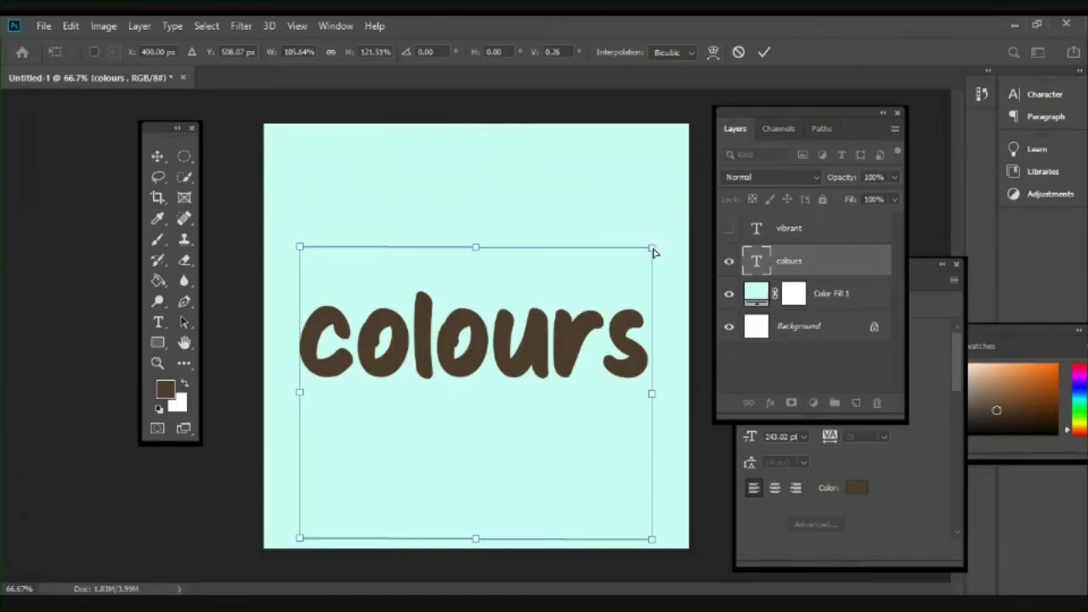
left_click_drag(653, 252, 654, 189)
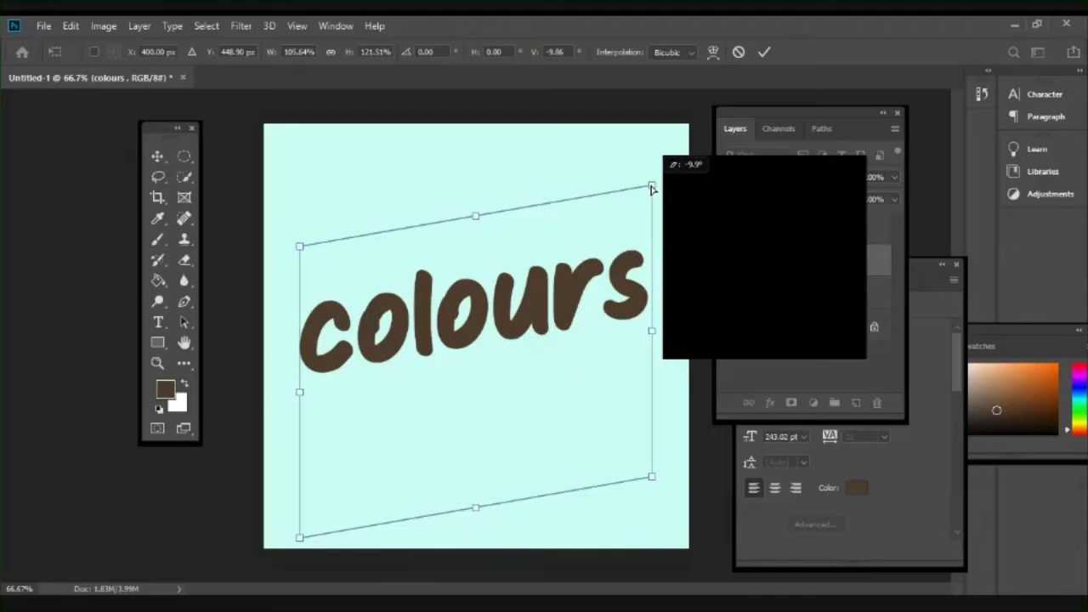
left_click_drag(652, 189, 663, 171)
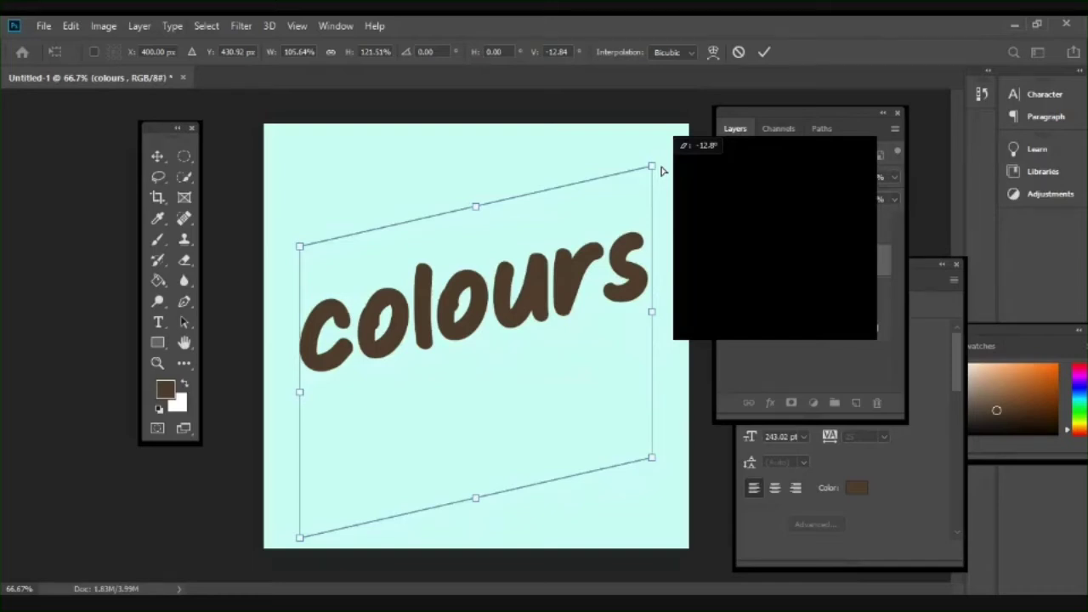
left_click_drag(664, 170, 667, 150)
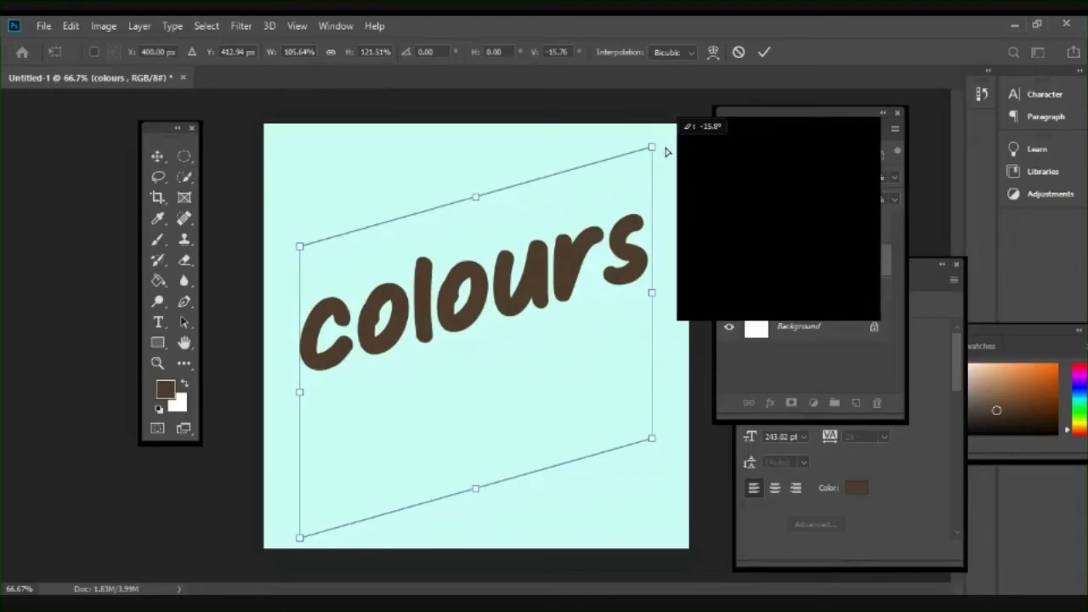
left_click_drag(667, 151, 665, 147)
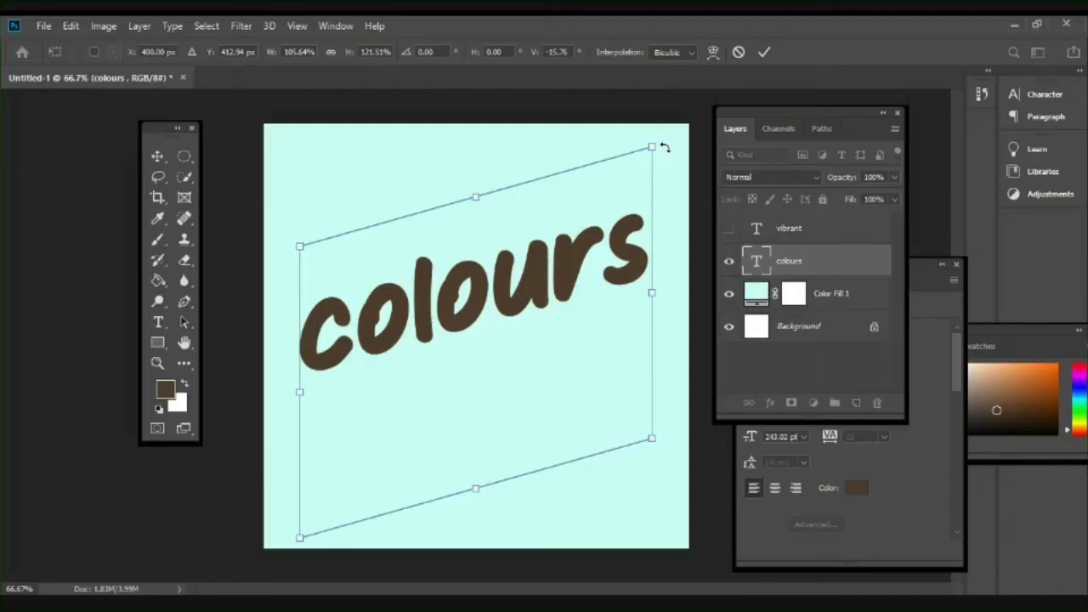
key("ctrl+z")
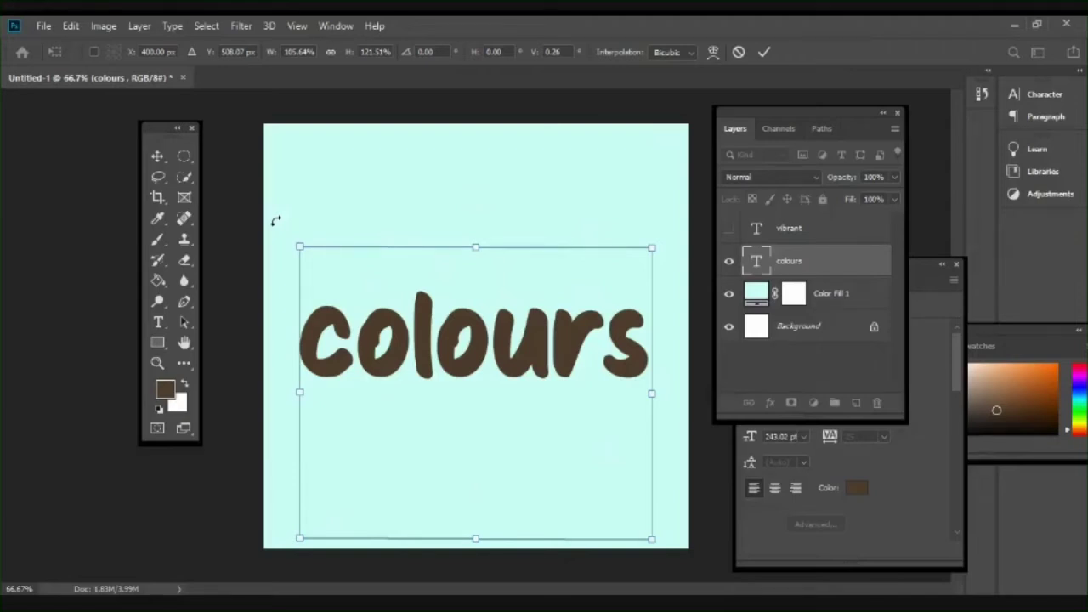
key("Return")
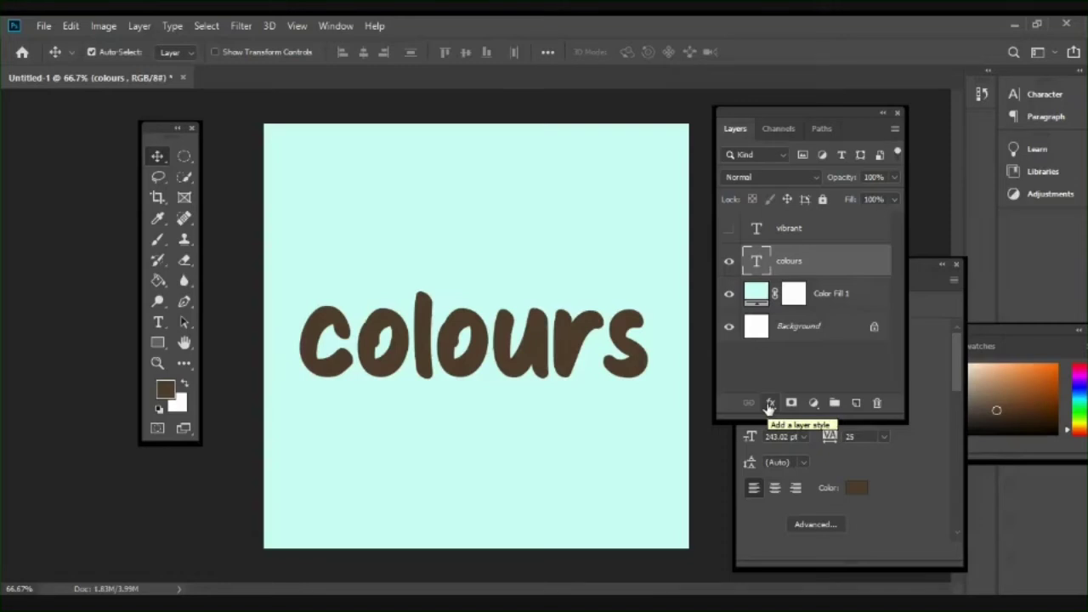
Add a Stroke layer style to the "colours" text layer and show its settings.
left_click(769, 405)
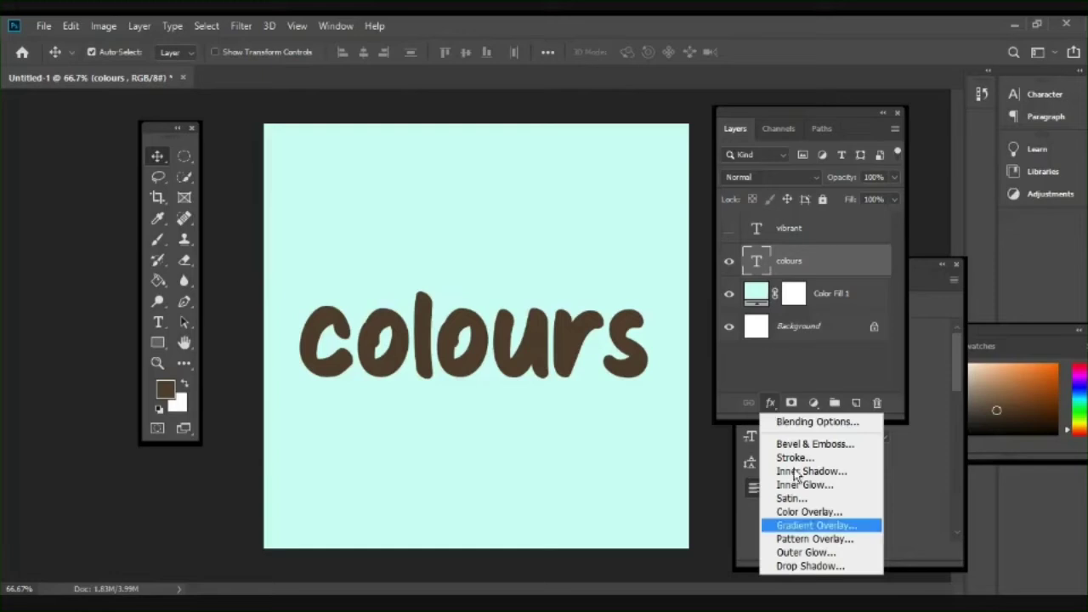
left_click(800, 422)
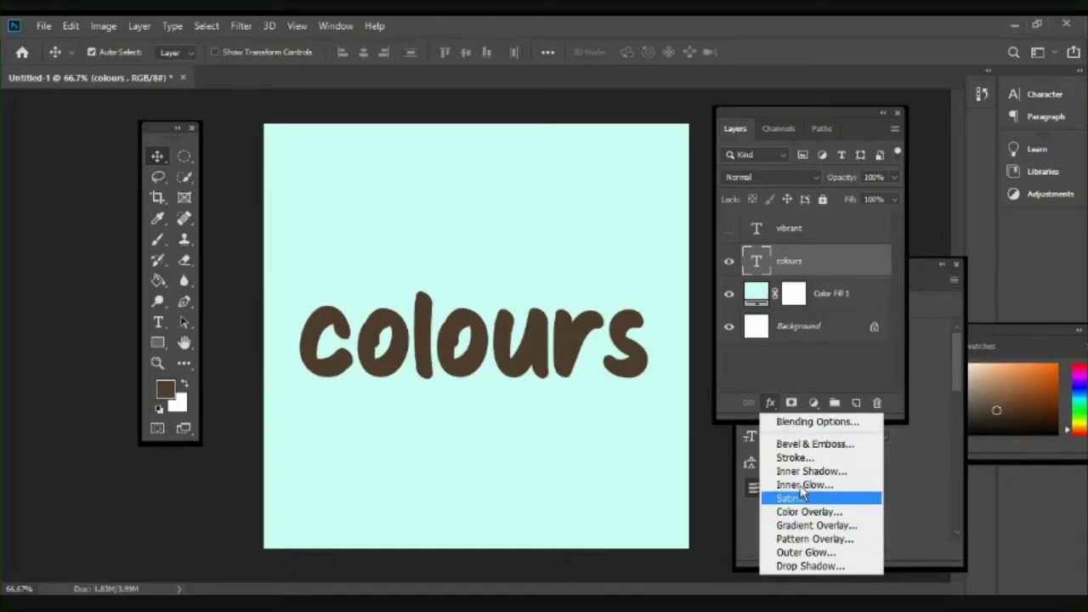
left_click(802, 566)
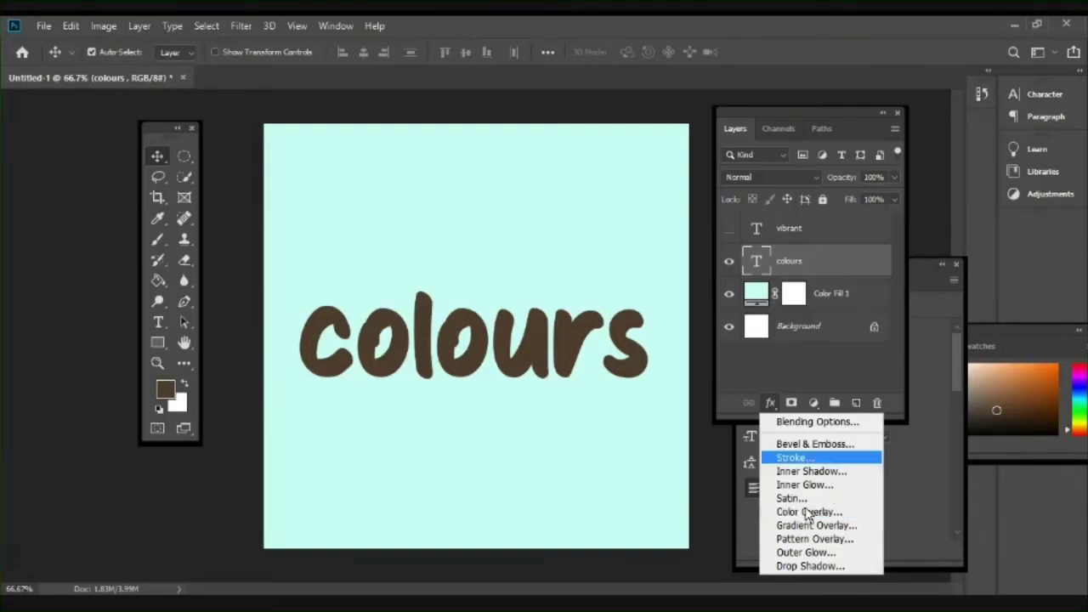
left_click(793, 457)
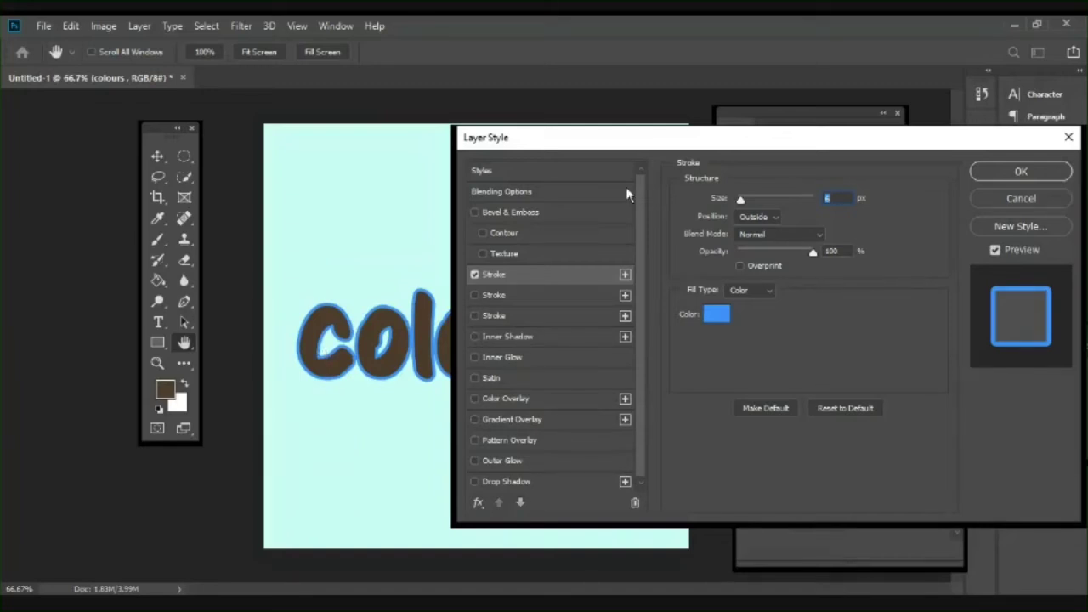
left_click(536, 281)
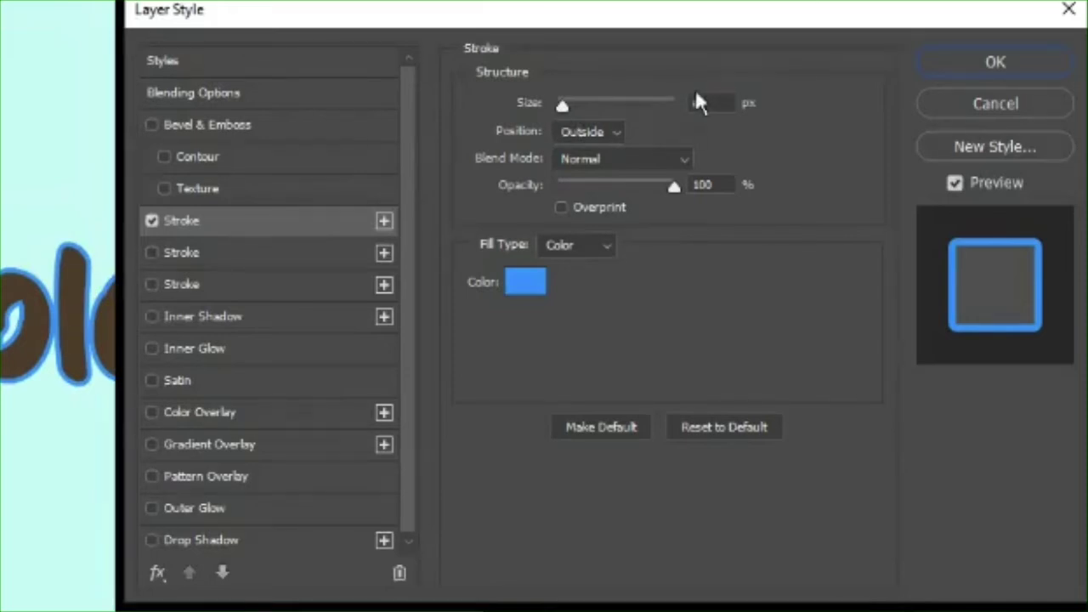
Try thicker and thinner outlines for the stroke and set its size to 10 px.
left_click_drag(553, 102, 571, 108)
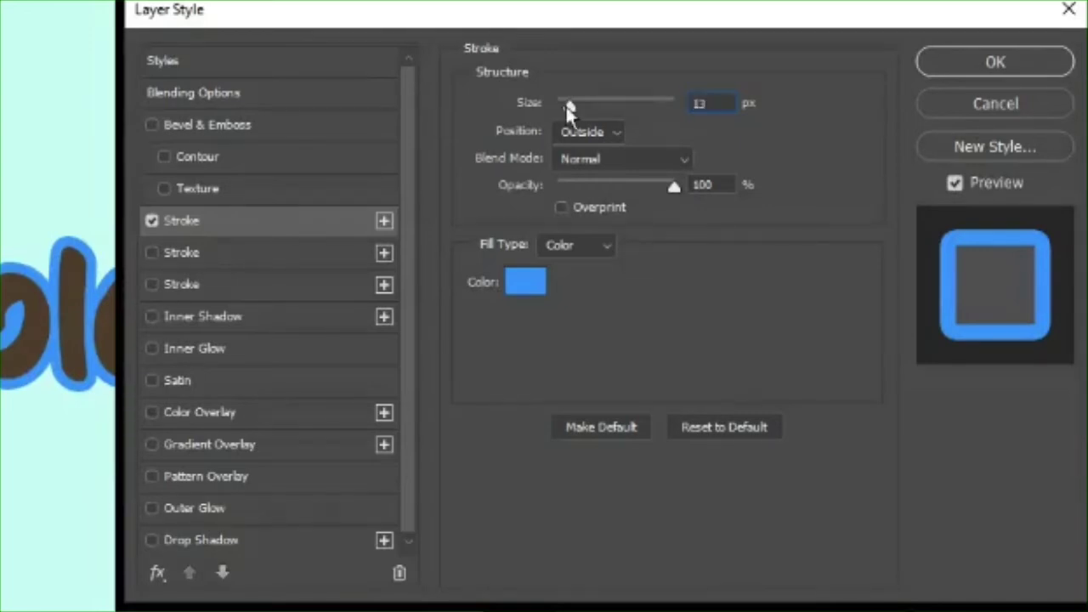
mouse_move(566, 107)
left_mouse_down()
mouse_move(578, 109)
mouse_move(561, 112)
left_mouse_up()
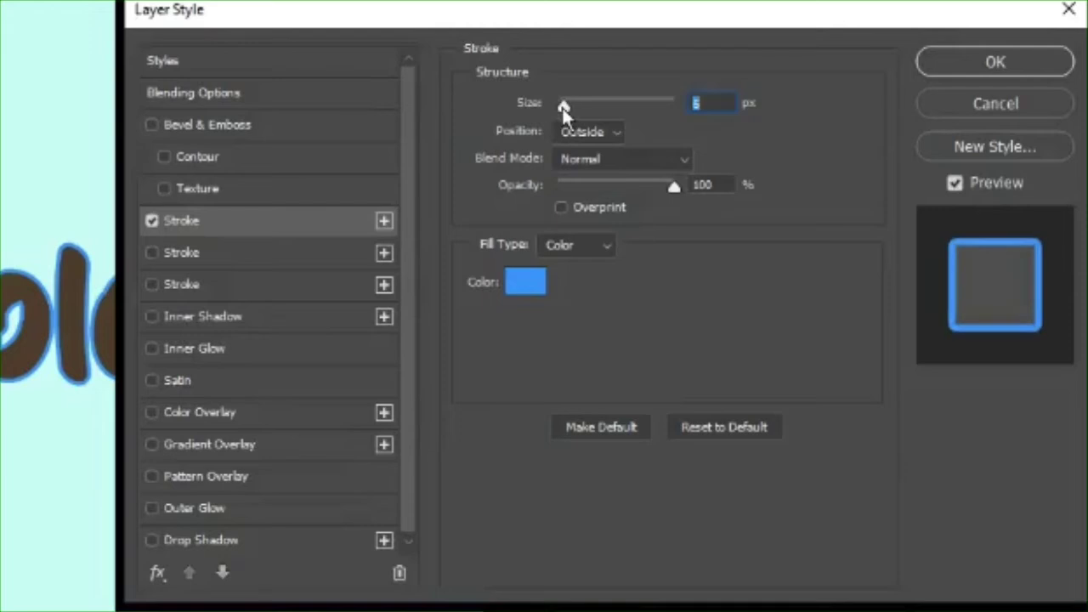
left_click_drag(563, 107, 571, 107)
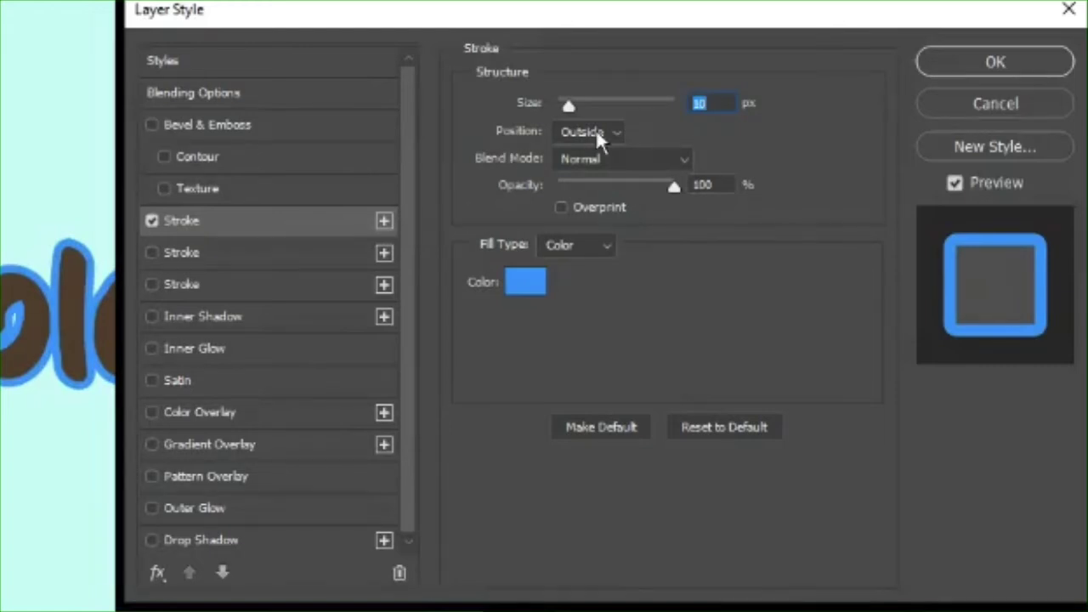
Try the Center and Inside positions for the stroke and return it to Outside.
key("Tab")
key("Down")
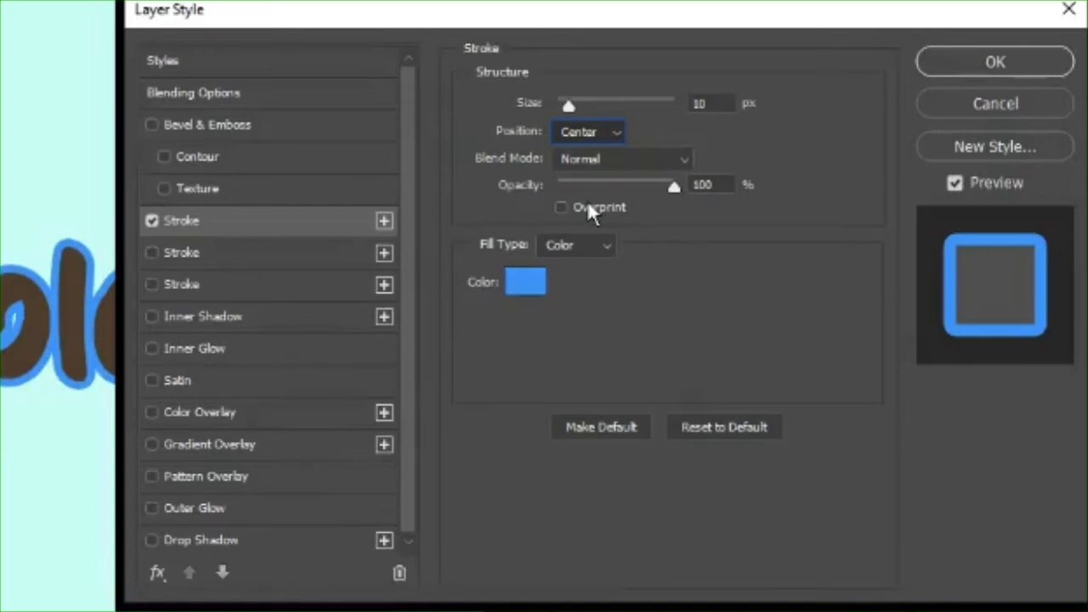
key("Up")
key("Up")
key("Down")
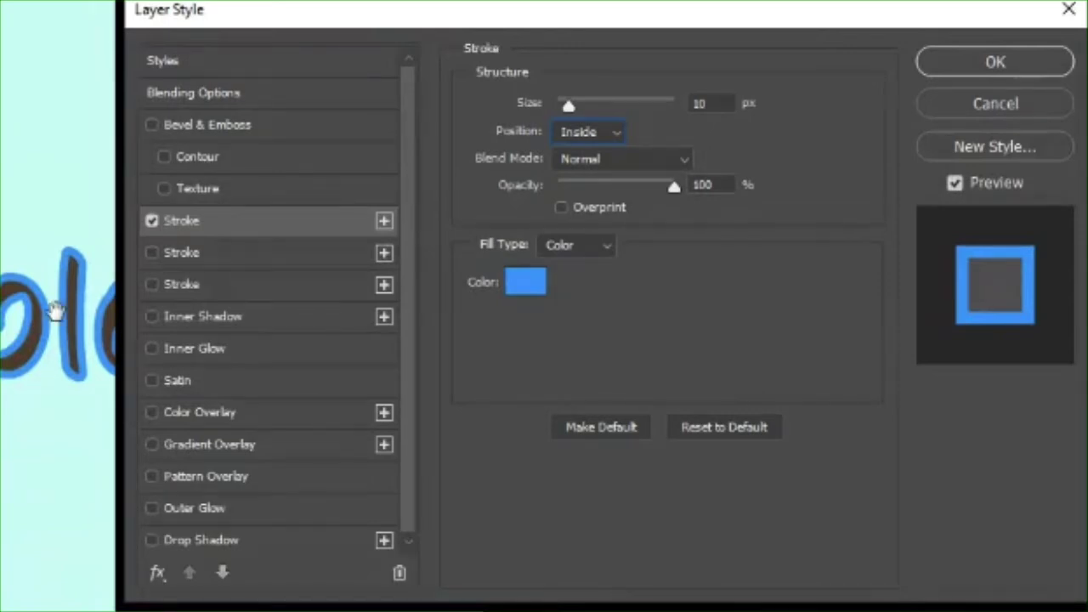
left_click(587, 132)
left_click(585, 136)
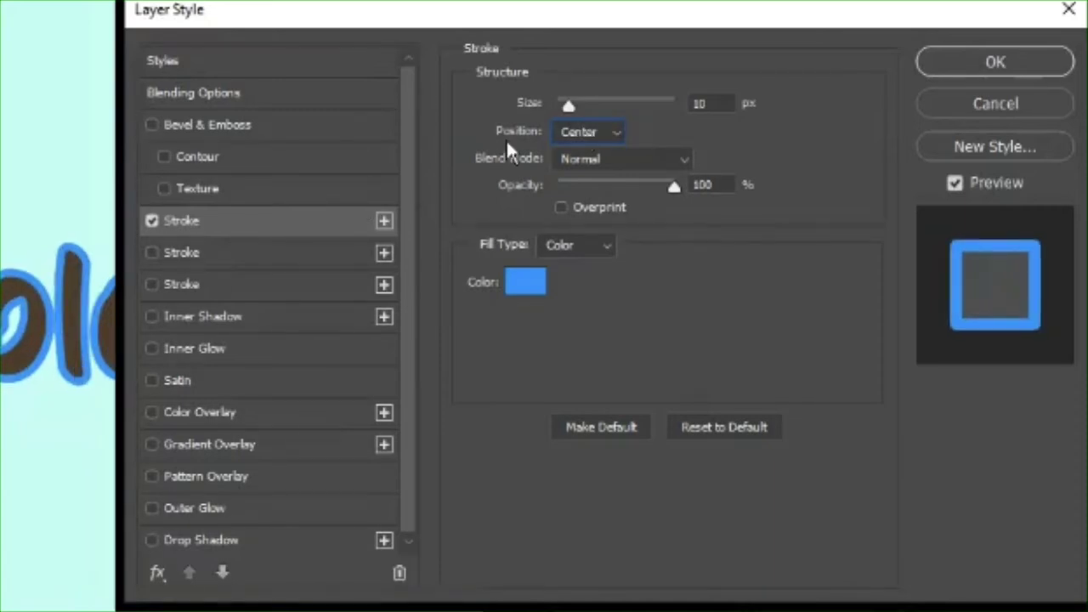
left_click(587, 132)
left_click(572, 143)
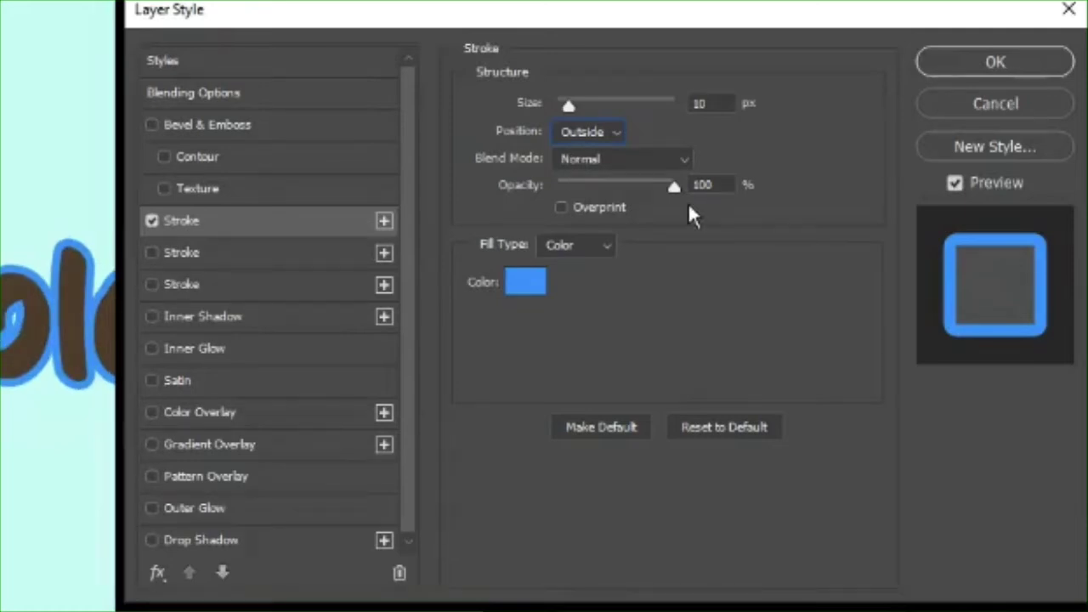
Set the stroke's blend mode to Color Burn.
key("Tab")
key("c")
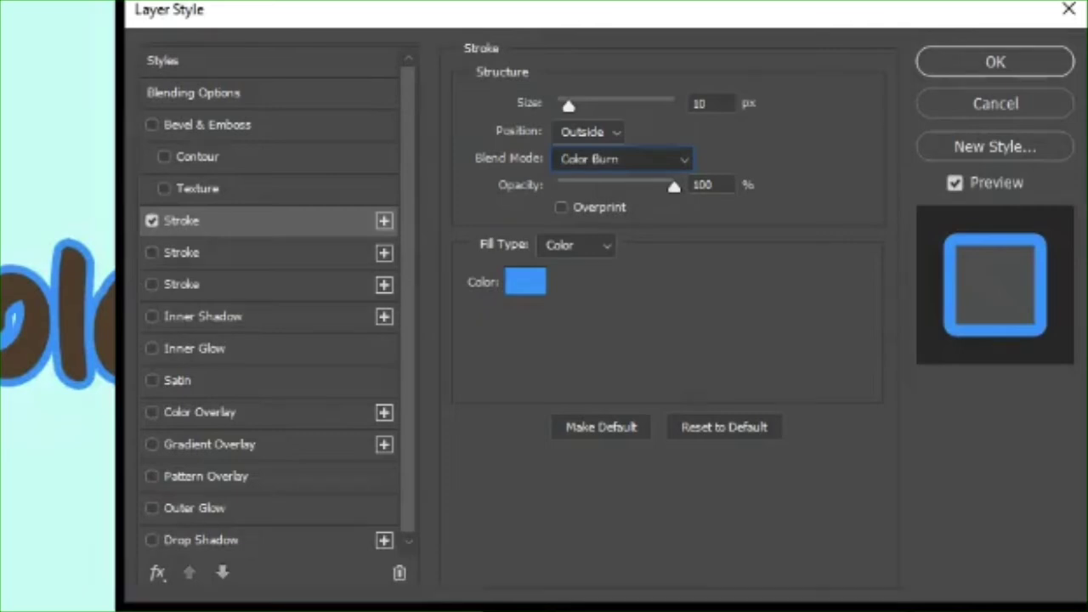
Try the Multiply blend mode and 76% opacity for the stroke, and set them to Normal and 100%.
key("m")
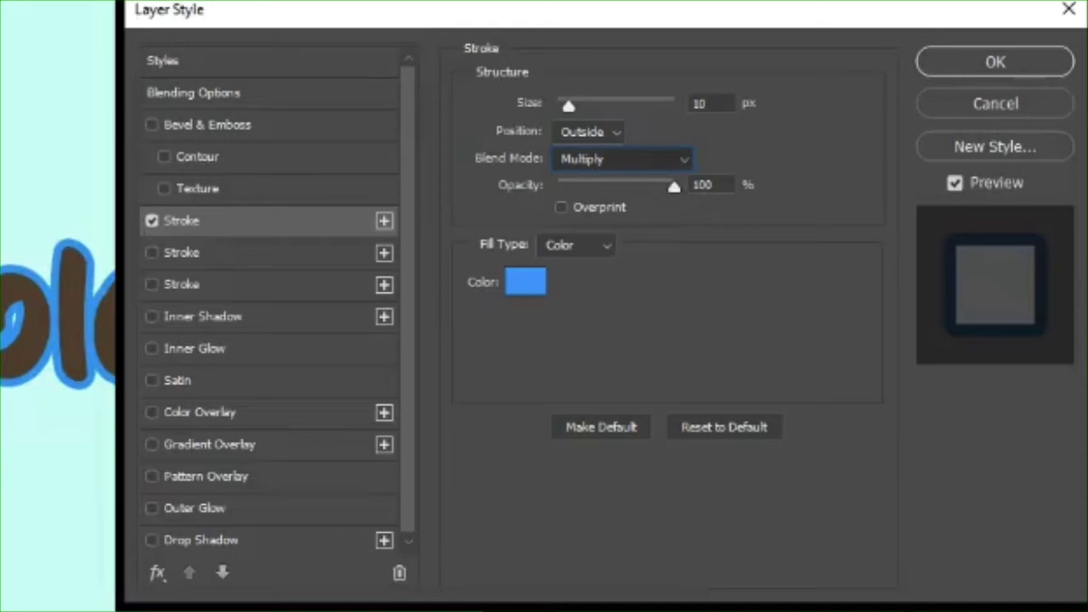
key("n")
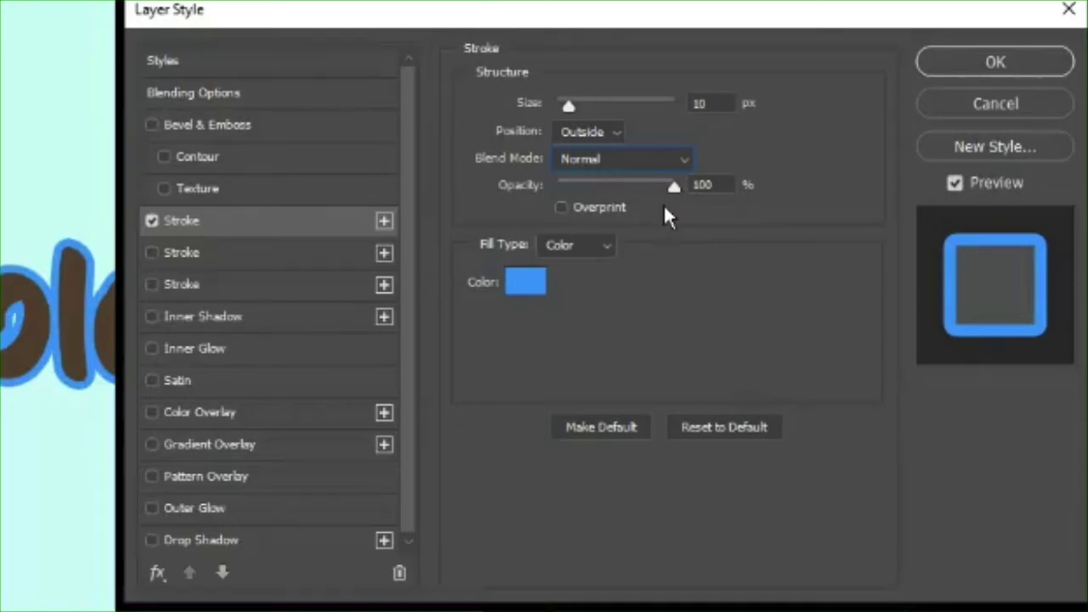
left_click_drag(673, 186, 646, 186)
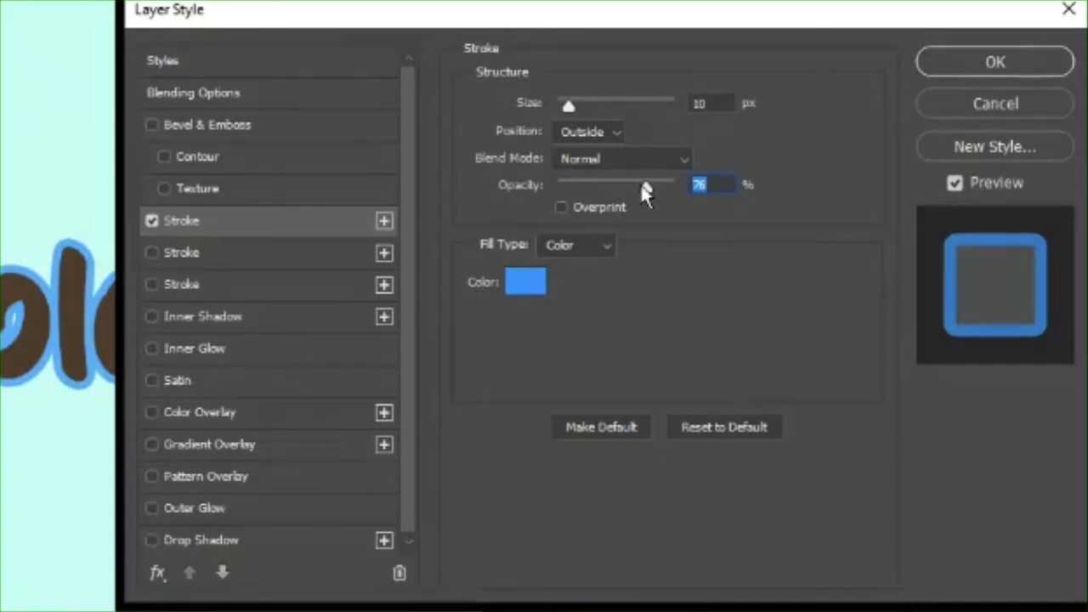
left_click_drag(643, 185, 680, 201)
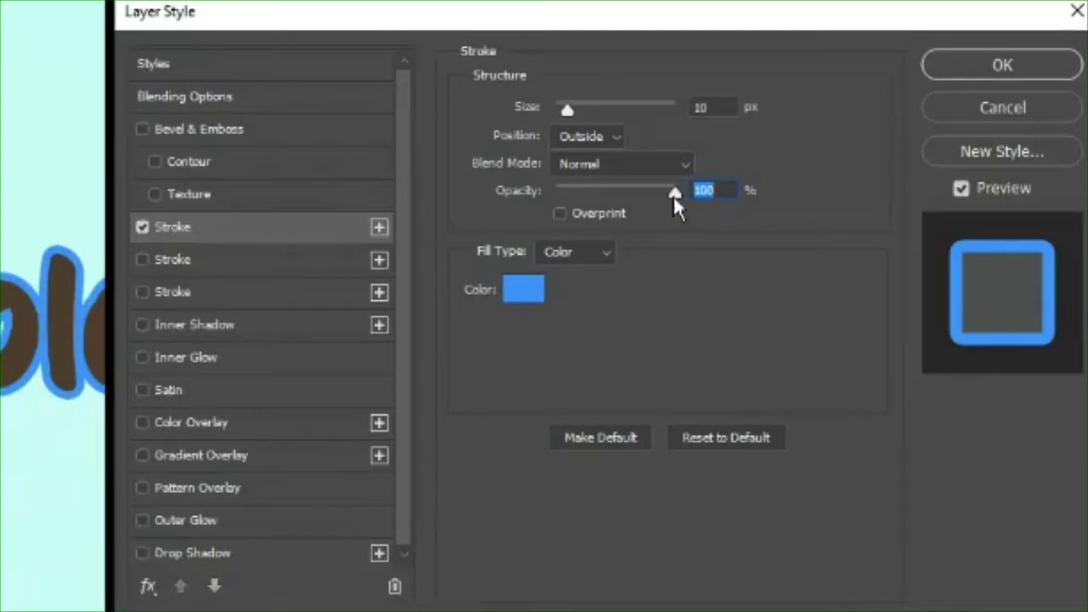
left_click(630, 189)
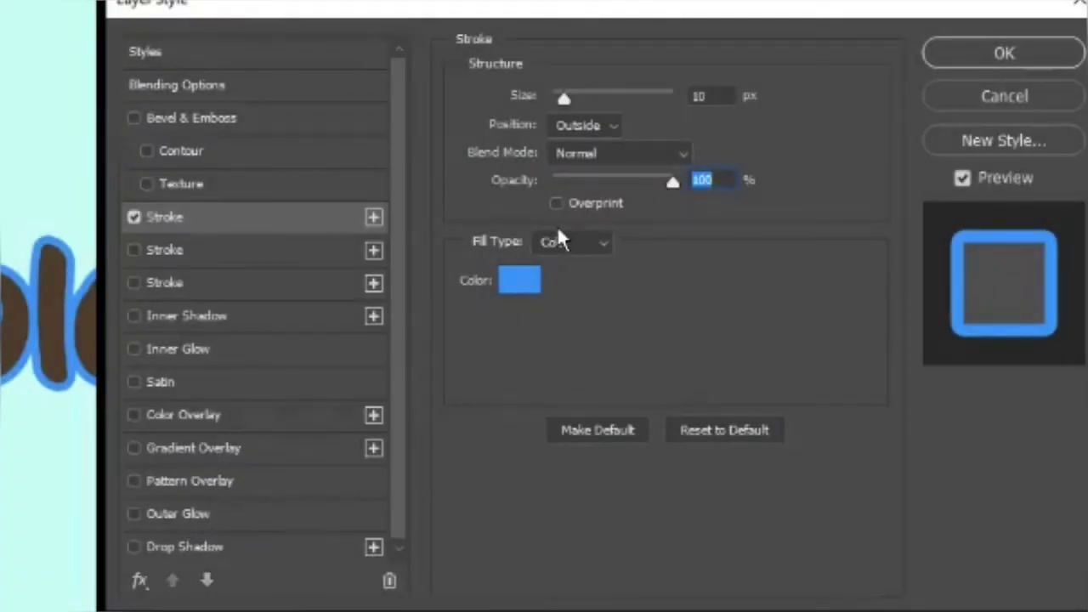
Try the Pattern and Gradient fill types for the stroke, applying the Blue, Red, Yellow gradient preset.
left_click(578, 242)
key("Down")
key("Down")
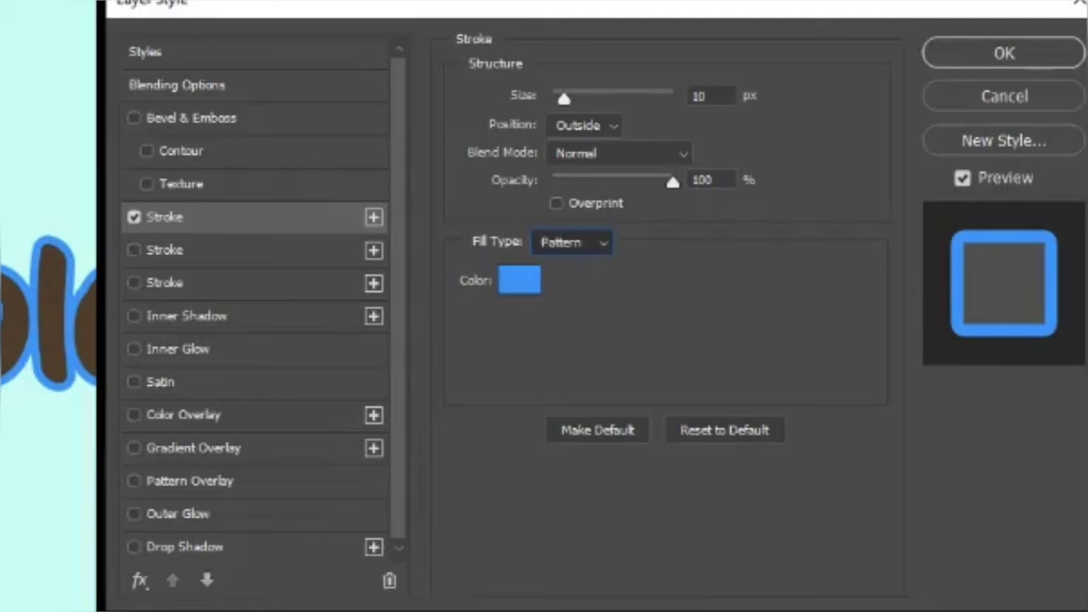
key("Up")
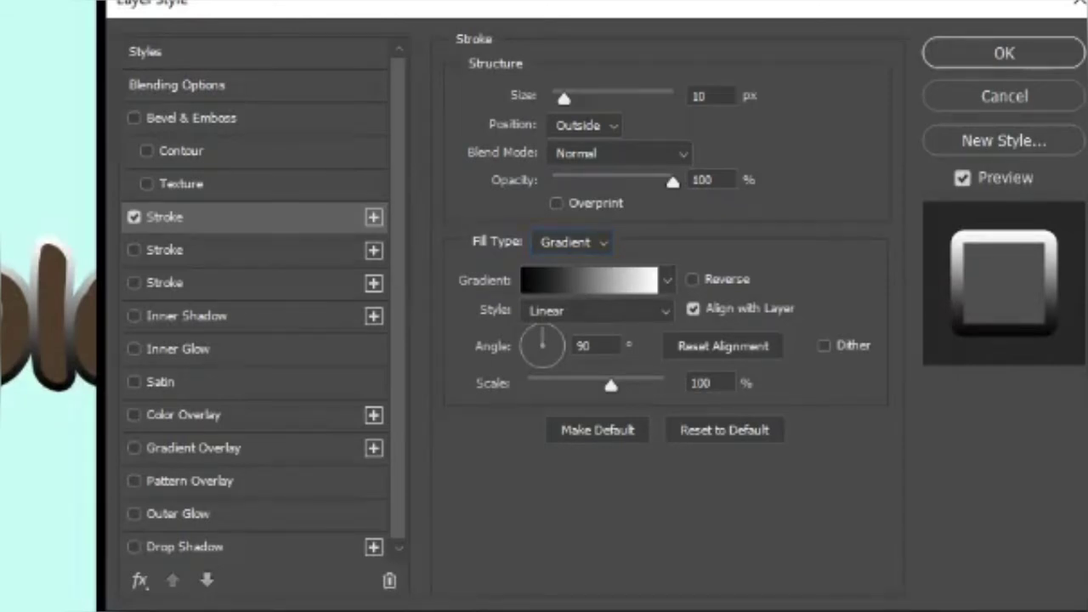
left_click(589, 280)
left_click(542, 161)
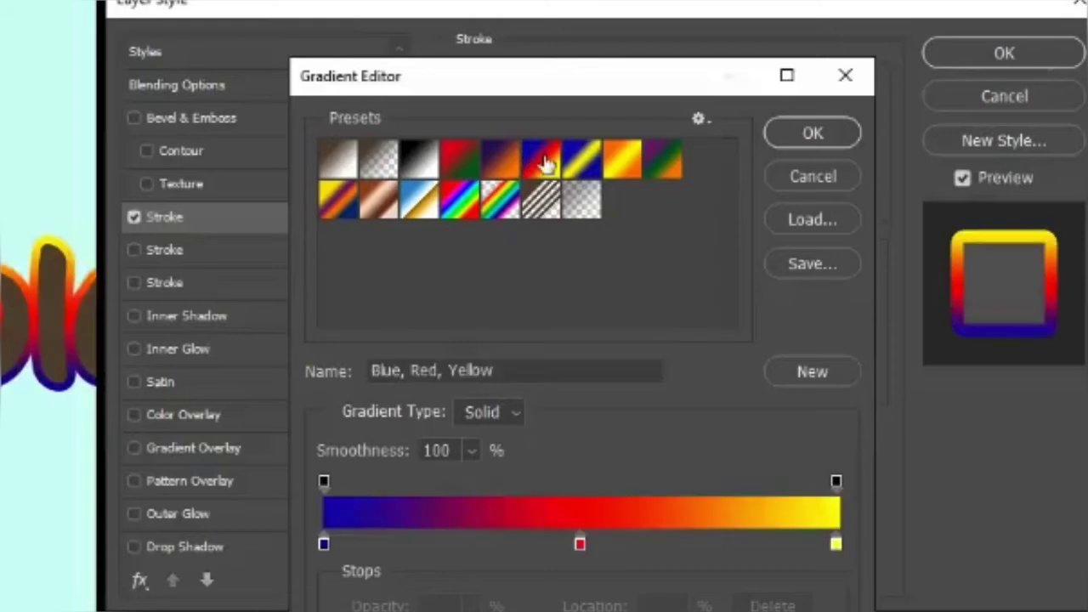
left_click(813, 133)
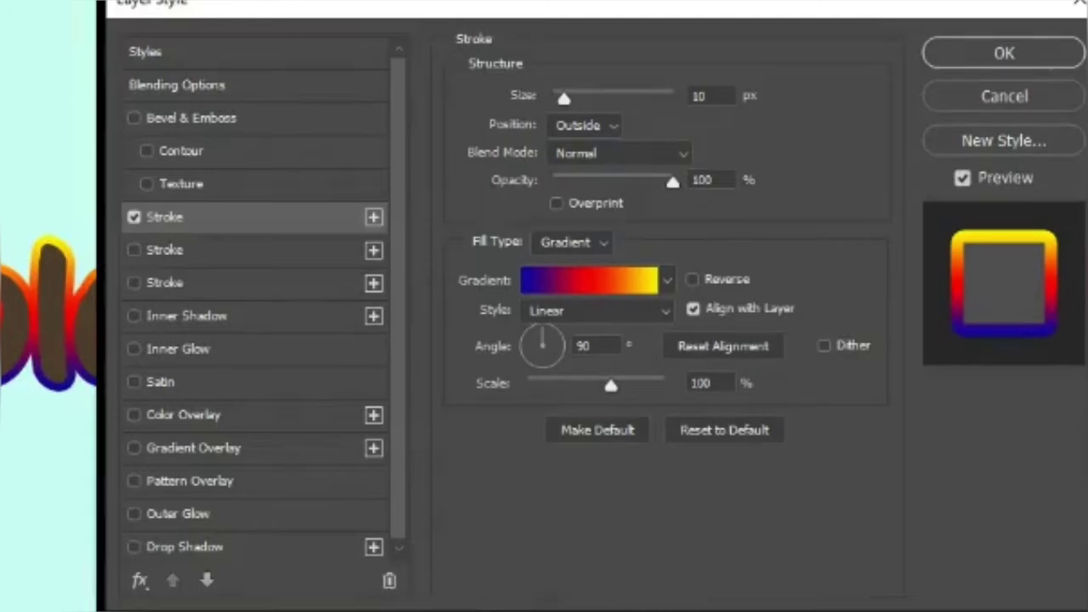
Review the stroke's gradient presets again and return the stroke's fill type to Color.
left_click(590, 280)
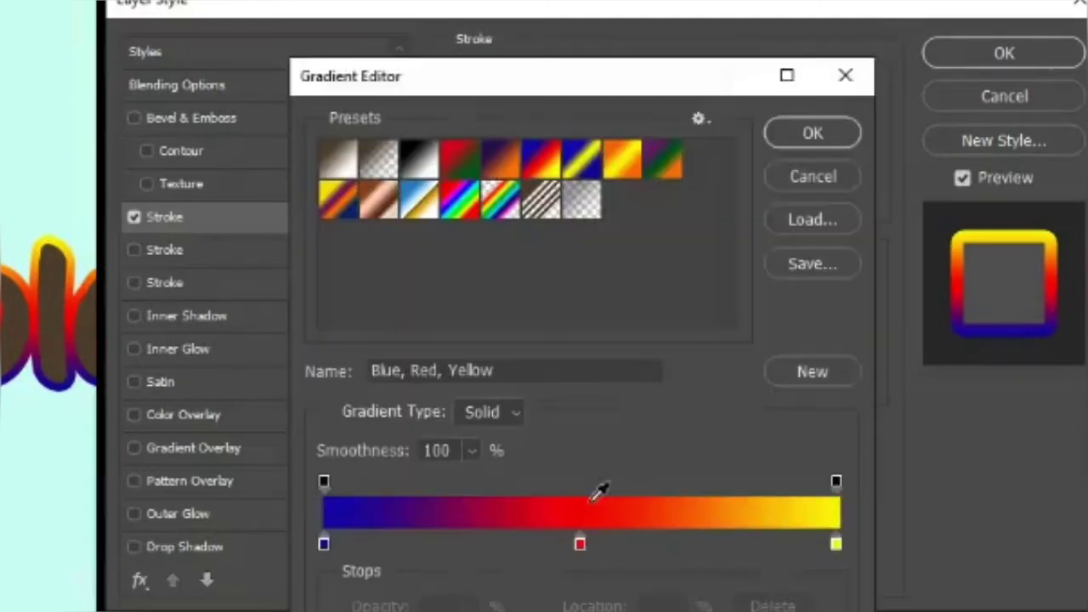
left_click(831, 134)
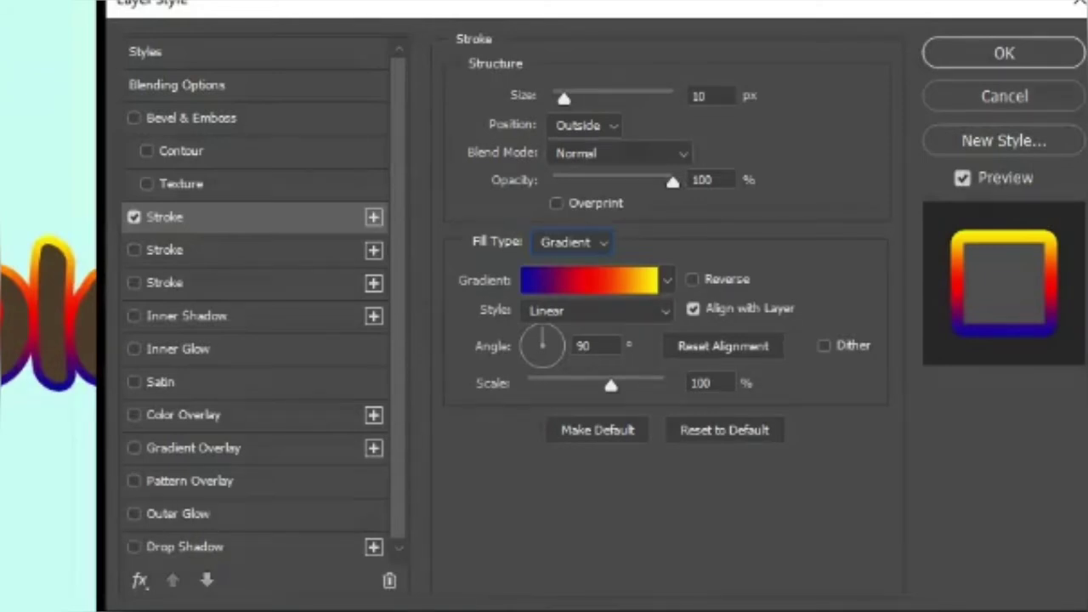
left_click(619, 281)
left_click(810, 182)
left_click(590, 238)
left_click(565, 271)
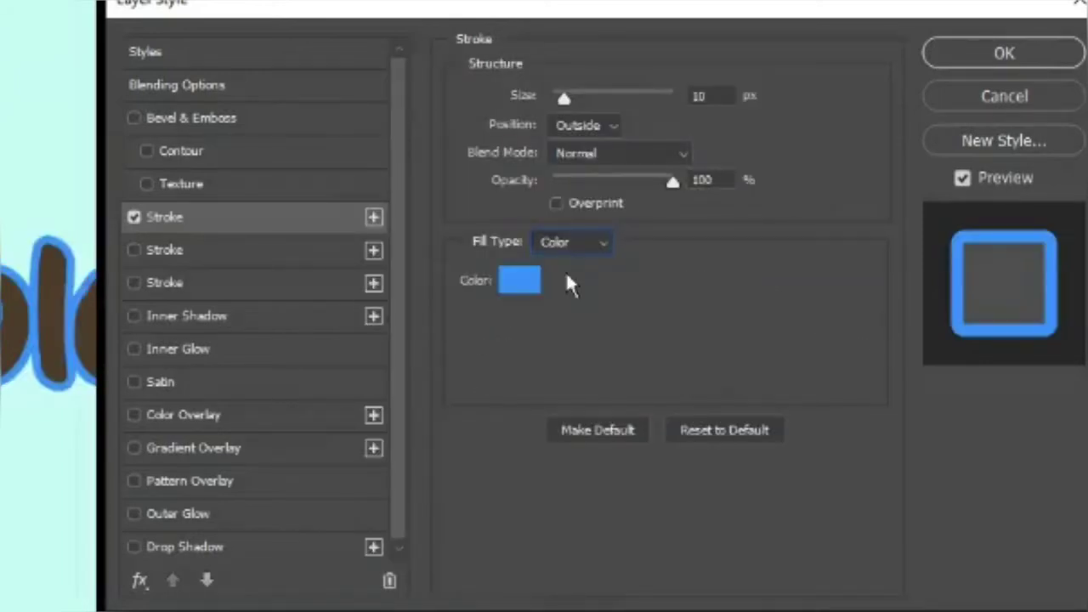
Set the stroke colour to the deep blue #0e18e5.
left_click(518, 280)
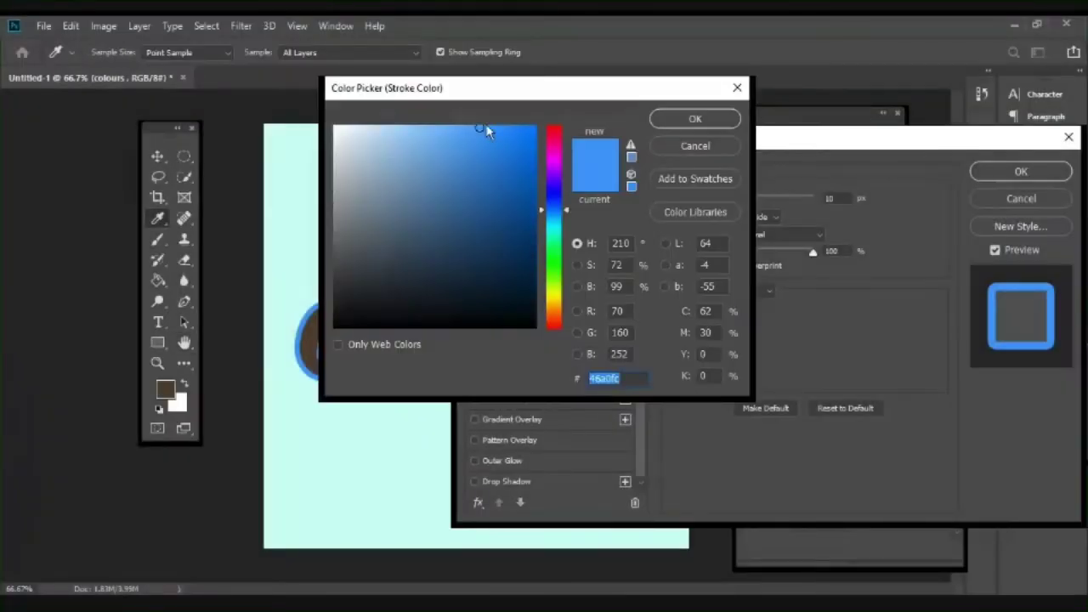
left_click(490, 126)
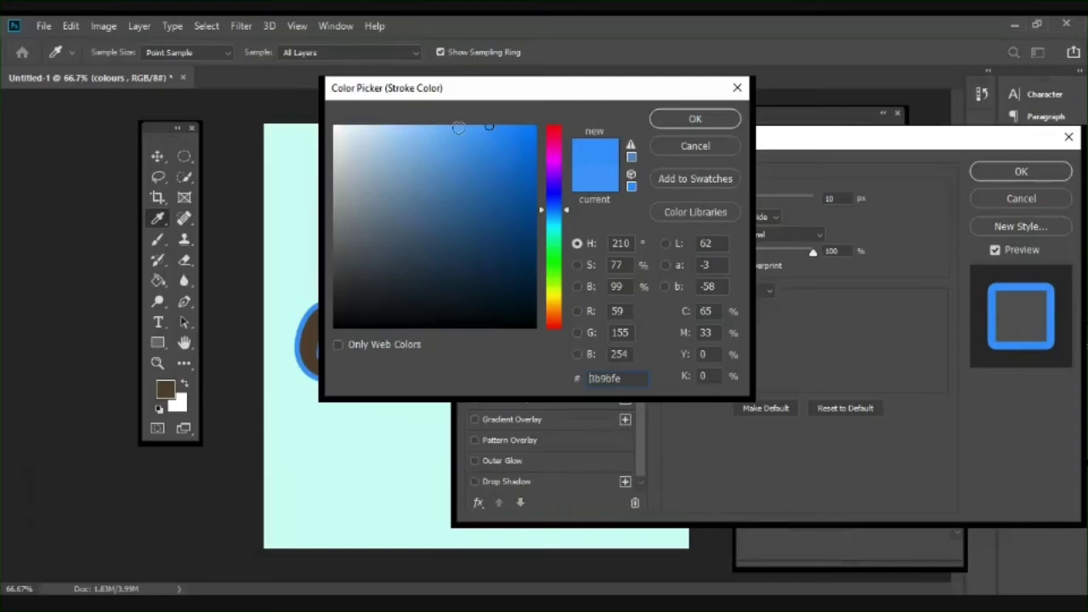
left_click_drag(564, 215, 569, 192)
left_click(564, 194)
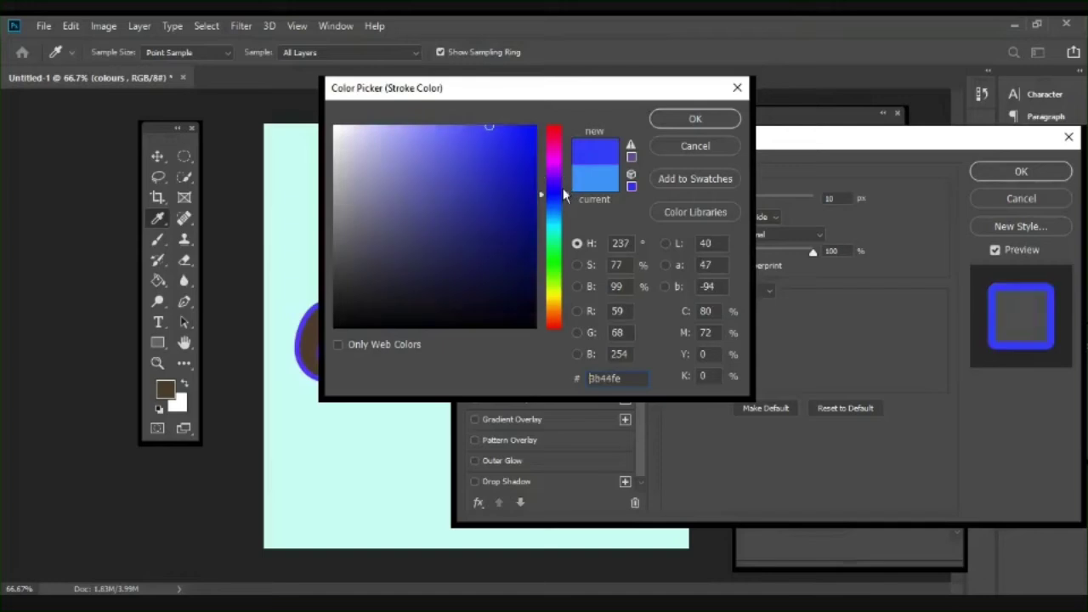
left_click(524, 146)
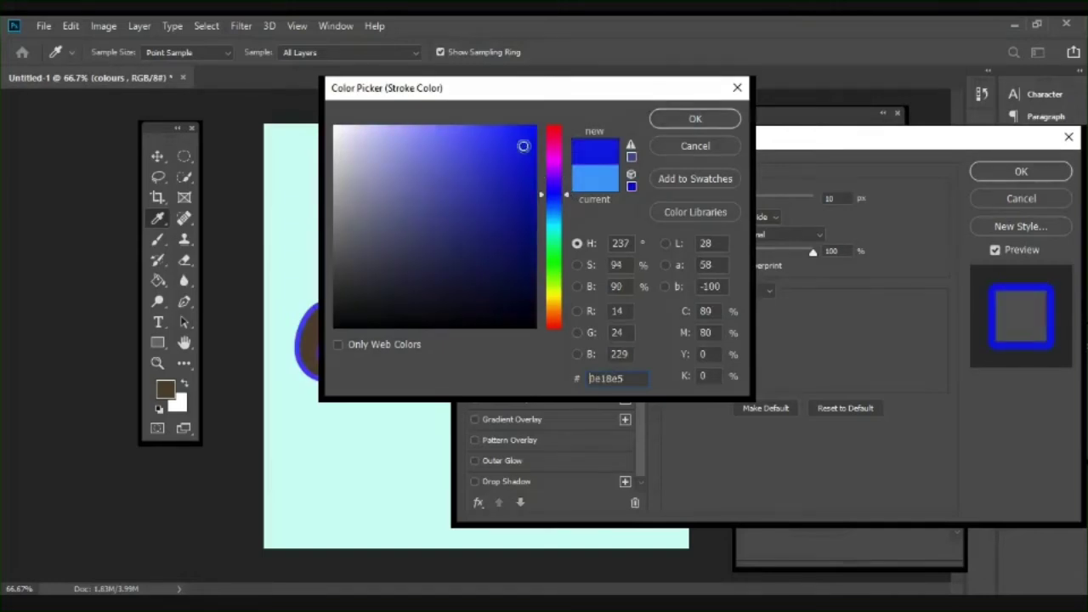
left_click(696, 119)
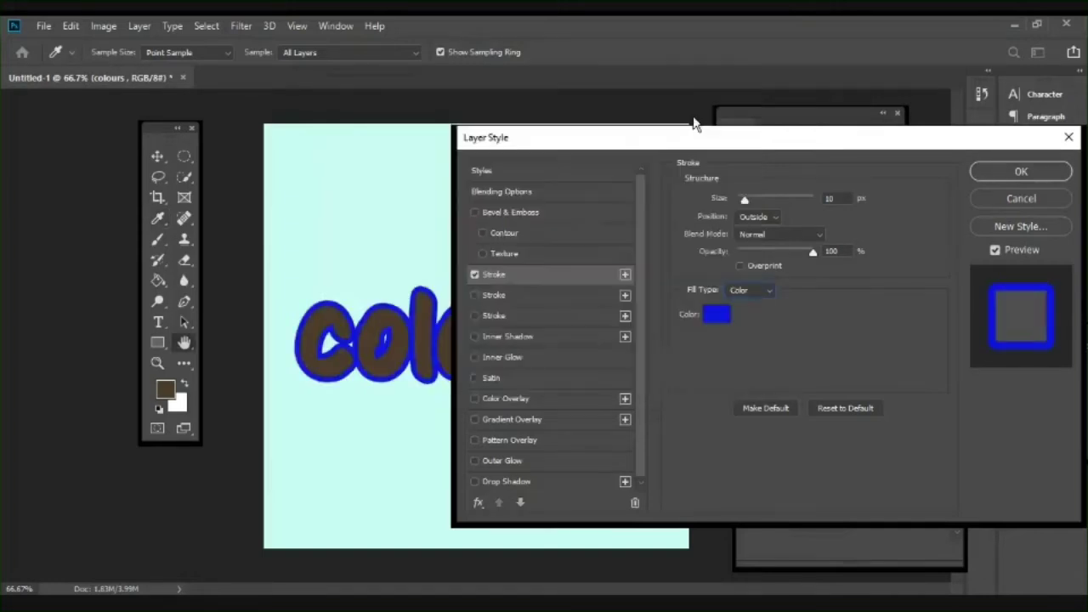
Lighten the stroke colour to a soft violet-blue and apply the layer style to the "colours" text.
left_click(717, 314)
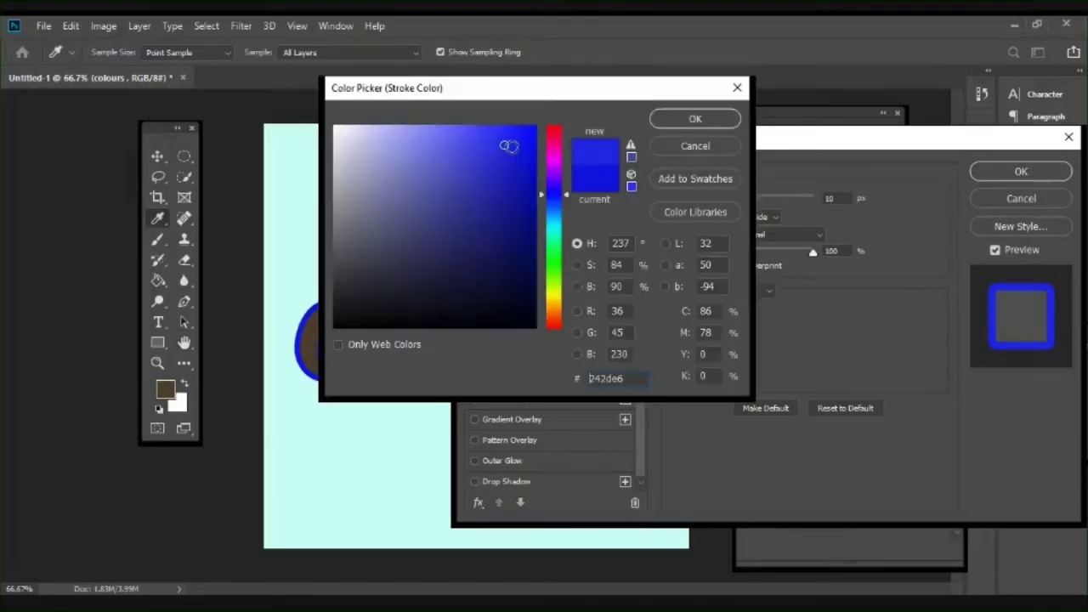
left_click(688, 121)
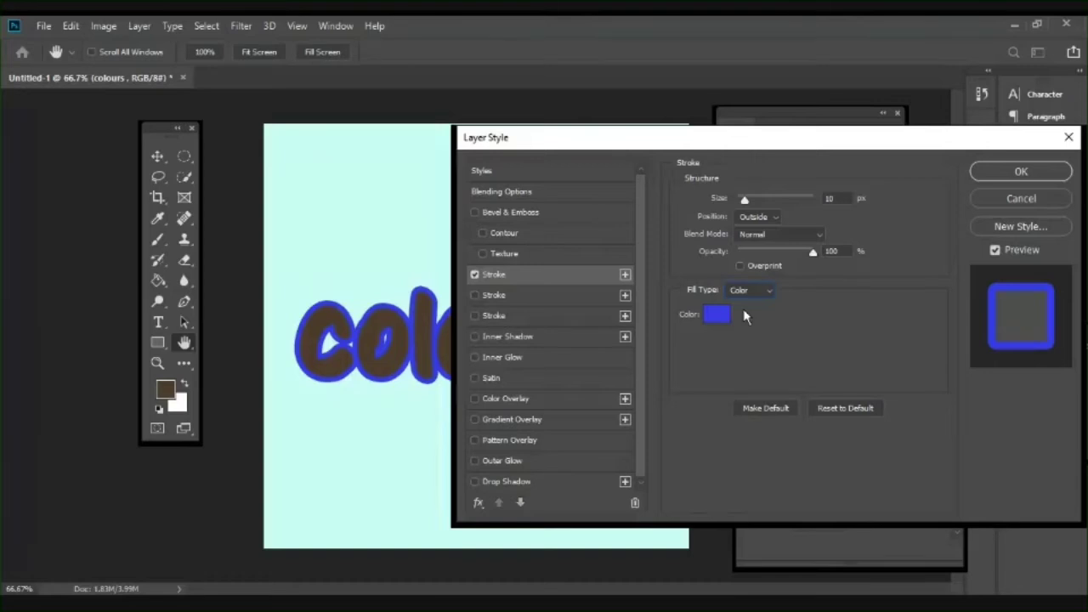
left_click(721, 316)
left_click(439, 131)
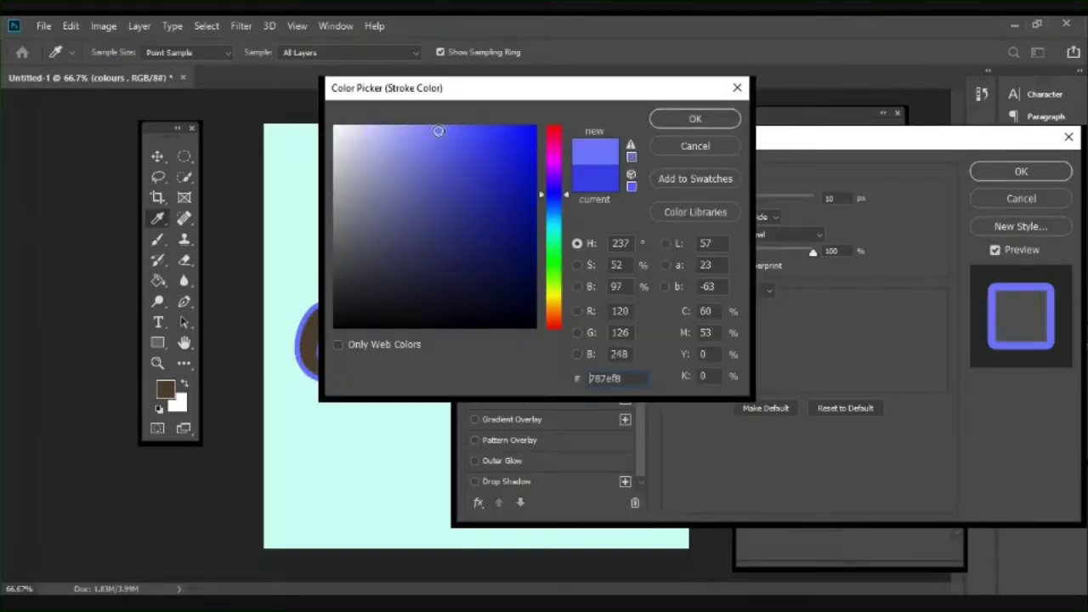
left_click(447, 127)
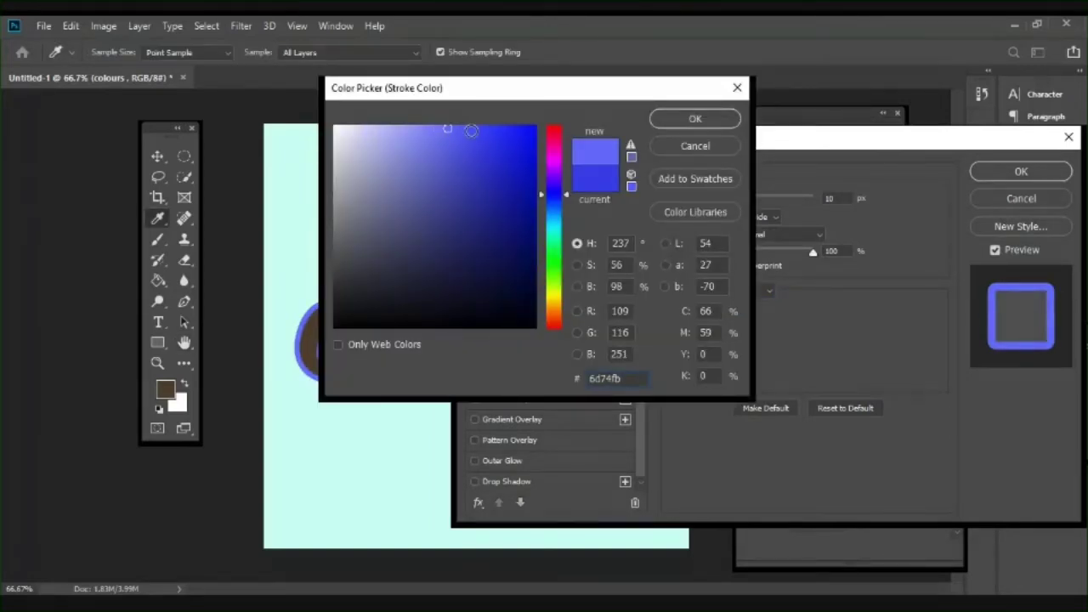
left_click(453, 129)
left_click(694, 118)
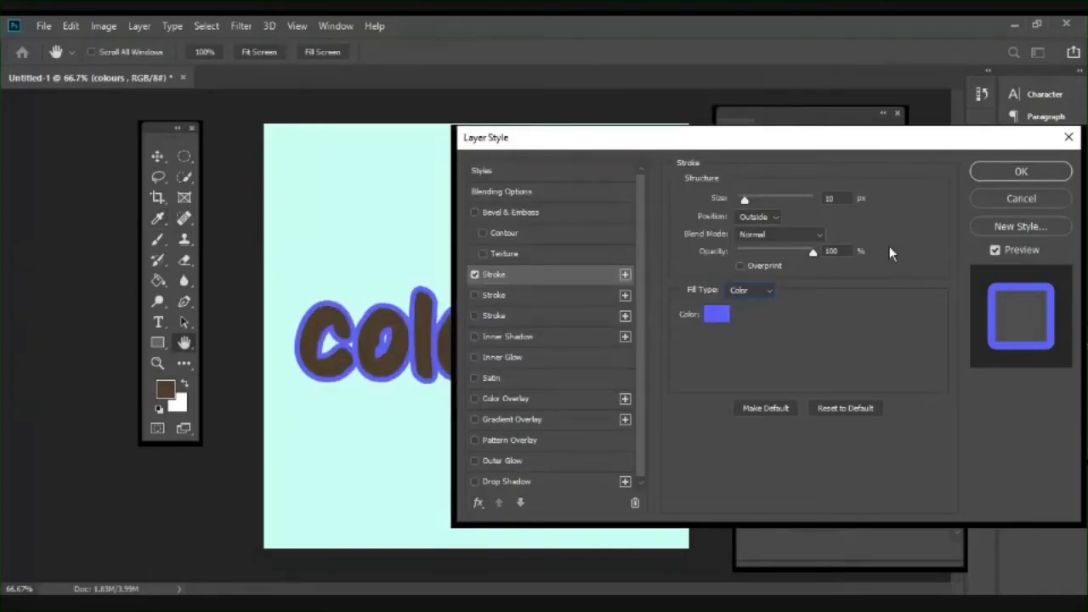
left_click(998, 173)
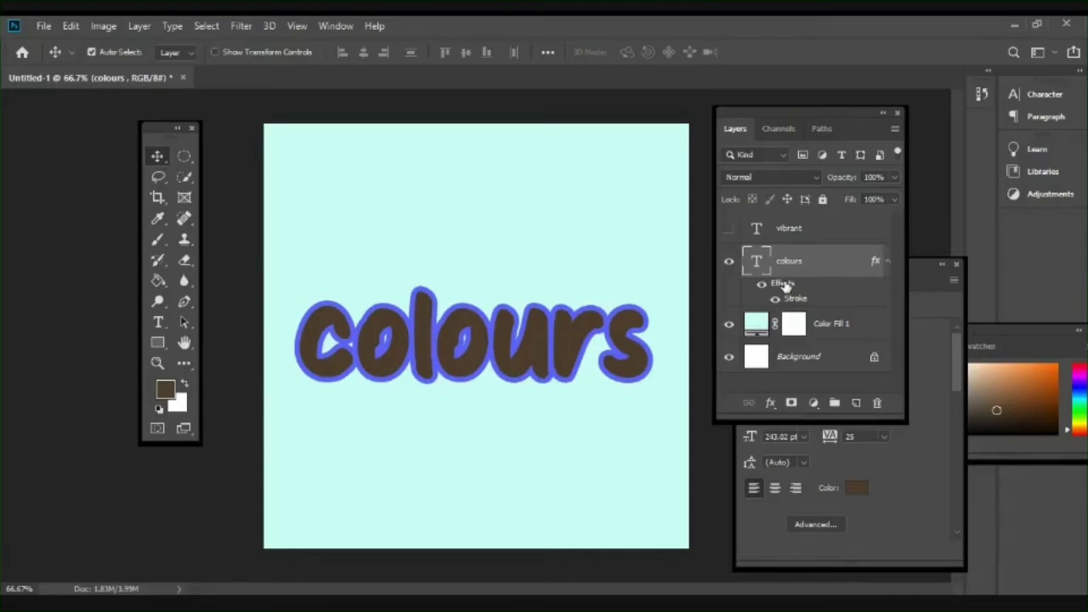
Reopen the layer effects of the "colours" text, enable Gradient Overlay and show its settings.
double_click(785, 286)
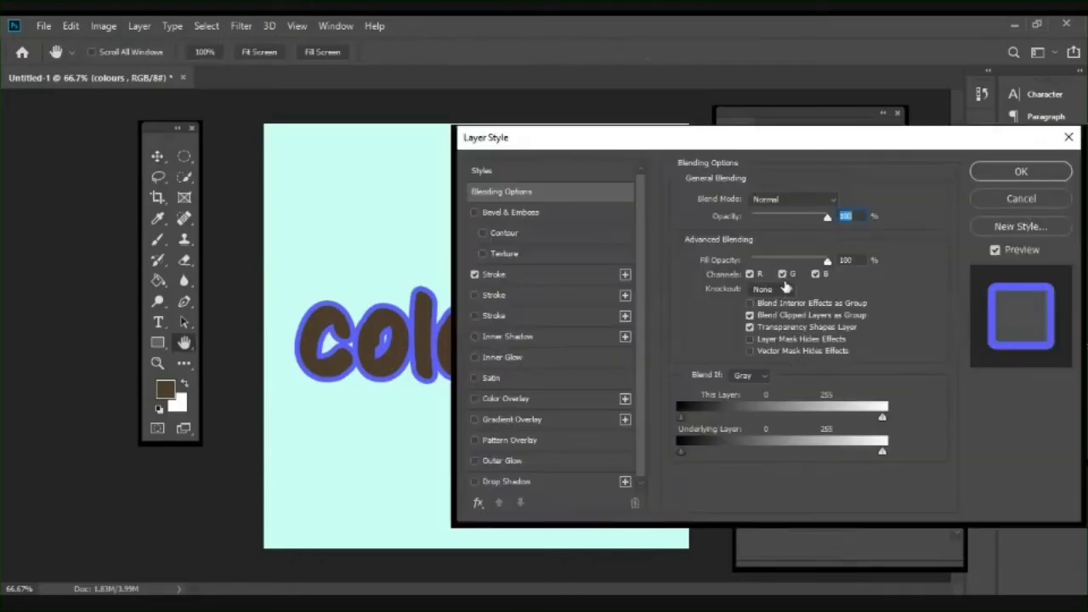
left_click_drag(812, 135, 802, 133)
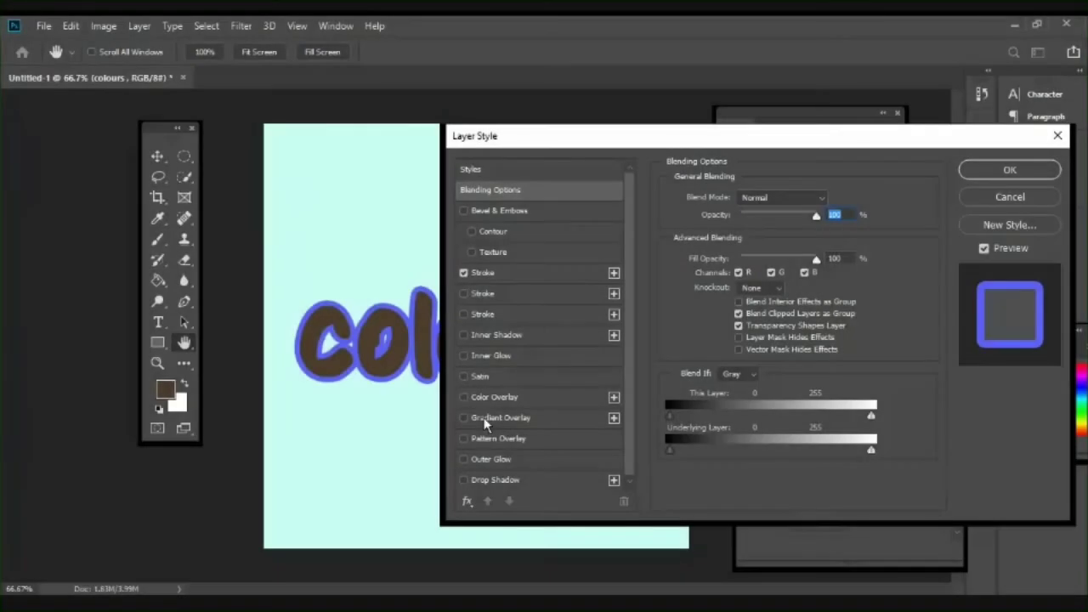
left_click(464, 418)
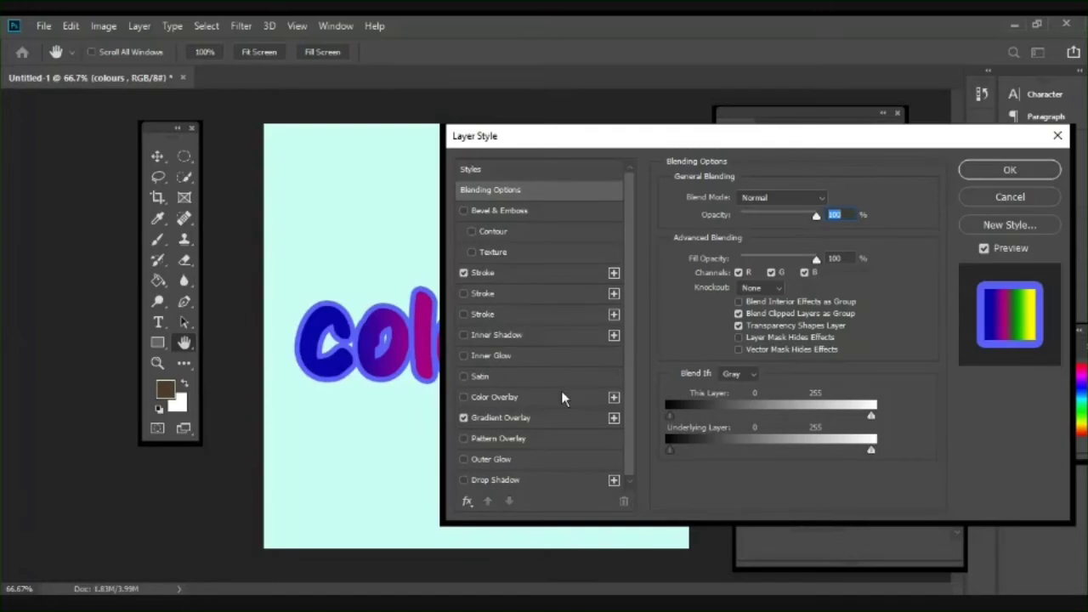
left_click(465, 419)
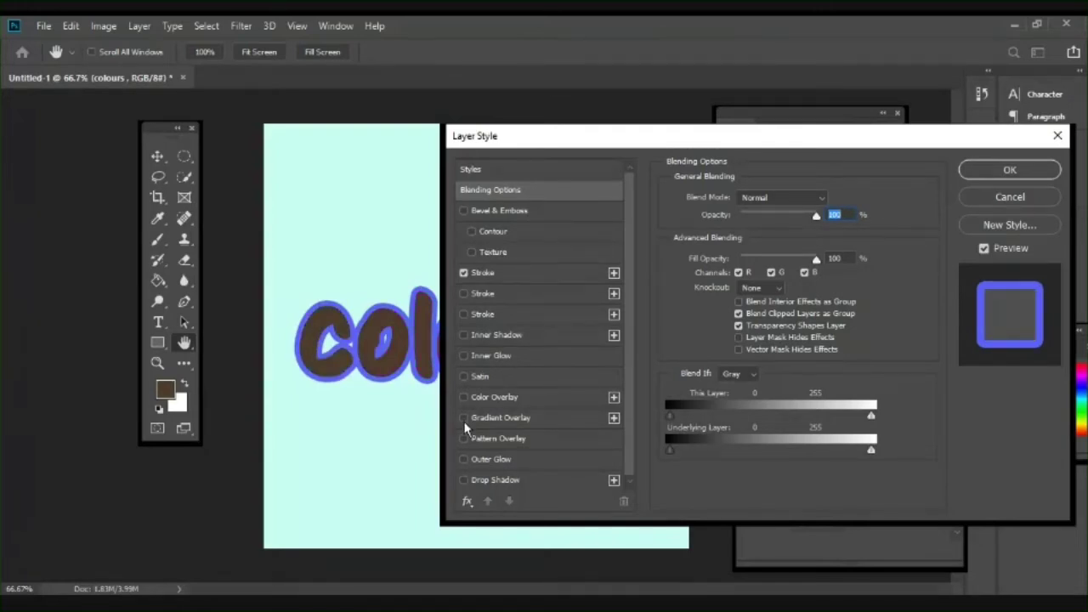
left_click(464, 418)
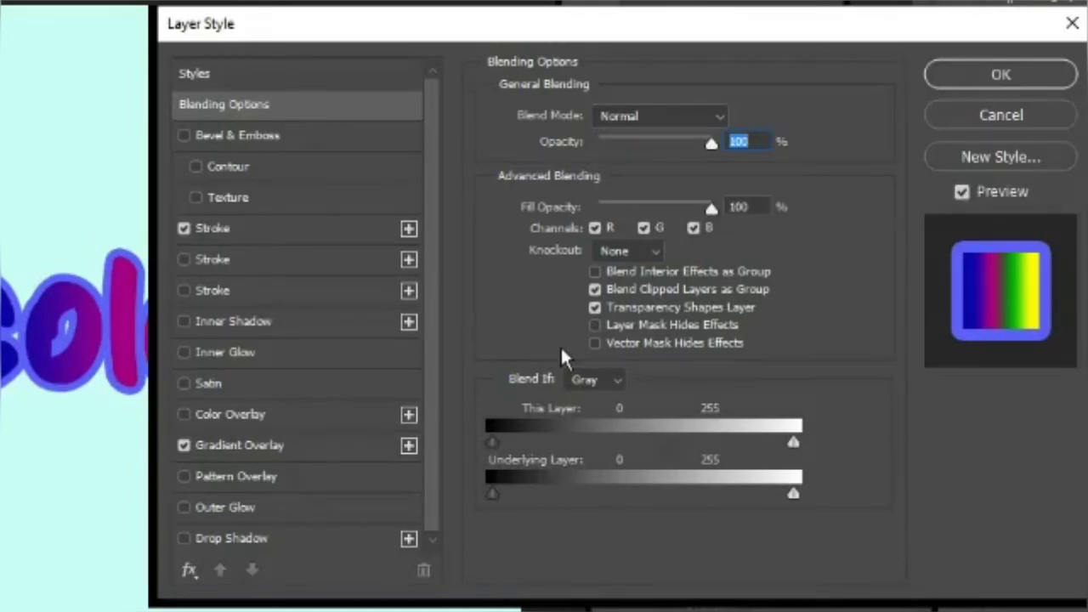
left_click(227, 451)
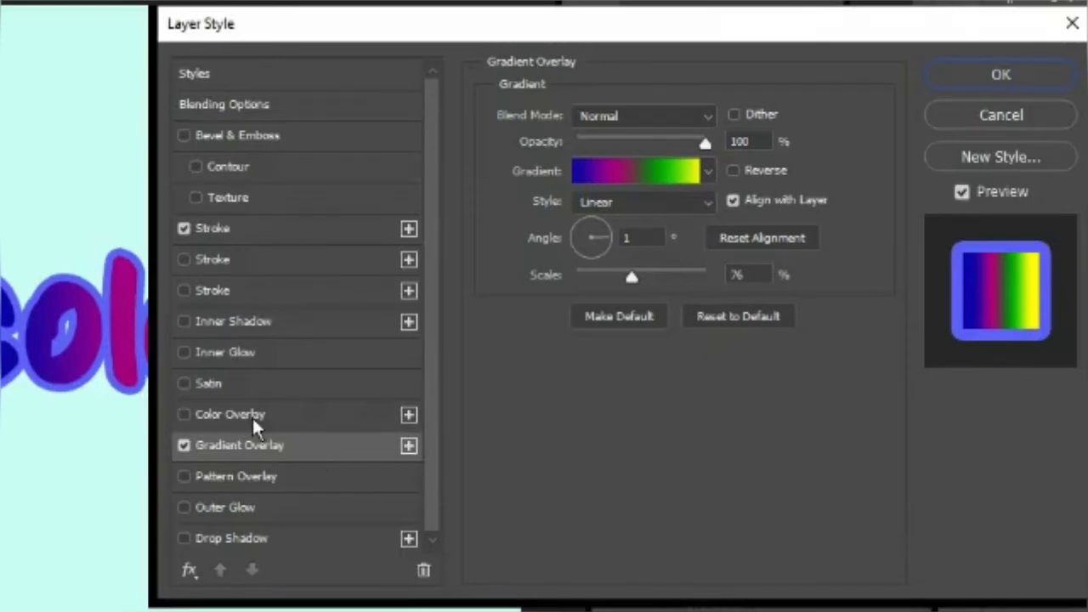
Try the Satin effect on the text, turn it off and return to the Gradient Overlay settings.
left_click(217, 383)
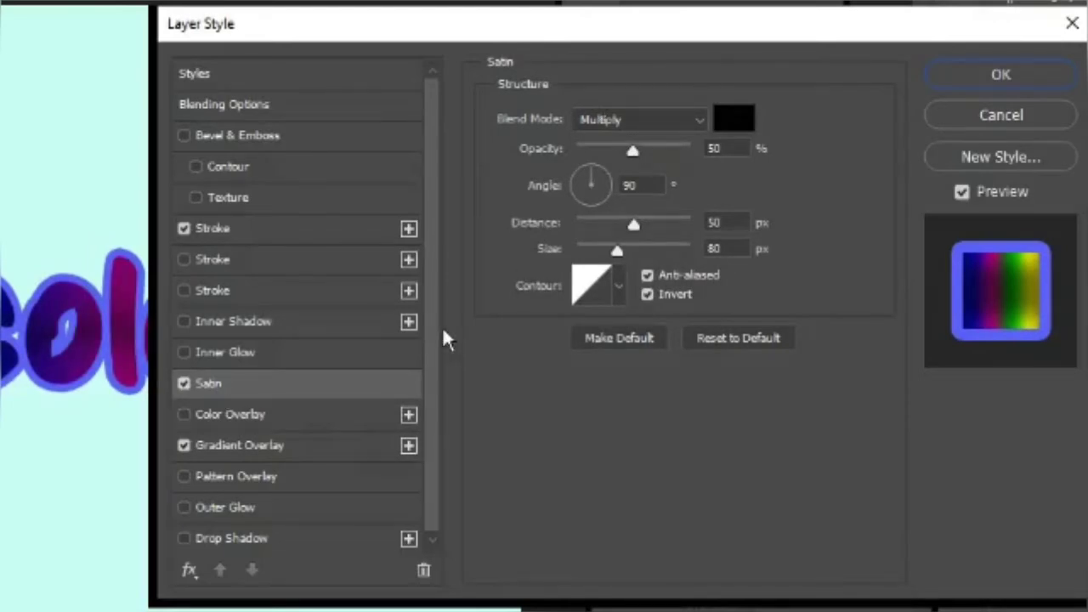
left_click(185, 384)
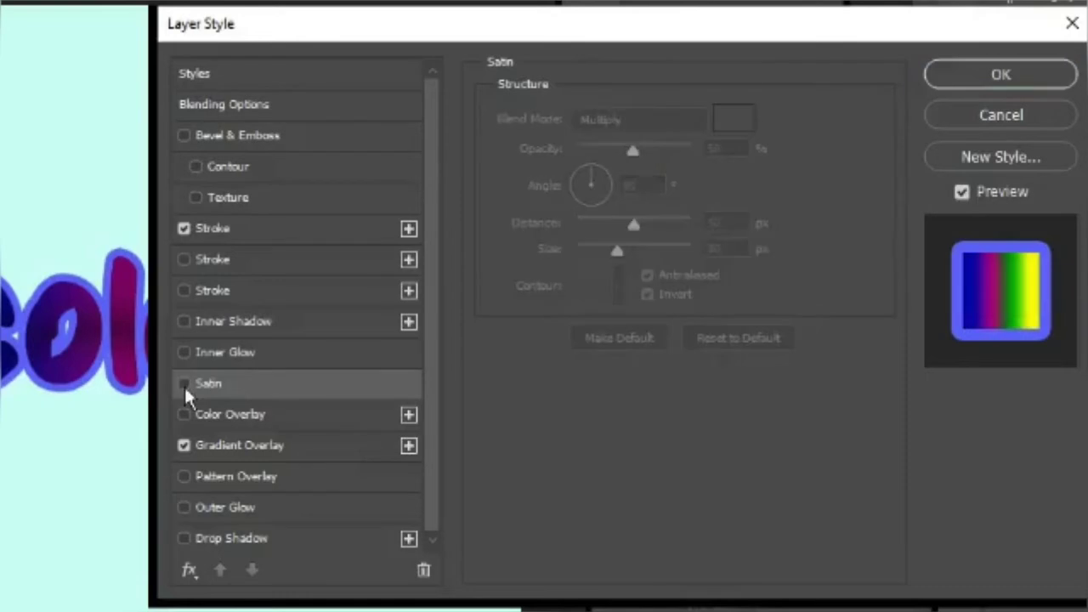
left_click(217, 447)
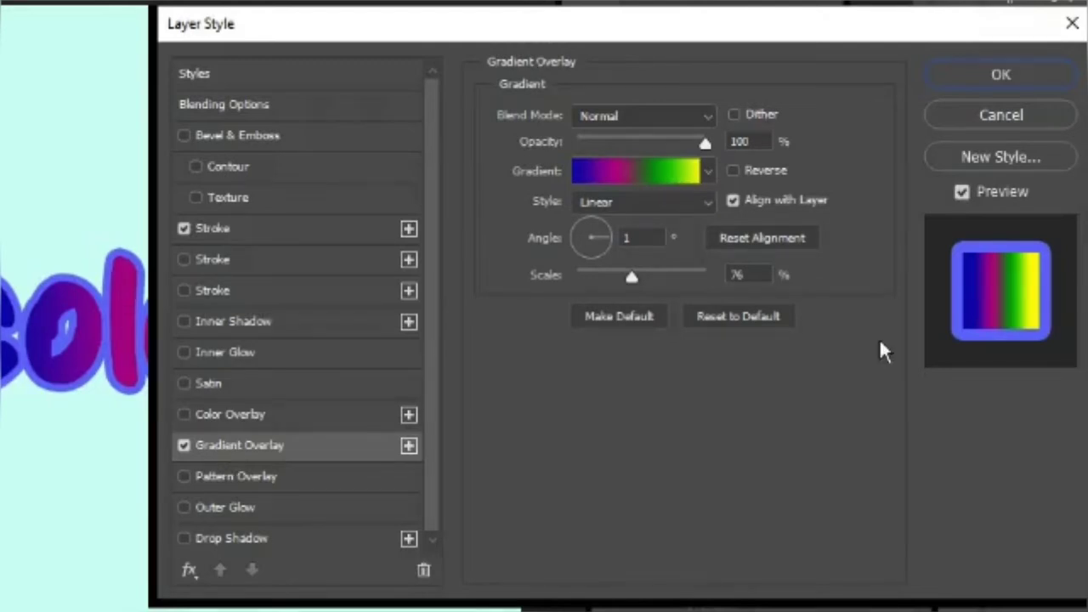
Try the Dissolve blend mode for the gradient overlay, set it to Darken, and move the dialog clear of the text.
left_click(667, 108)
key("Down")
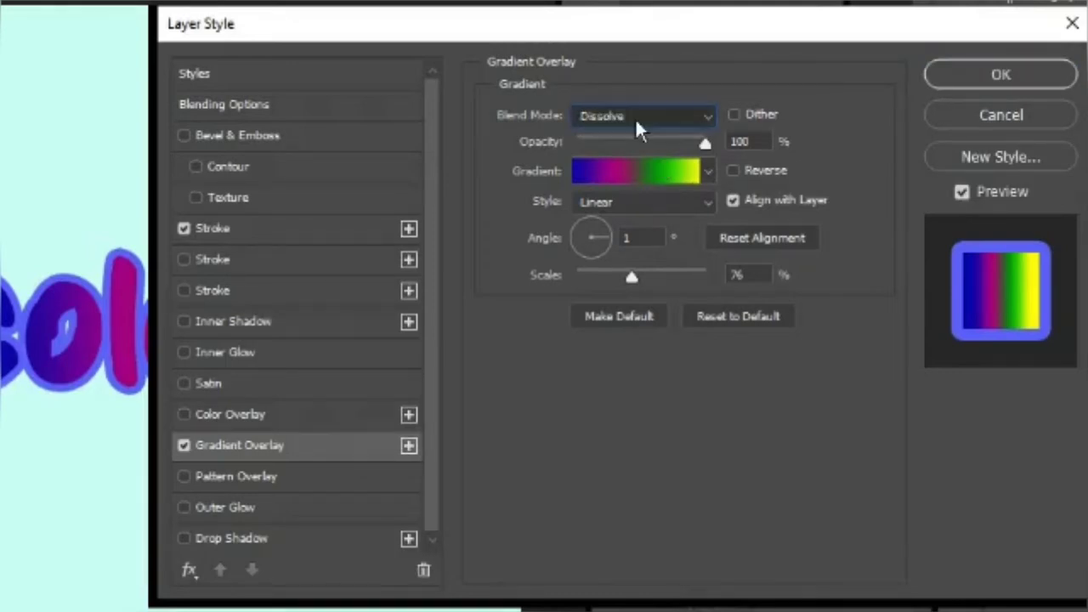
key("Down")
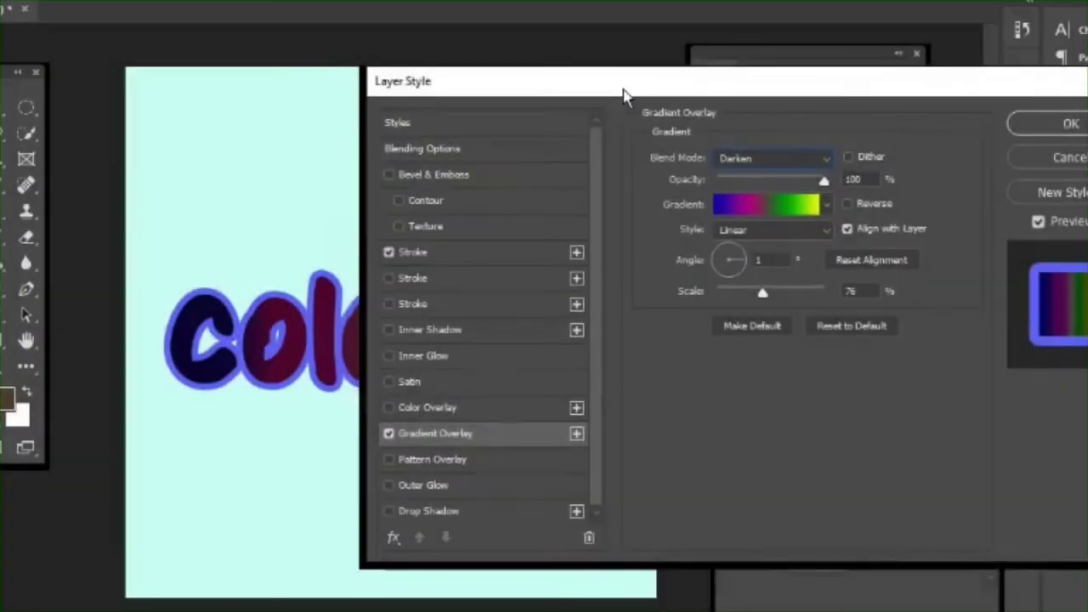
left_click_drag(469, 37, 811, 38)
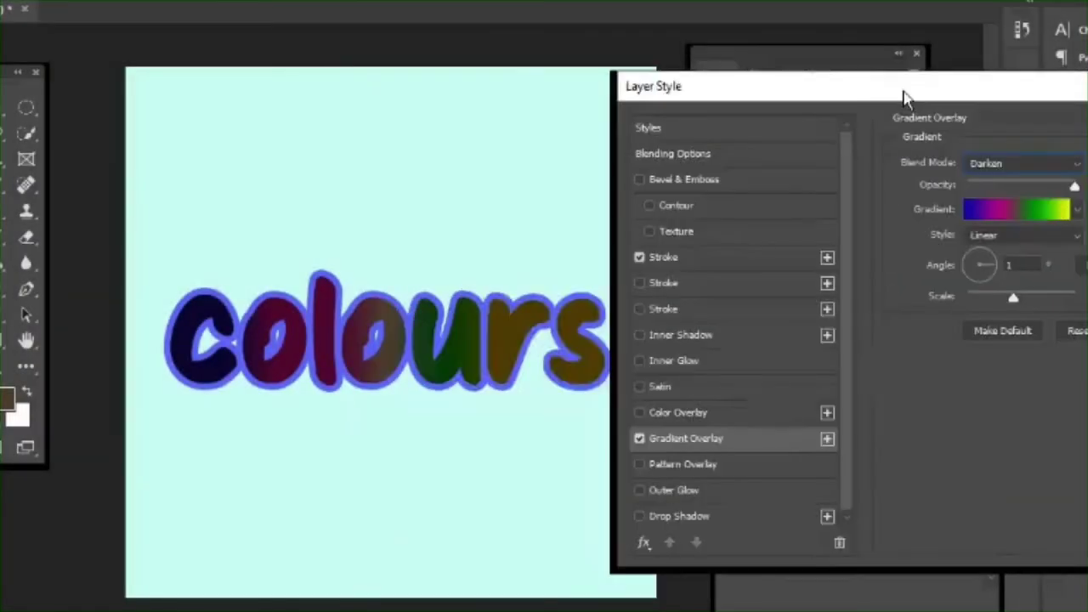
Try the Color Burn and Darker Color blend modes for the gradient overlay and set it back to Normal.
left_click_drag(904, 98, 785, 93)
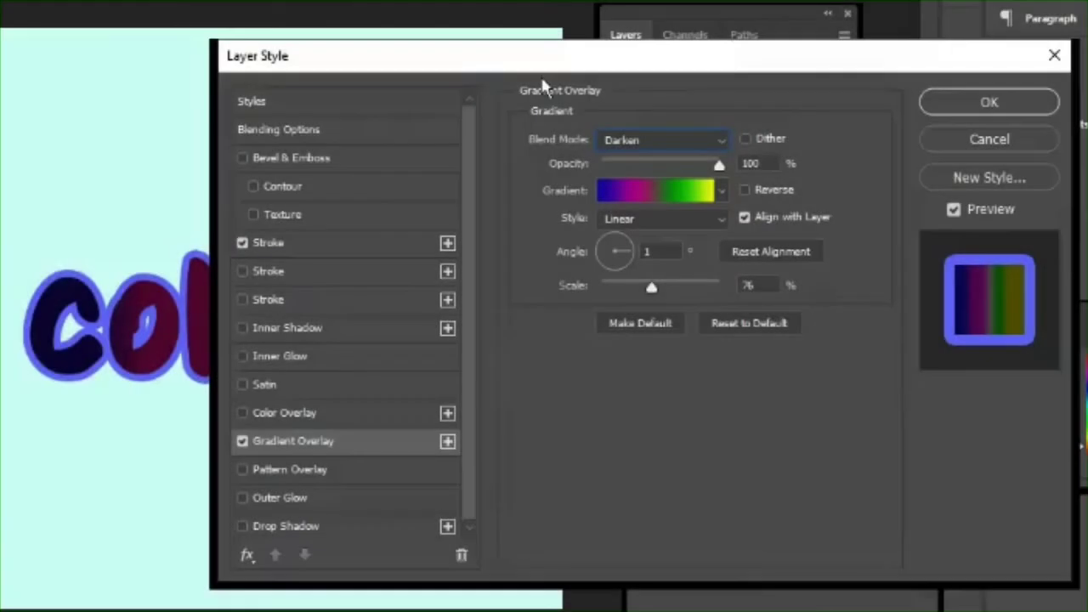
key("Down")
key("Down")
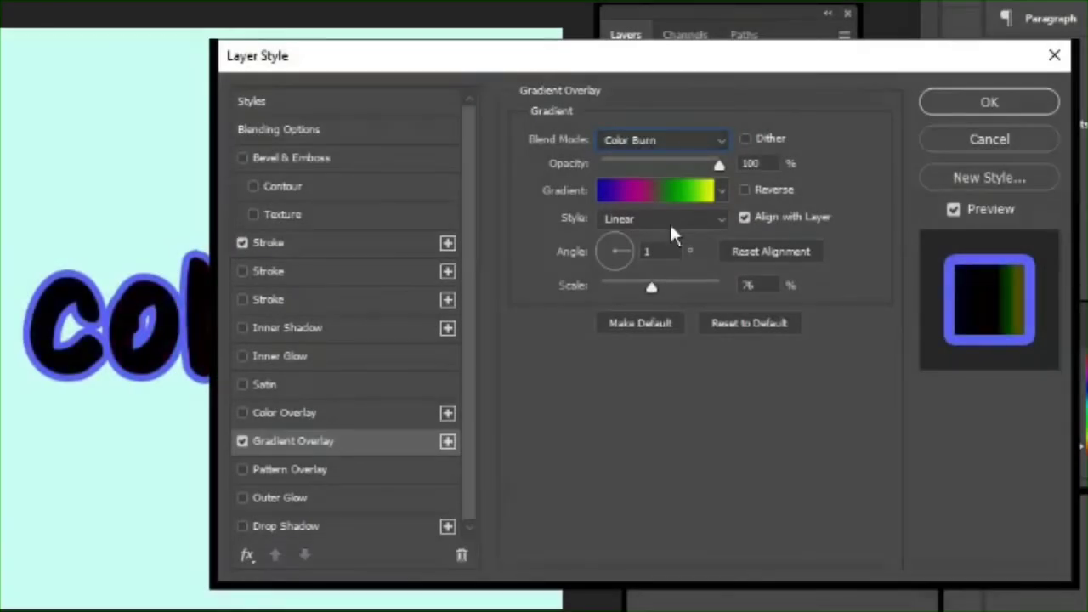
left_click_drag(394, 60, 619, 64)
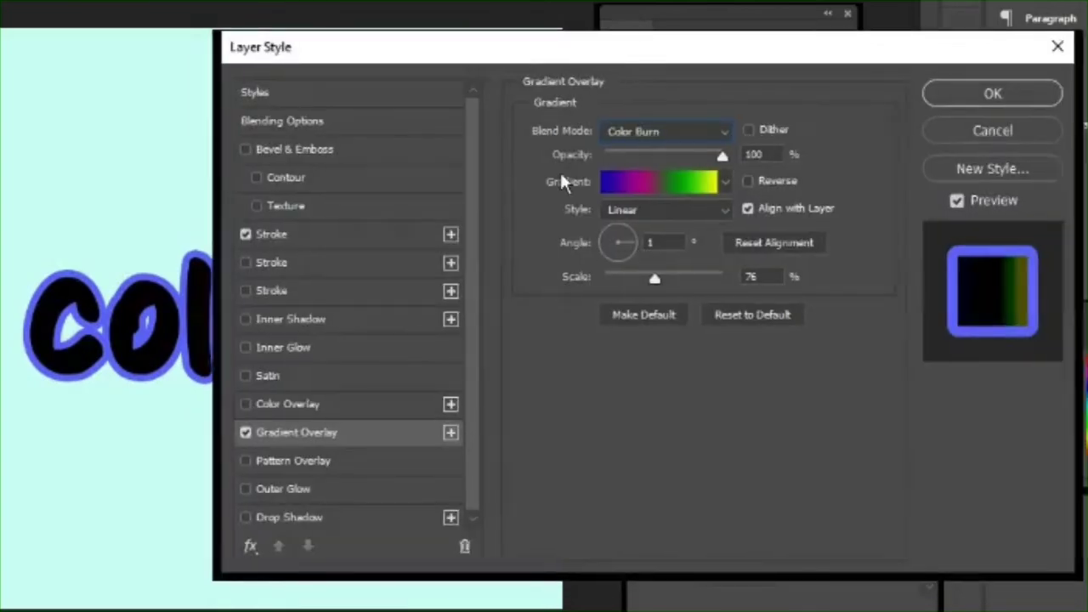
scroll(643, 137, "up", 3)
scroll(667, 131, "down", 1)
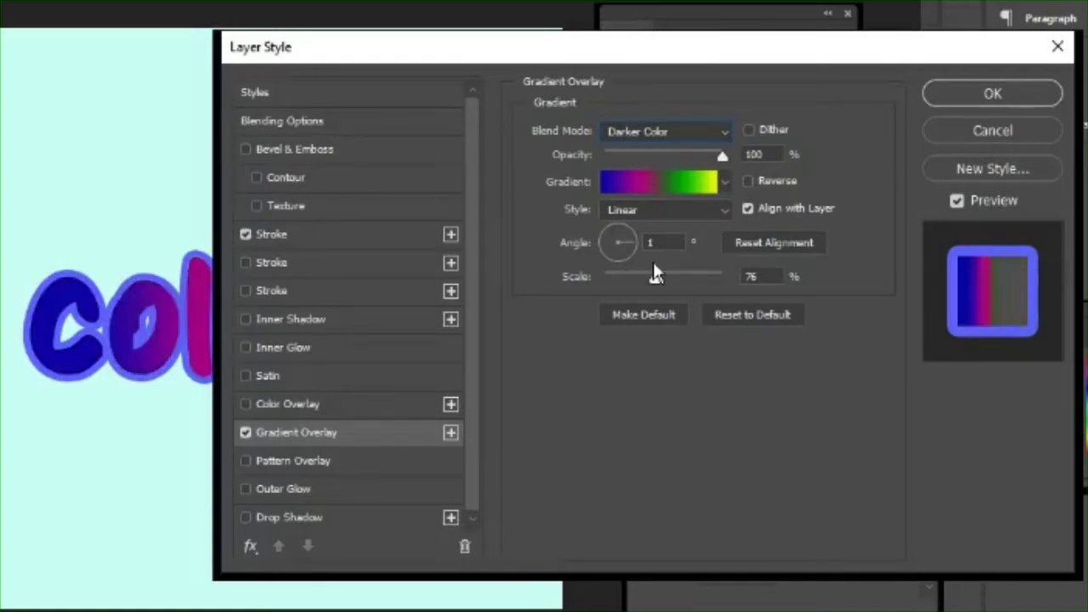
left_click_drag(292, 34, 344, 51)
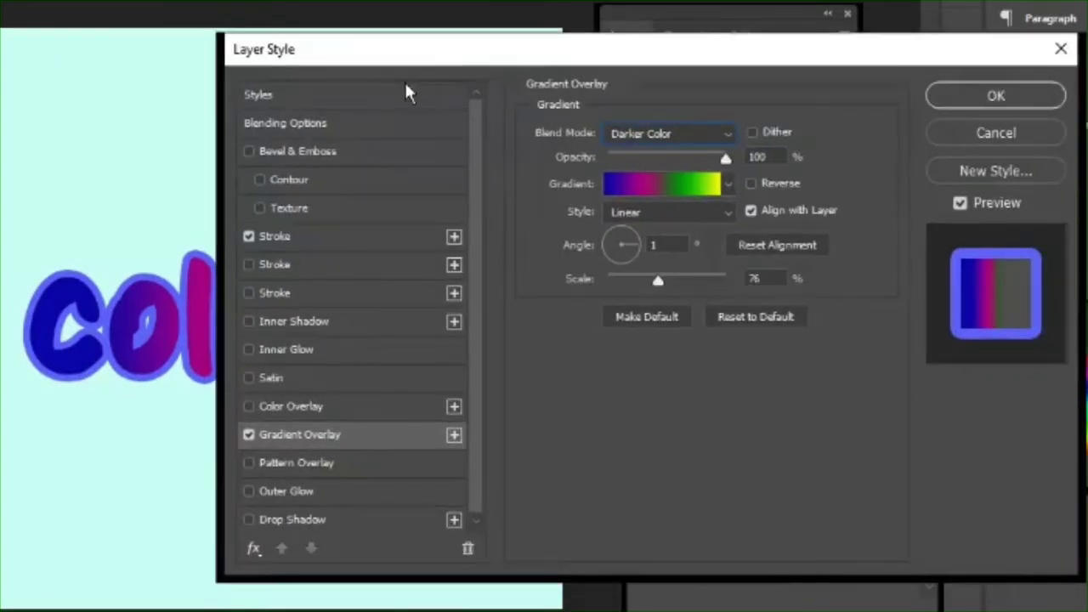
scroll(654, 134, "up", 6)
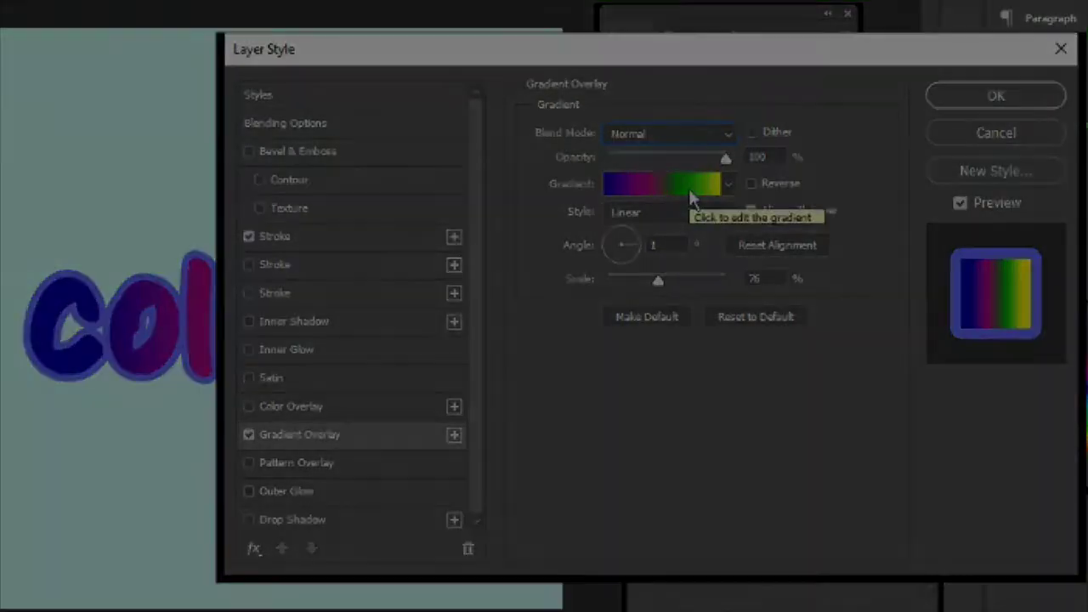
Try the Blue, Red, Yellow and Foreground to Background gradient presets, choose Transparent Rainbow and apply the layer style.
left_click(689, 187)
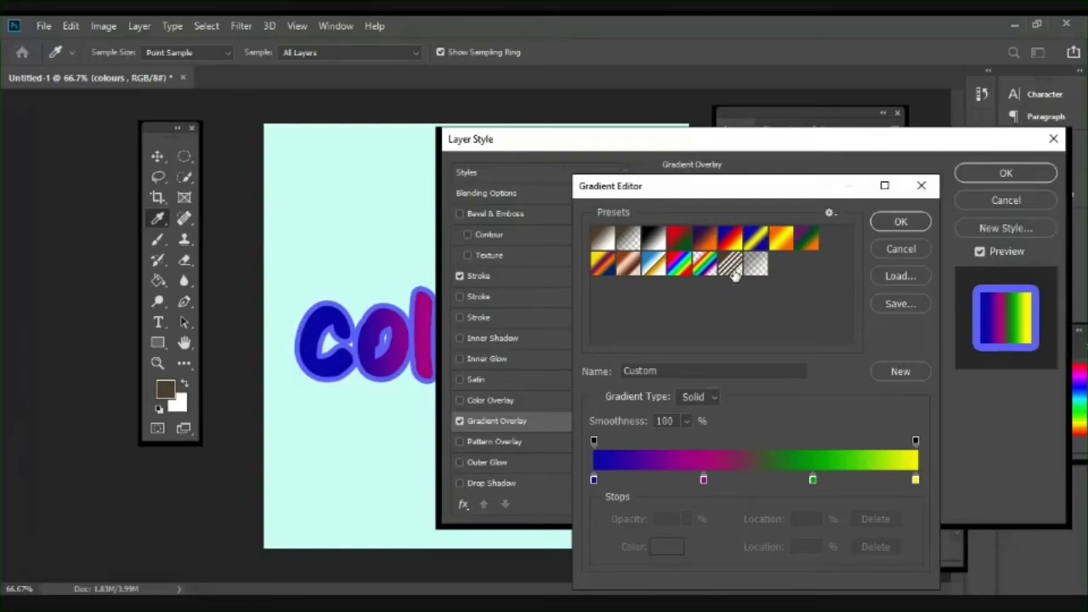
left_click(731, 241)
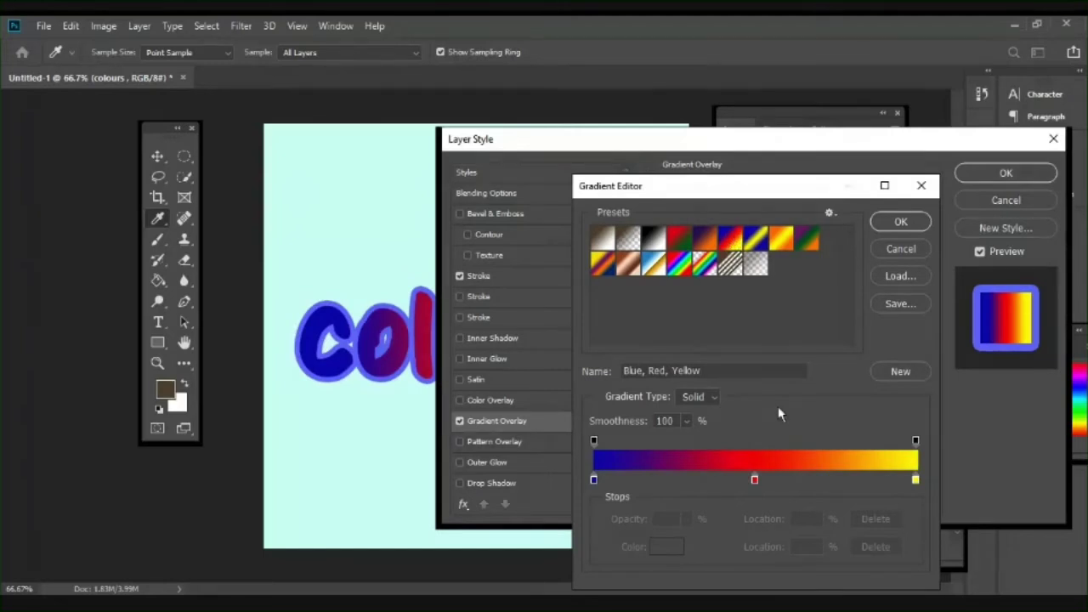
left_click(602, 242)
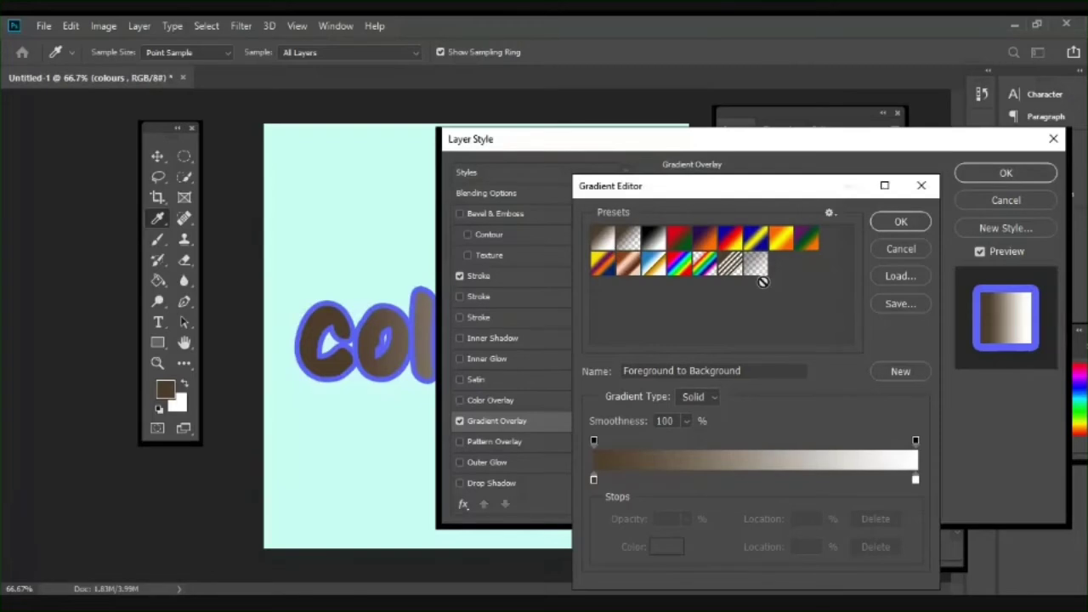
left_click(709, 266)
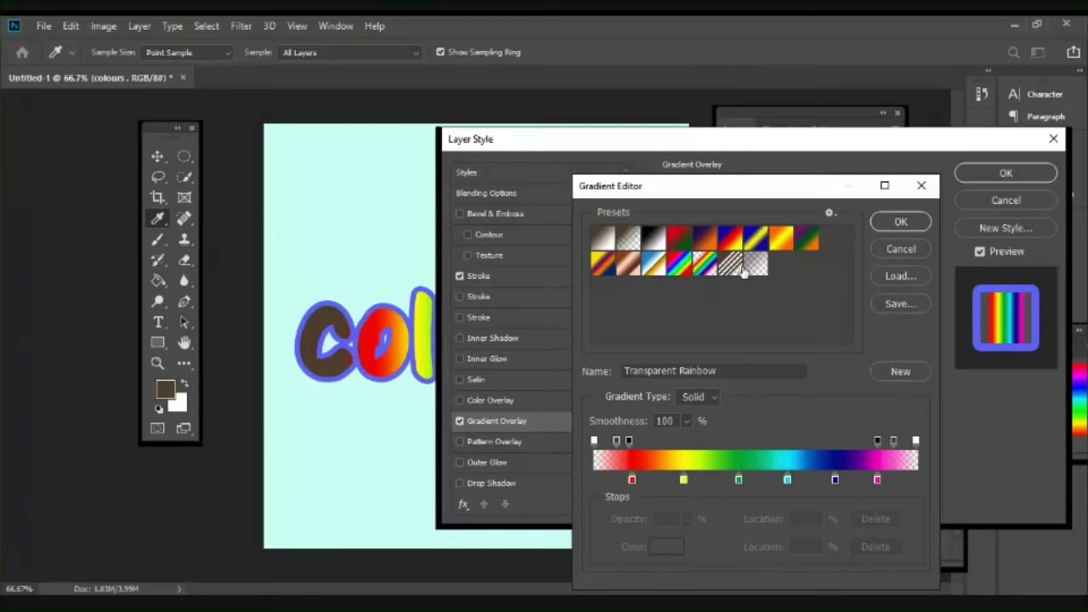
left_click(890, 223)
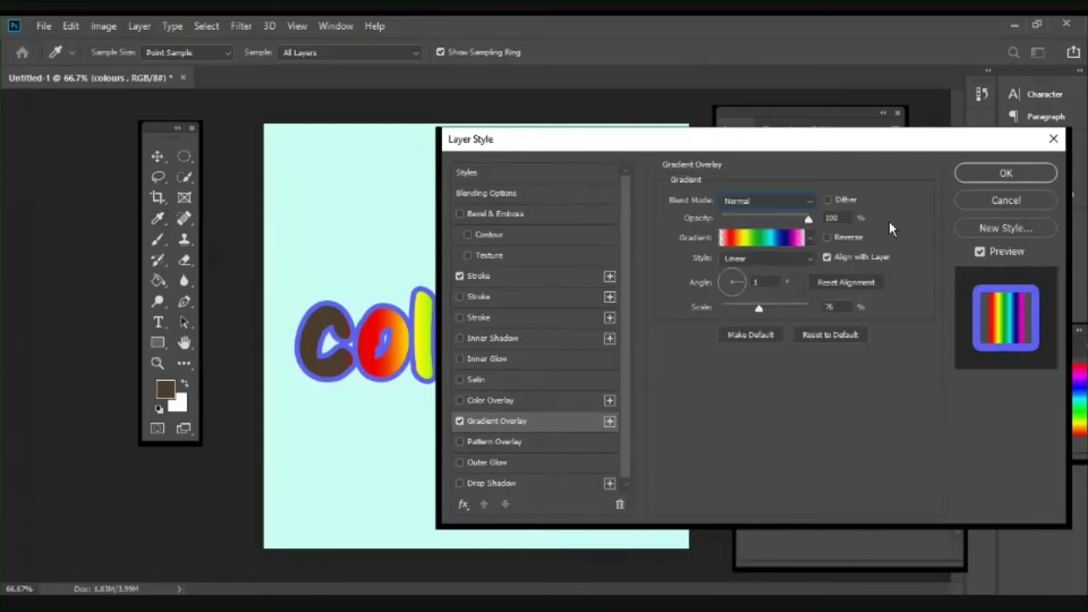
left_click(989, 169)
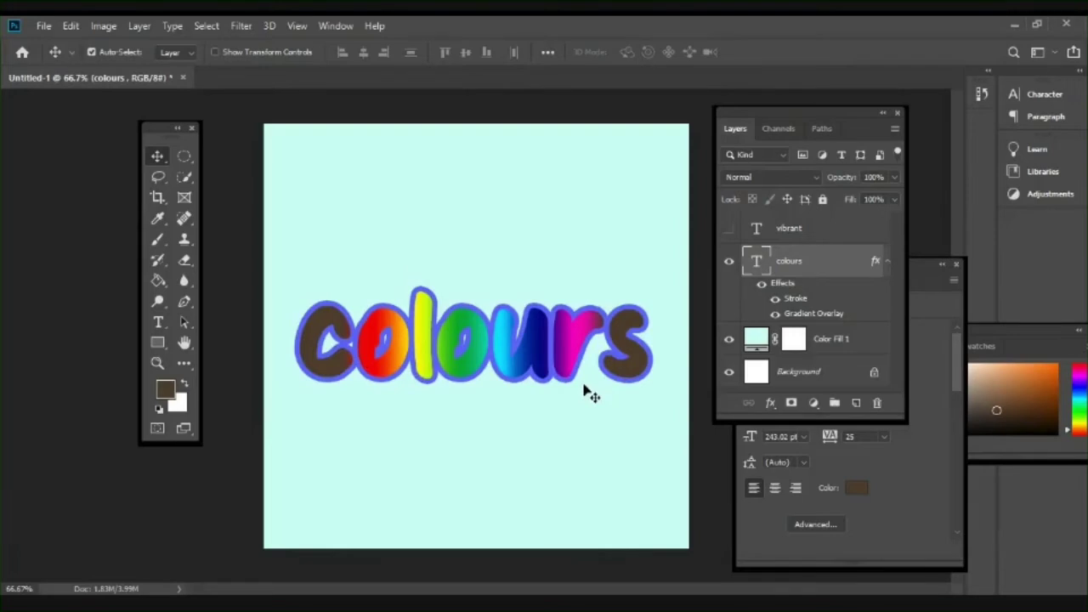
Reopen the gradient overlay of the "colours" text and open its gradient for editing.
double_click(810, 314)
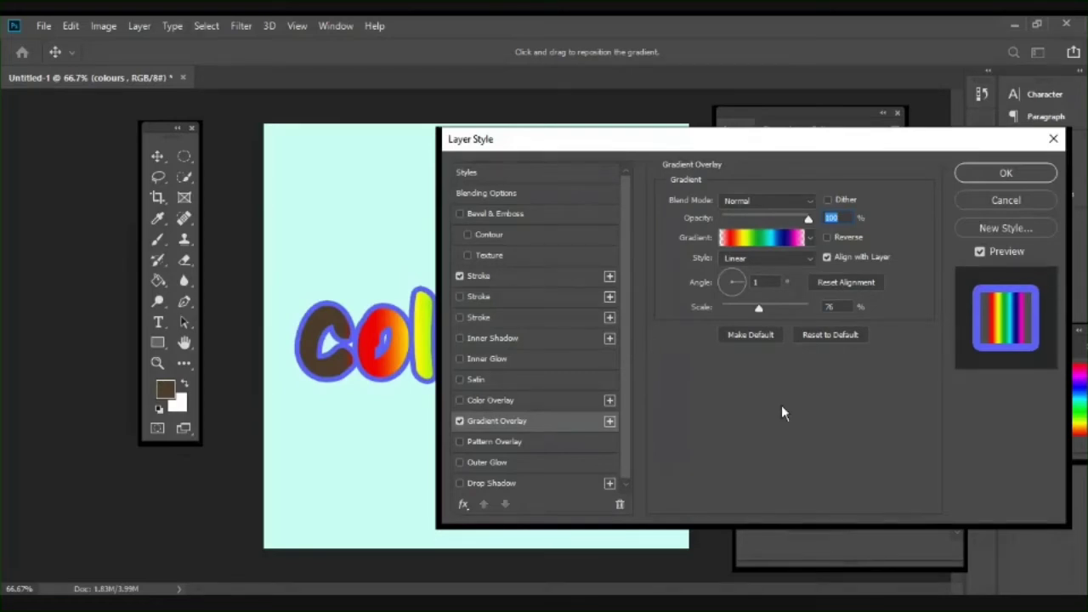
left_click(745, 246)
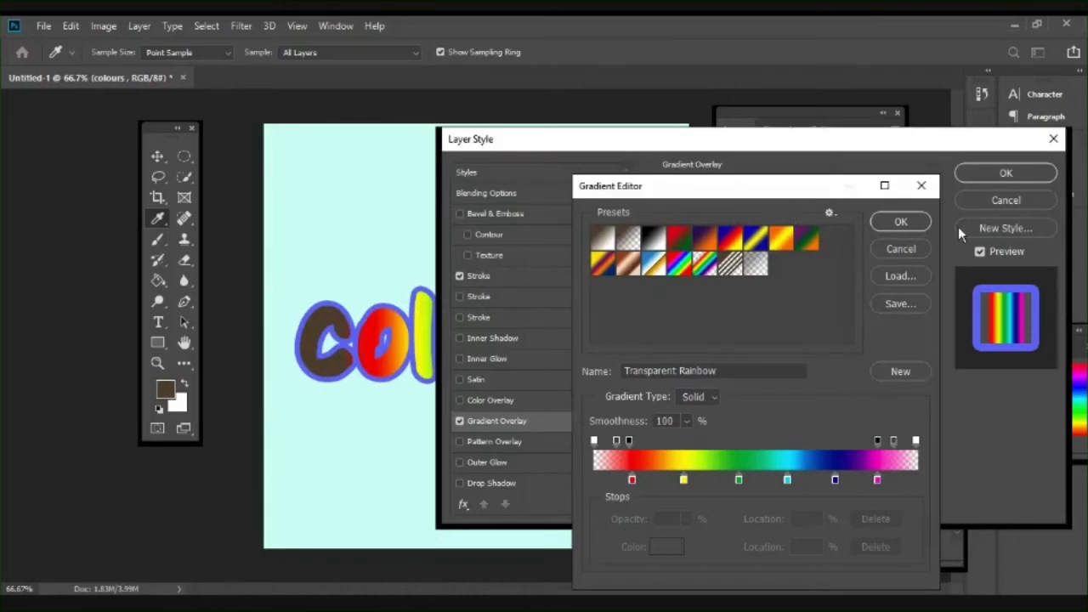
left_click(900, 221)
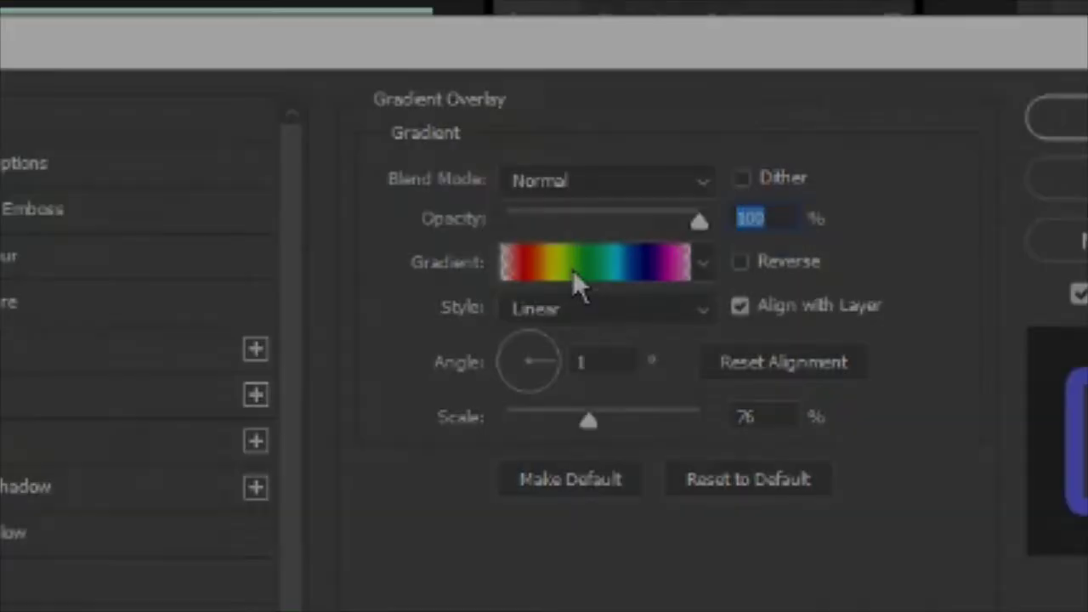
left_click(572, 269)
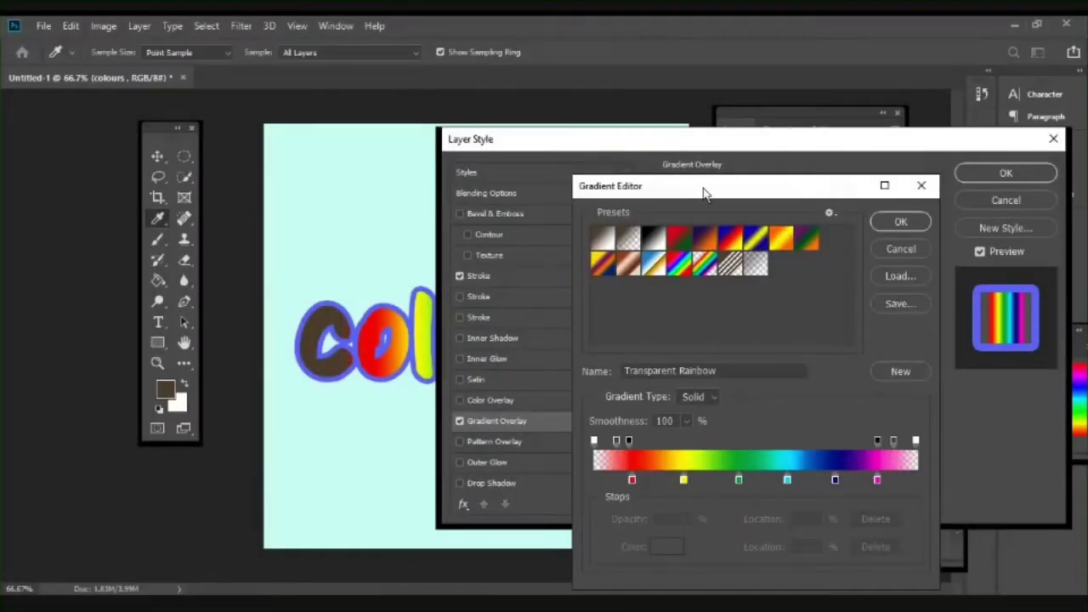
left_click_drag(703, 194, 709, 143)
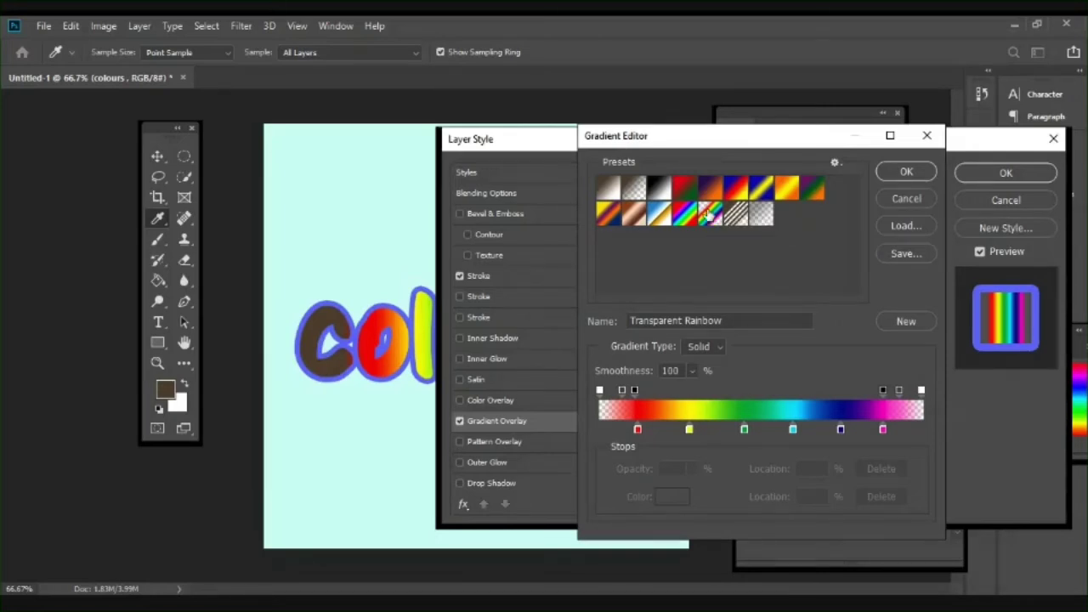
Choose the Neutral Density gradient and add it to the presets twice as a new gradient.
left_click_drag(710, 214, 709, 273)
left_click_drag(709, 273, 761, 214)
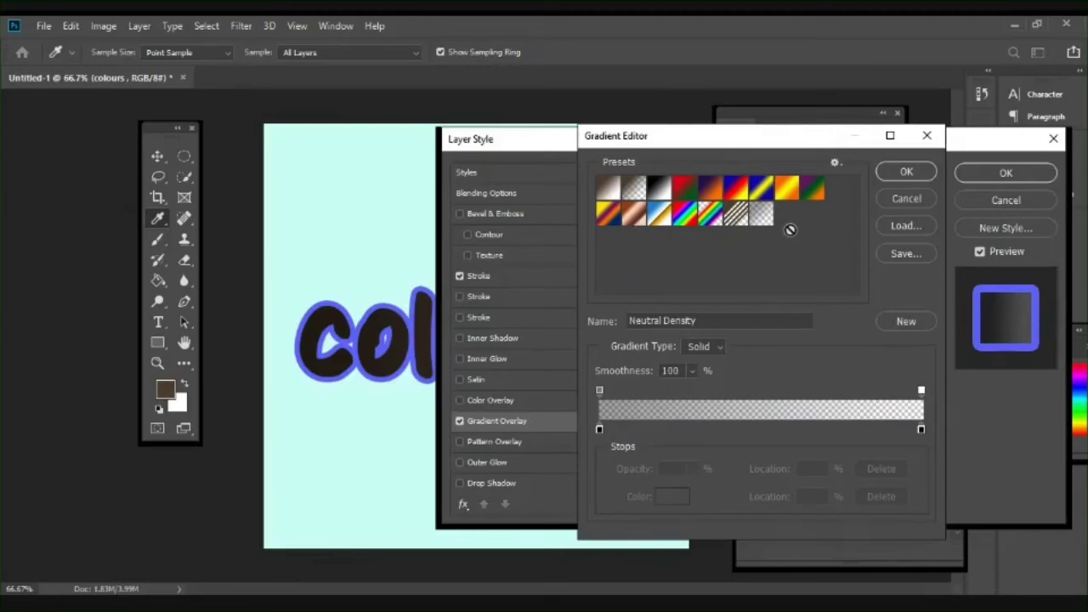
left_click(906, 323)
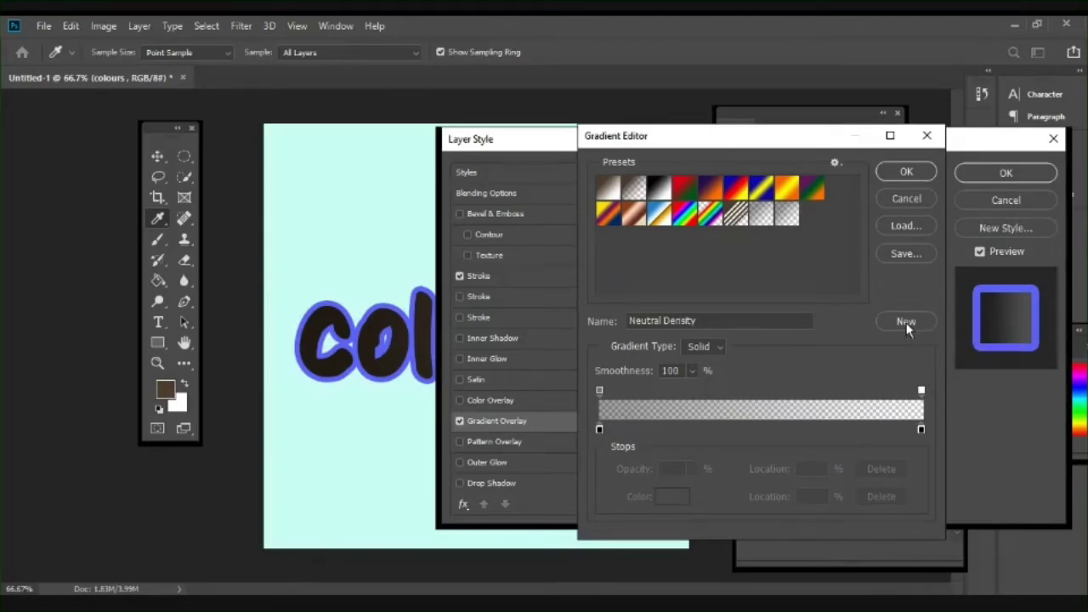
left_click(908, 324)
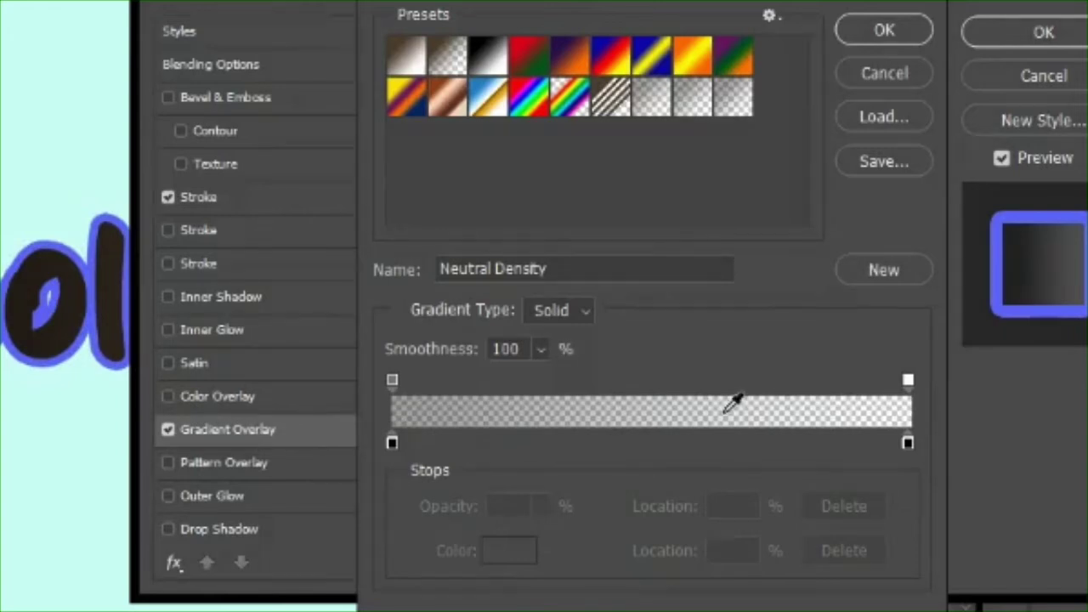
Move the gradient's outer colour stops inward to 4% and 96% and add two stops between them, one at 37%.
left_click(392, 443)
left_click_drag(392, 441, 412, 441)
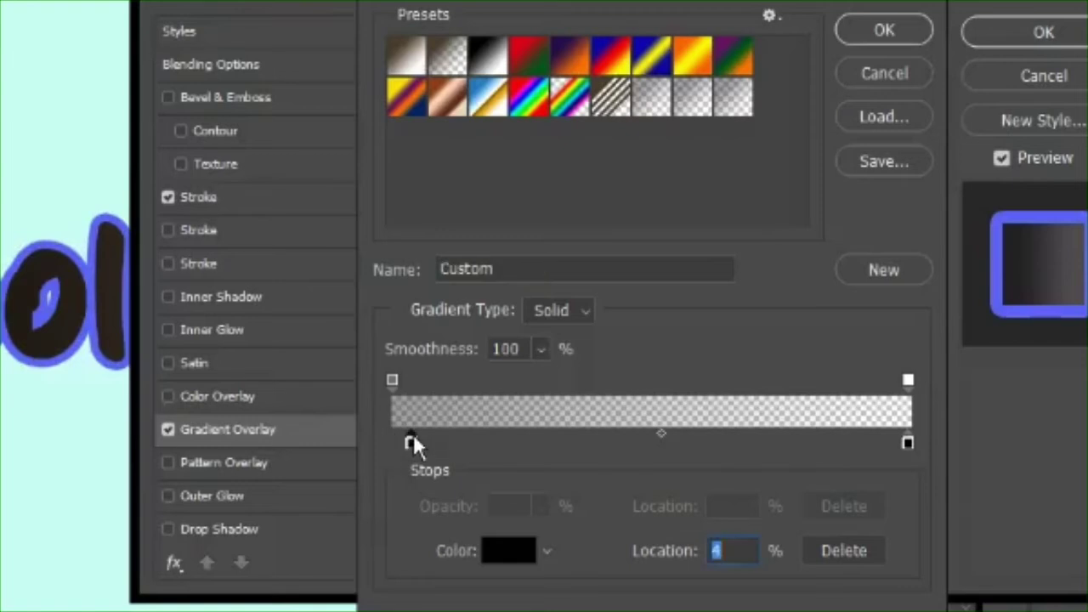
left_click_drag(908, 442, 890, 443)
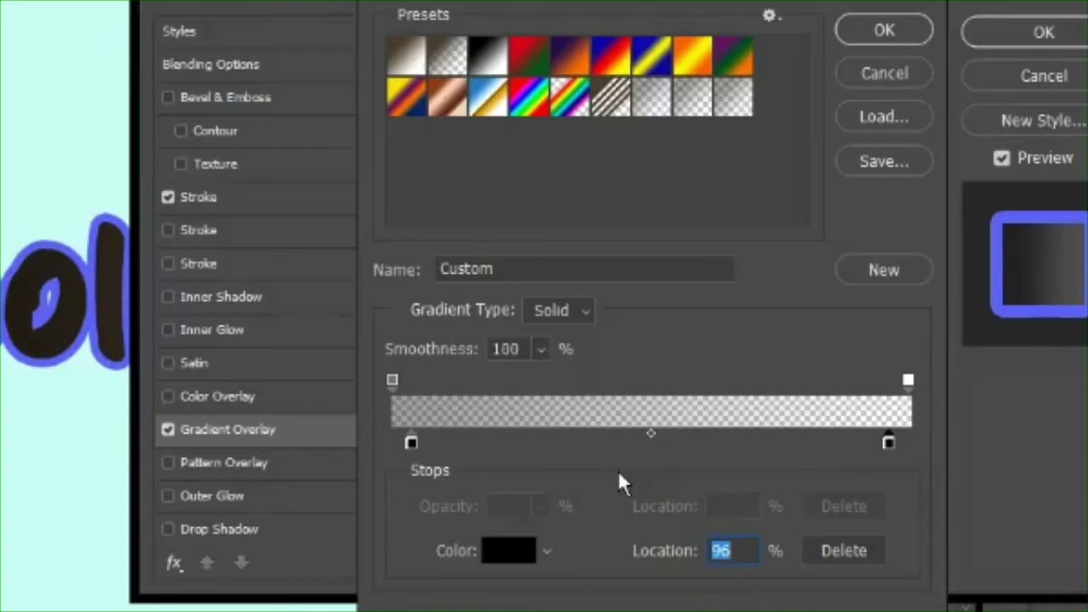
left_click(583, 443)
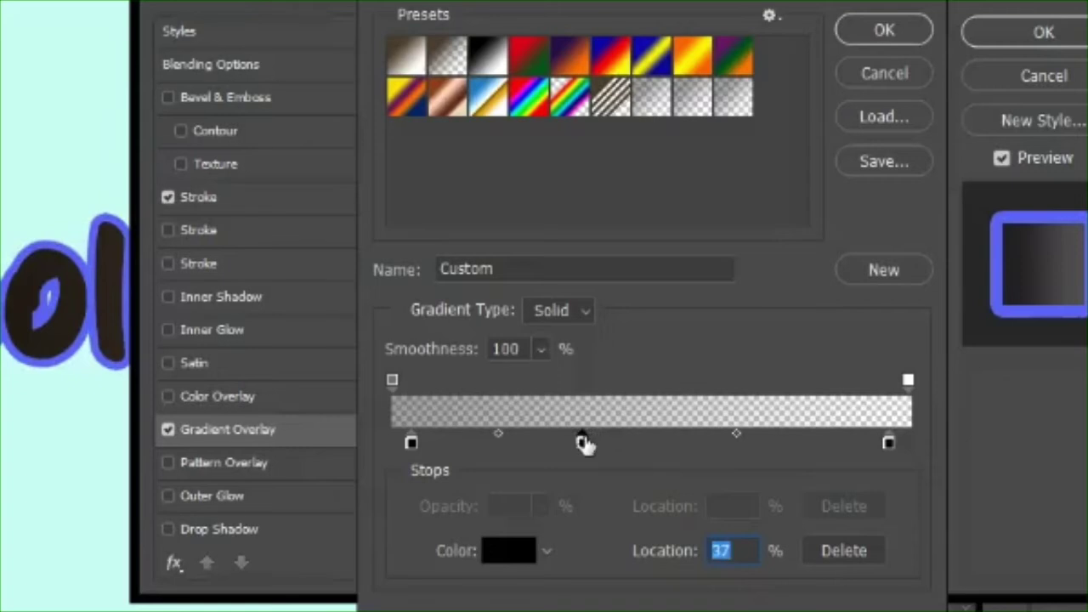
left_click(679, 442)
Return the first colour stop to 0%, add another stop between it and the 37% stop, and reselect the first one.
left_click_drag(411, 442, 397, 443)
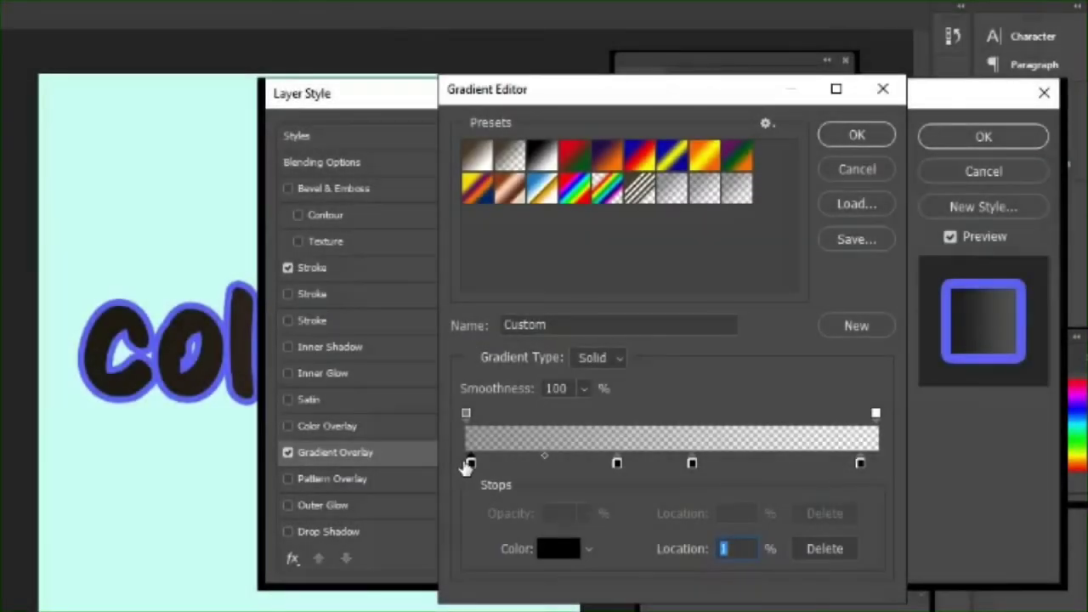
left_click_drag(468, 469, 466, 470)
left_click(555, 468)
left_click(470, 462)
double_click(468, 462)
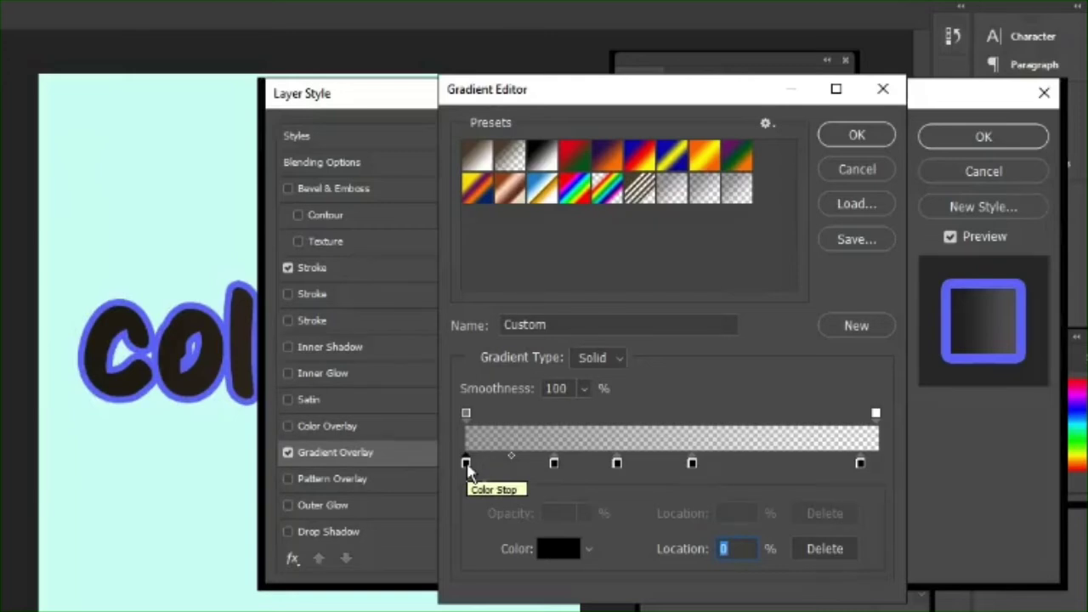
Set the colour of the gradient's first stop to the deep blue 054ec8 after trying red and lighter blues.
left_click(563, 551)
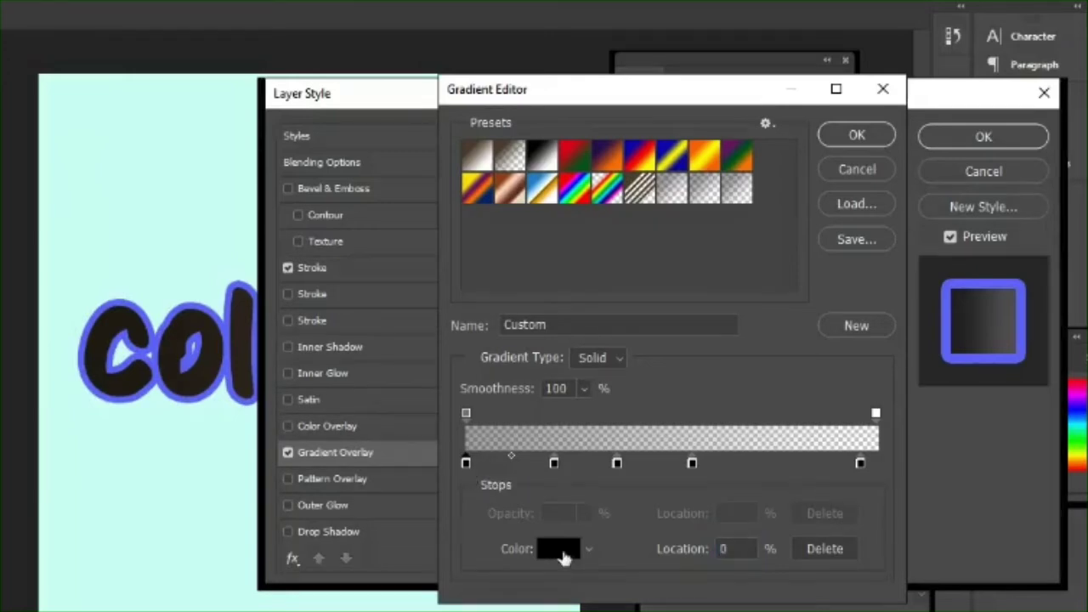
left_click(562, 550)
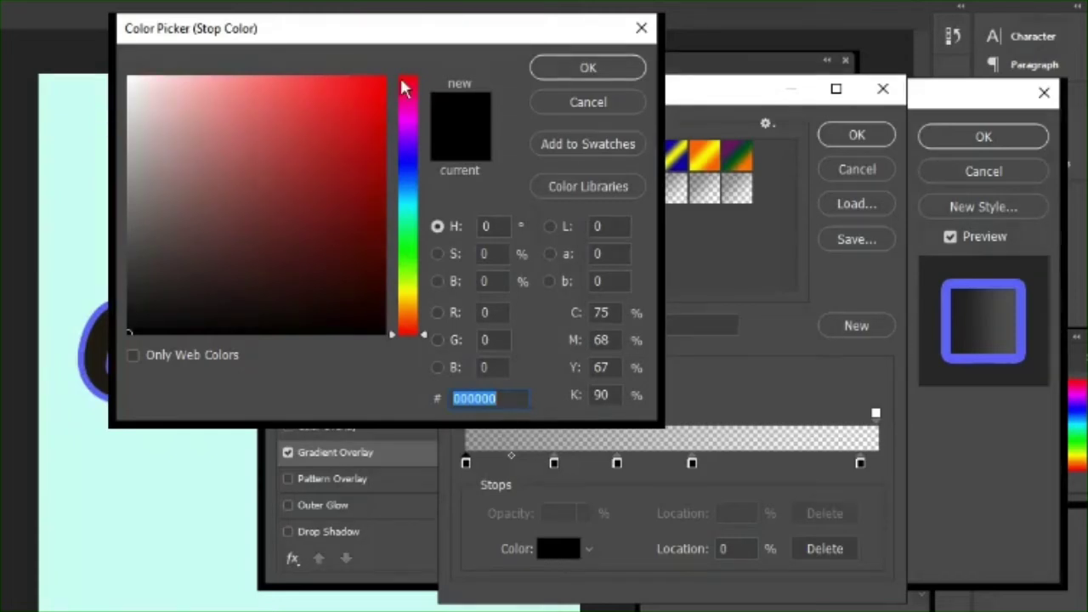
left_click(380, 84)
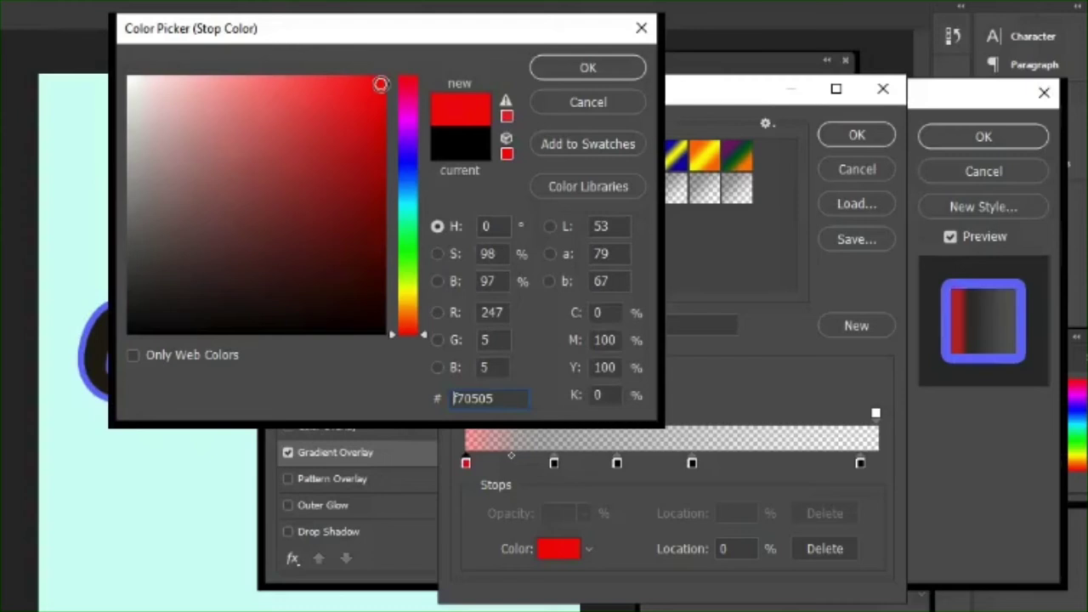
left_click(409, 182)
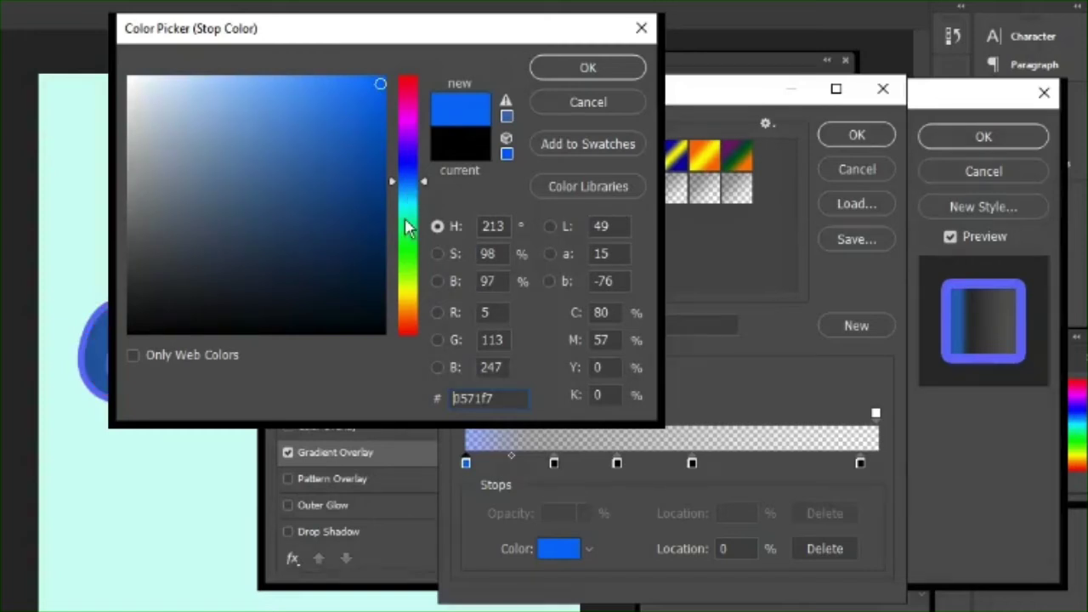
left_click(408, 186)
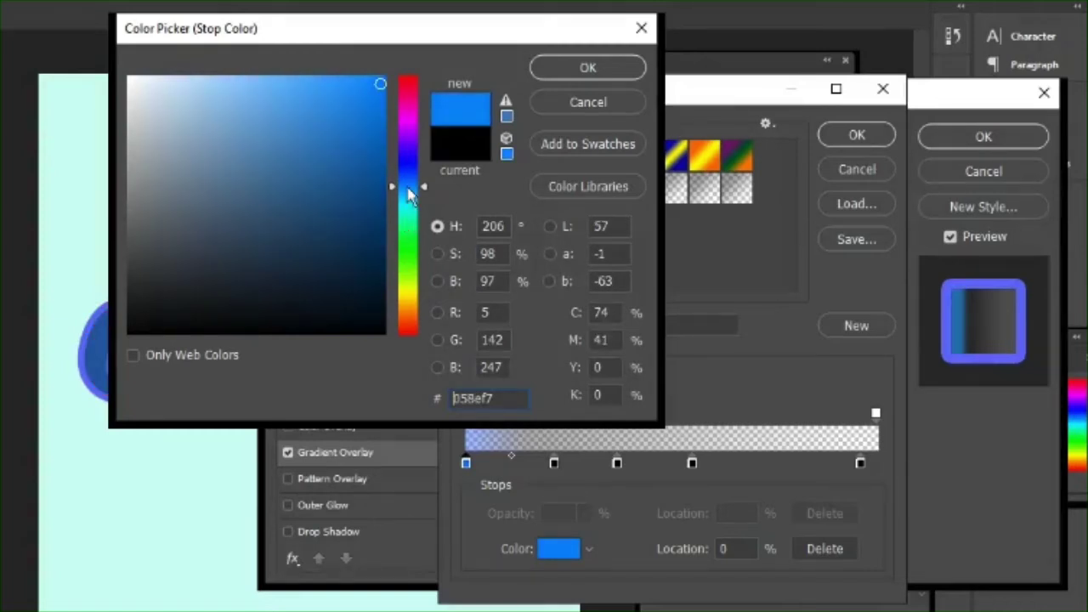
left_click_drag(407, 188, 410, 194)
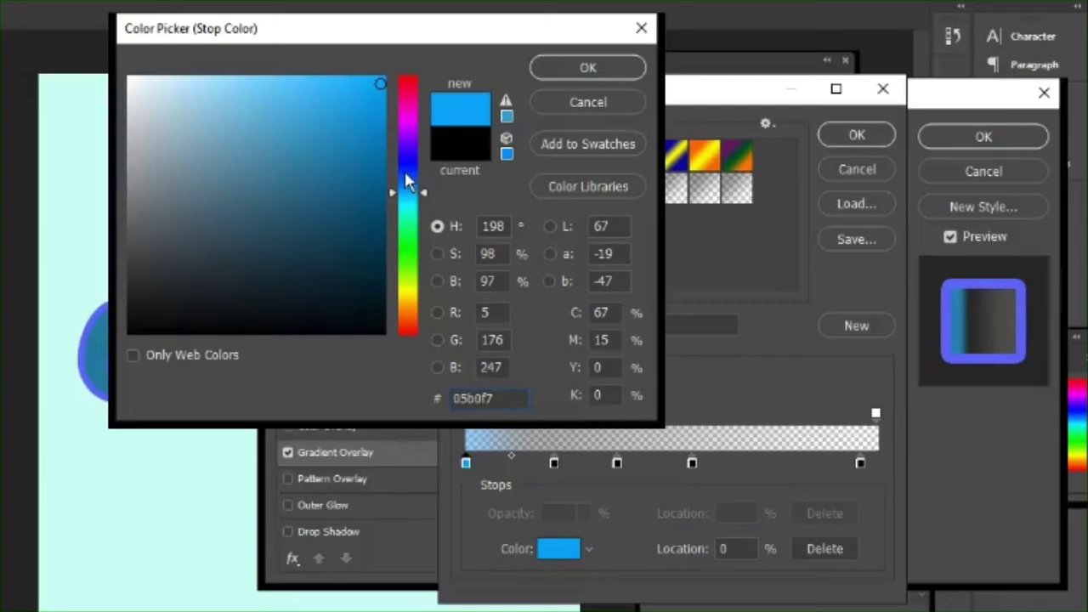
left_click(406, 178)
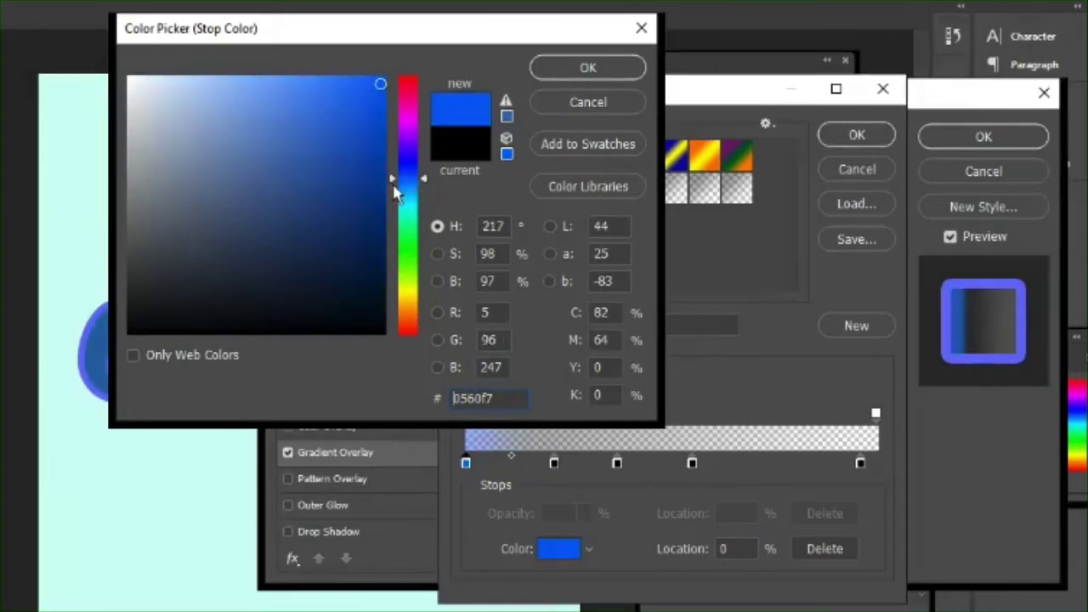
left_click(379, 95)
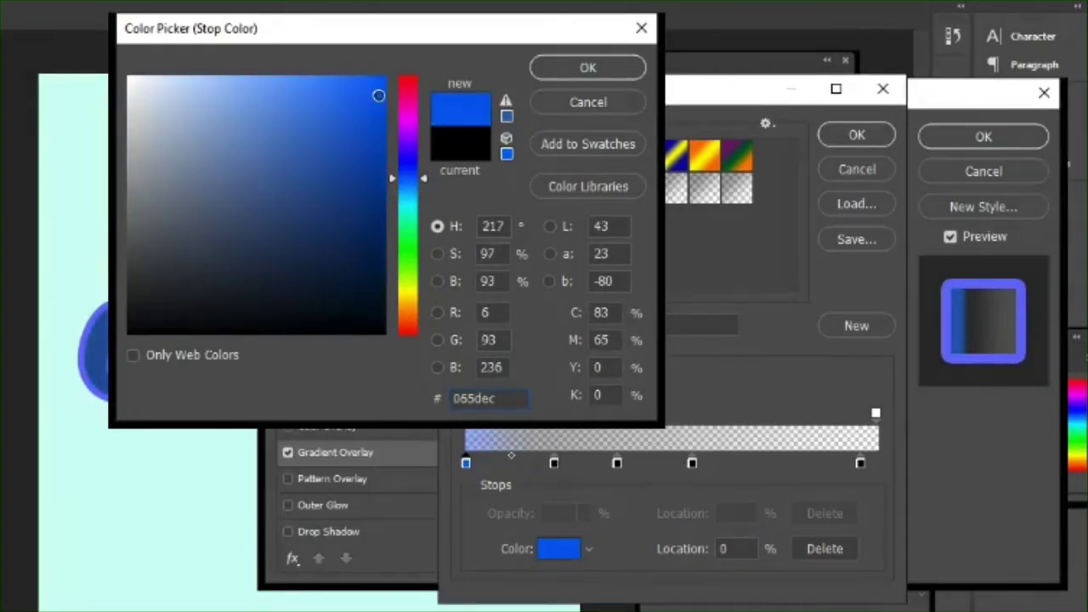
left_click(380, 131)
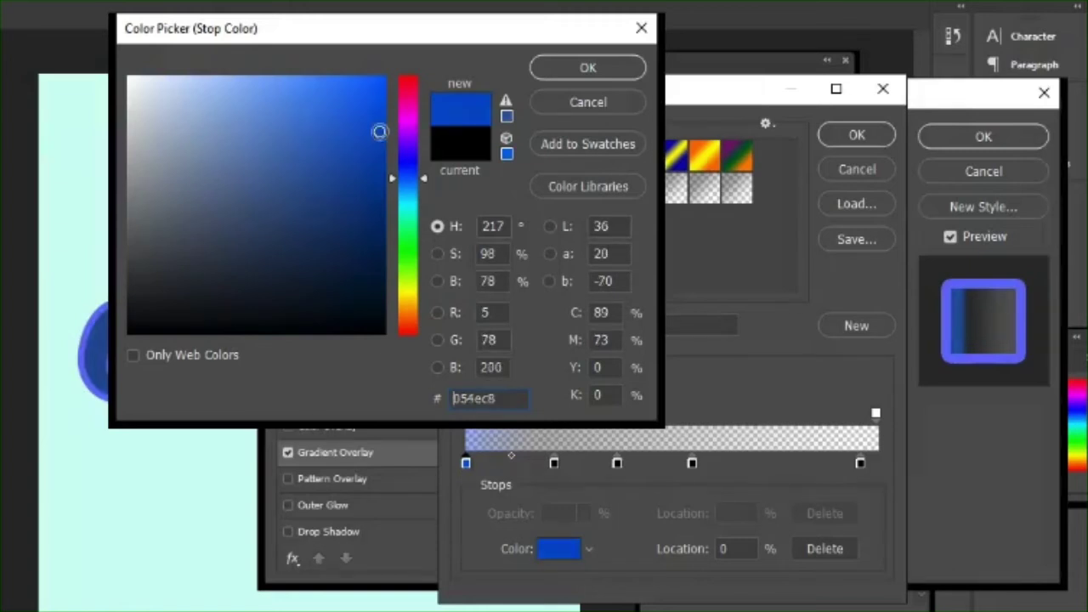
left_click(610, 68)
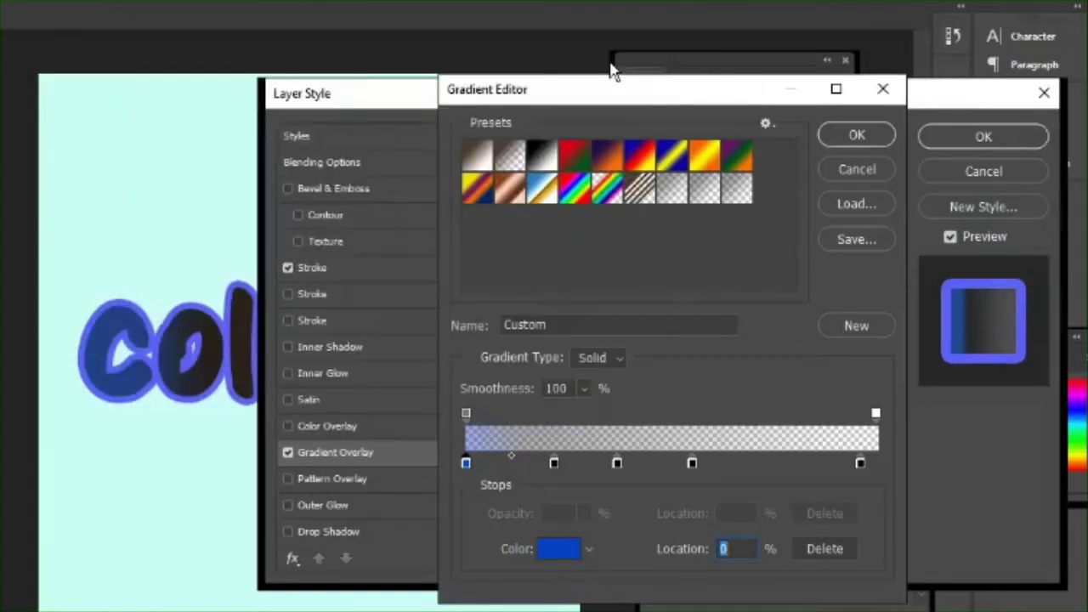
Set the opacity of the gradient's first opacity stop to 100%.
left_click(554, 464)
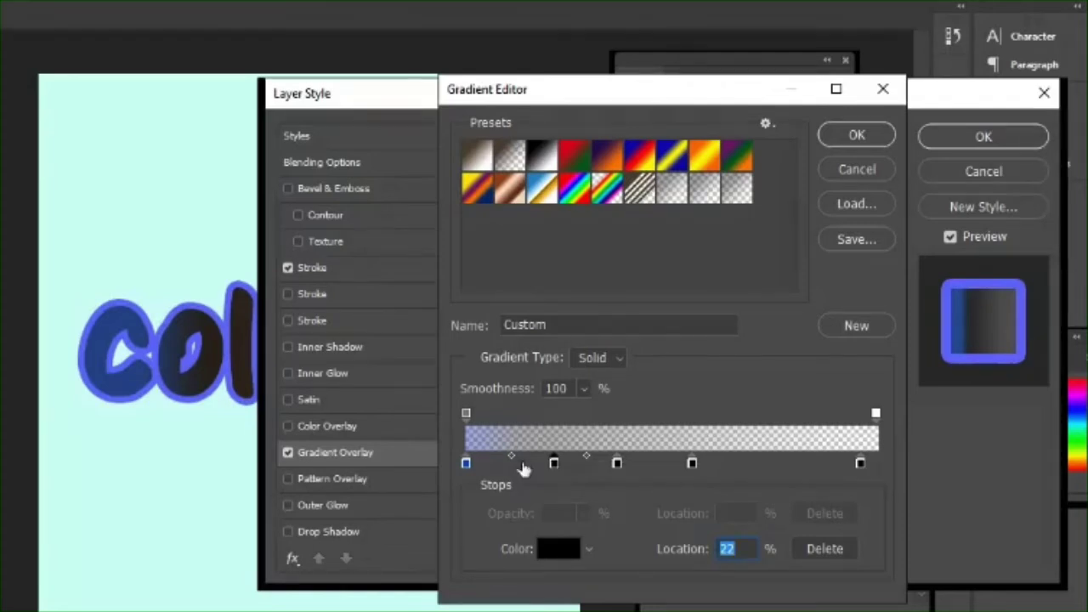
left_click(466, 414)
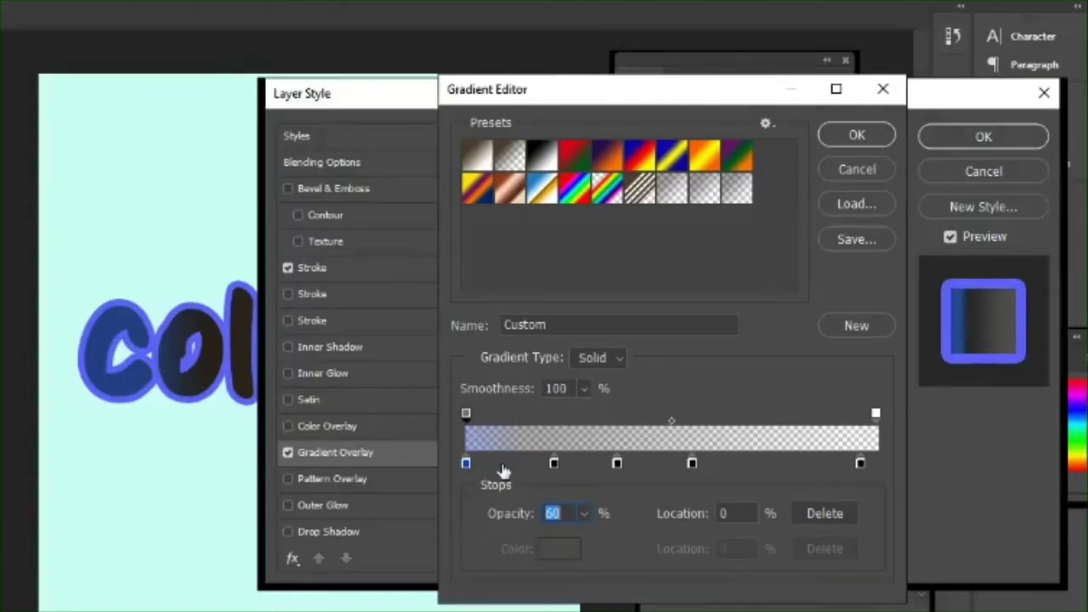
type("100")
left_click(584, 514)
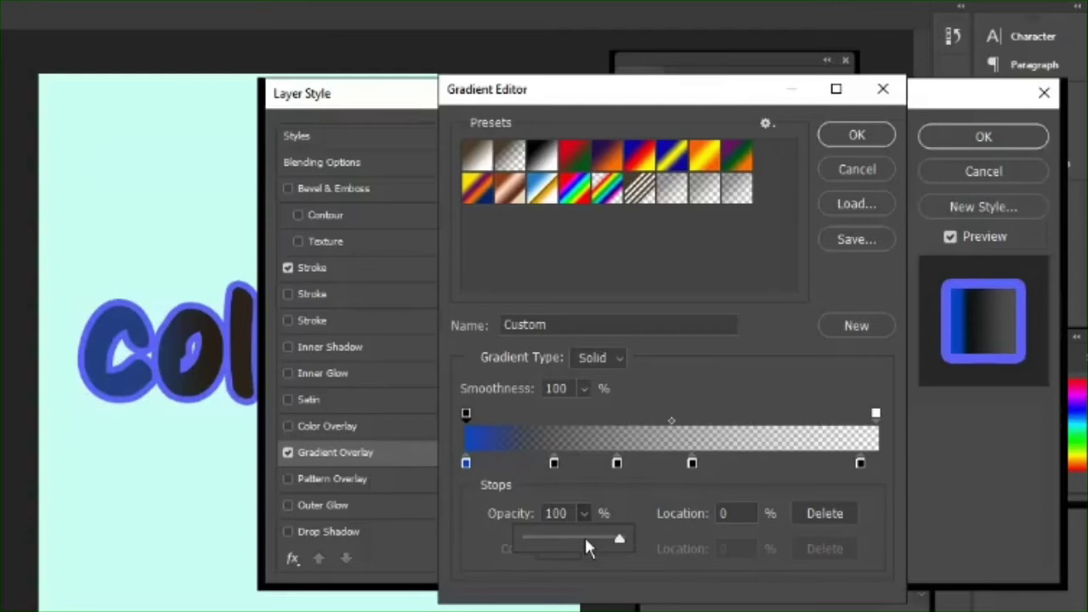
left_click(561, 474)
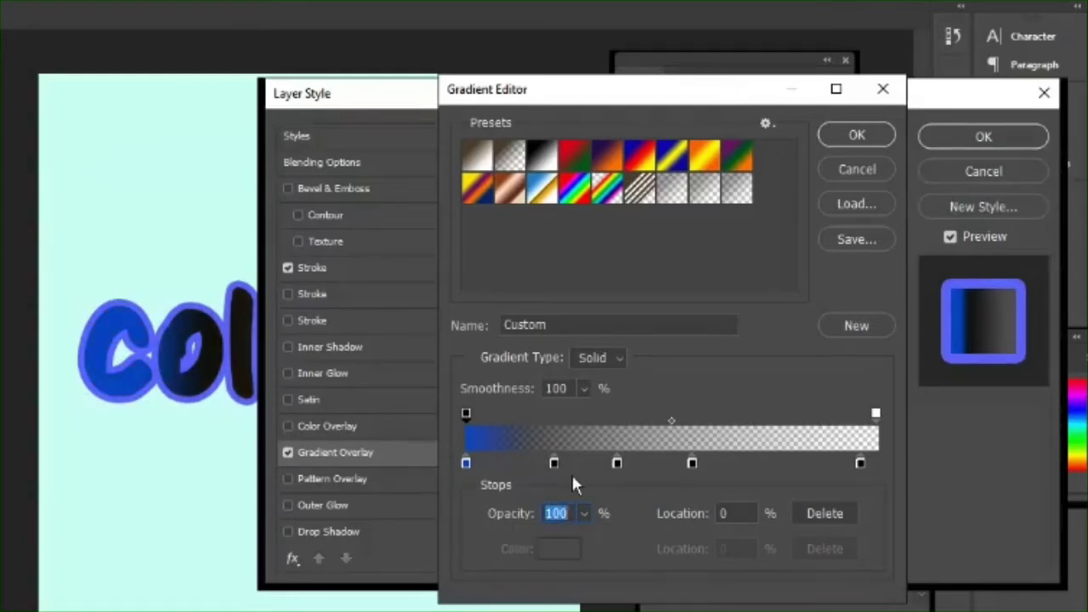
Set the colour of the gradient's 22% stop to the blue 314aaa.
left_click(554, 463)
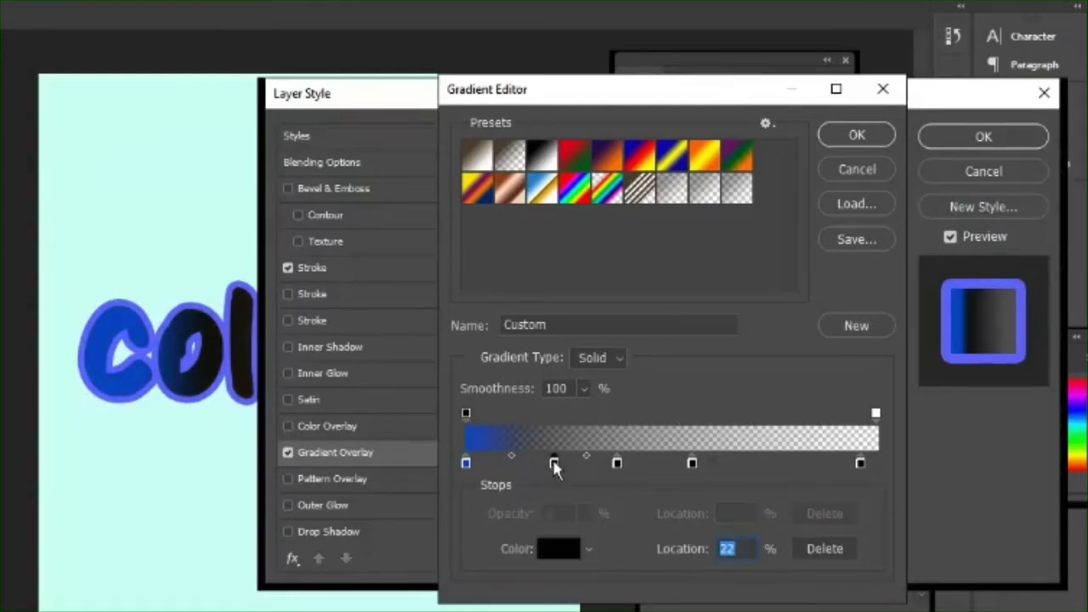
left_click(558, 551)
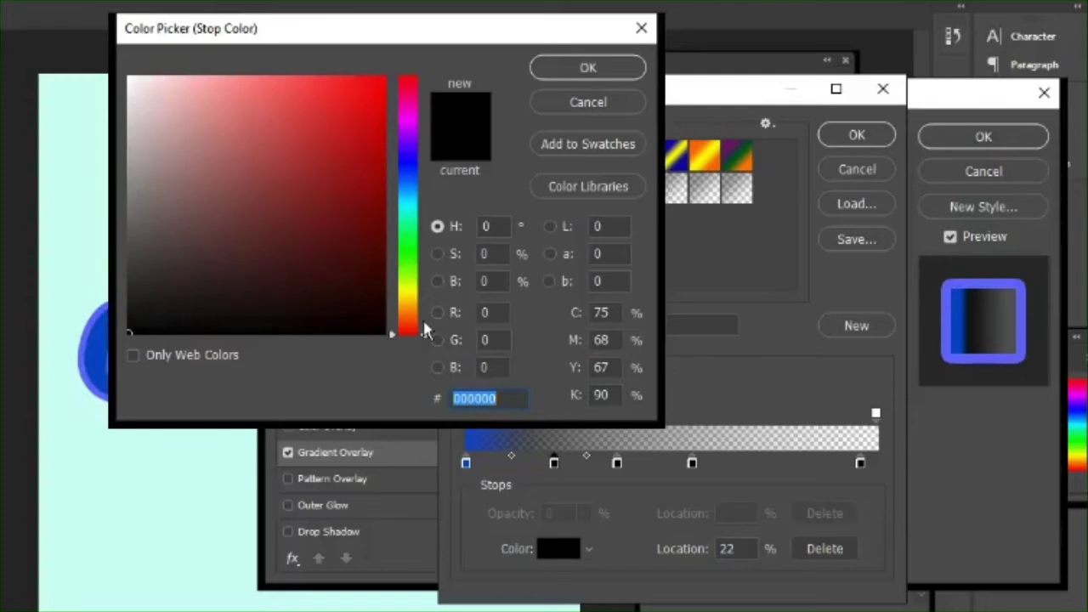
left_click_drag(425, 330, 423, 171)
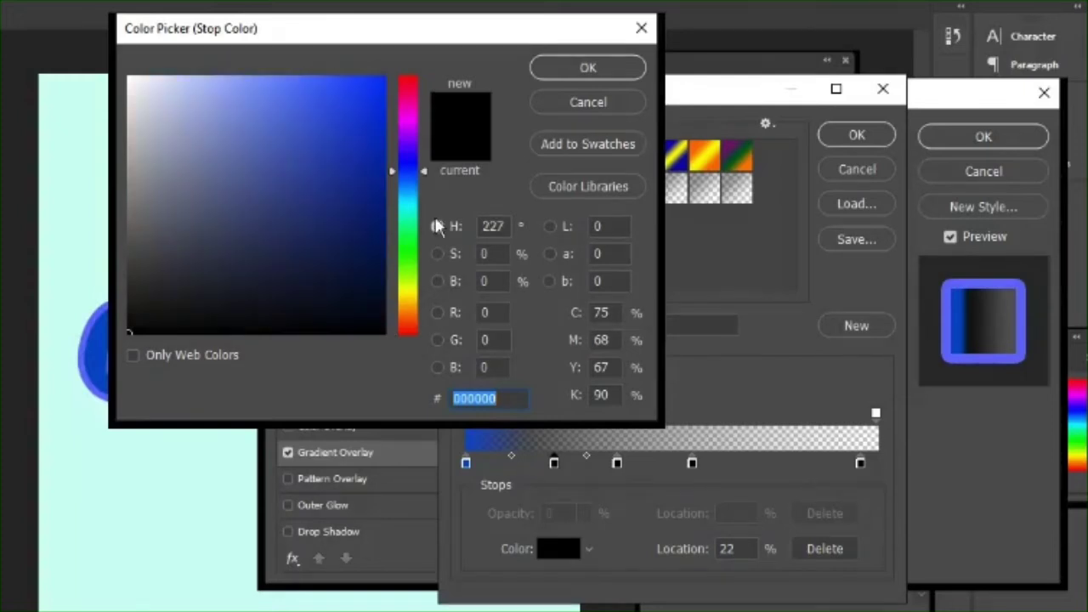
left_click(312, 162)
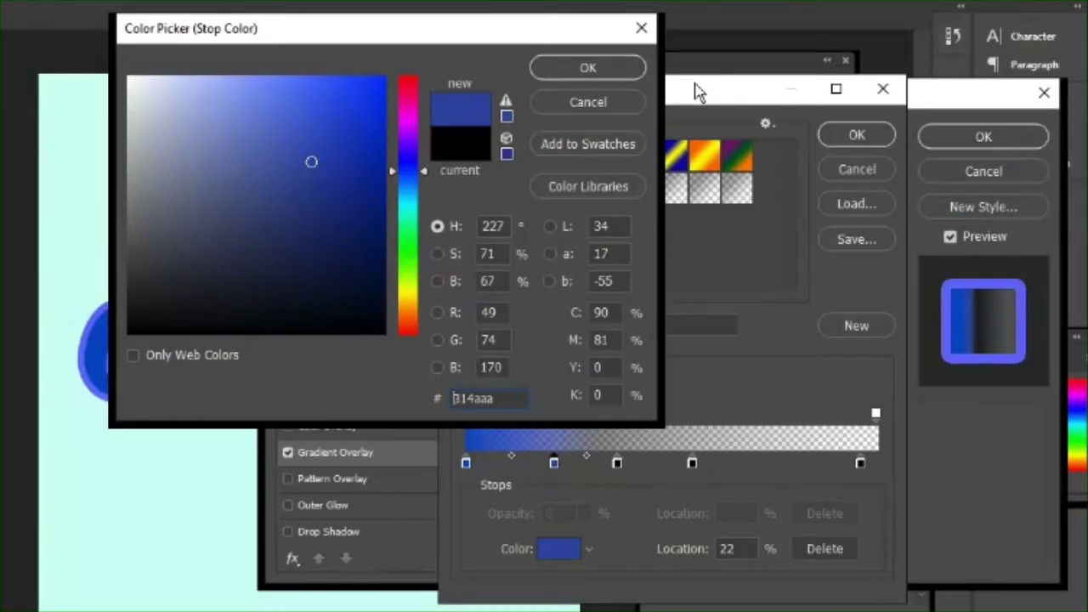
left_click(593, 75)
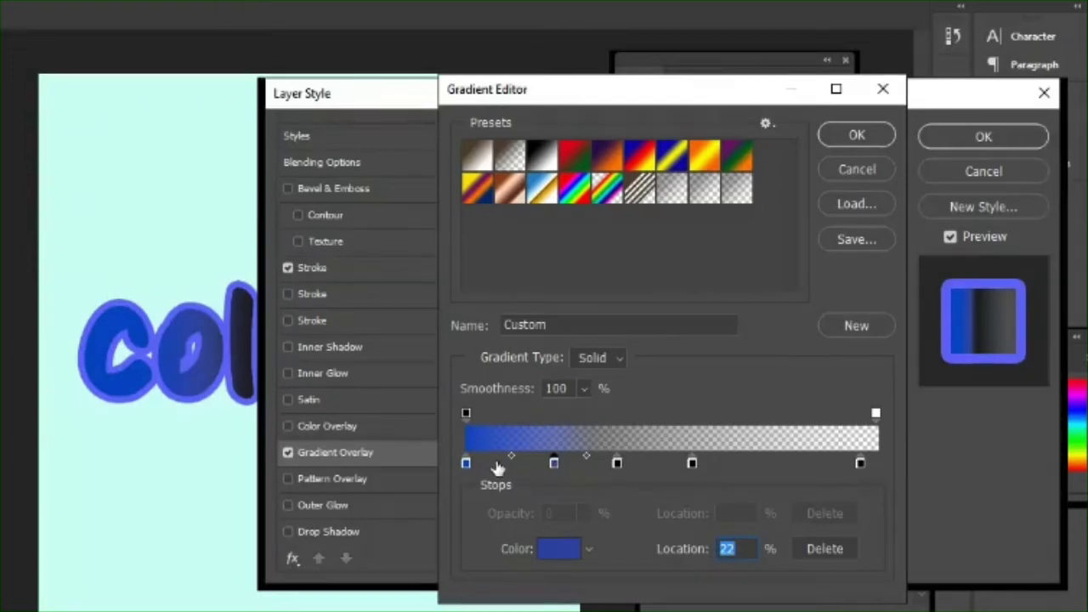
Move the gradient's first opacity stop to 1% and add another 100% opacity stop at 25%.
left_click_drag(466, 413, 553, 415)
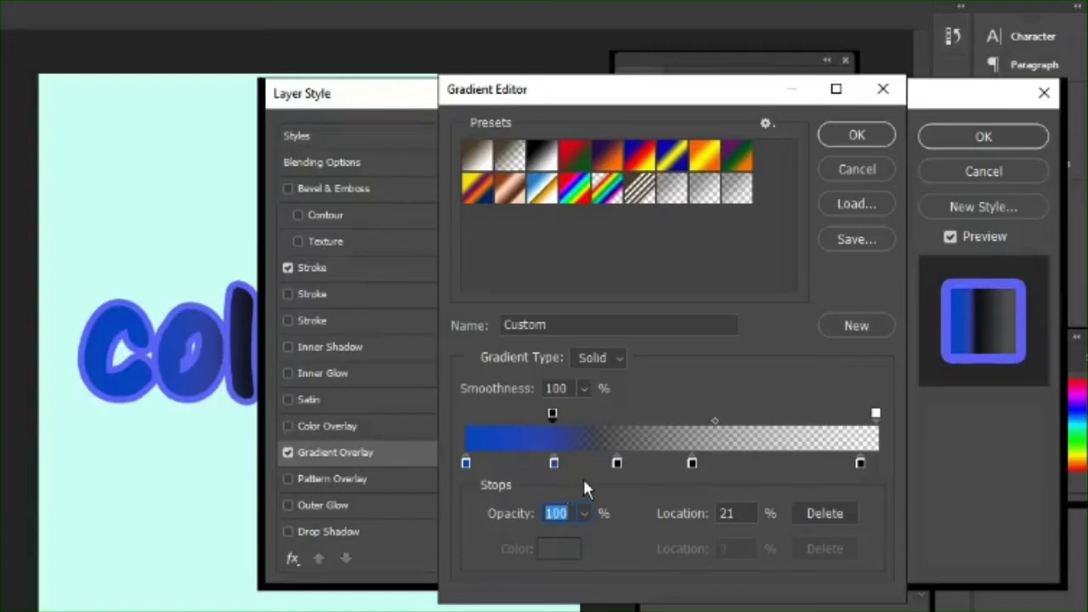
left_click_drag(552, 414, 470, 414)
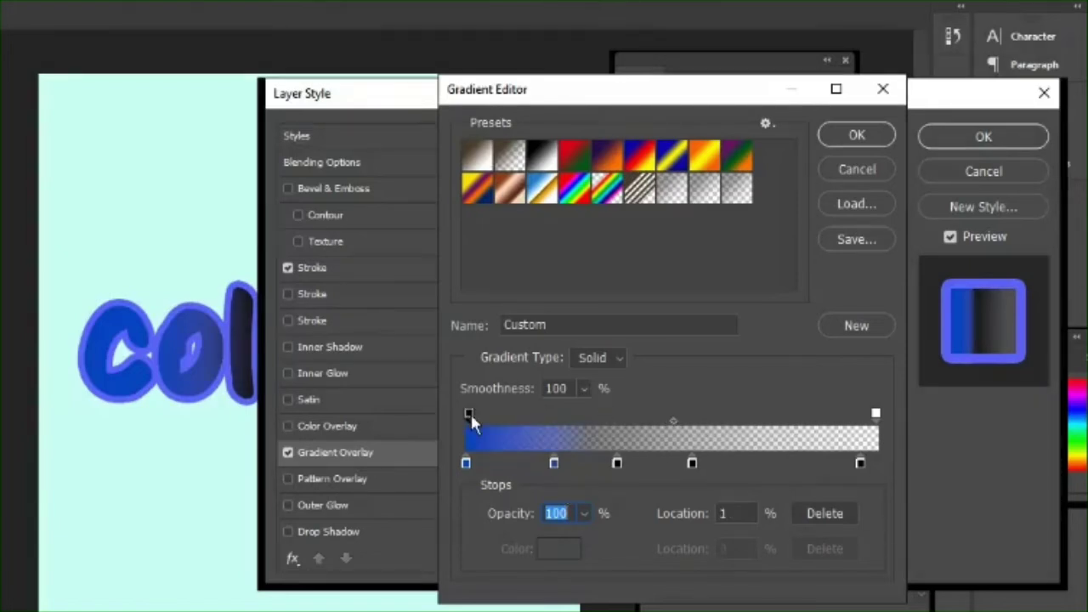
left_click(568, 423)
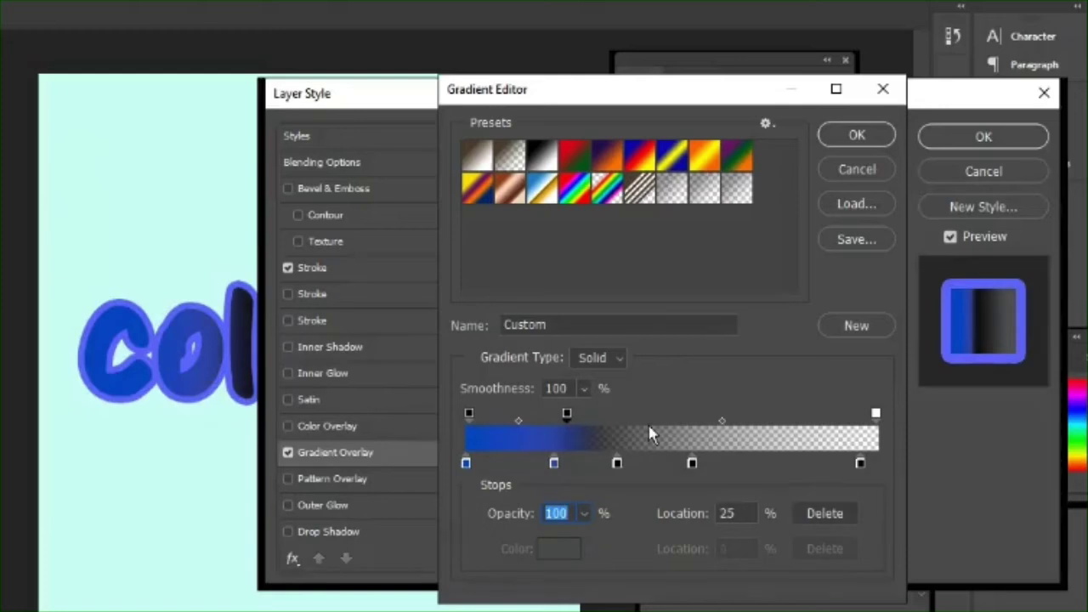
Set the colour of the gradient's 37% stop to the teal 2891a1.
left_click(617, 462)
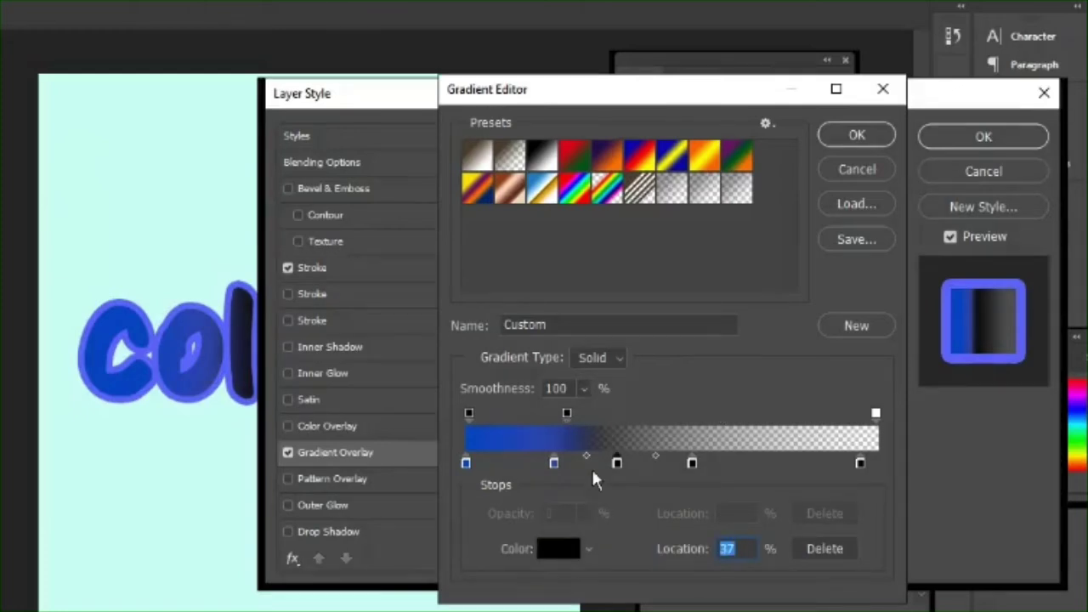
left_click(558, 548)
left_click(410, 201)
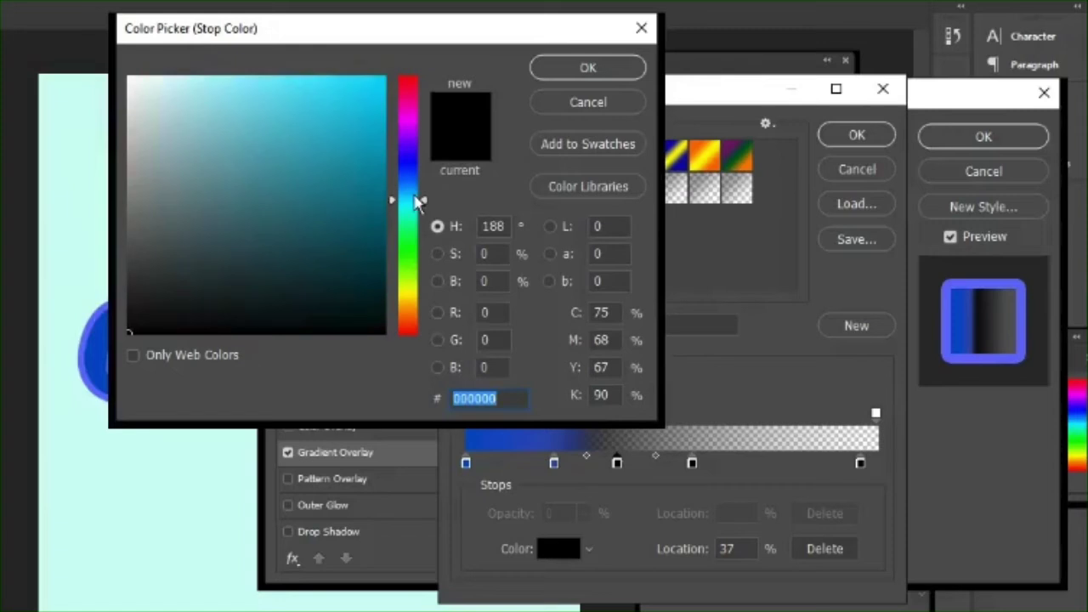
left_click(318, 170)
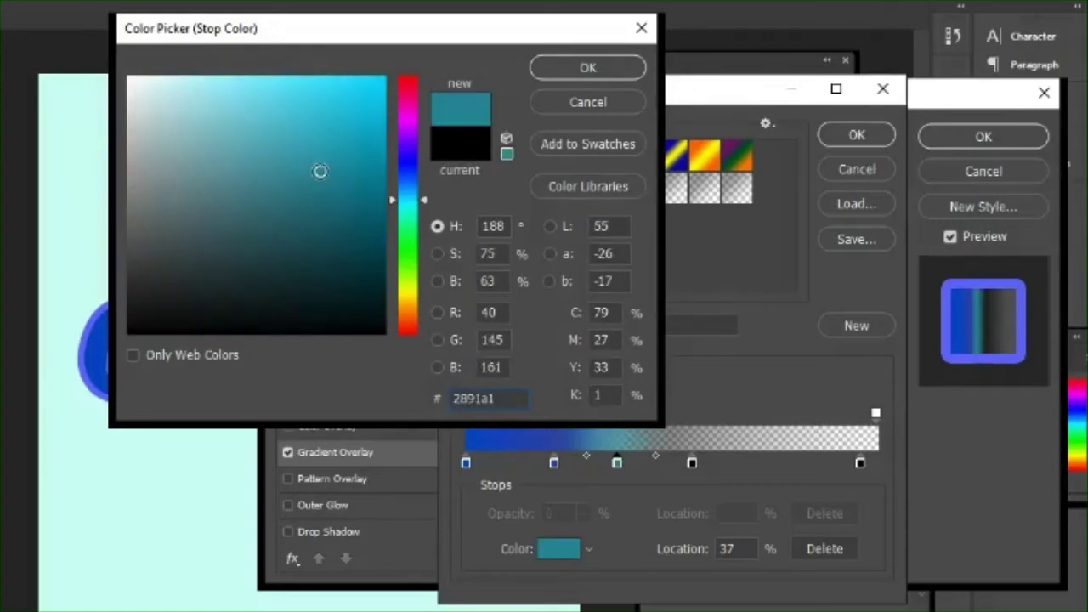
left_click(588, 67)
Move the black colour stop near the gradient's middle to 61%, removing the stray teal stop added beside it.
left_click(688, 463)
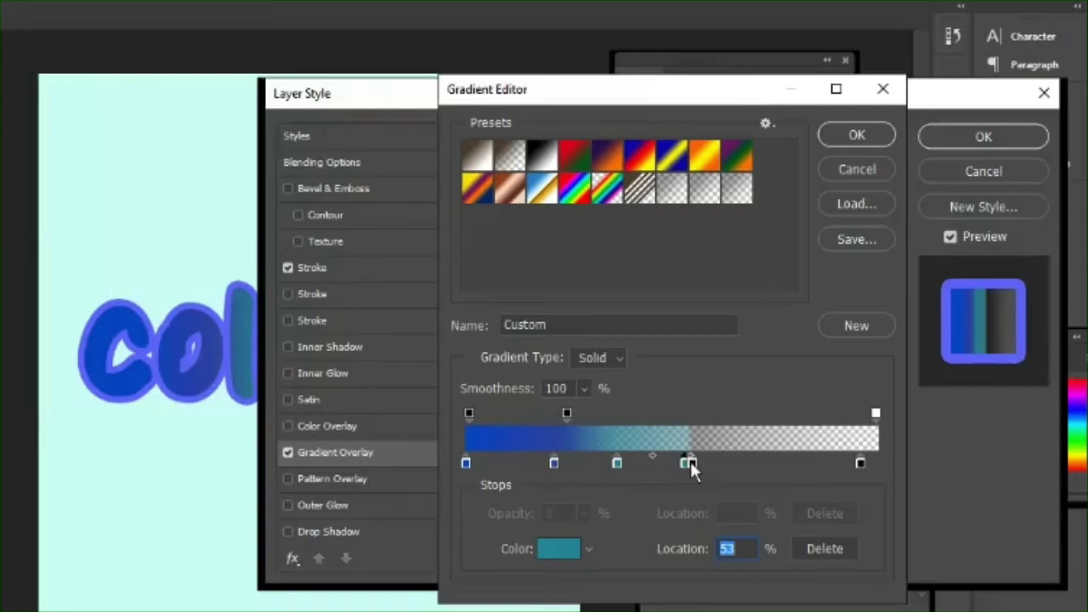
left_click_drag(690, 461, 661, 455)
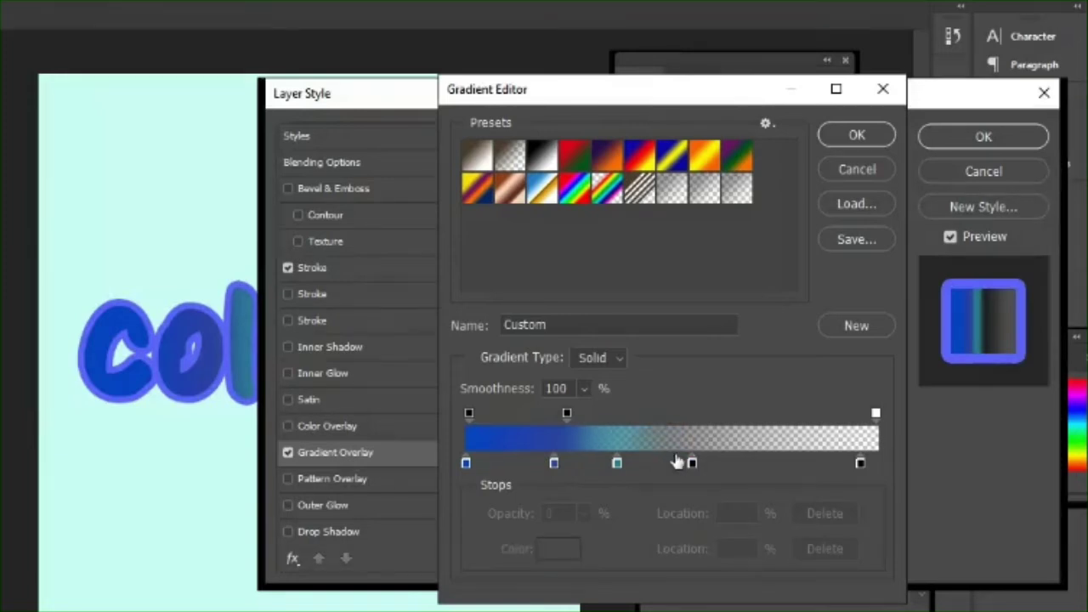
left_click(692, 462)
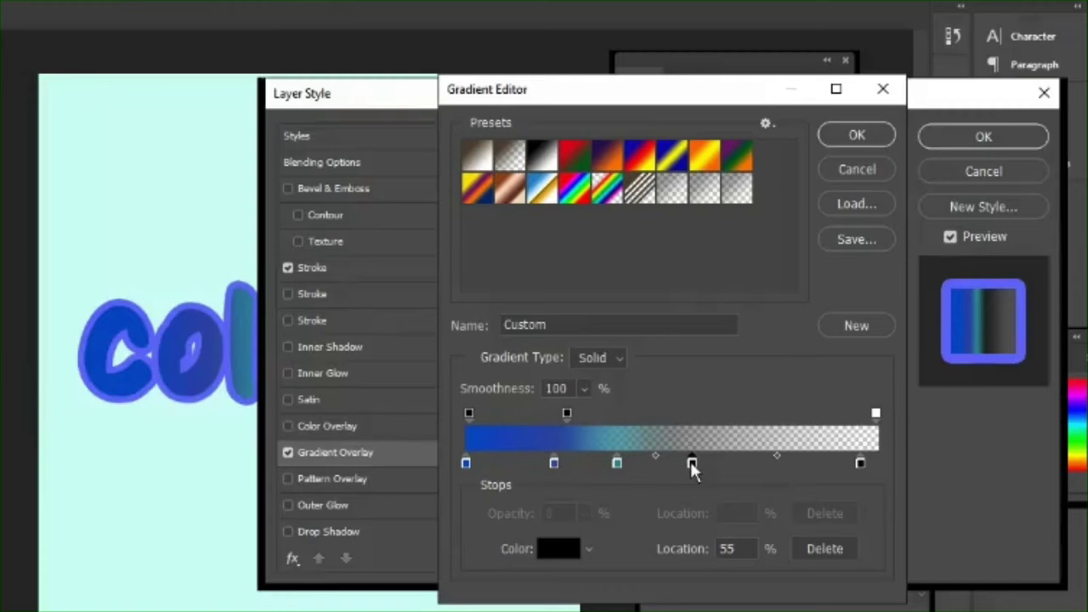
left_click_drag(691, 465, 675, 483)
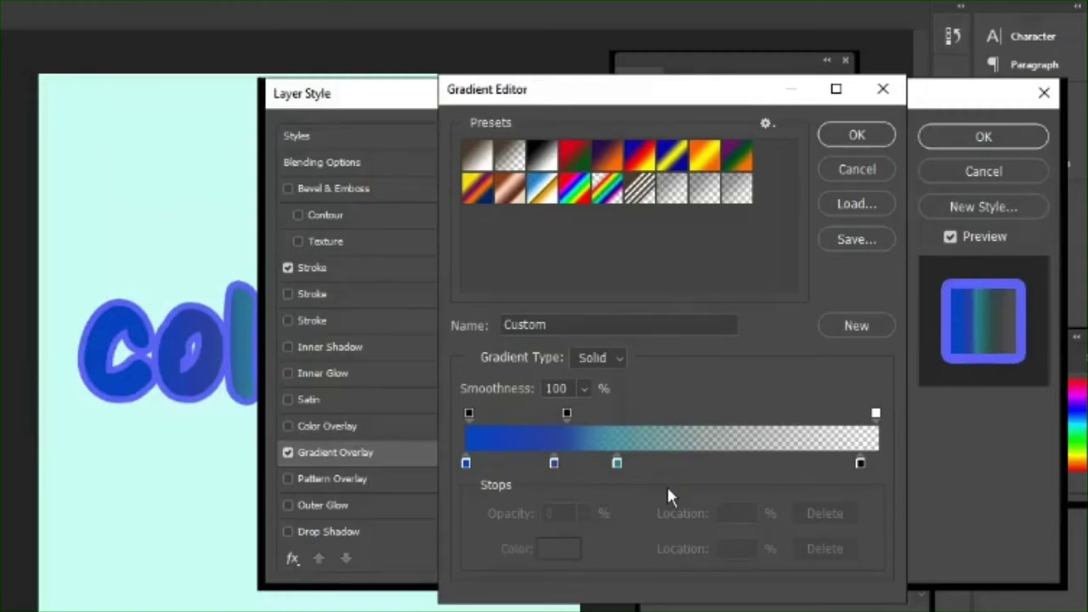
left_click(714, 462)
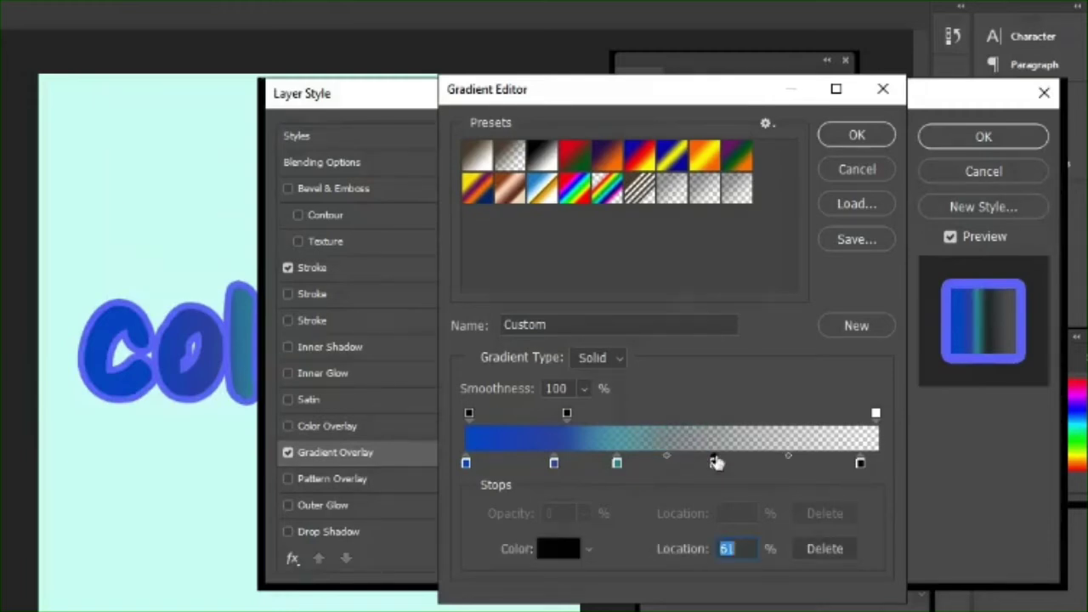
Set the colour of the gradient's 61% stop to the sea green 47b38c.
left_click(557, 534)
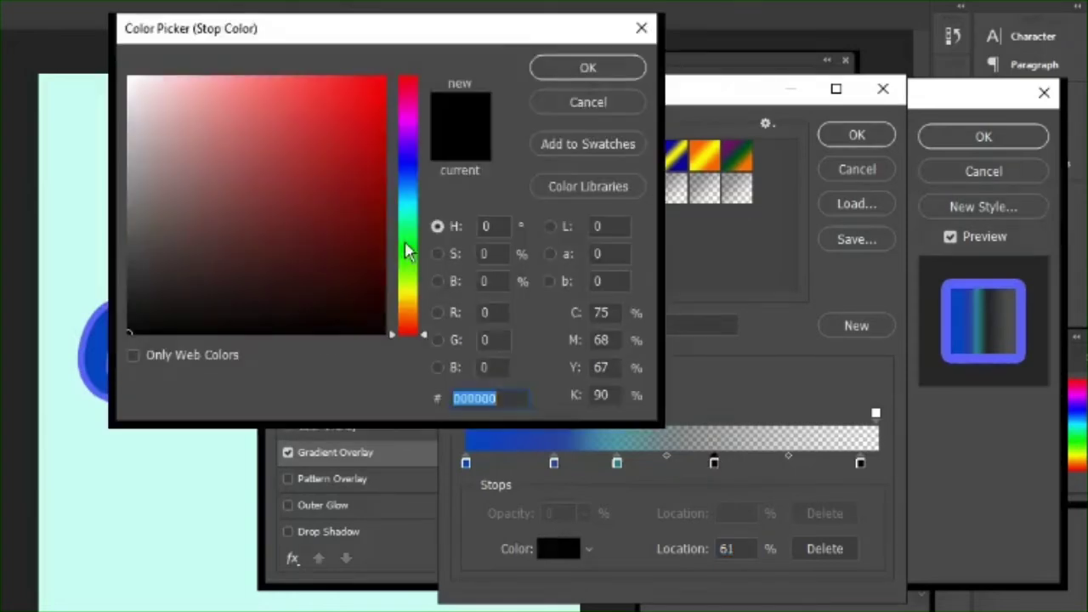
left_click(408, 221)
left_click(354, 185)
left_click_drag(354, 186, 284, 153)
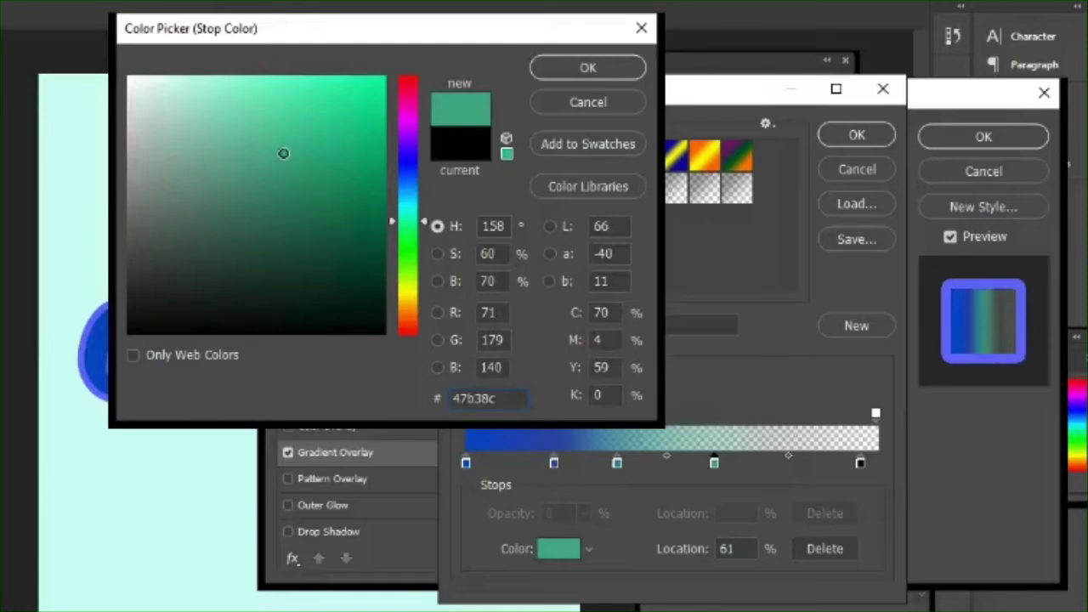
left_click(621, 71)
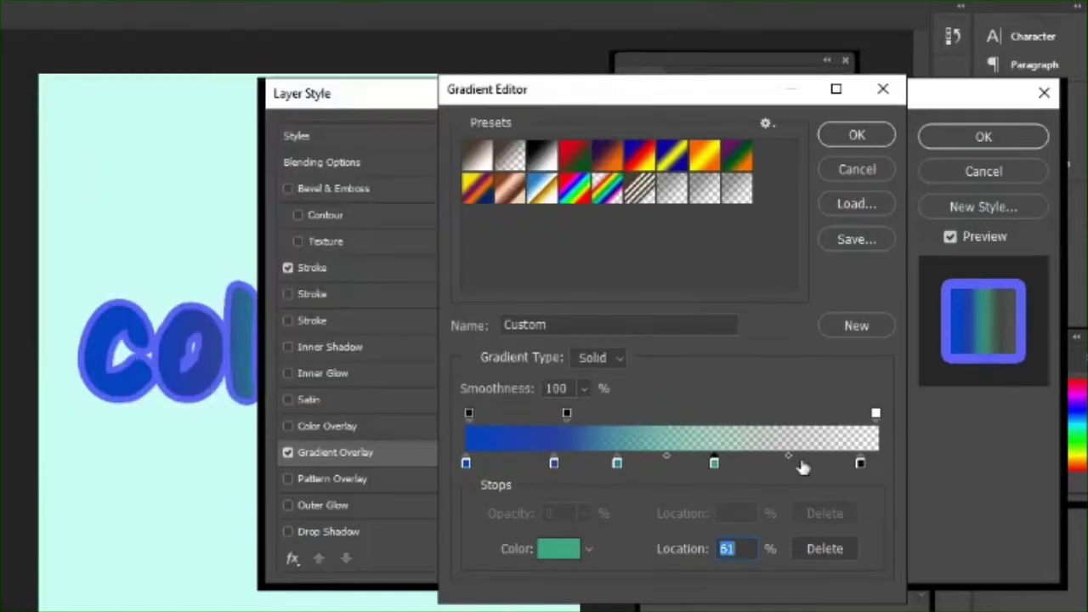
Set the colour of the gradient's last stop, at 96%, to the green 1f9438.
left_click(861, 463)
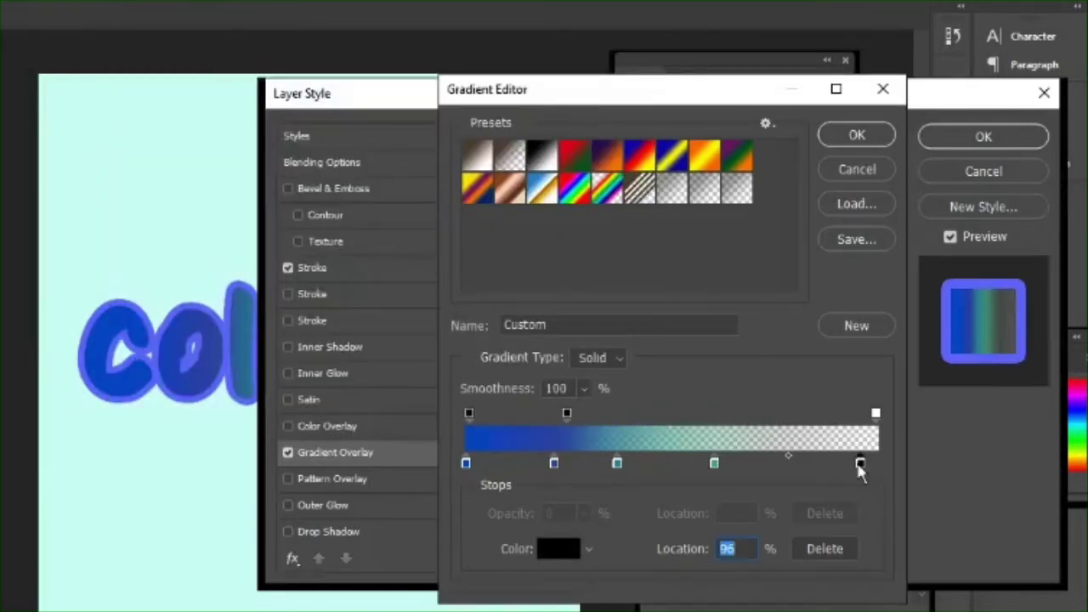
left_click(559, 549)
left_click_drag(406, 242, 407, 239)
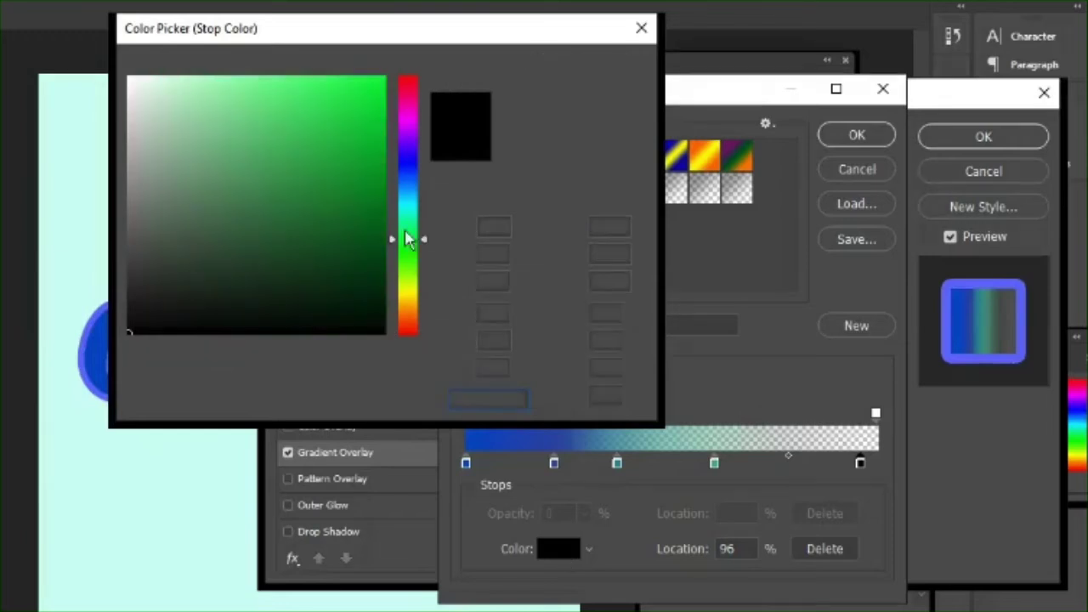
left_click(310, 170)
type("1f9432")
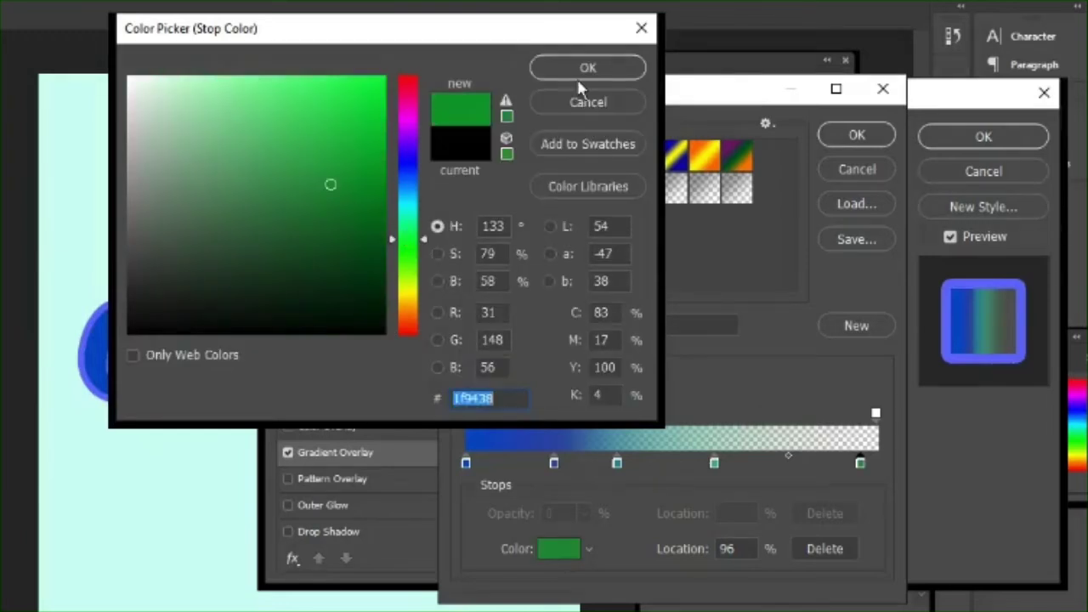
left_click(578, 75)
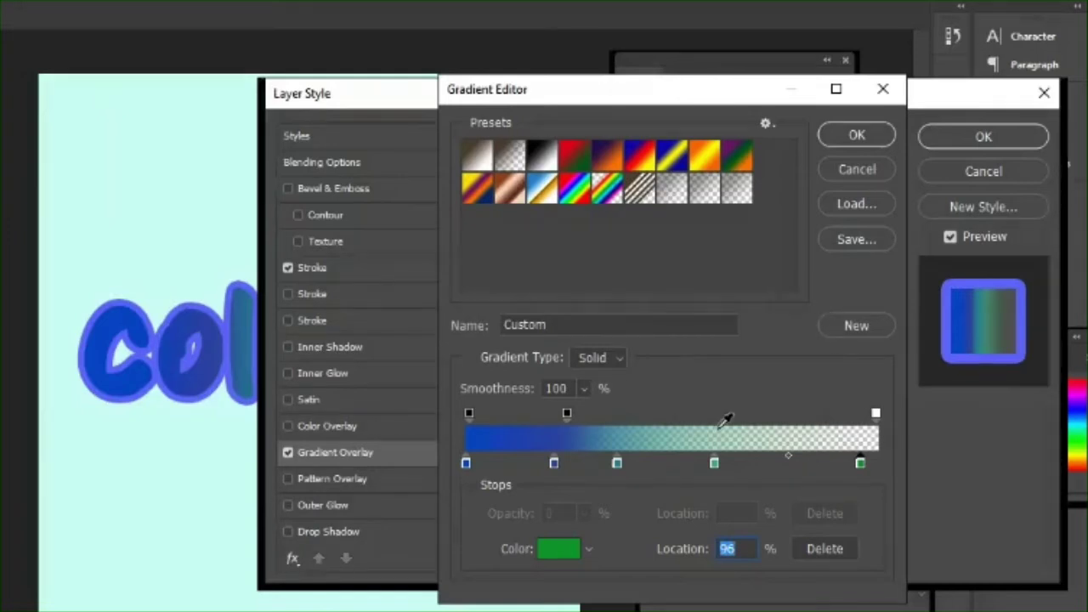
Add an opacity stop at 53% set to 100% opacity, plus further 100% opacity stops at 74% and 92%.
left_click(685, 416)
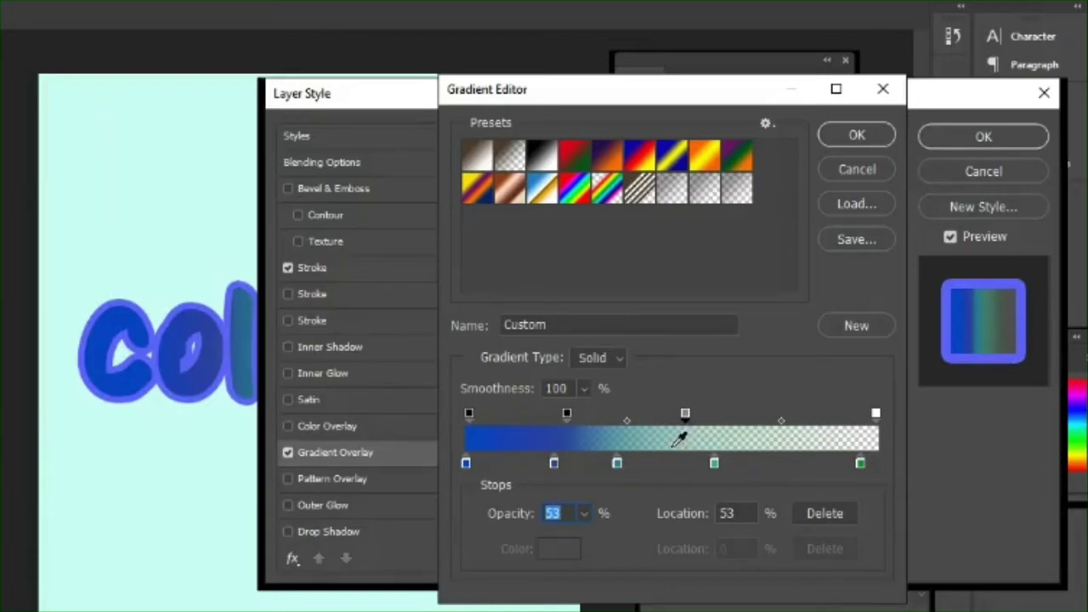
left_click(593, 521)
left_click(590, 514)
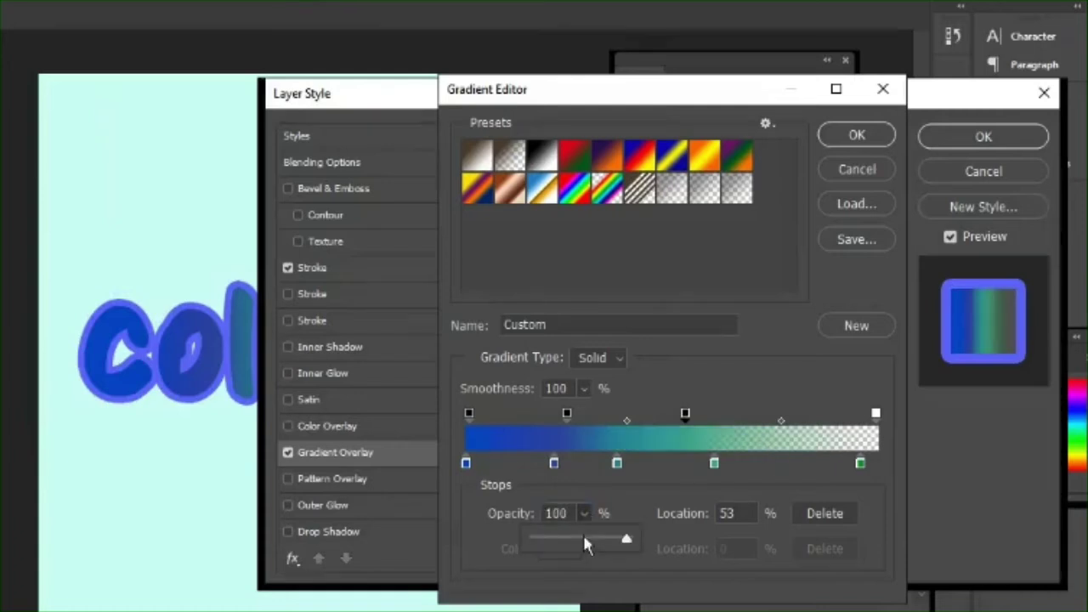
left_click_drag(823, 413, 770, 415)
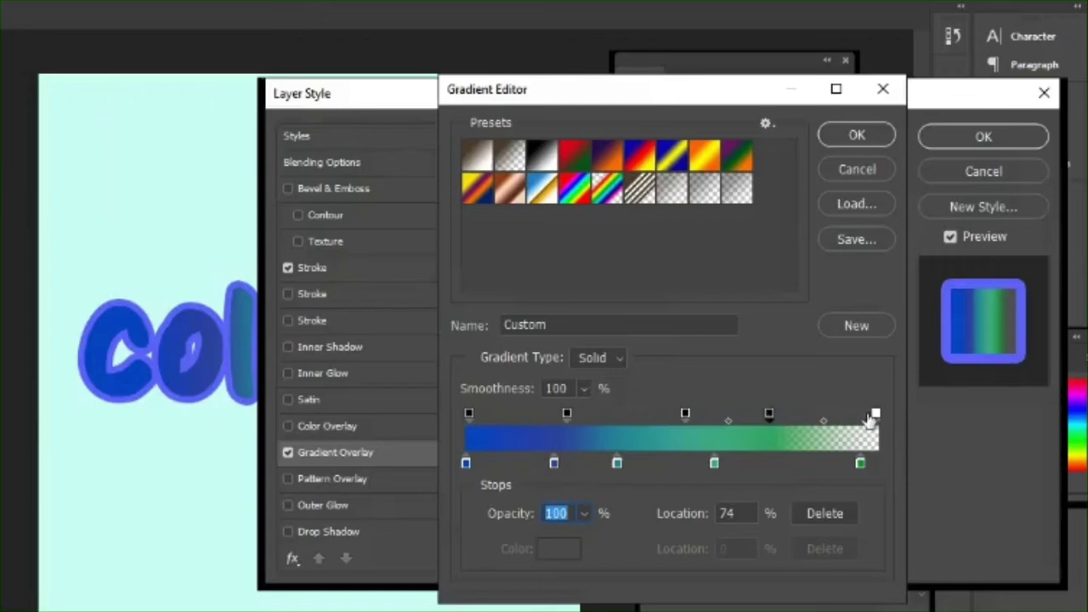
left_click_drag(869, 415, 845, 415)
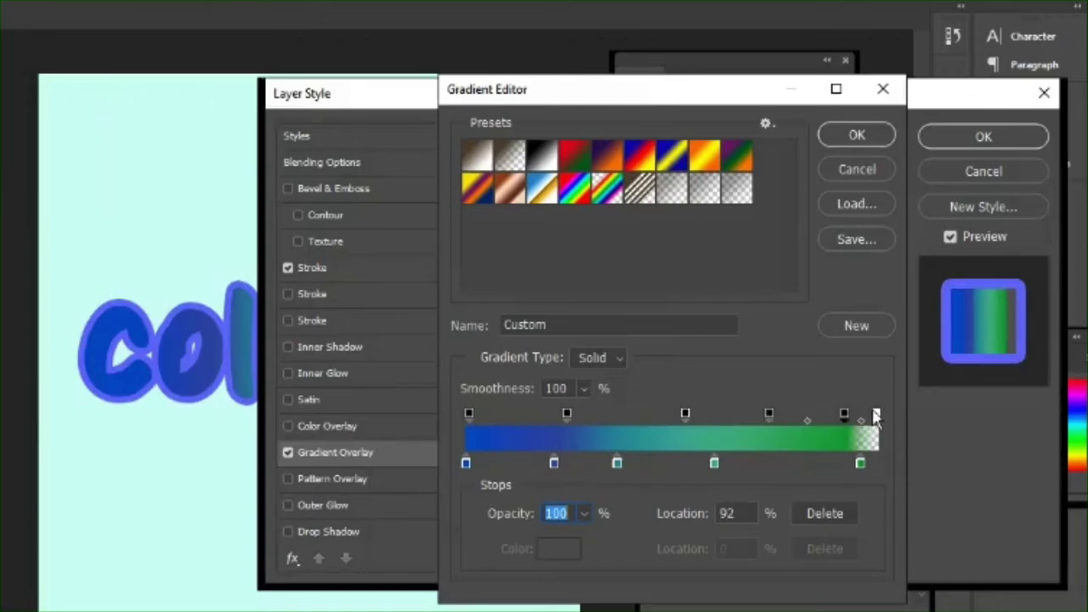
Set the gradient's end opacity stop to 100% and reposition the two opacity stops before it to 68% and 83%.
left_click(877, 415)
left_click(584, 514)
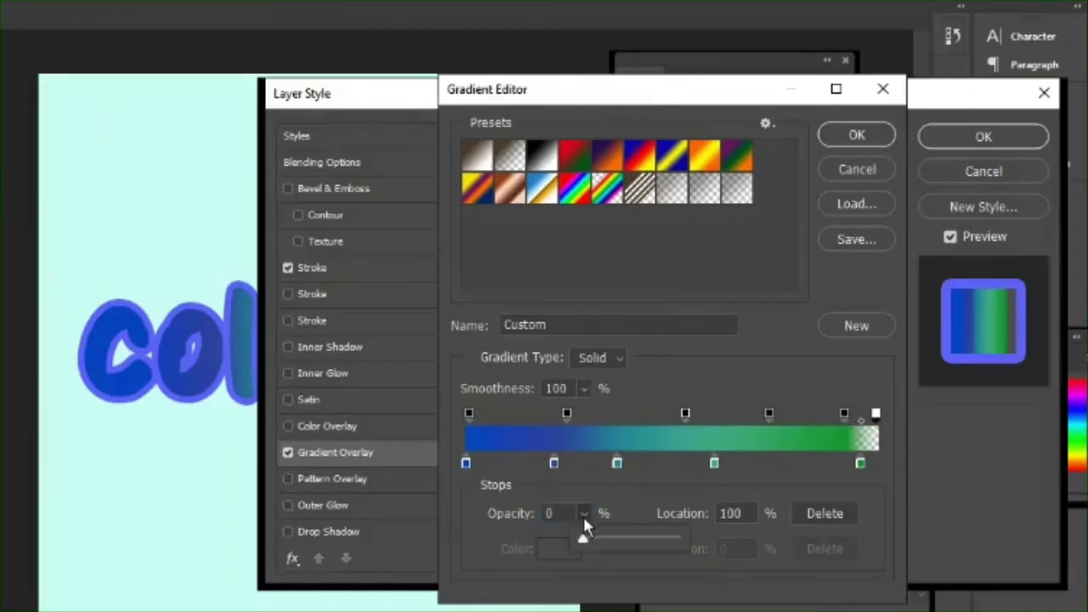
left_click_drag(584, 538, 694, 551)
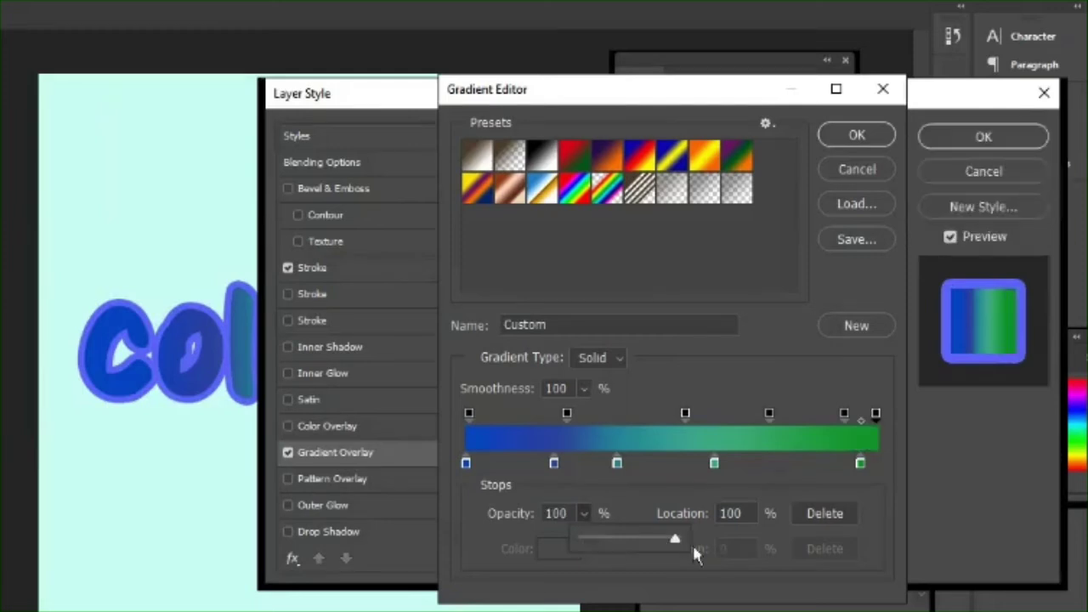
left_click(844, 414)
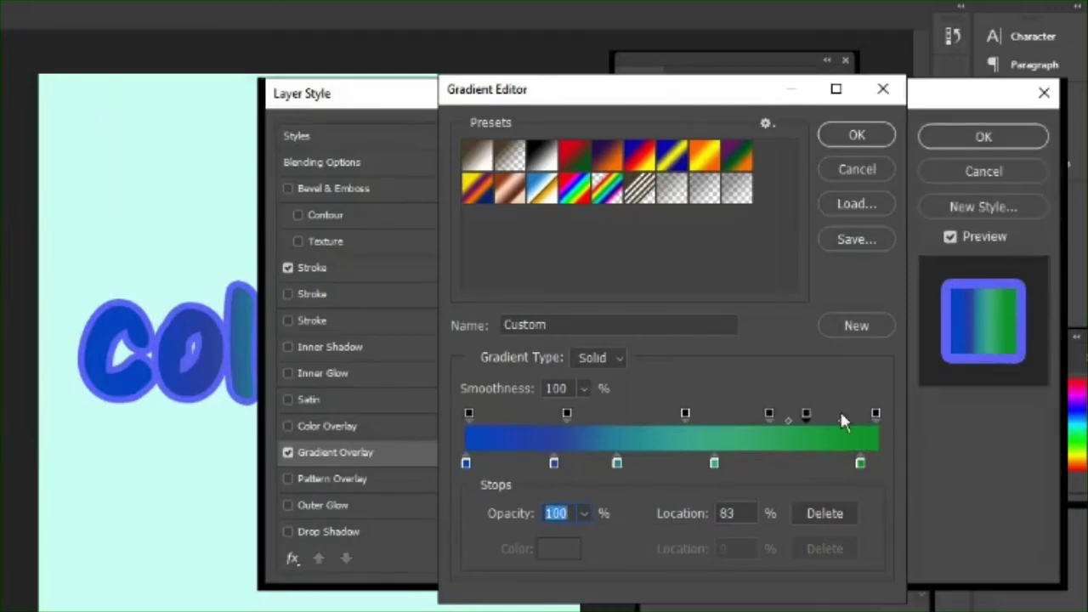
left_click_drag(844, 415, 749, 415)
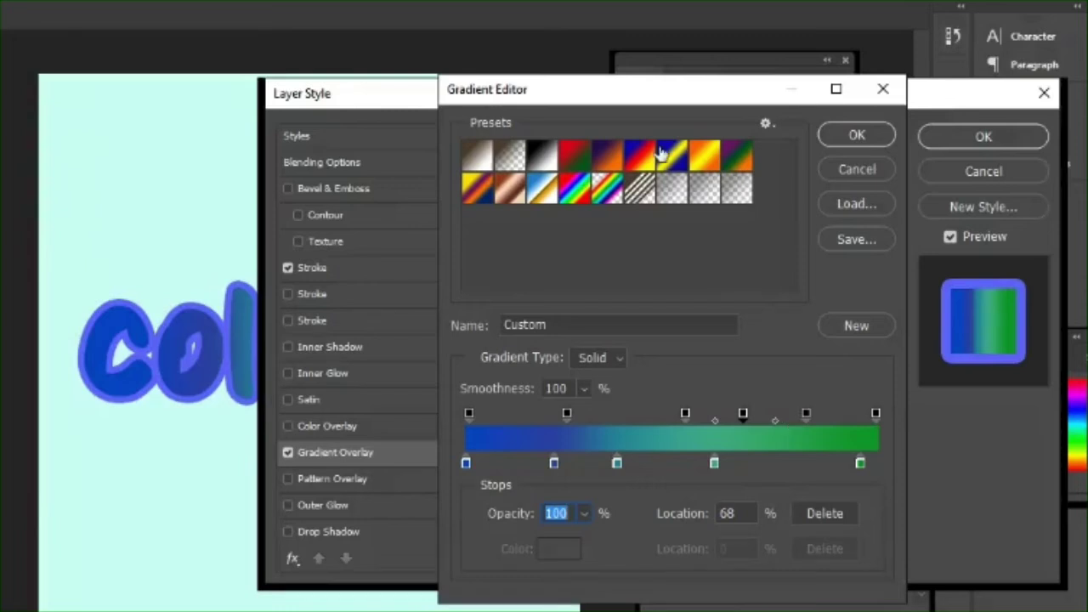
Move the gradient's second colour stop to 18% and set its colour to the blue 0c30b9.
left_click(553, 463)
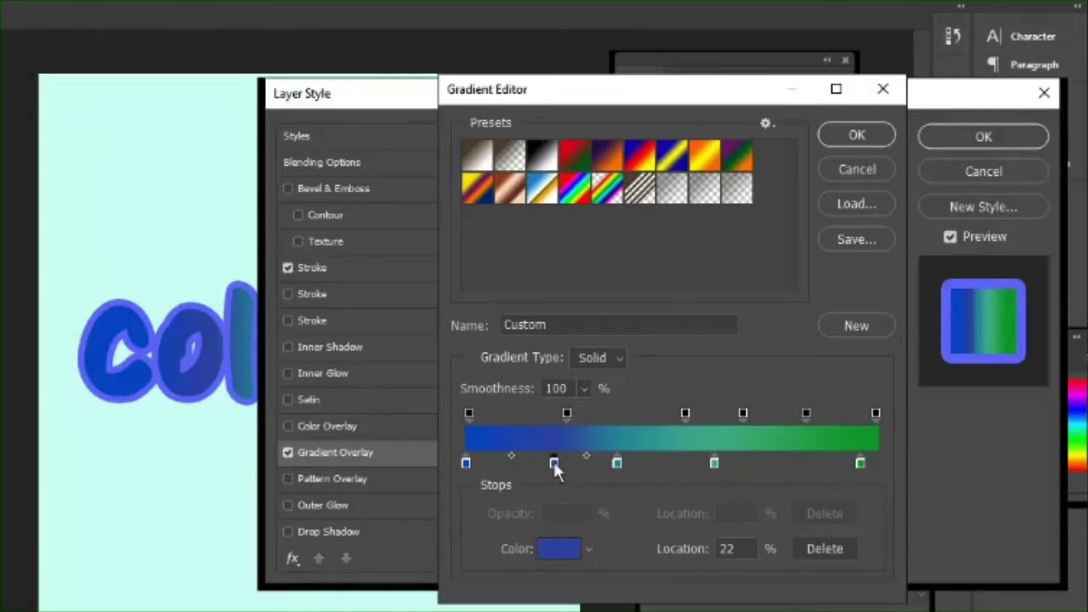
left_click_drag(554, 461, 540, 463)
left_click(557, 549)
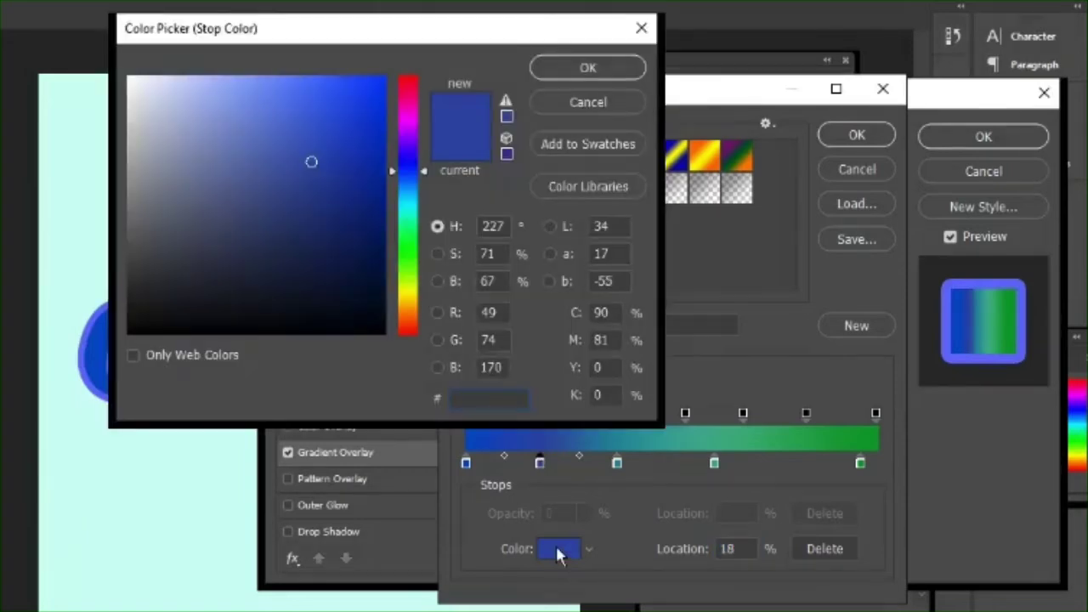
left_click(328, 231)
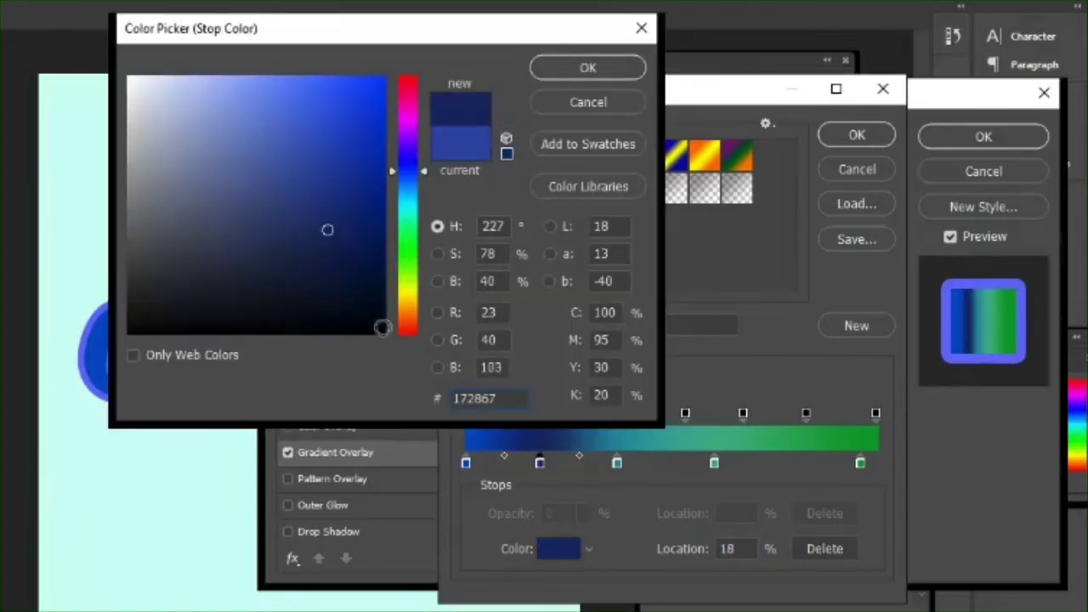
left_click(369, 147)
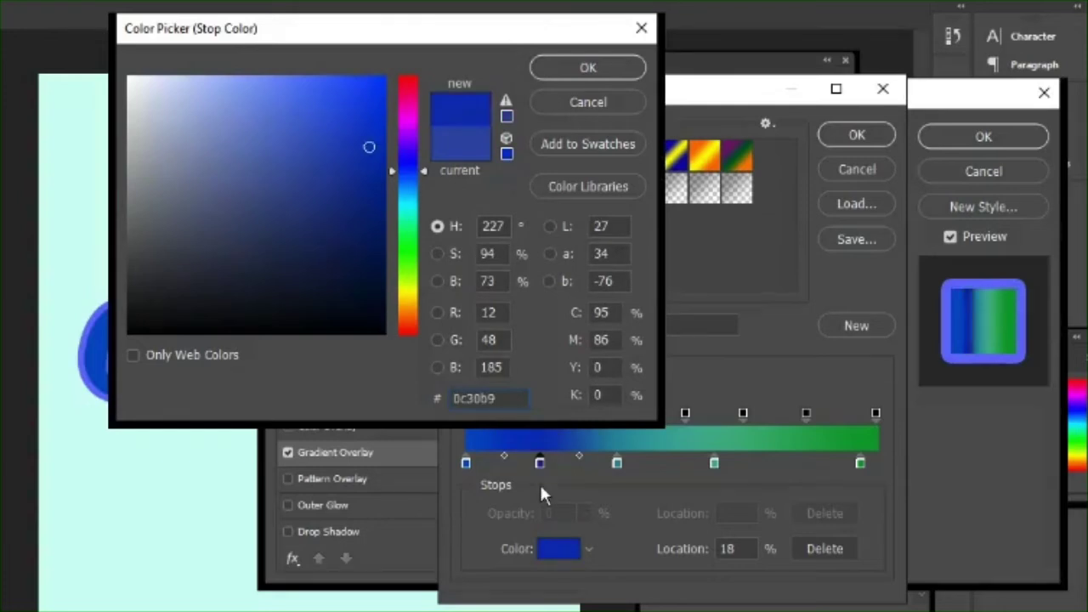
left_click(466, 461)
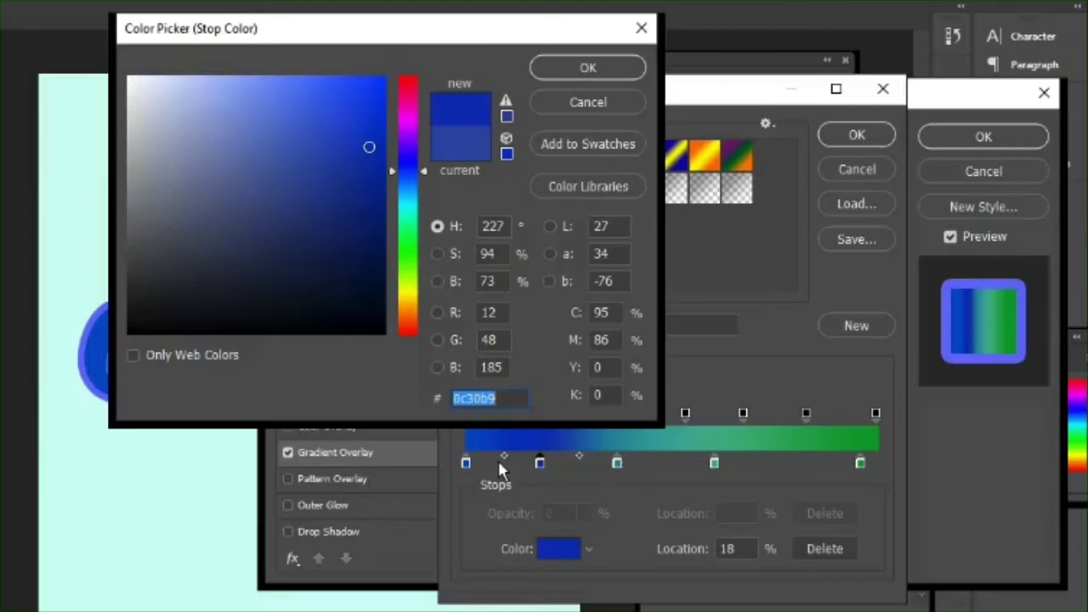
left_click(610, 73)
Set the colour of the gradient's first stop, at 0%, to the dark navy 081f45.
left_click(466, 462)
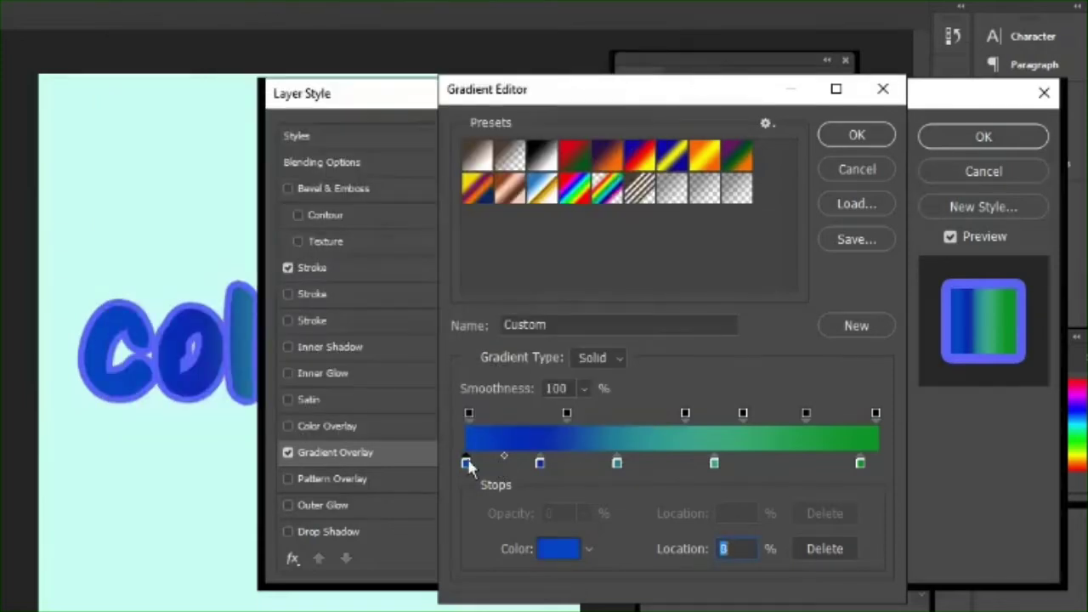
left_click(549, 549)
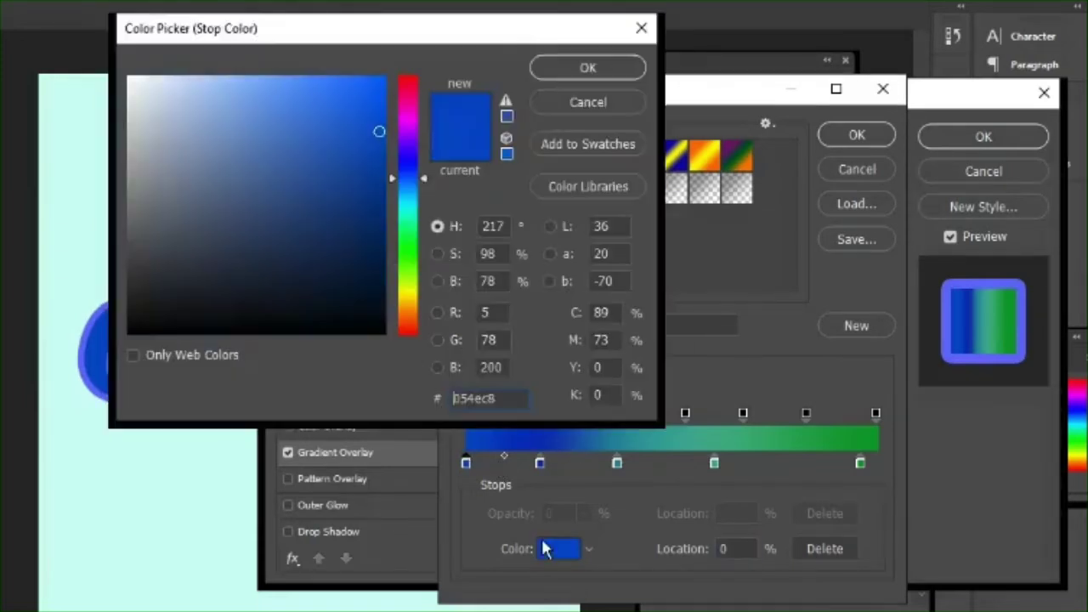
left_click(368, 256)
left_click_drag(368, 256, 358, 264)
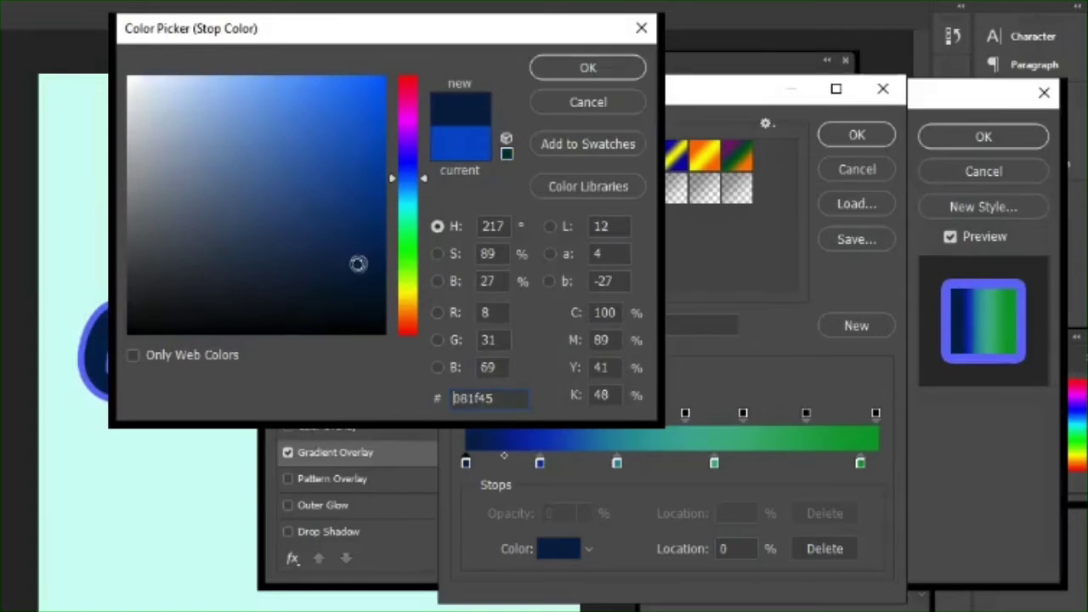
left_click(587, 68)
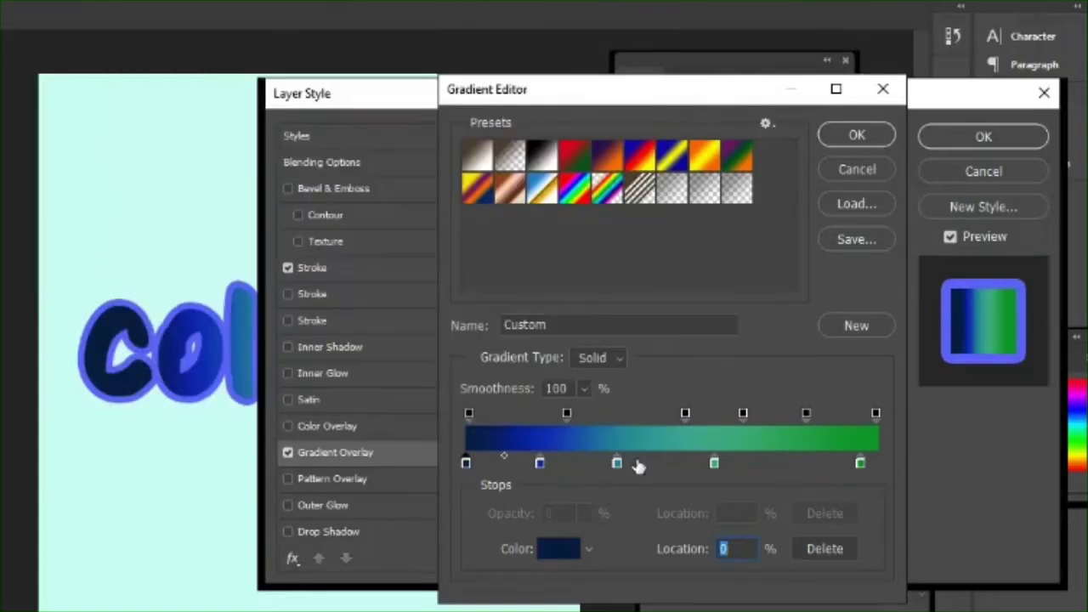
Reposition the blue stop to 21% and the teal stop to 48%, shift the sea-green stop towards the green end, and apply the gradient overlay.
left_click_drag(617, 464, 627, 468)
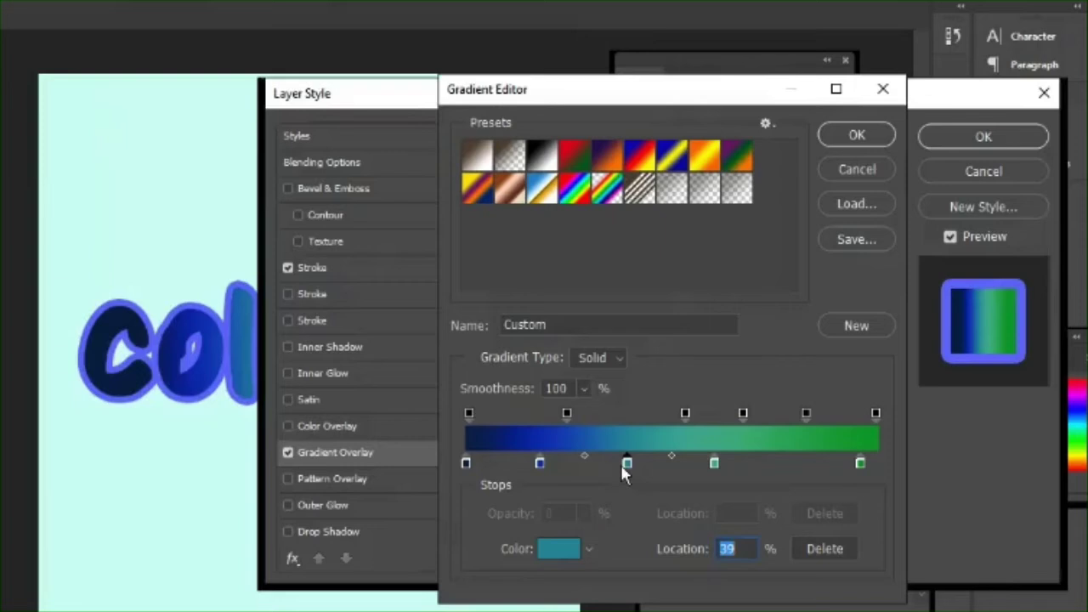
left_click_drag(541, 464, 551, 468)
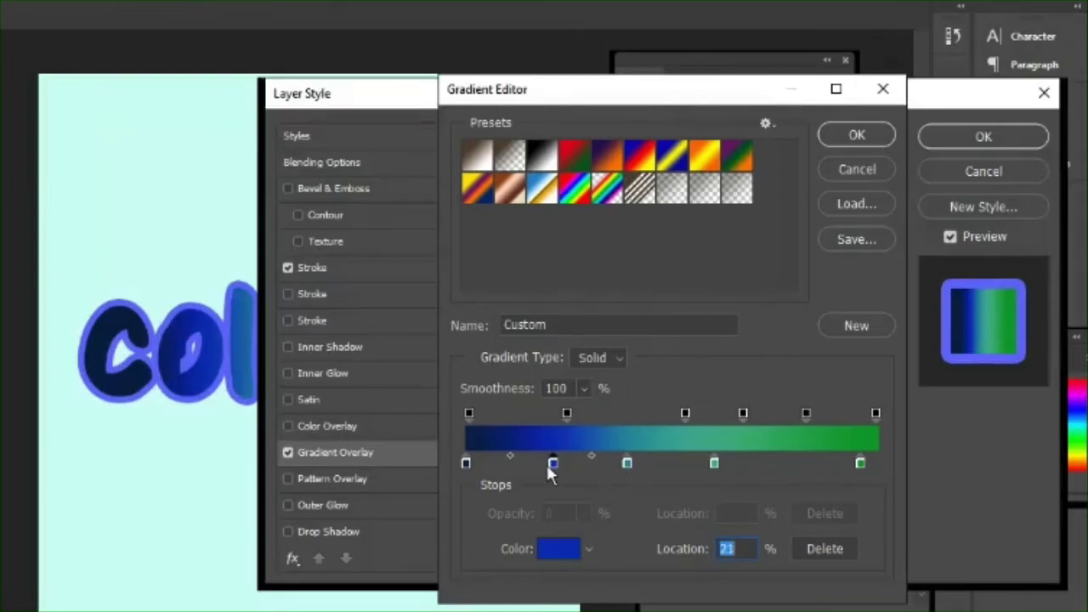
left_click_drag(714, 465, 756, 466)
left_click_drag(627, 464, 664, 464)
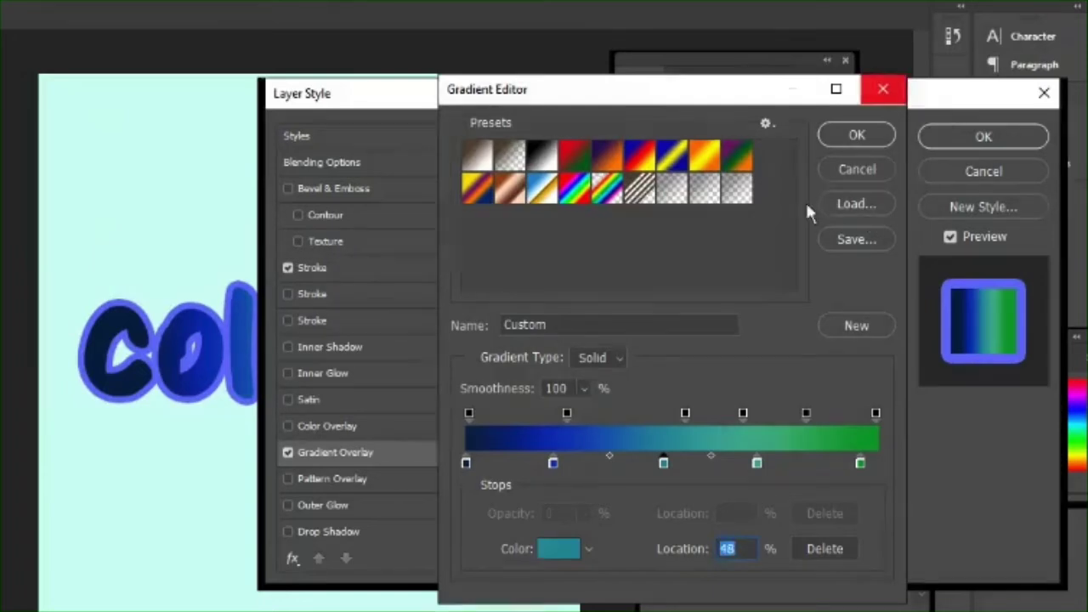
left_click(856, 132)
left_click(1009, 138)
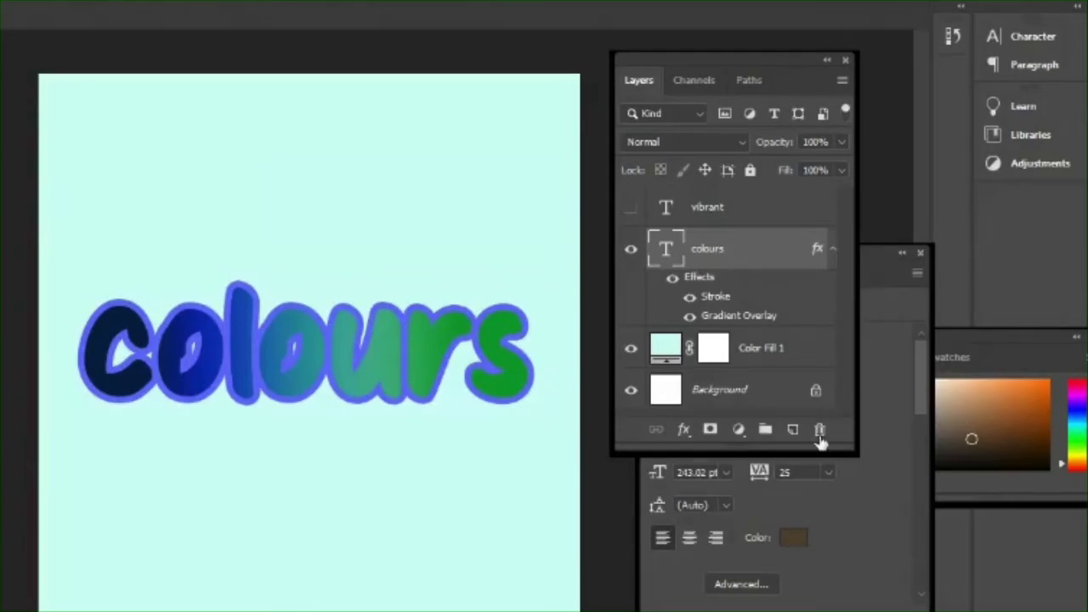
Replace the gradient overlay on the "colours" text with the preset Yellow, Violet, Orange, Blue and apply it.
double_click(745, 319)
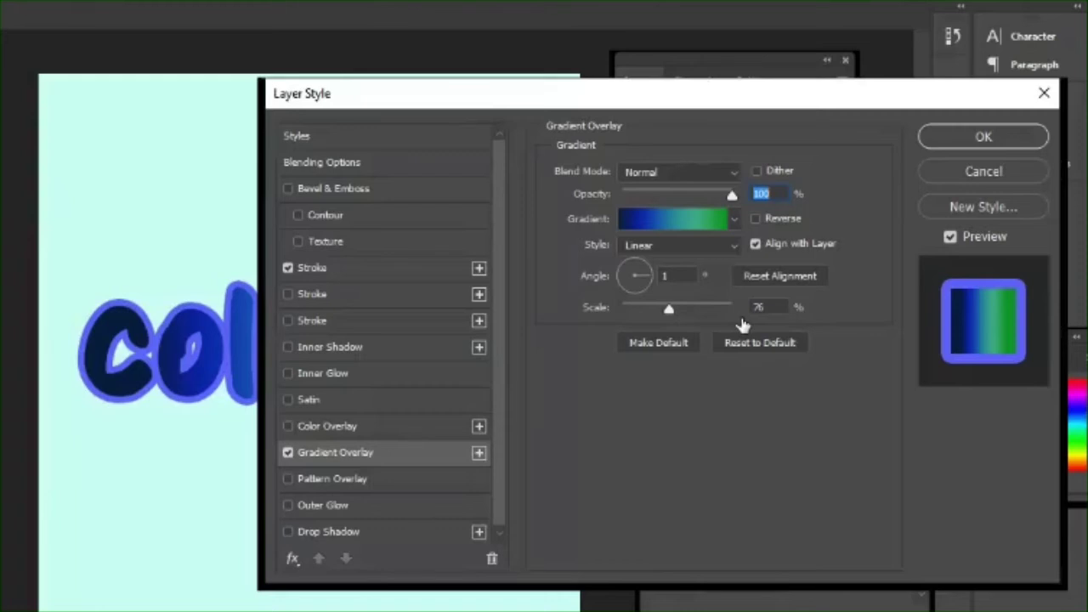
left_click(700, 221)
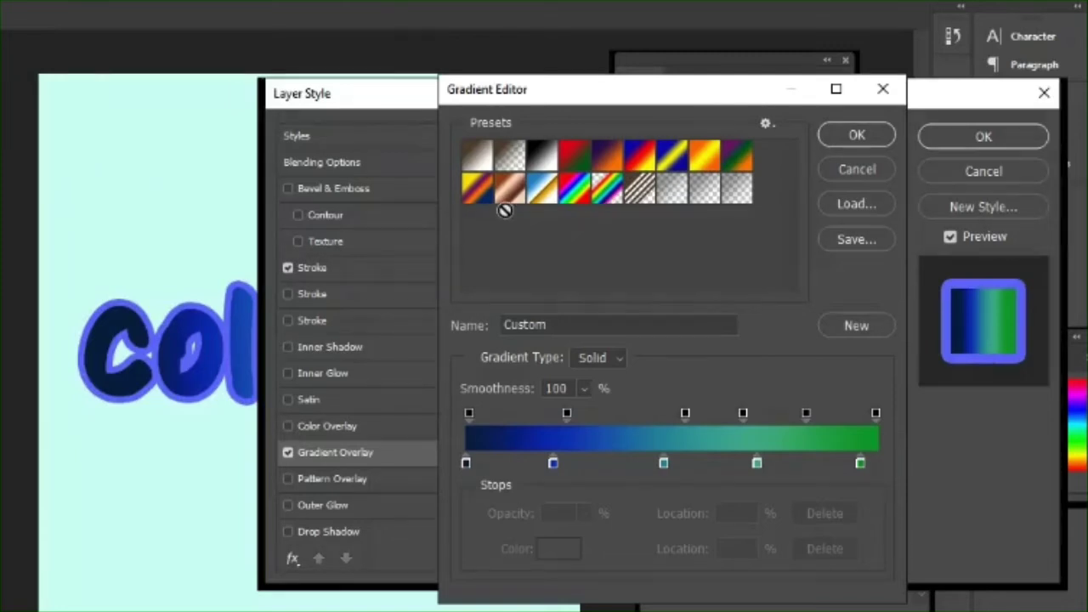
left_click(479, 192)
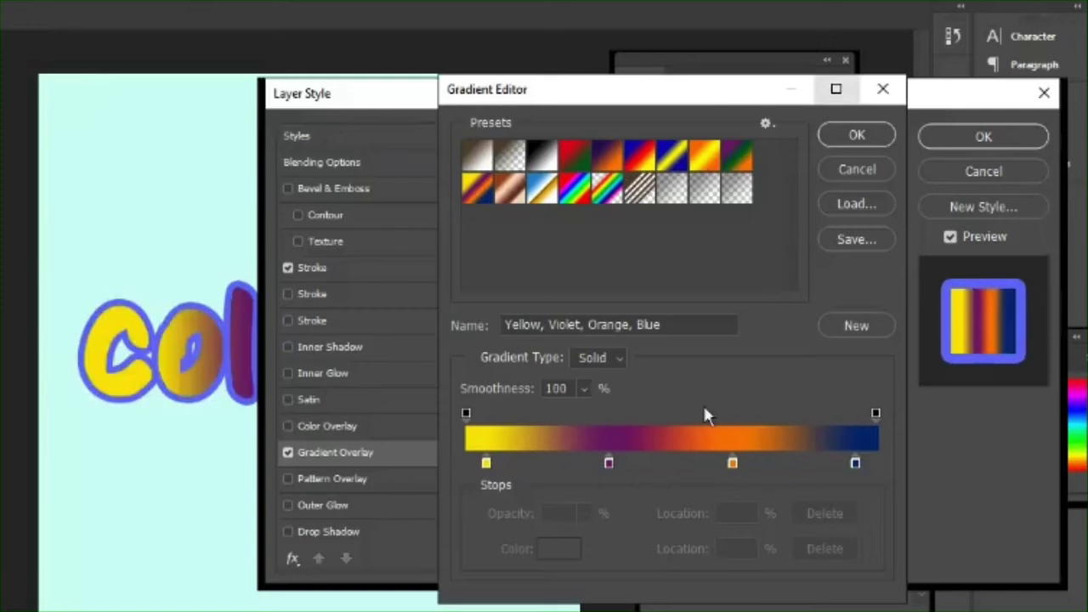
left_click(859, 138)
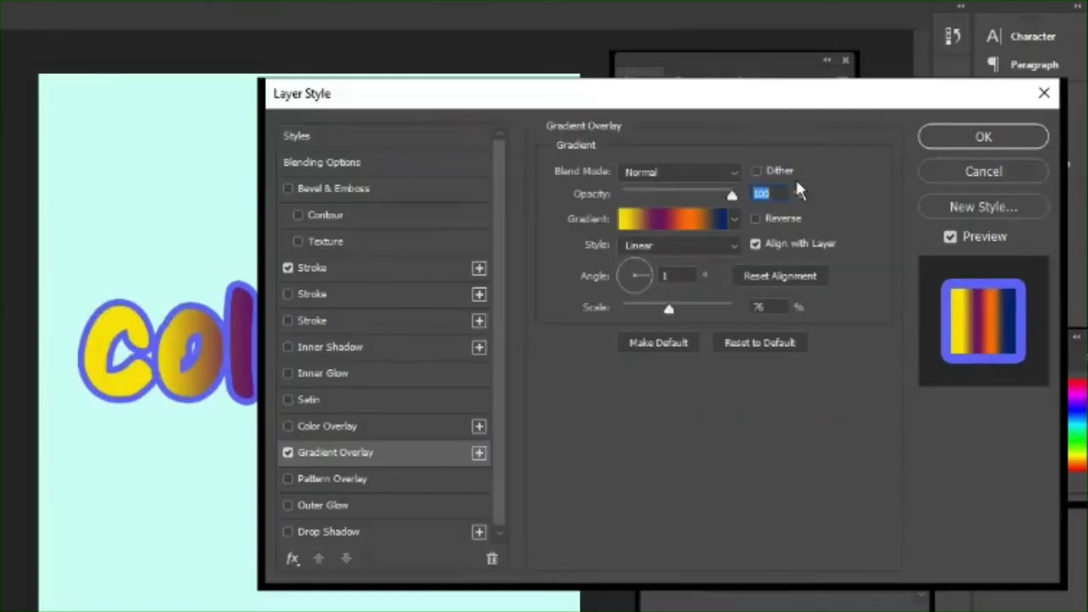
left_click(985, 145)
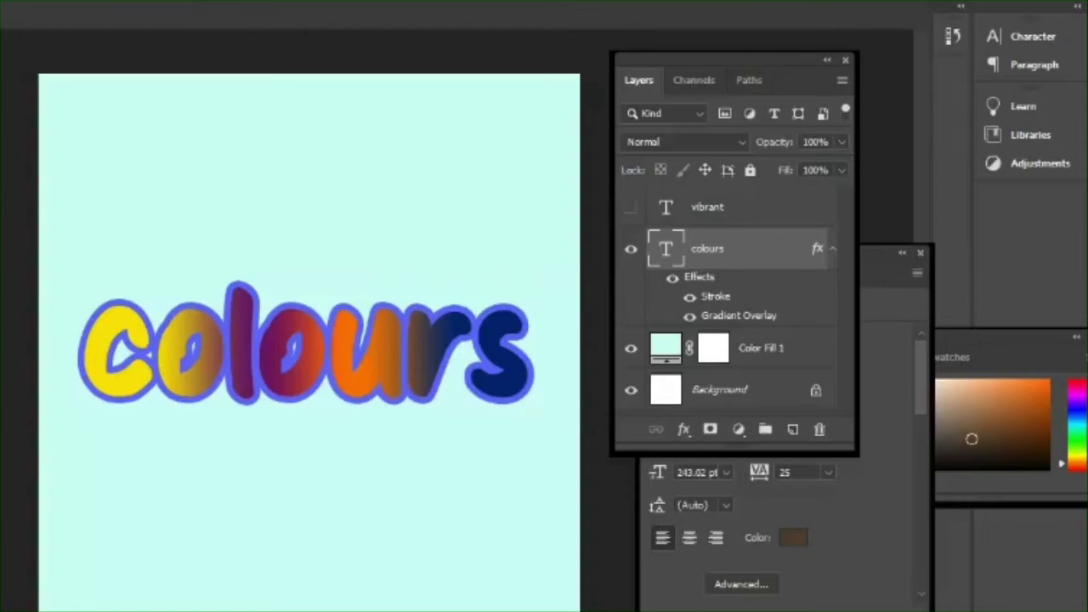
Reopen the "colours" layer's gradient overlay and try the Reflected and Radial gradient styles.
double_click(739, 315)
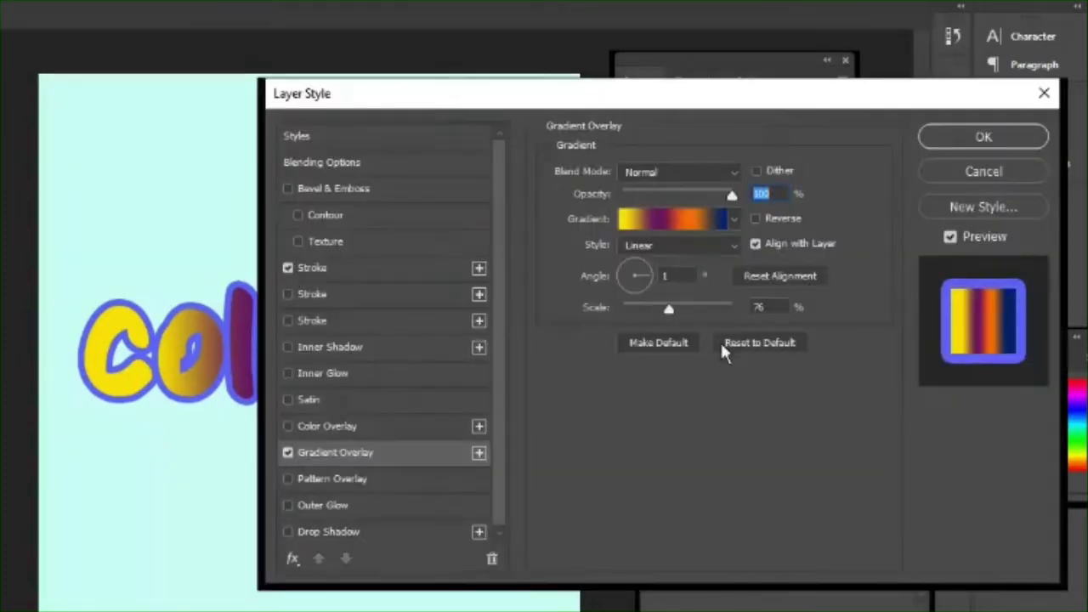
left_click_drag(466, 102, 561, 93)
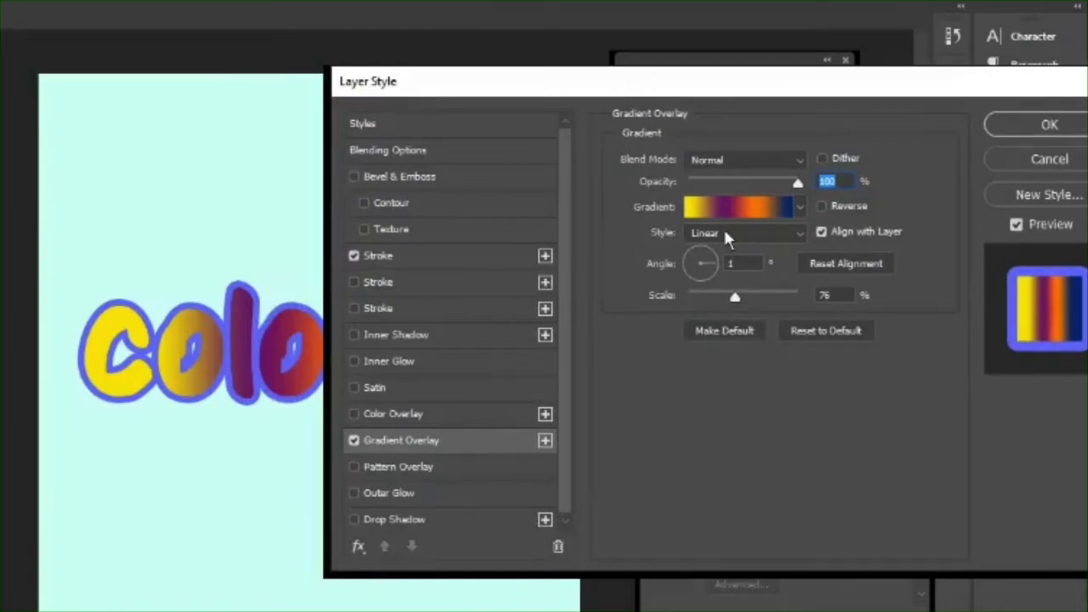
left_click(750, 233)
left_click(731, 299)
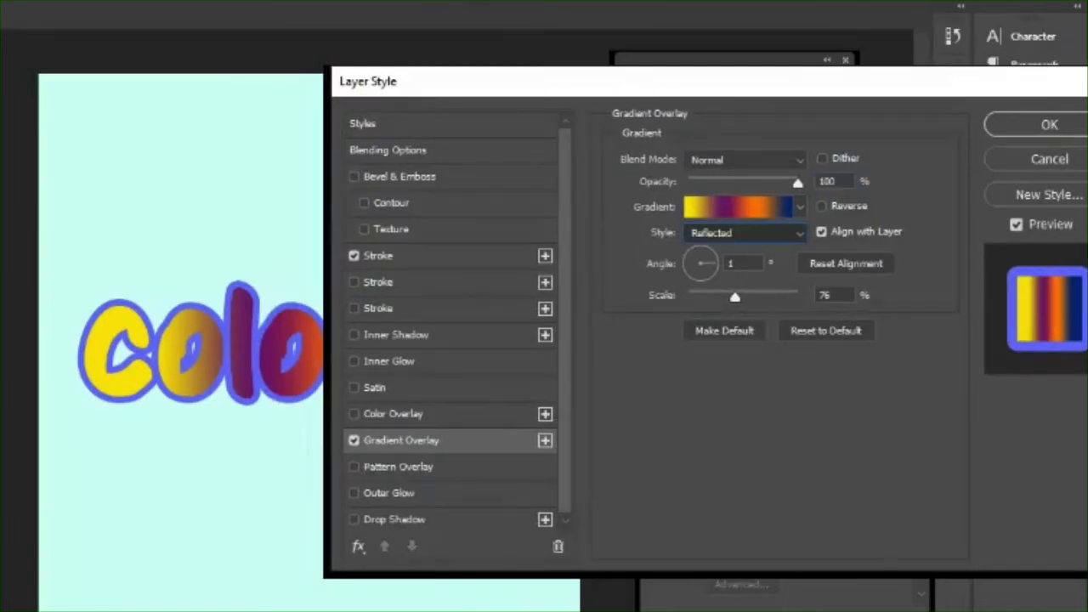
left_click(746, 233)
left_click(749, 263)
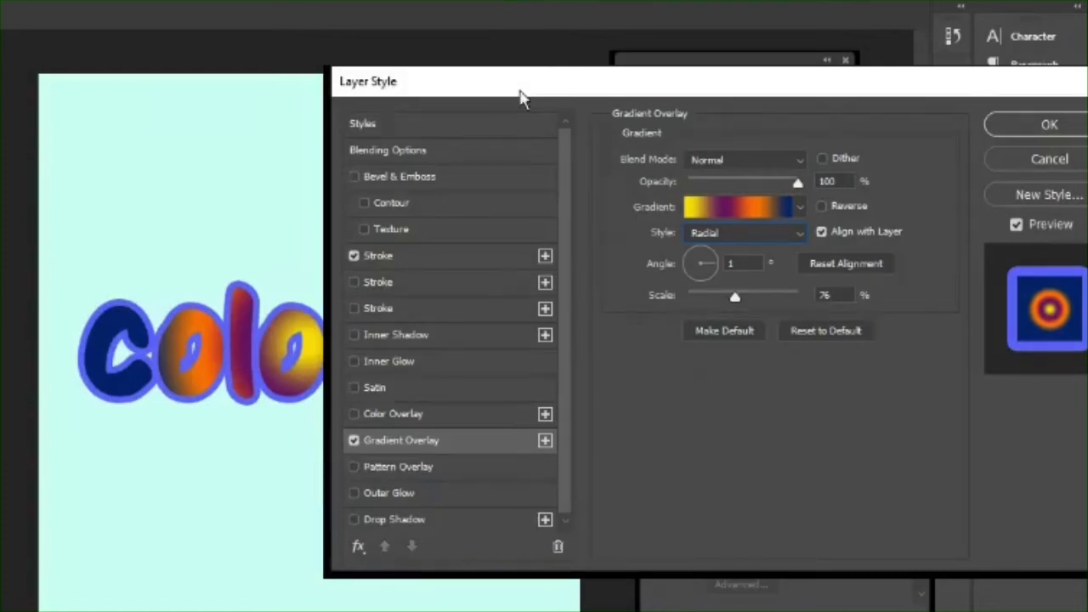
left_click_drag(519, 96, 480, 110)
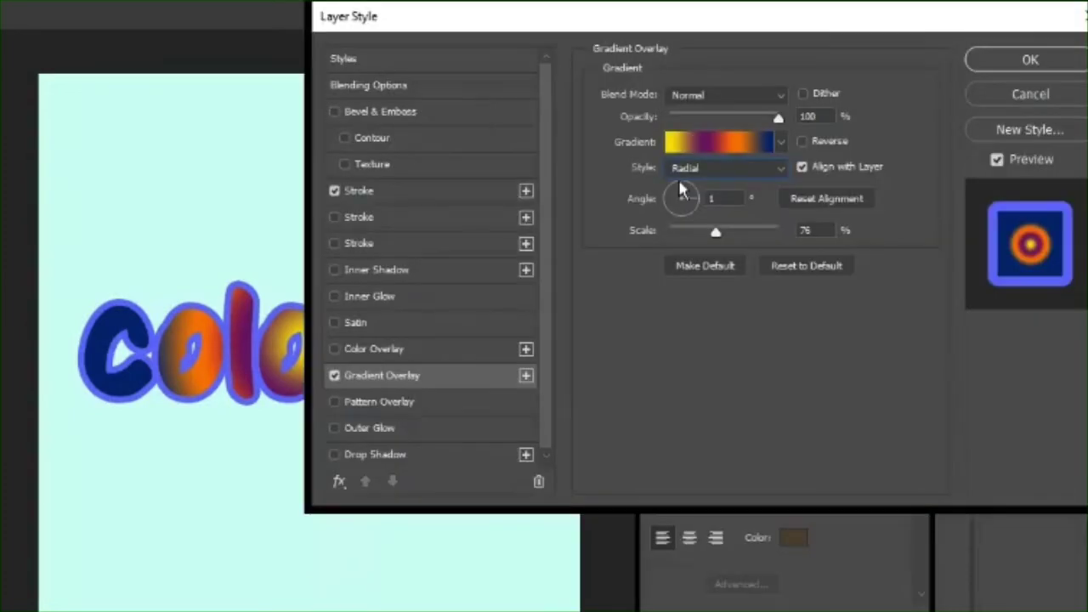
Try the Angle, Reflected and Diamond gradient styles on the "colours" text and uncover the whole word to compare.
scroll(757, 168, "up", 1)
left_click(759, 166)
left_click(754, 212)
left_click_drag(494, 8, 512, 51)
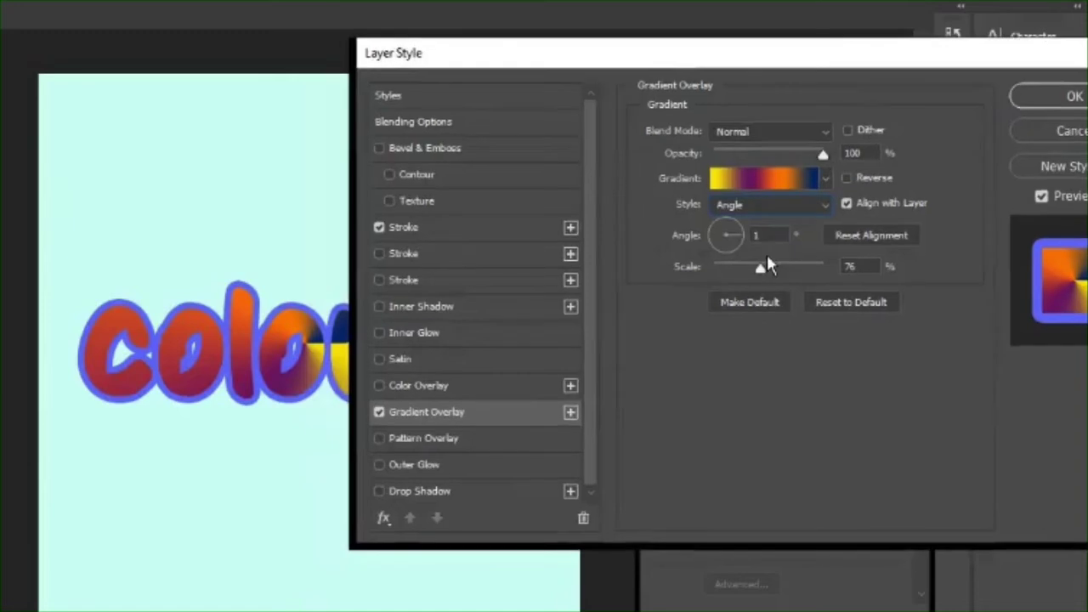
left_click(767, 255)
left_click(753, 205)
left_click(767, 263)
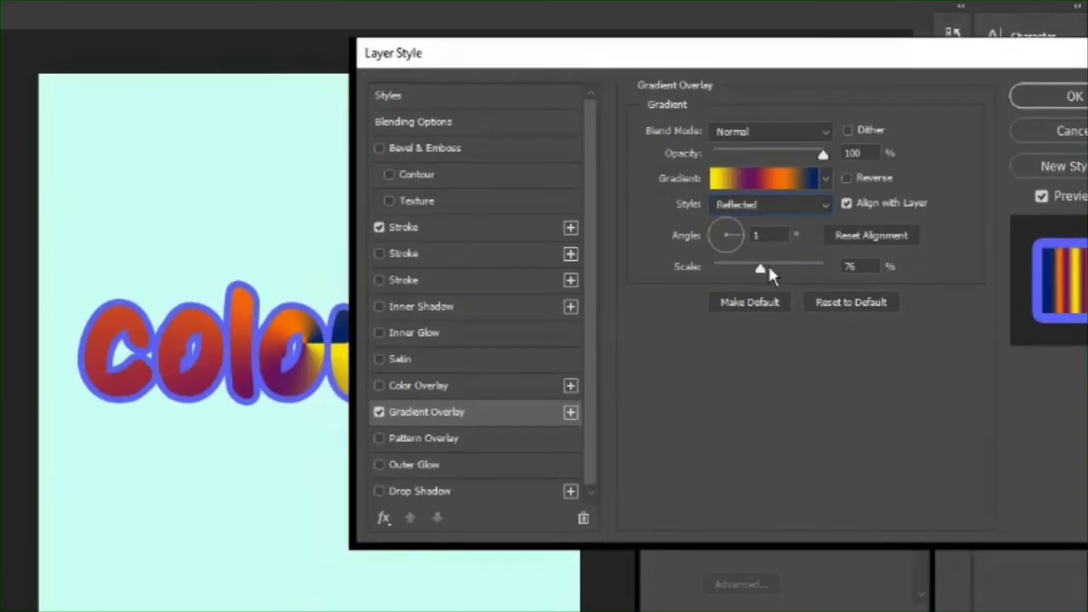
key("Down")
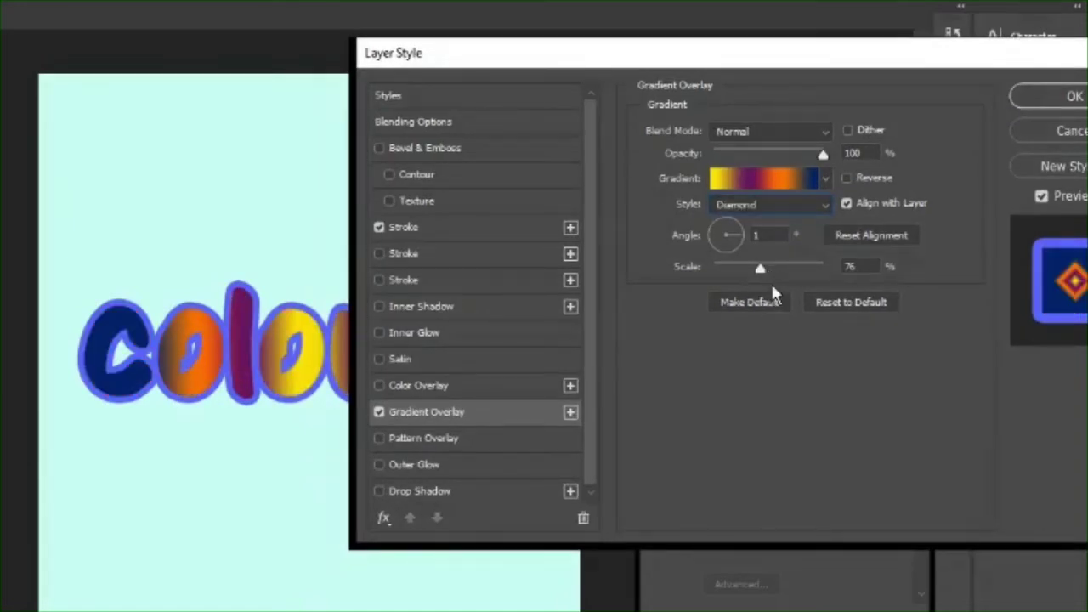
left_click_drag(520, 46, 740, 258)
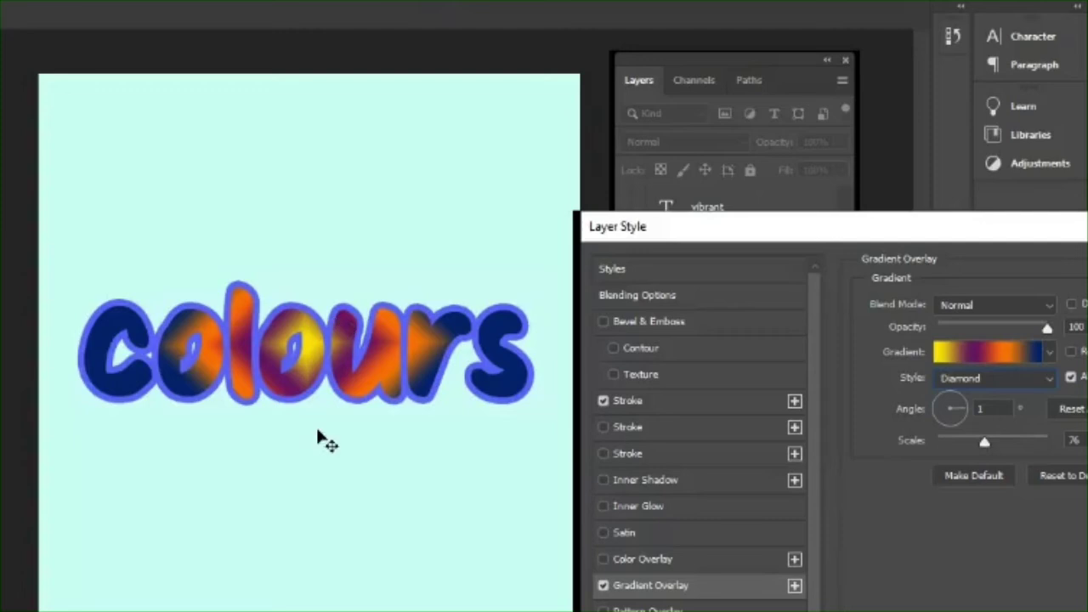
Set the gradient overlay's style back to Linear.
left_click_drag(776, 230, 573, 5)
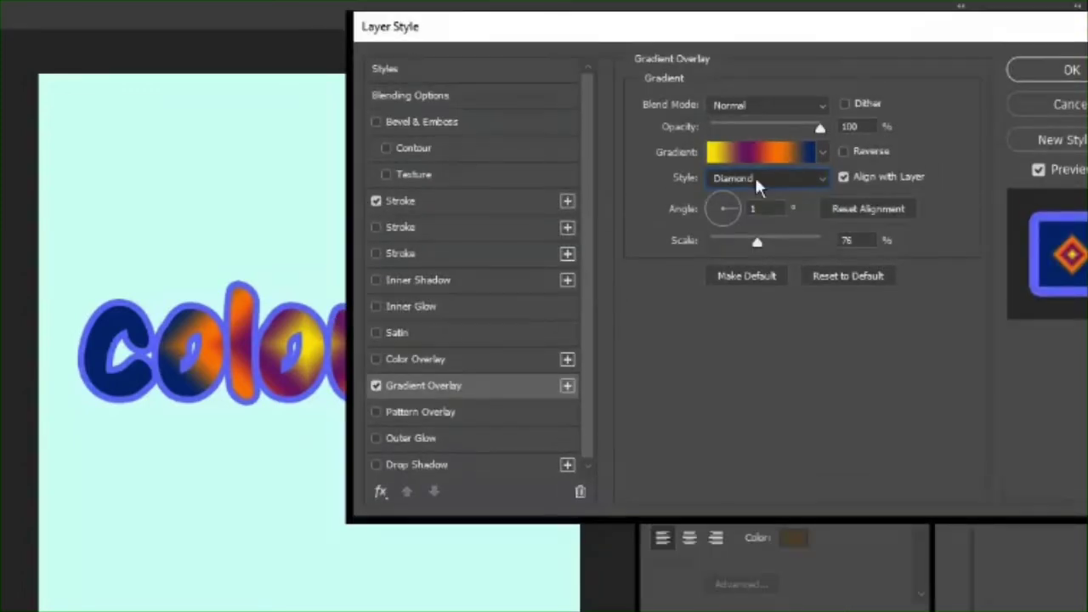
scroll(755, 175, "up", 4)
scroll(755, 175, "down", 1)
scroll(765, 182, "up", 1)
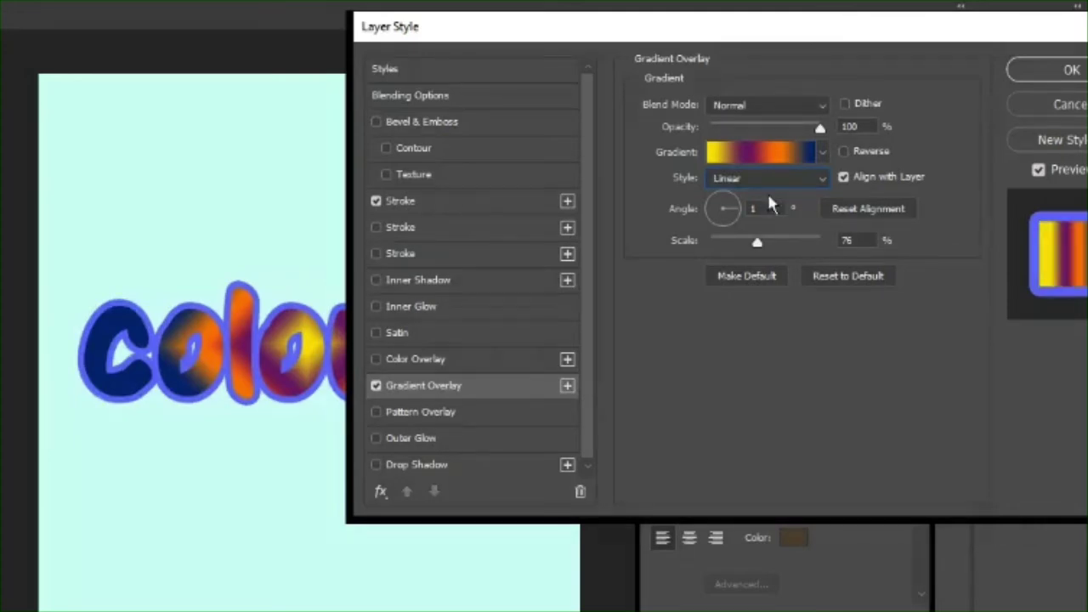
Rotate the linear gradient overlay to an angle of -54° and from there to 97°, keeping the whole word in view.
left_click_drag(783, 29, 752, 85)
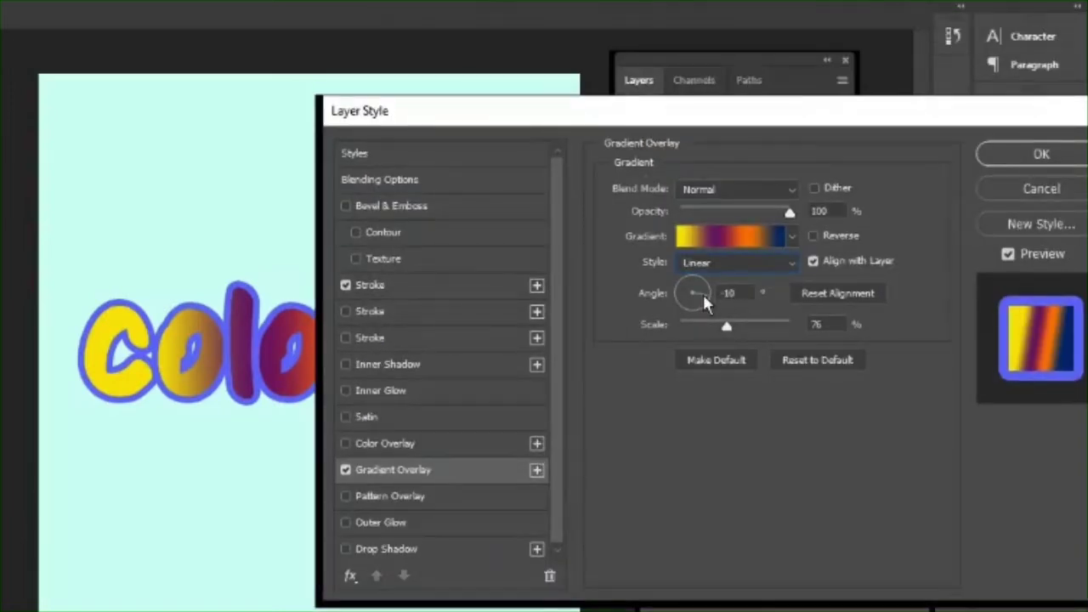
left_click(702, 304)
left_click_drag(656, 103, 919, 143)
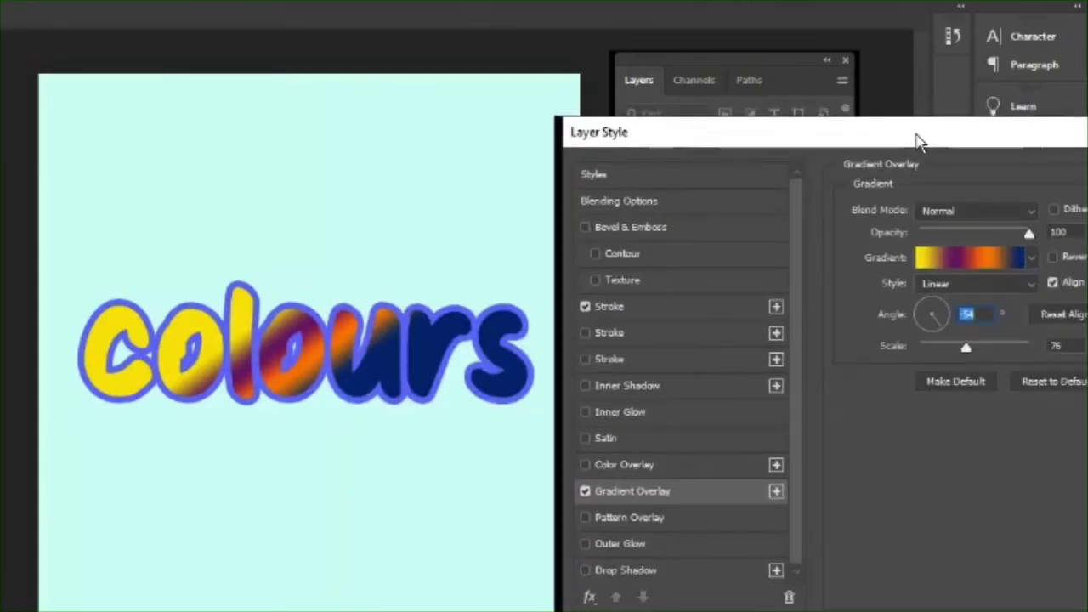
left_click(940, 325)
left_click_drag(939, 325, 931, 303)
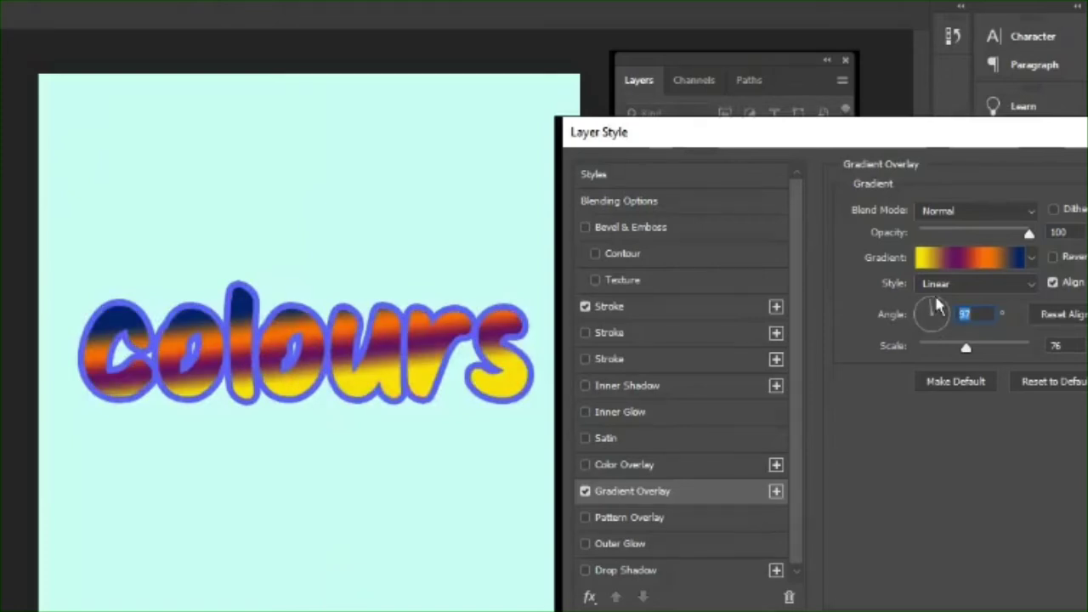
Try a gradient overlay angle of 90°, and return the angle to 1°.
type("90")
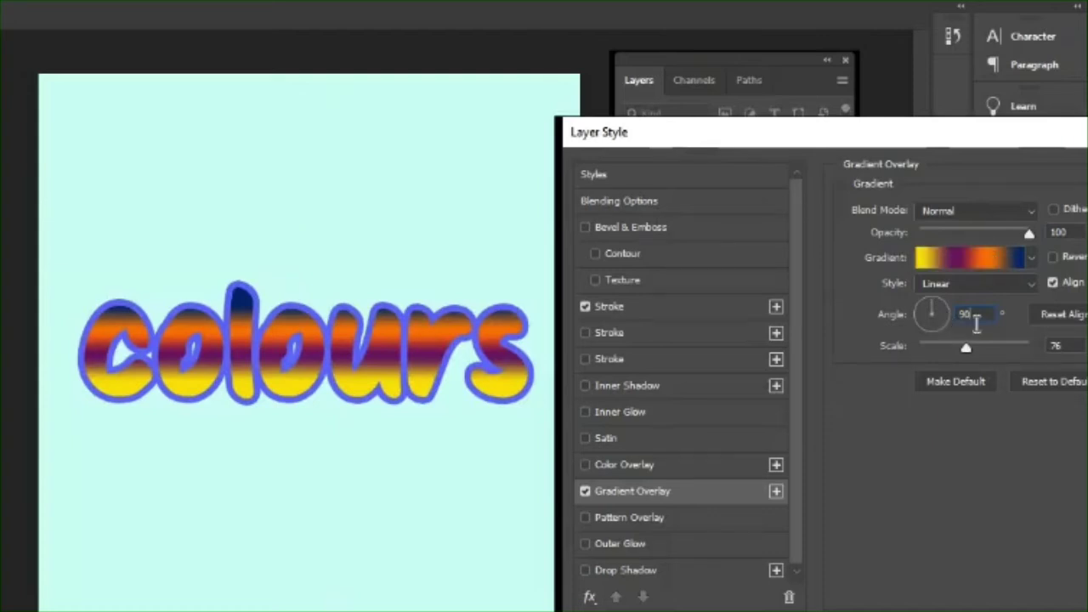
key("Return")
type("0")
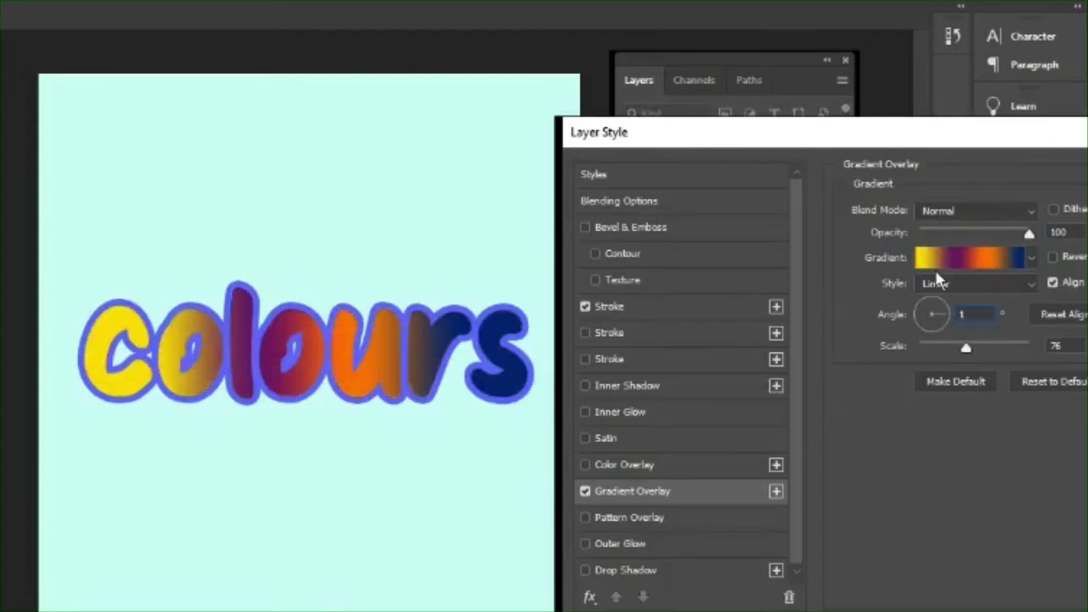
Set the gradient overlay angle of the "colours" text to 180° and apply the layer style.
key("Return")
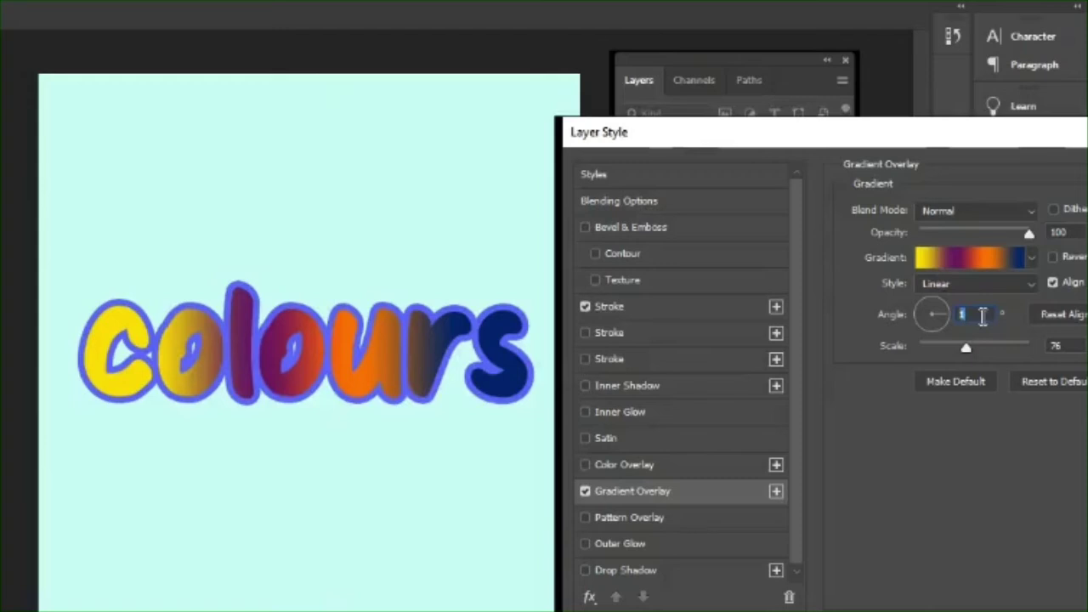
type("180")
key("Return")
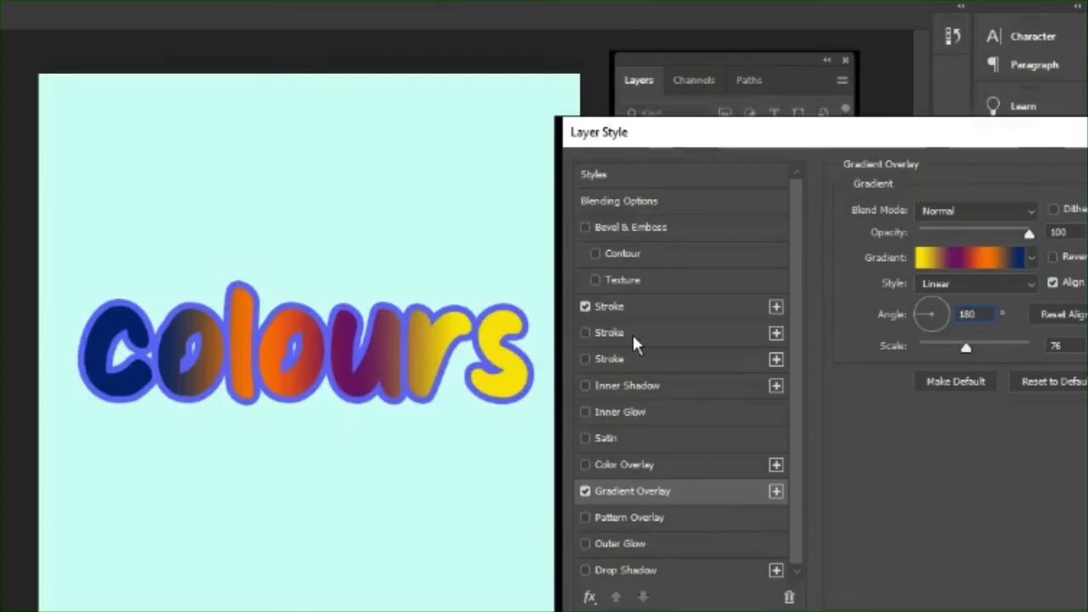
left_click_drag(833, 142, 482, 127)
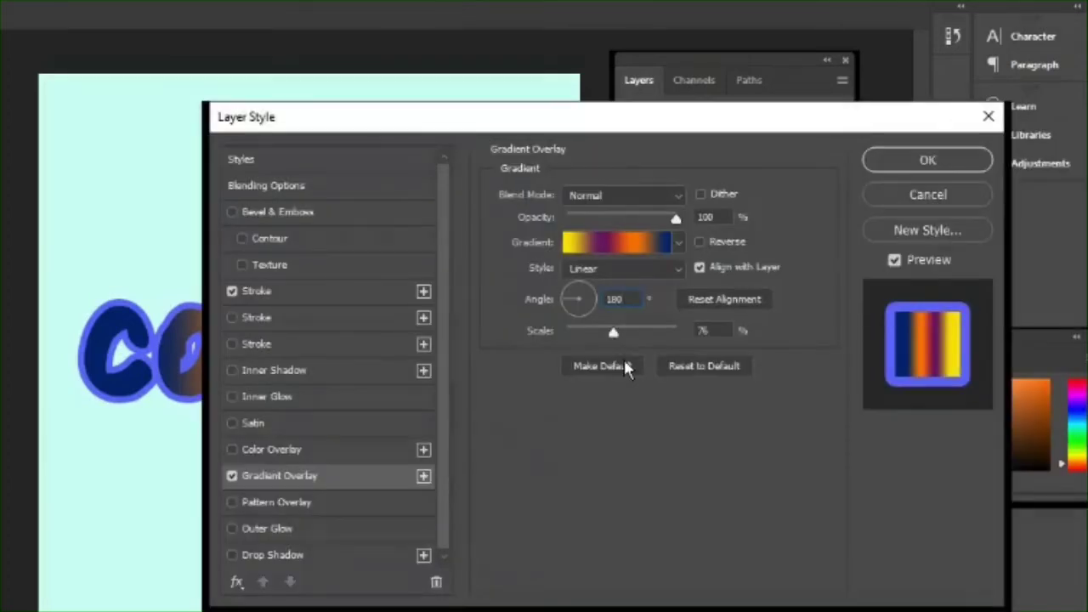
left_click(911, 167)
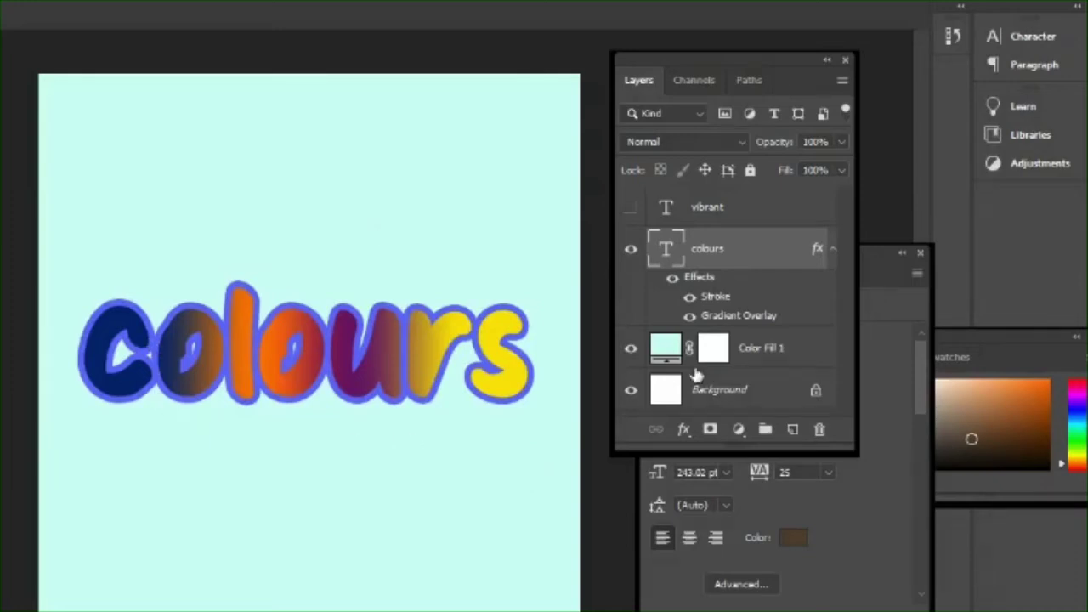
Reopen the "colours" layer's effects, enable a second stroke and set its size to 30 px.
double_click(710, 279)
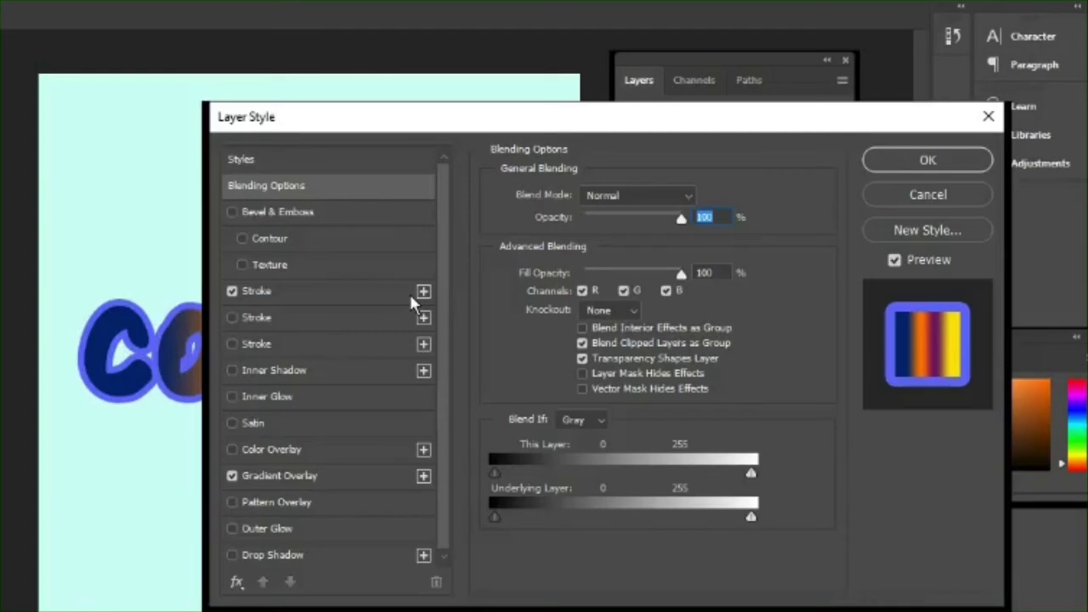
left_click(232, 318)
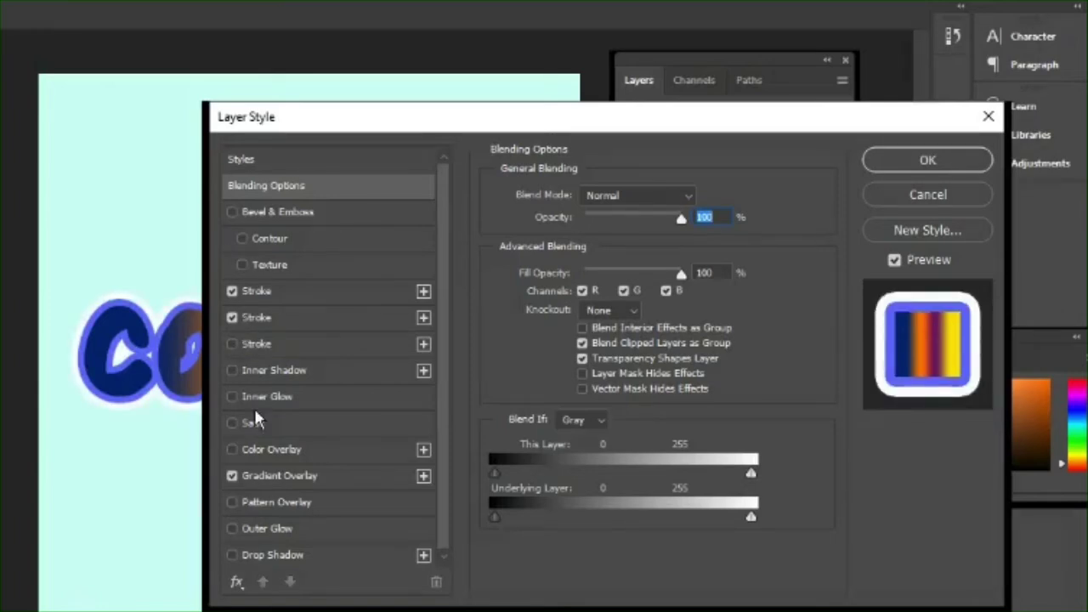
left_click(264, 318)
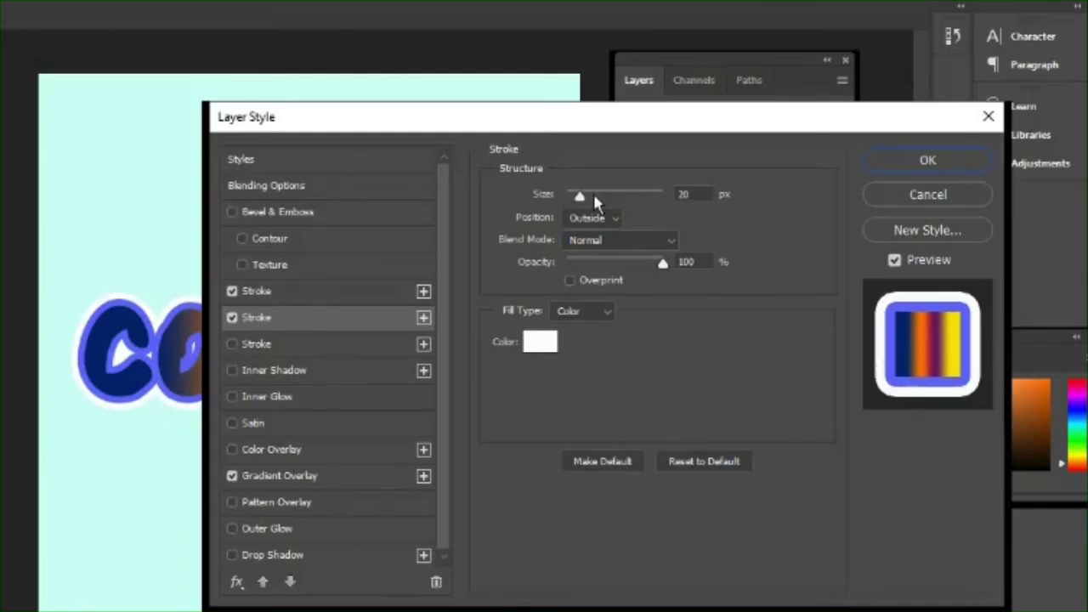
left_click_drag(581, 198, 584, 203)
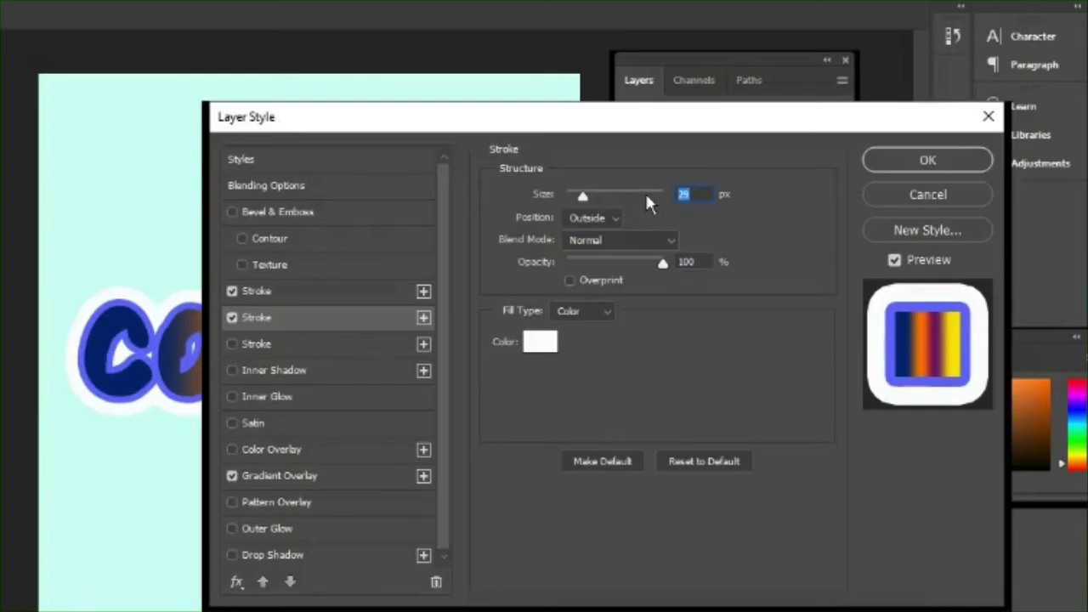
type("30")
Keep the second stroke's white colour and change its fill type to Gradient.
left_click(536, 345)
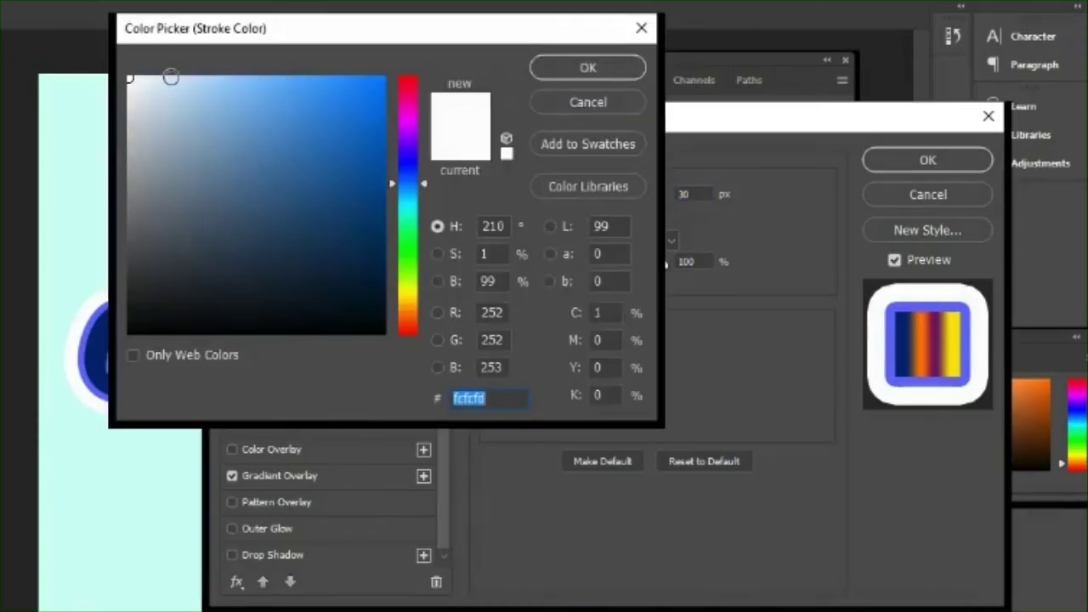
left_click(593, 77)
left_click(569, 312)
left_click(574, 327)
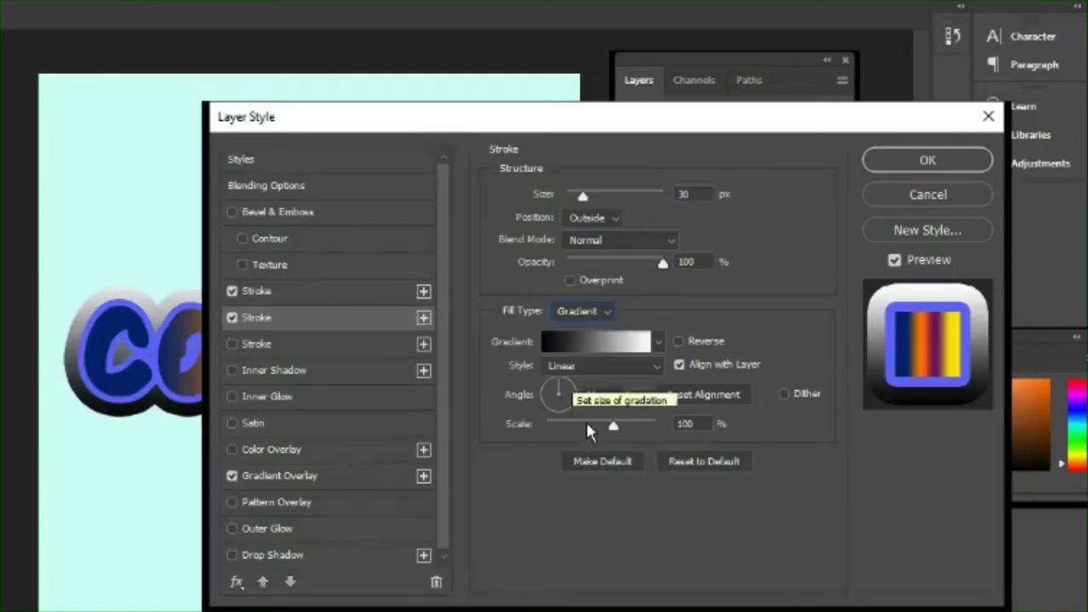
Recolour the stroke gradient's black stop to light blue #a3cdfd and move the colour midpoint to 56%.
left_click(596, 341)
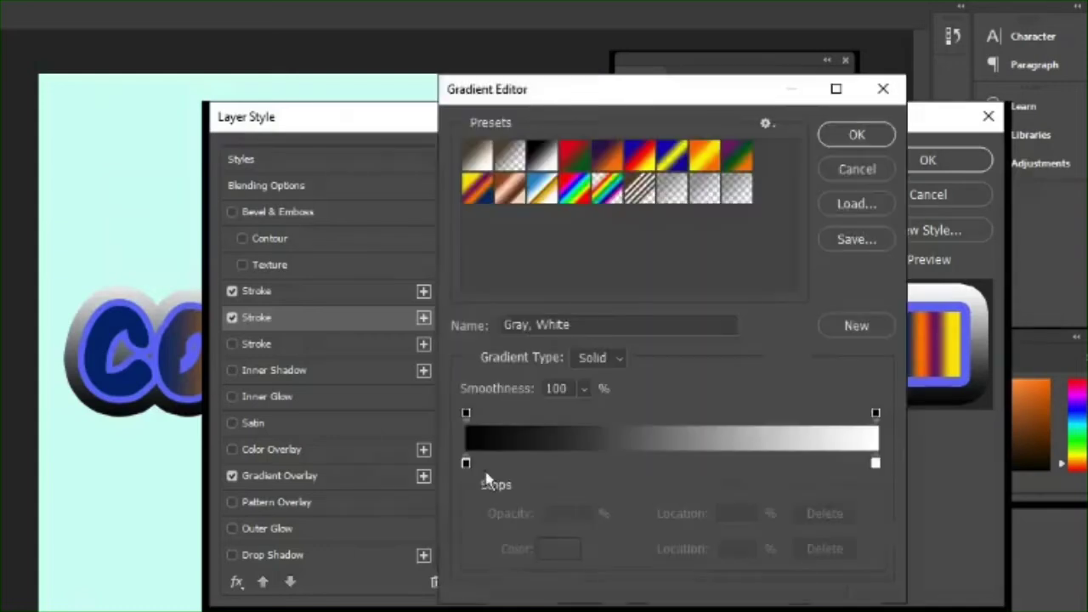
left_click(466, 463)
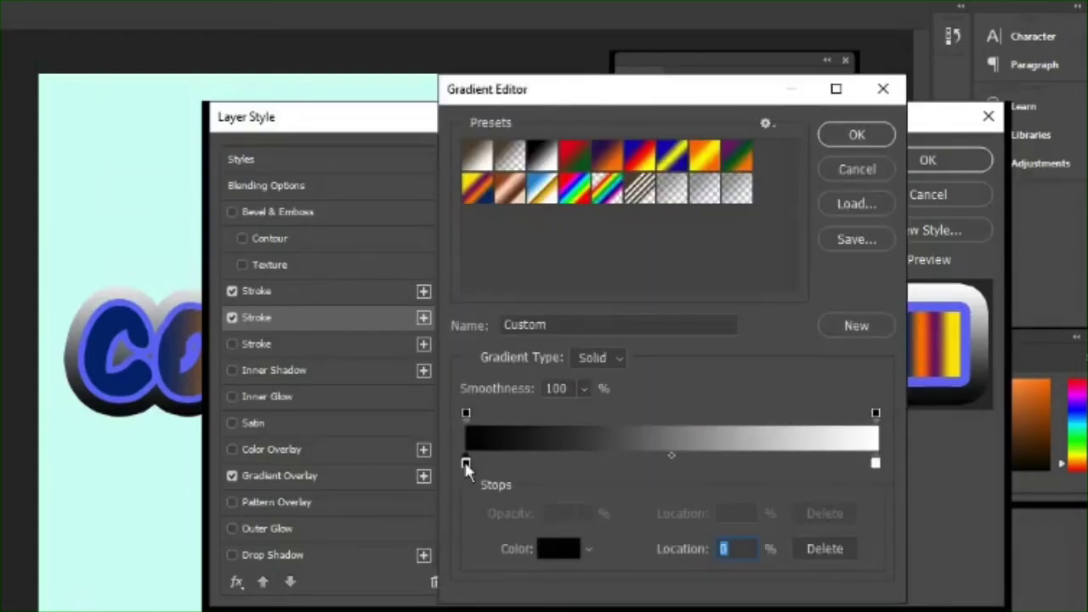
left_click(545, 551)
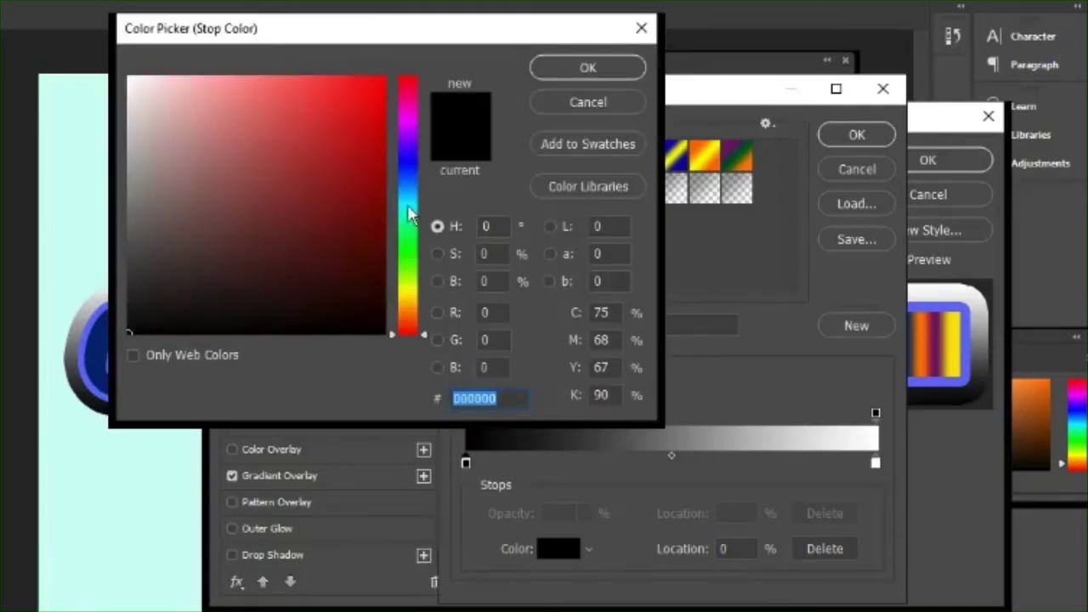
left_click_drag(408, 206, 415, 183)
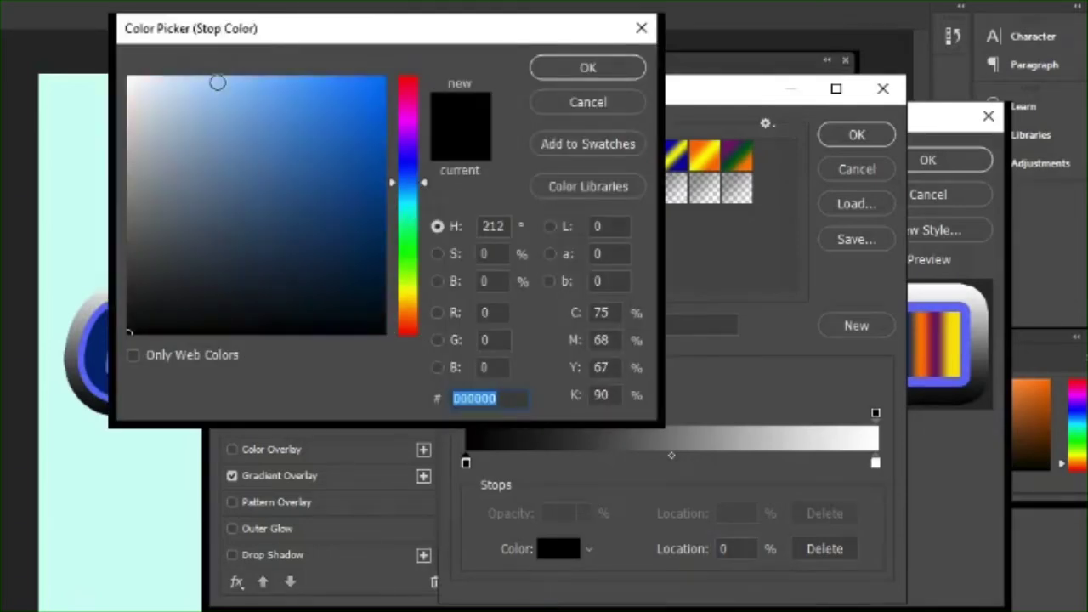
left_click(213, 77)
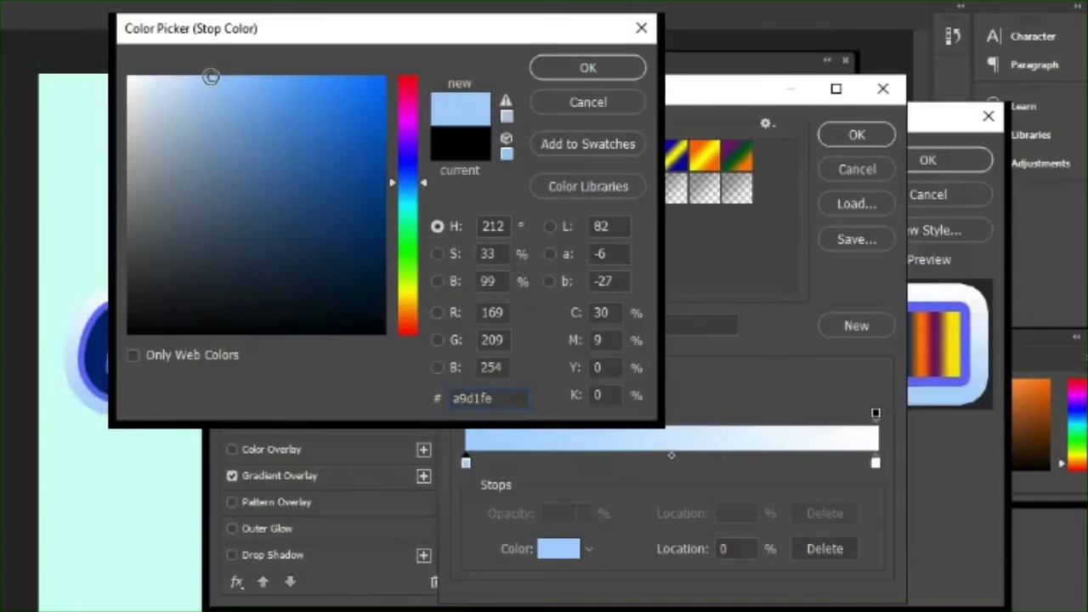
left_click(219, 77)
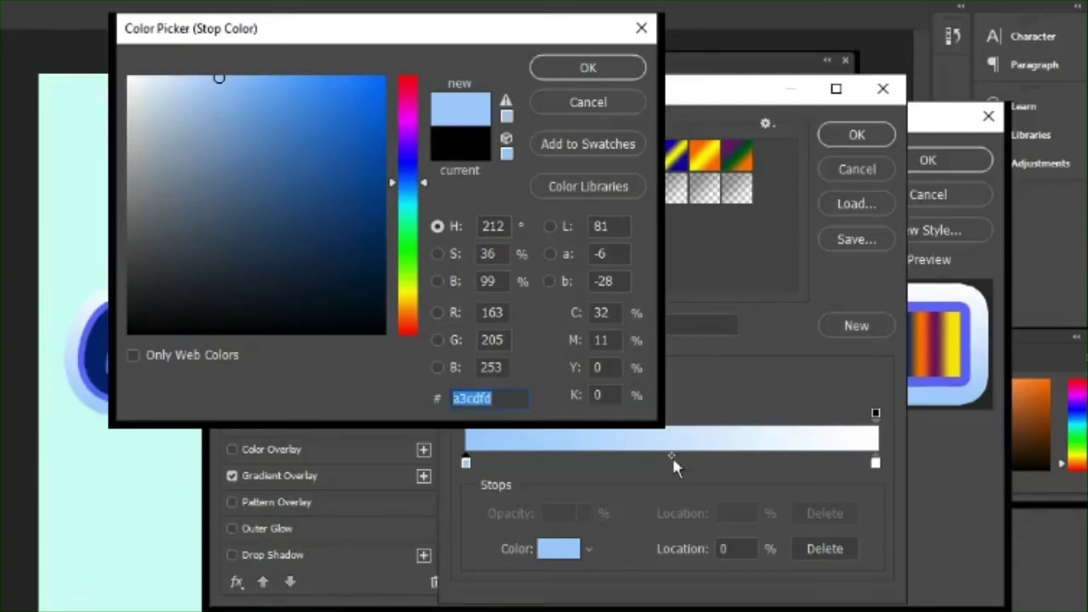
left_click(571, 73)
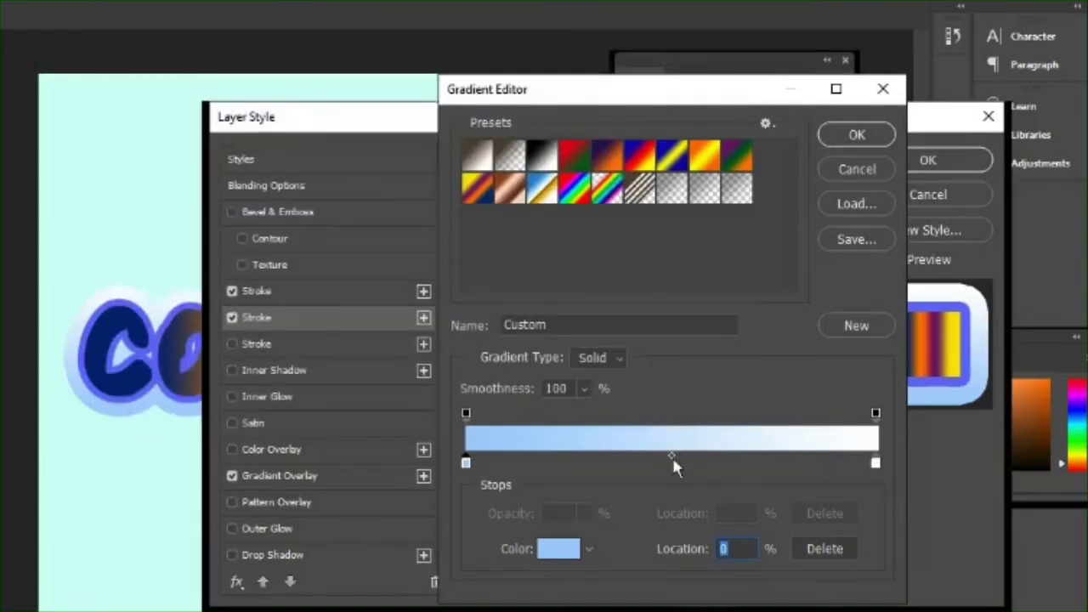
left_click_drag(673, 459, 679, 458)
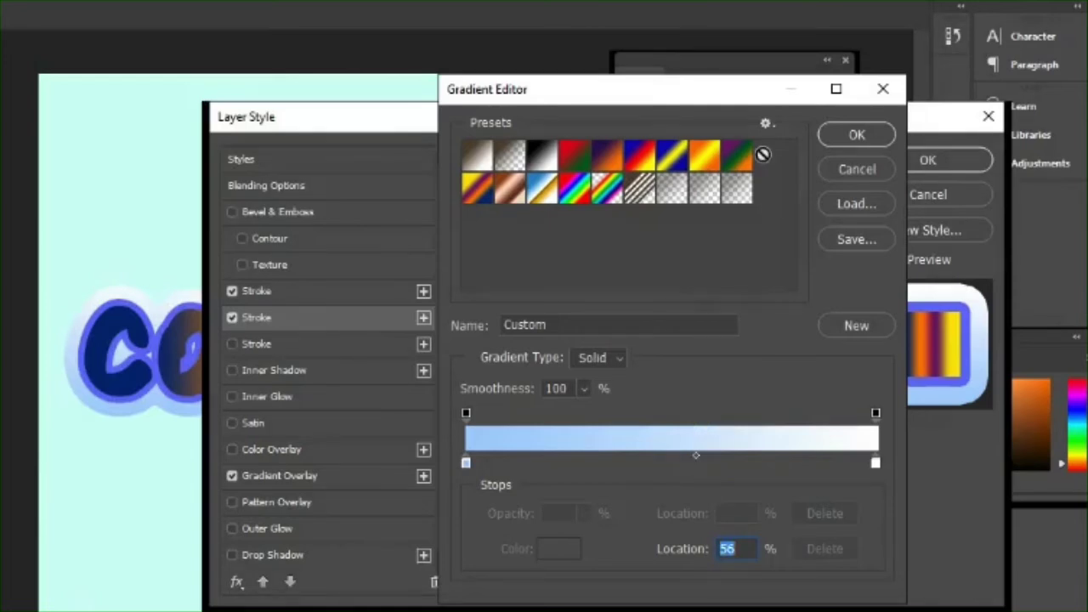
left_click(856, 135)
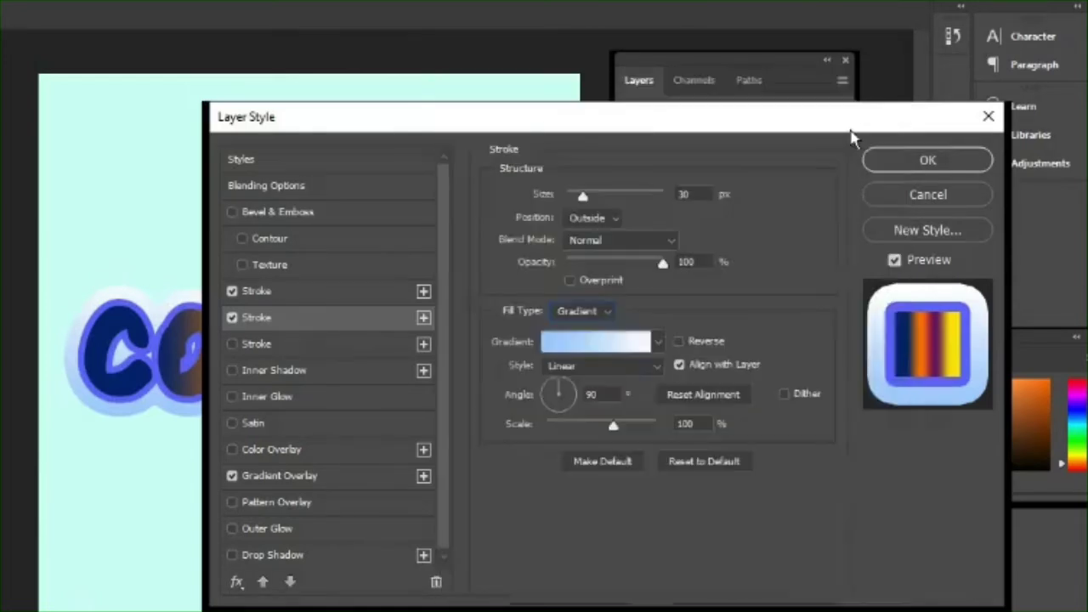
Try the Radial and Angle styles on the second stroke's gradient, and return it to Linear.
left_click_drag(850, 129, 559, 87)
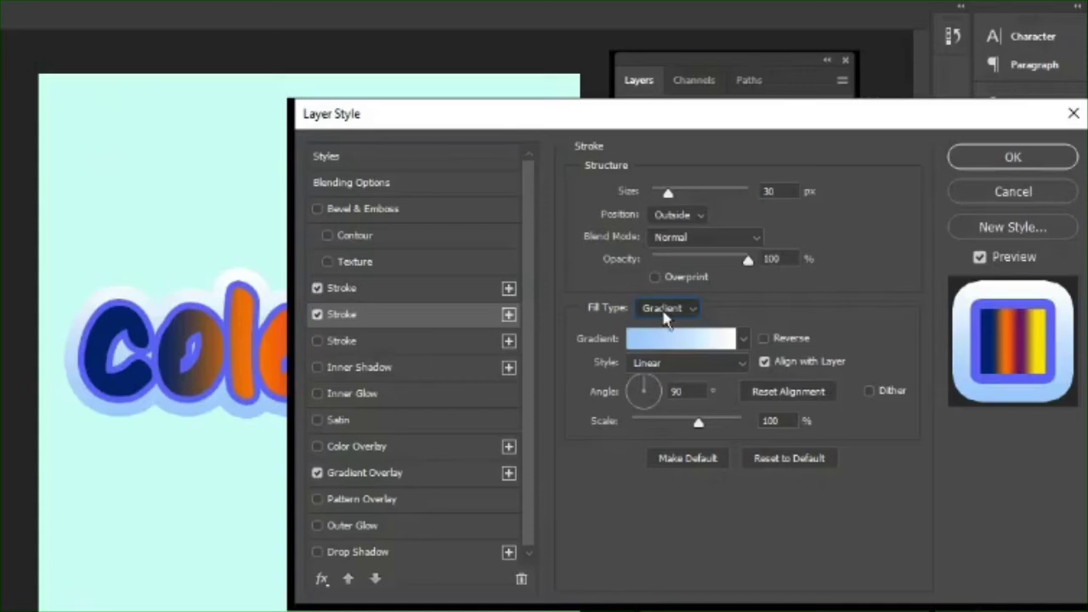
key("Down")
key("Up")
left_click(722, 363)
key("Down")
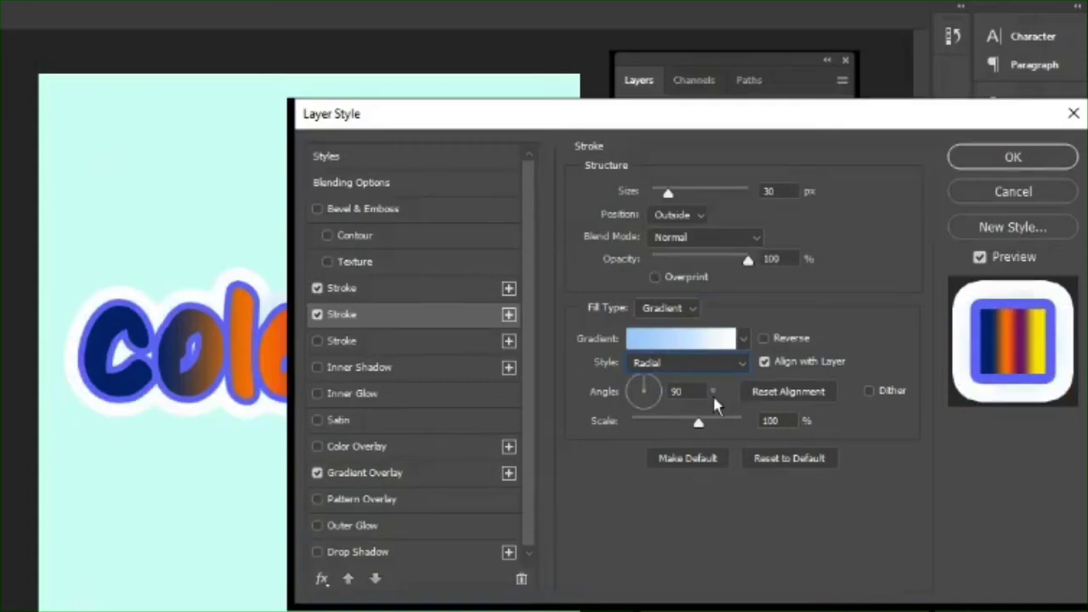
left_click_drag(651, 127, 656, 100)
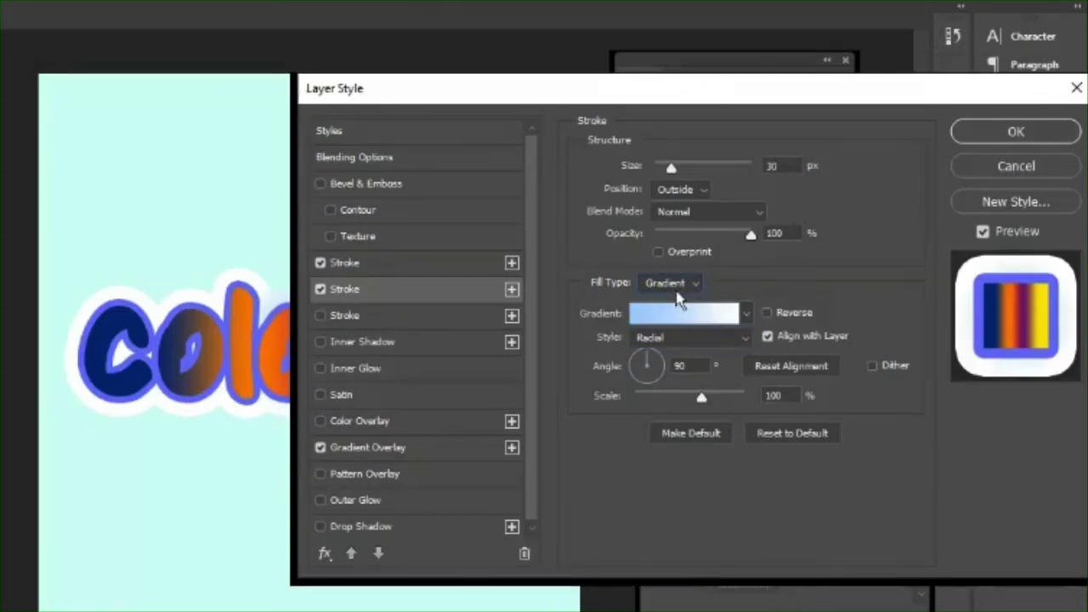
left_click(678, 336)
scroll(679, 336, "down", 1)
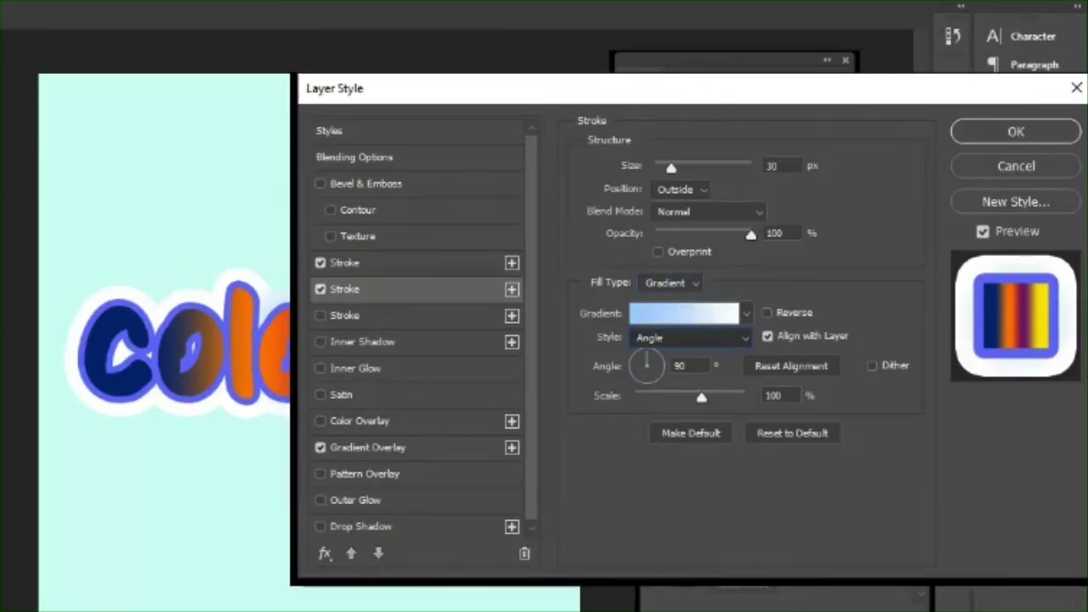
scroll(680, 338, "up", 2)
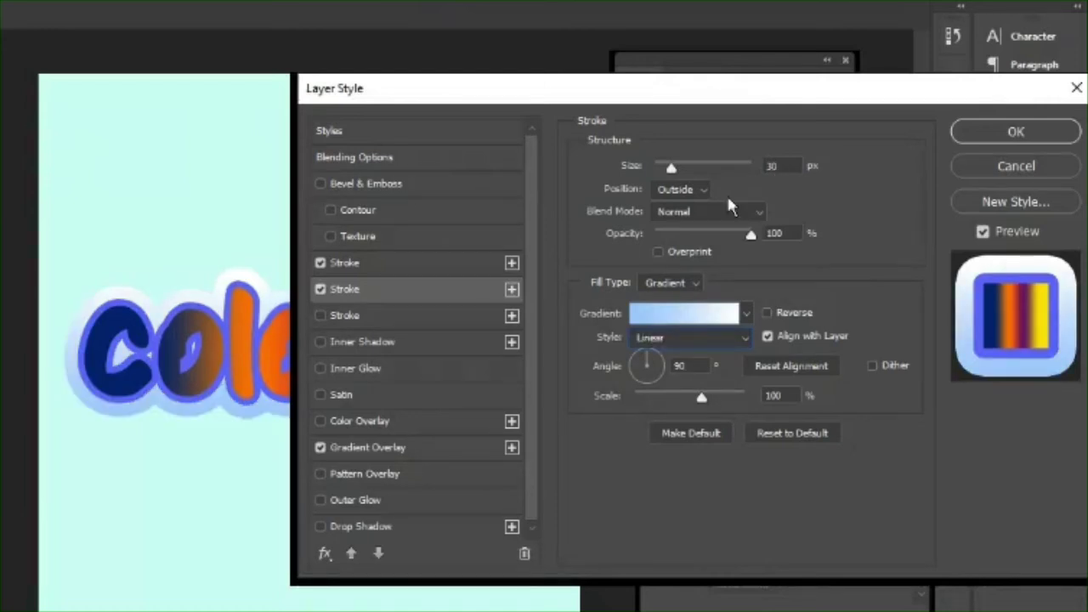
Set the second stroke's gradient angle to 45°.
left_click_drag(415, 85, 715, 143)
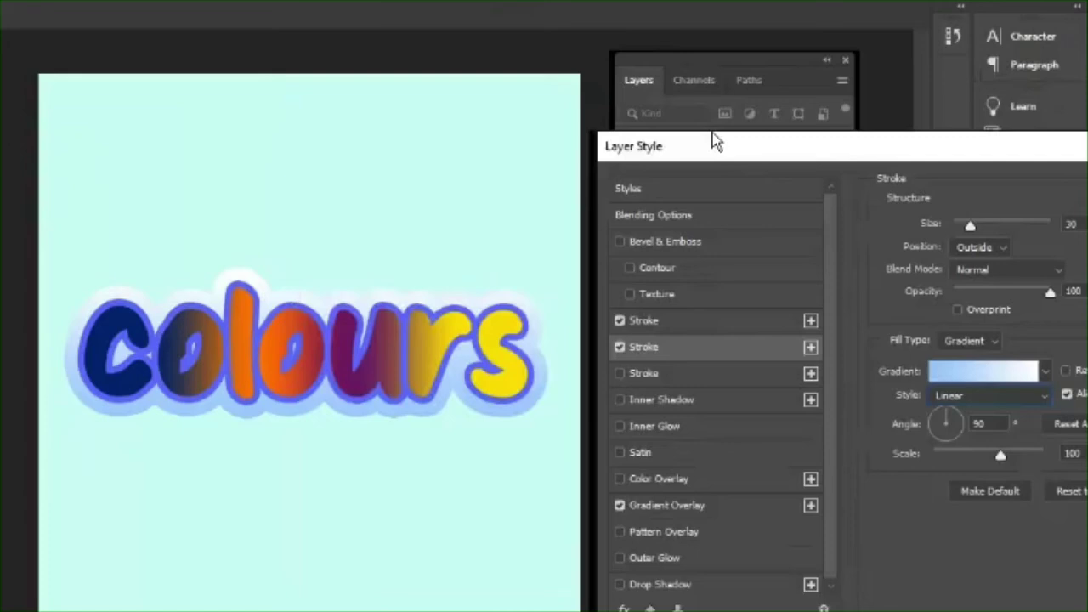
left_click_drag(876, 155, 728, 80)
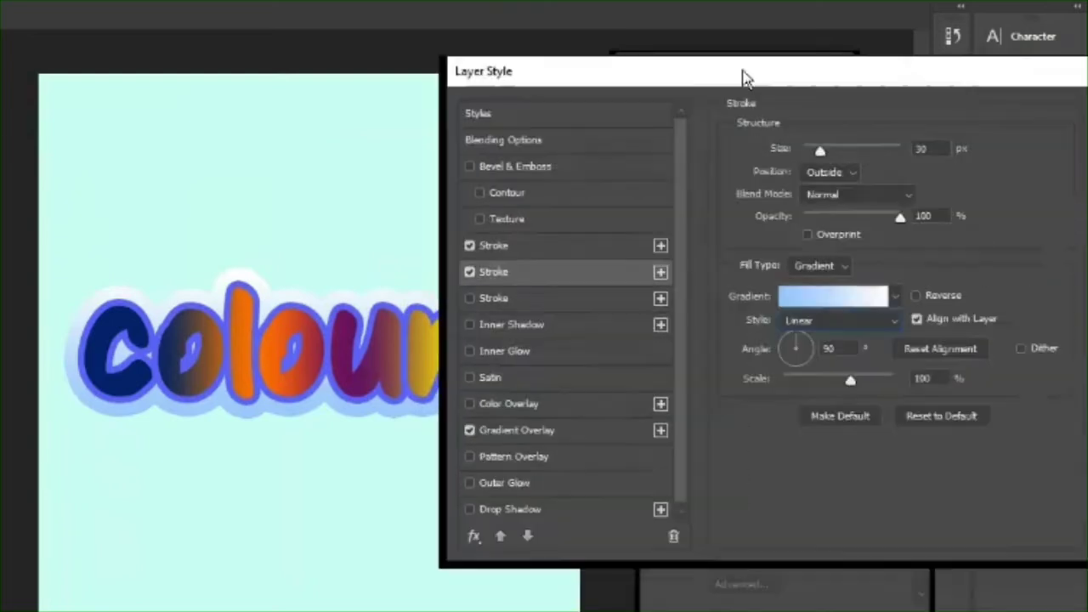
double_click(818, 348)
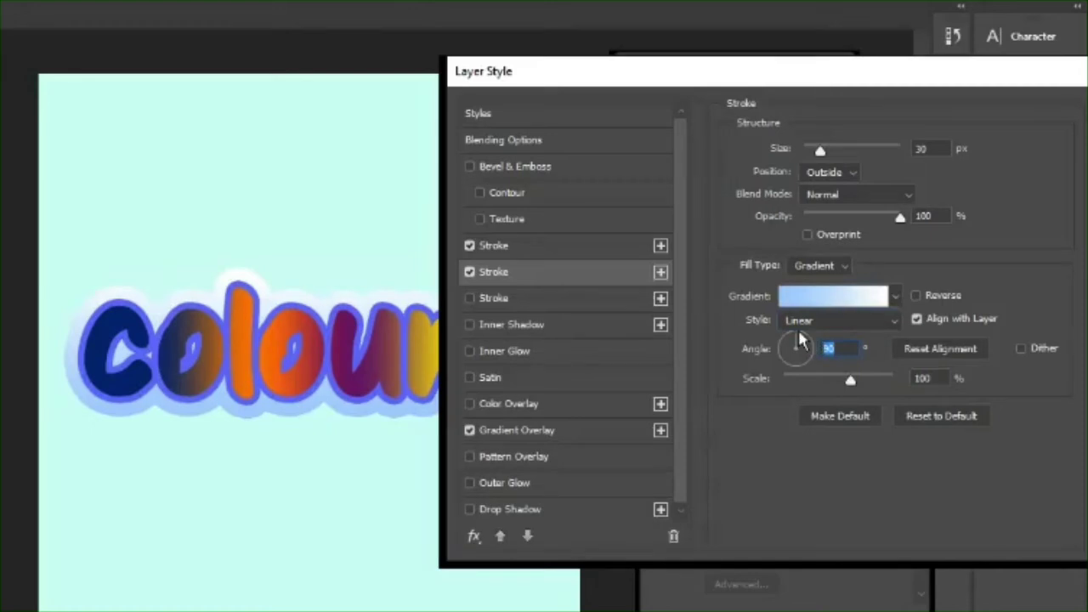
type("45")
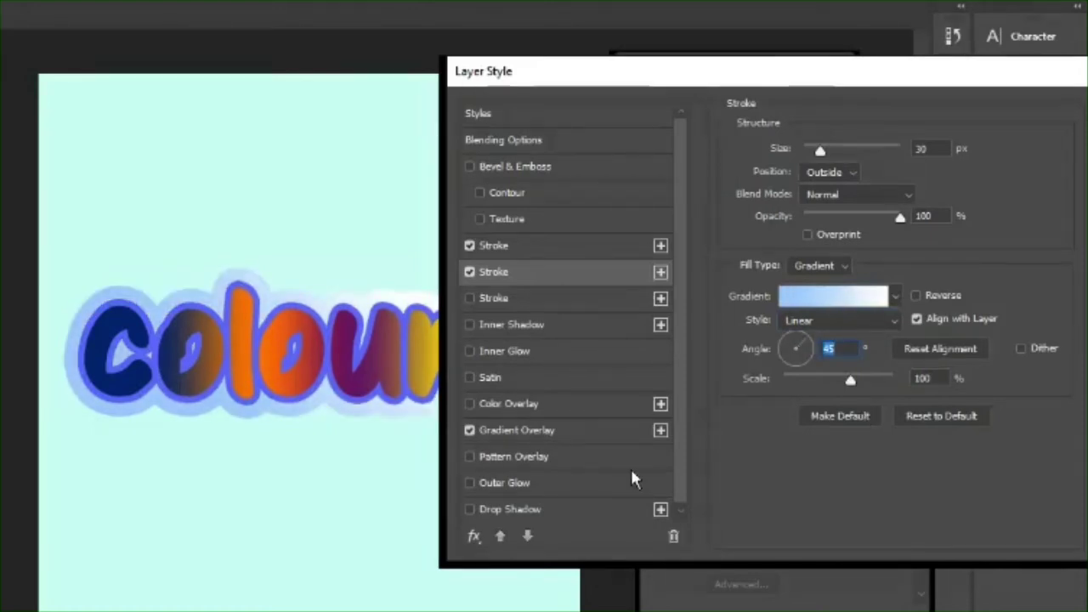
Check the whole word with its outlines uncovered, and set the second stroke's size to 40 px.
left_click_drag(535, 81, 721, 288)
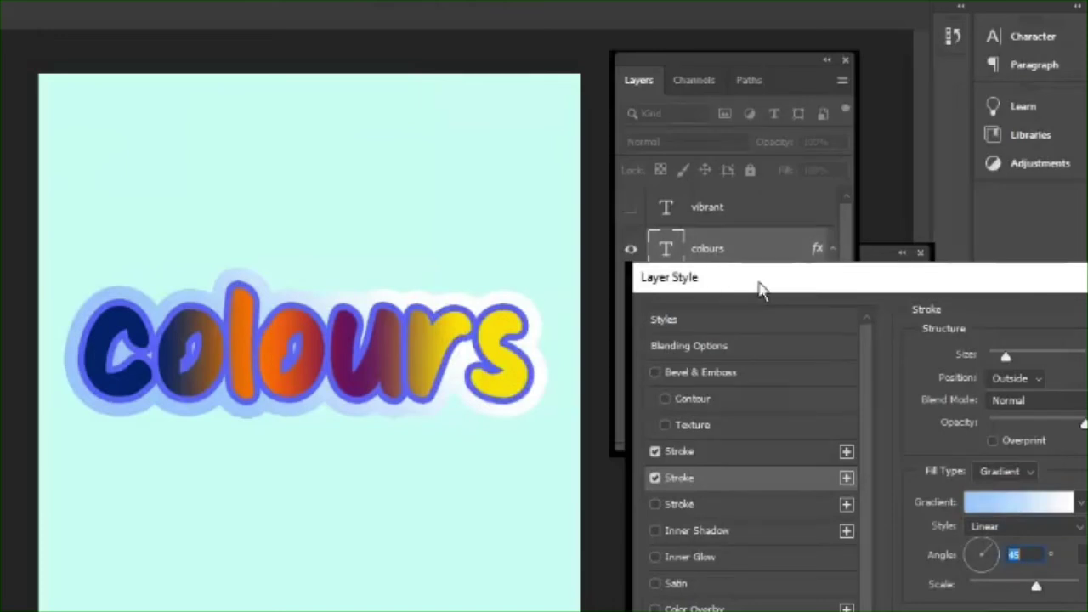
left_click_drag(759, 289, 573, 120)
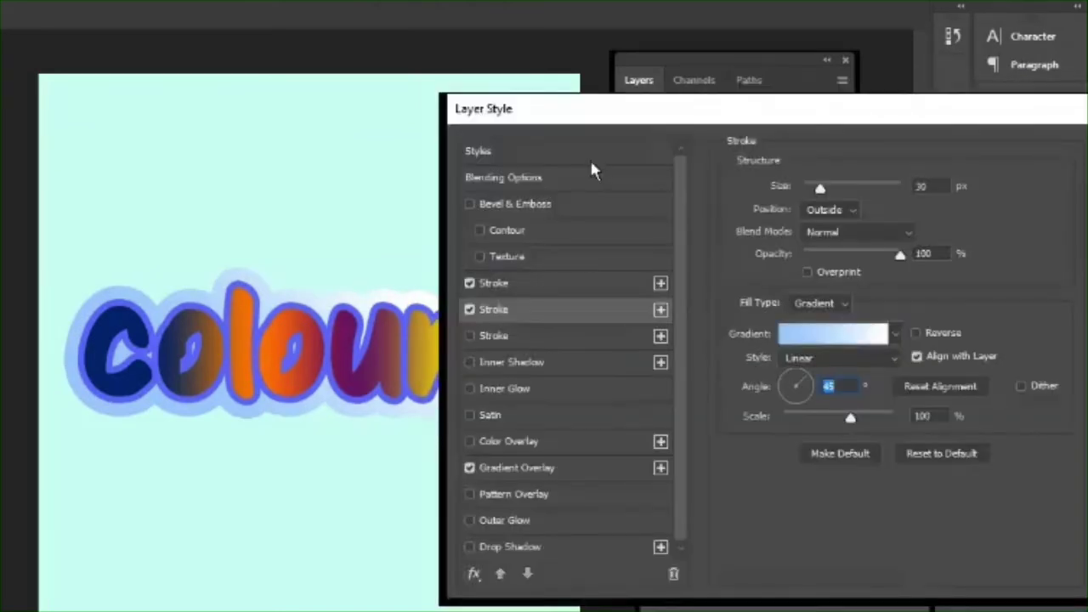
left_click_drag(977, 117, 826, 107)
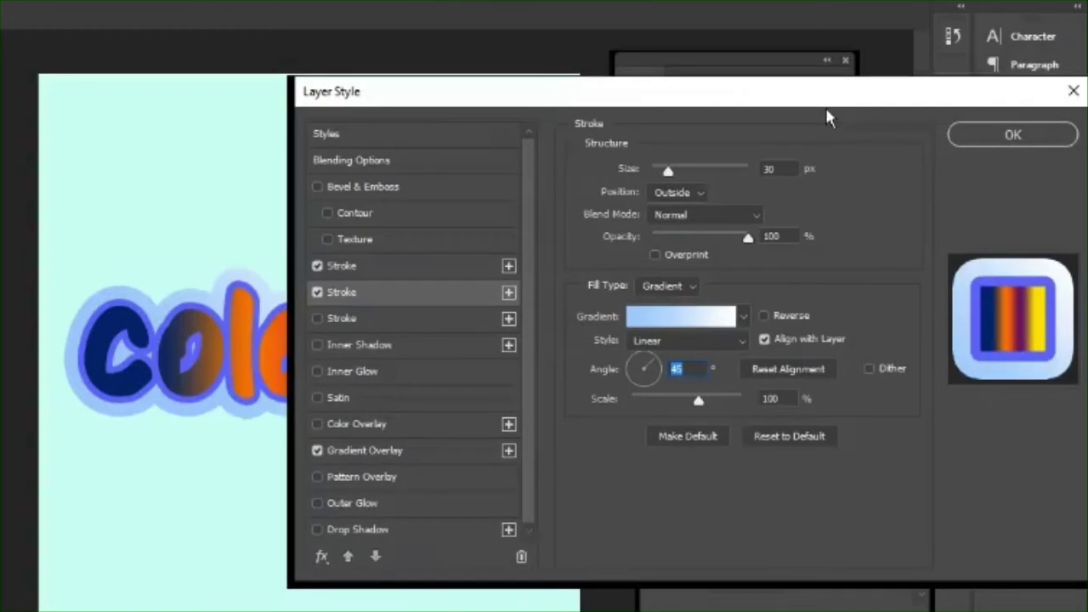
left_click_drag(661, 100, 572, 95)
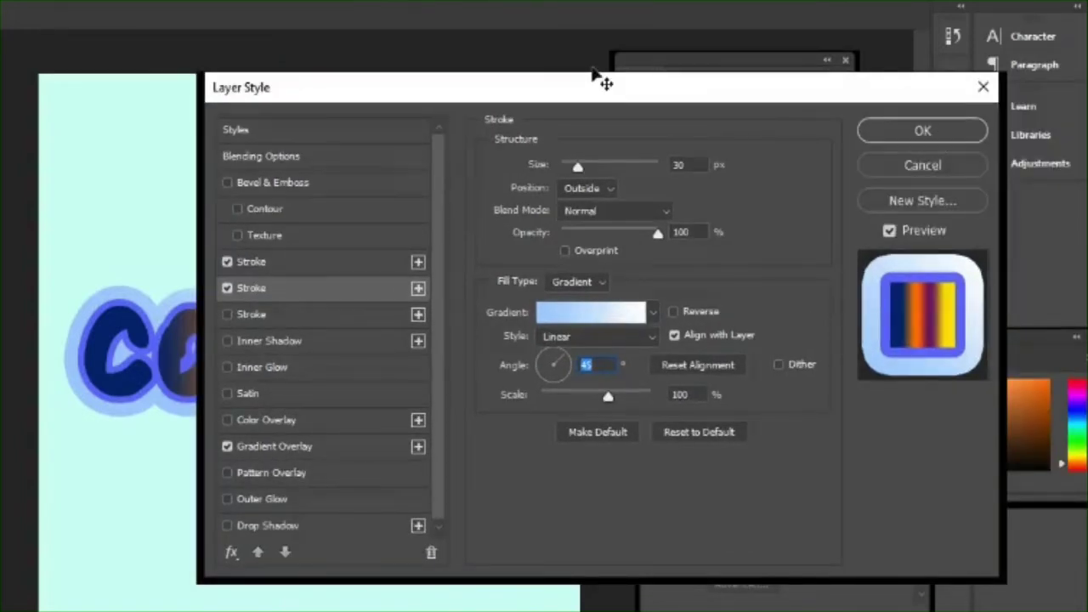
left_click_drag(603, 83, 667, 103)
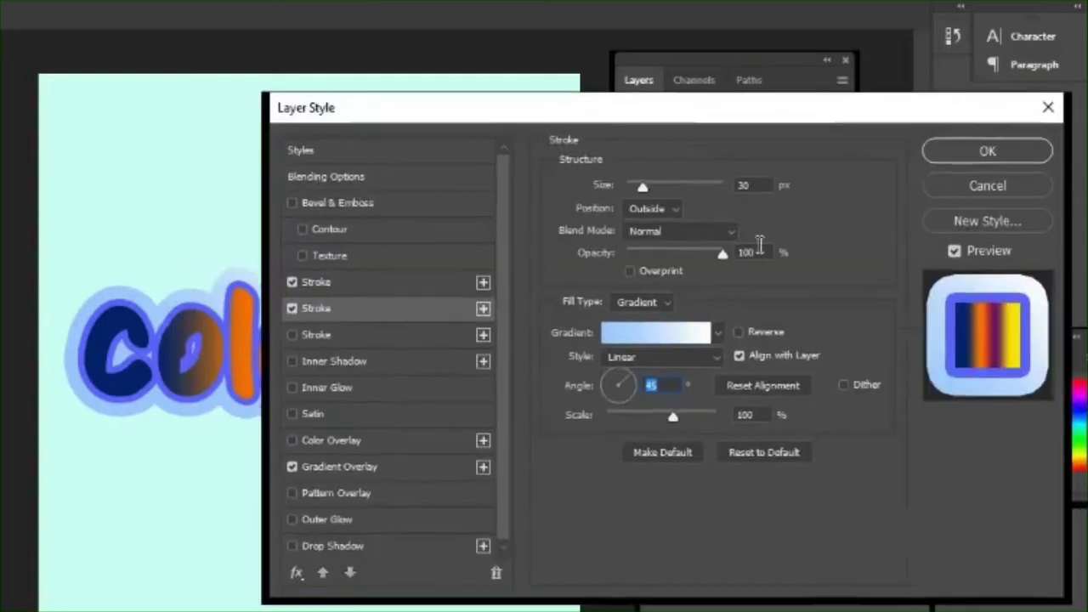
left_click(736, 186)
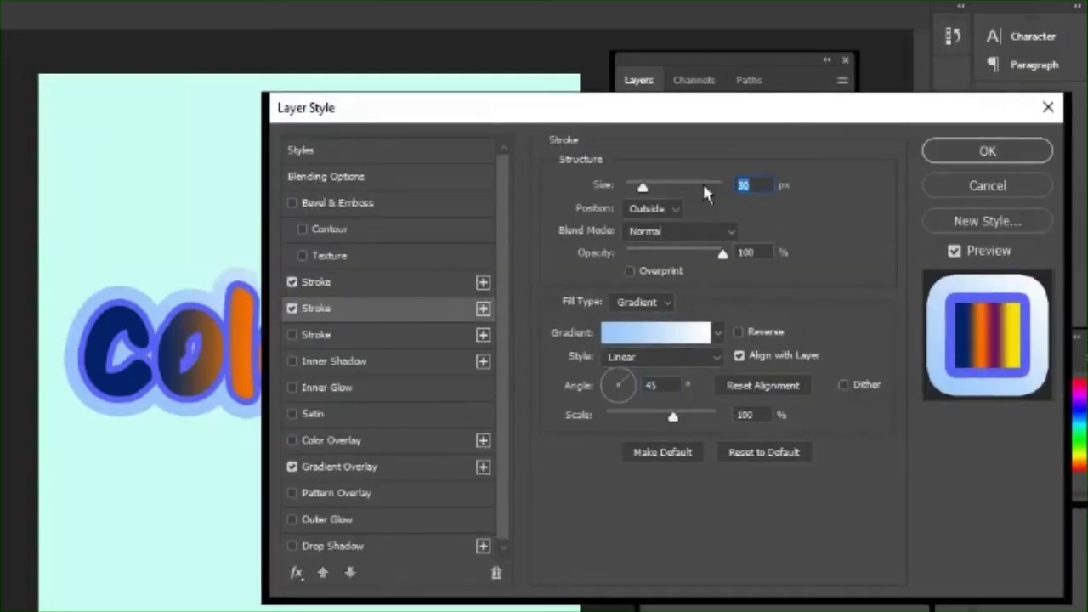
type("40")
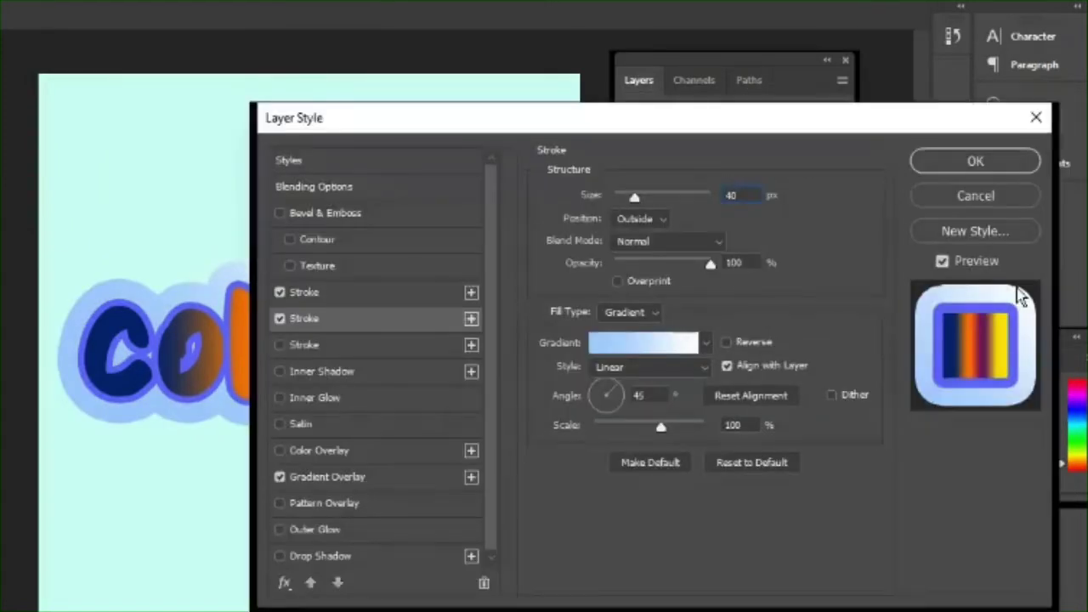
Apply the layer style changes and nudge the "colours" text slightly downward on the canvas.
left_click(954, 166)
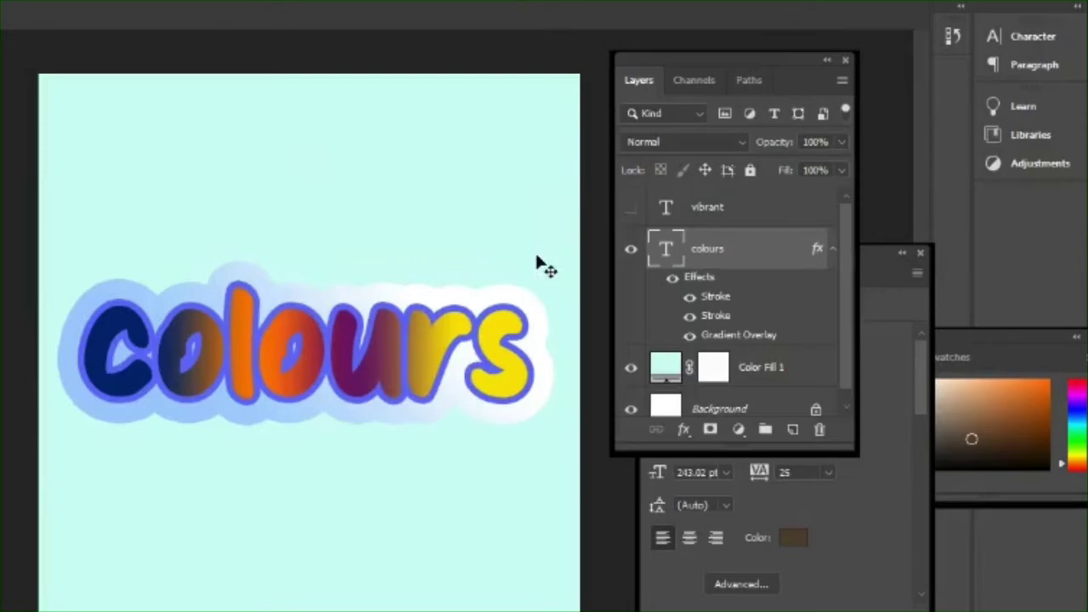
left_click_drag(289, 366, 286, 373)
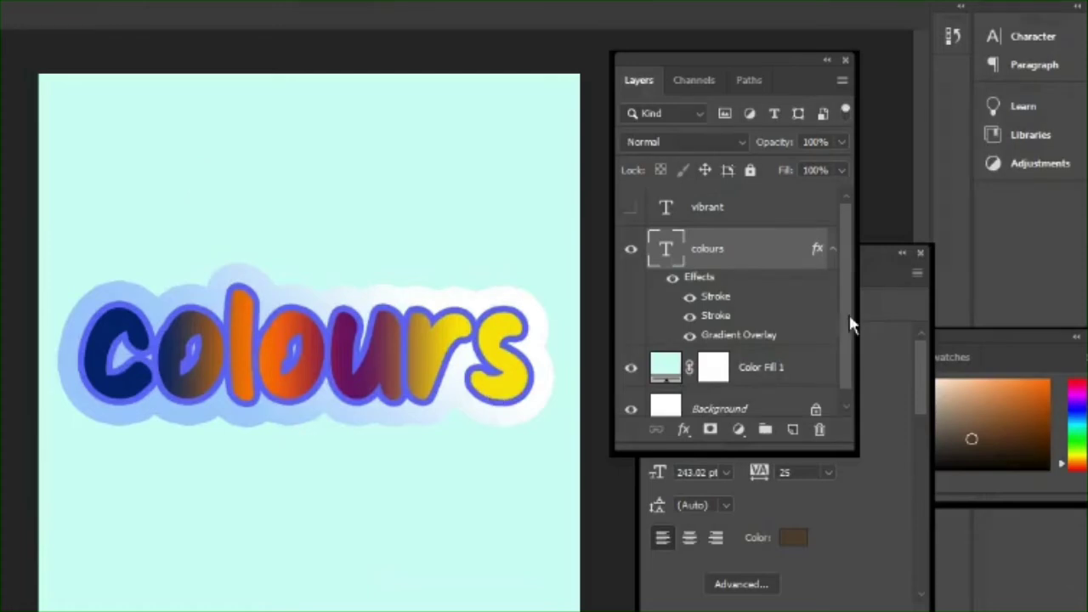
Add a Solid Color fill layer above Color Fill 1 in dark brown #23160b as the new background.
scroll(849, 314, "down", 1)
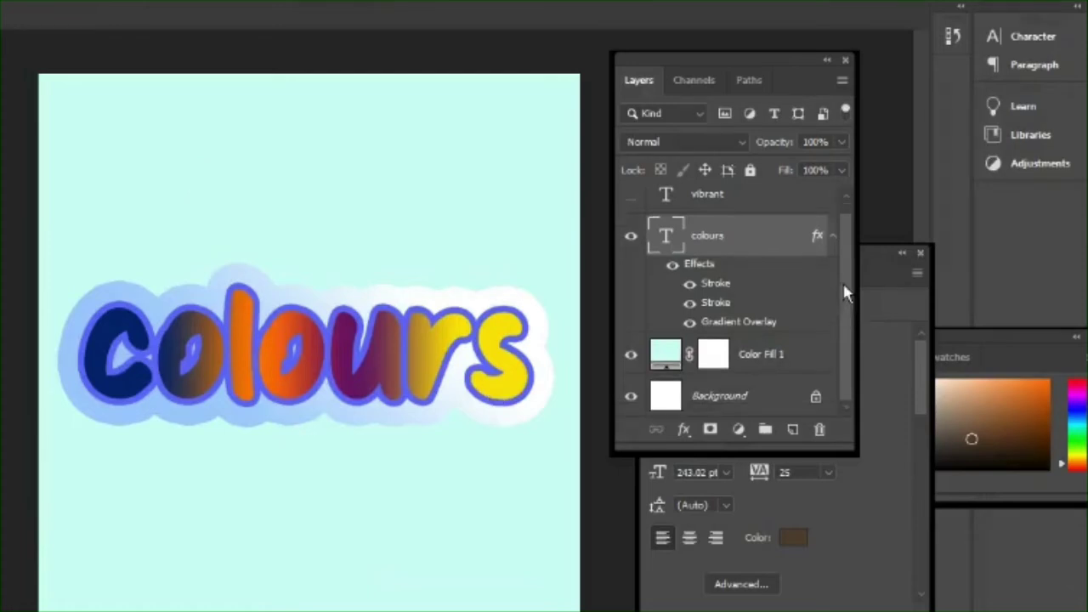
left_click(778, 358)
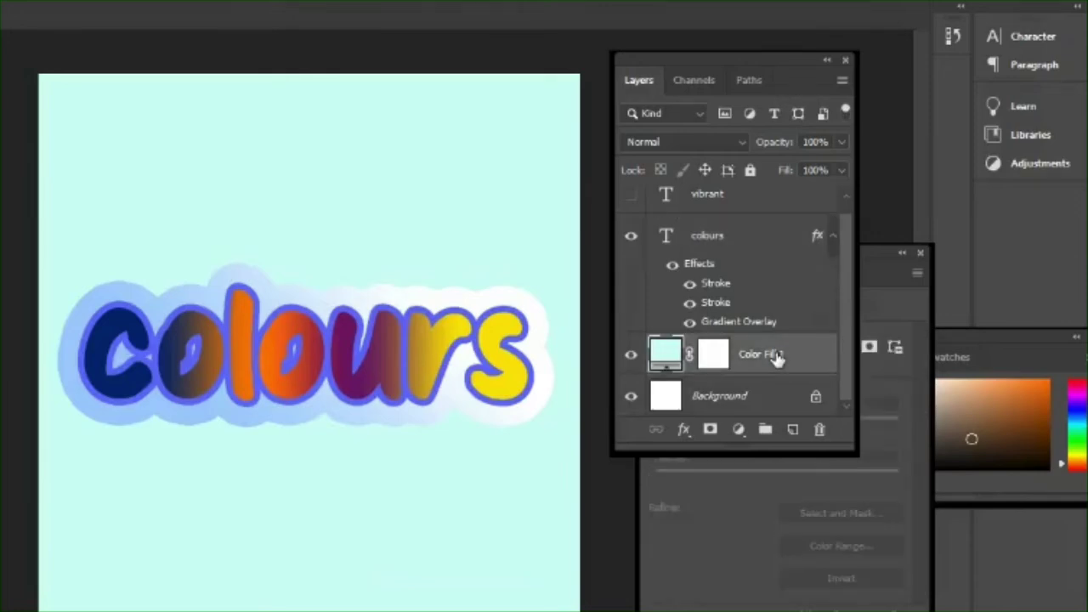
left_click(740, 431)
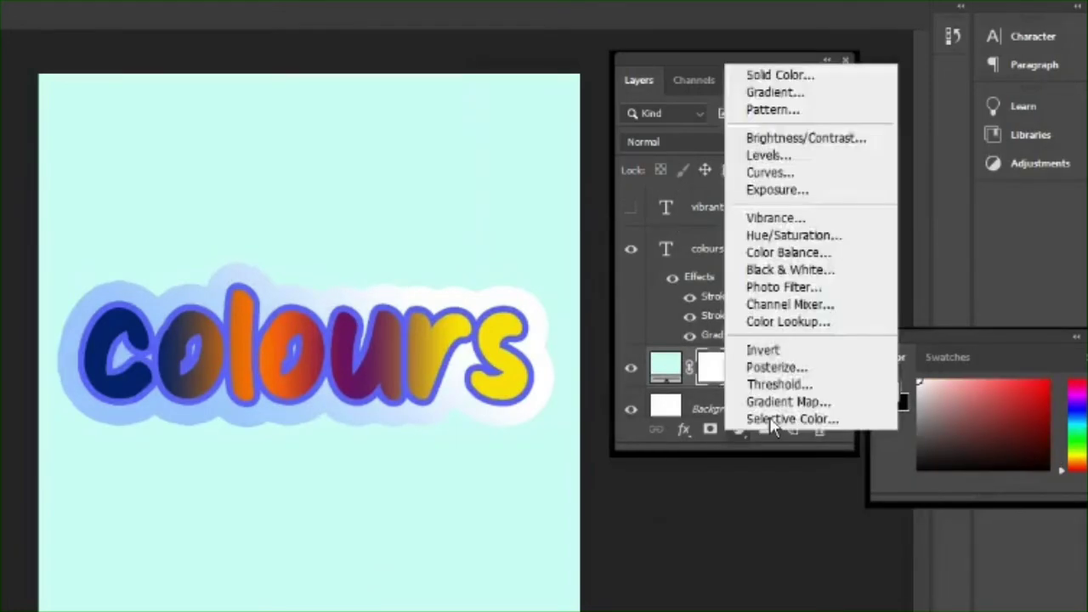
left_click(717, 510)
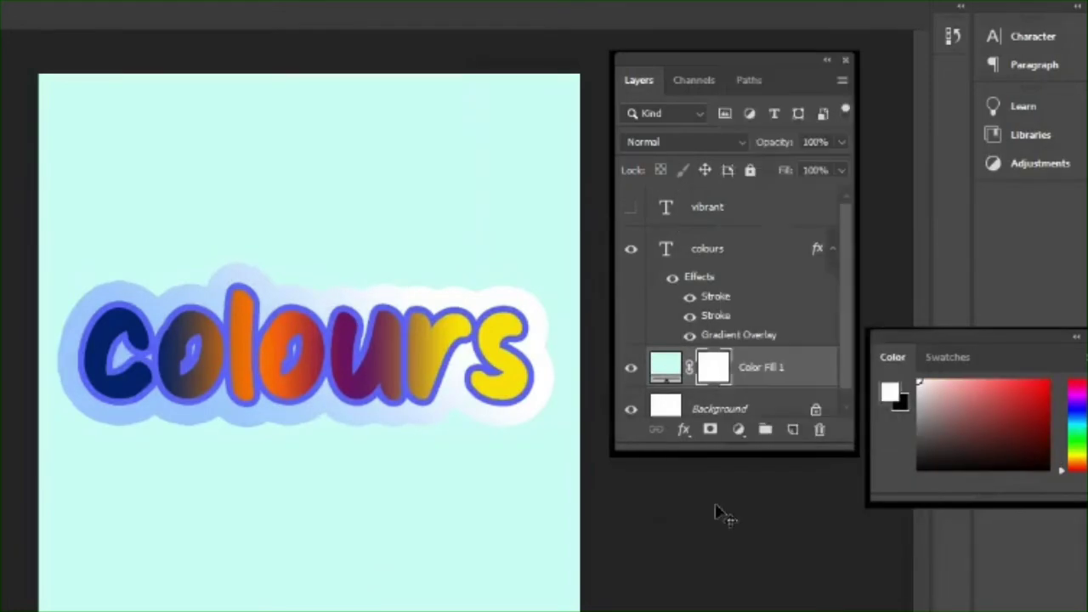
left_click(806, 371)
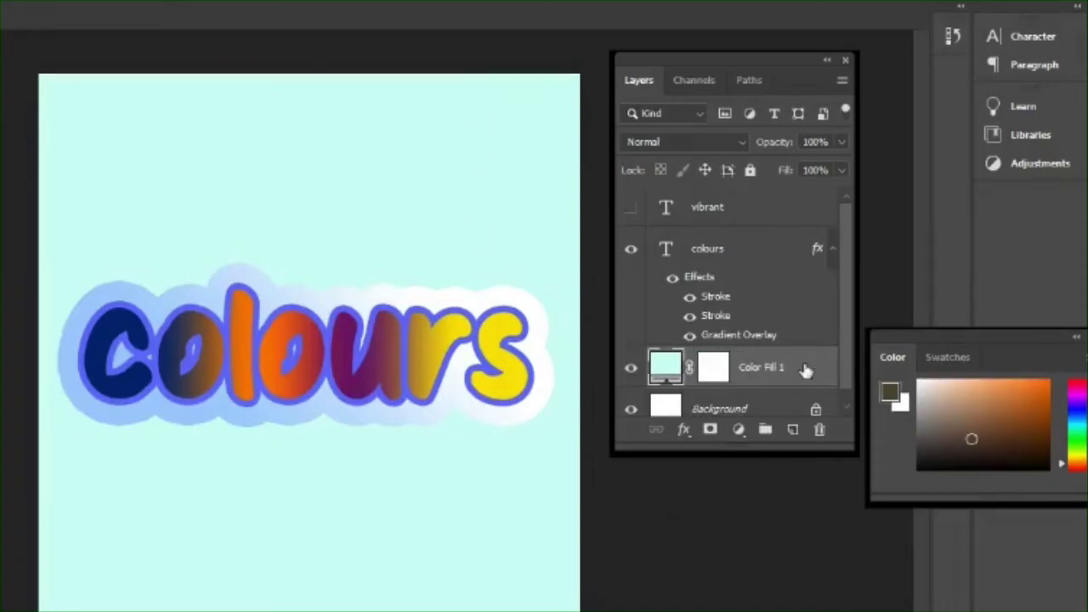
left_click(739, 432)
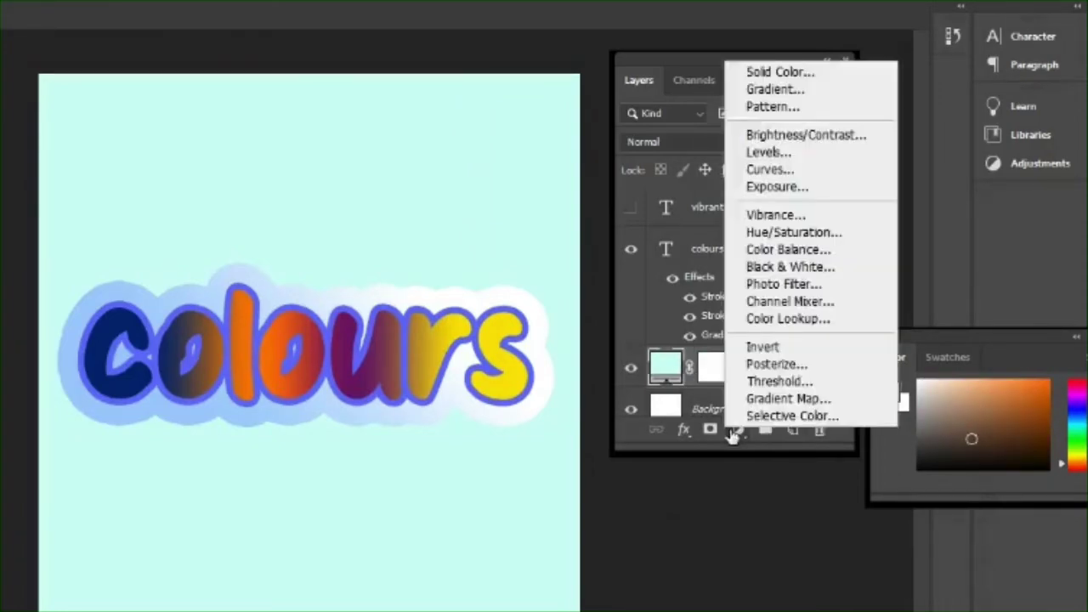
left_click(777, 72)
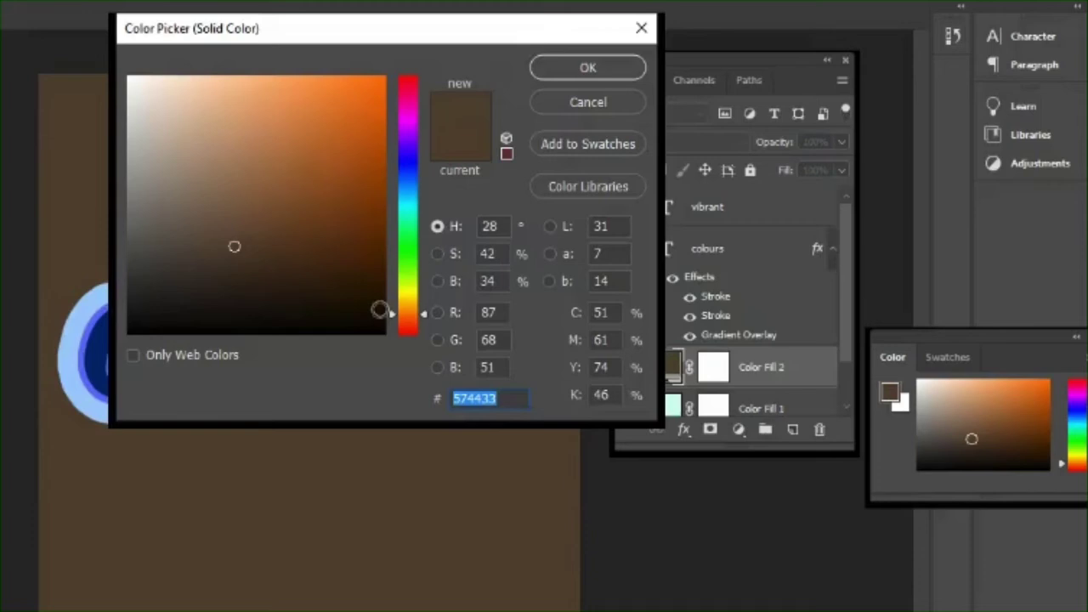
left_click(357, 293)
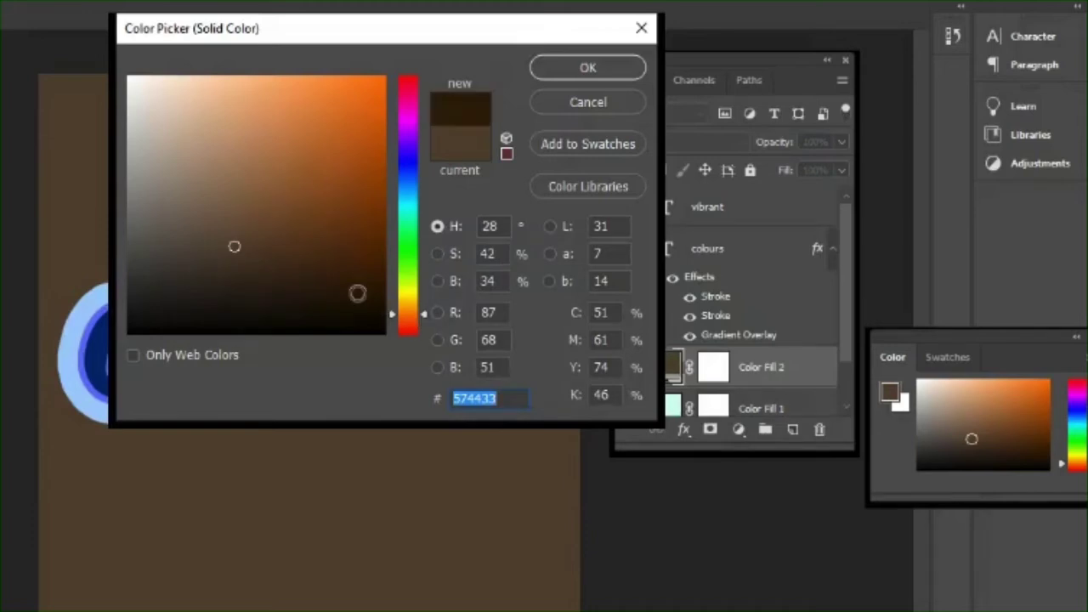
mouse_move(357, 294)
left_mouse_down()
mouse_move(354, 282)
mouse_move(310, 294)
left_mouse_up()
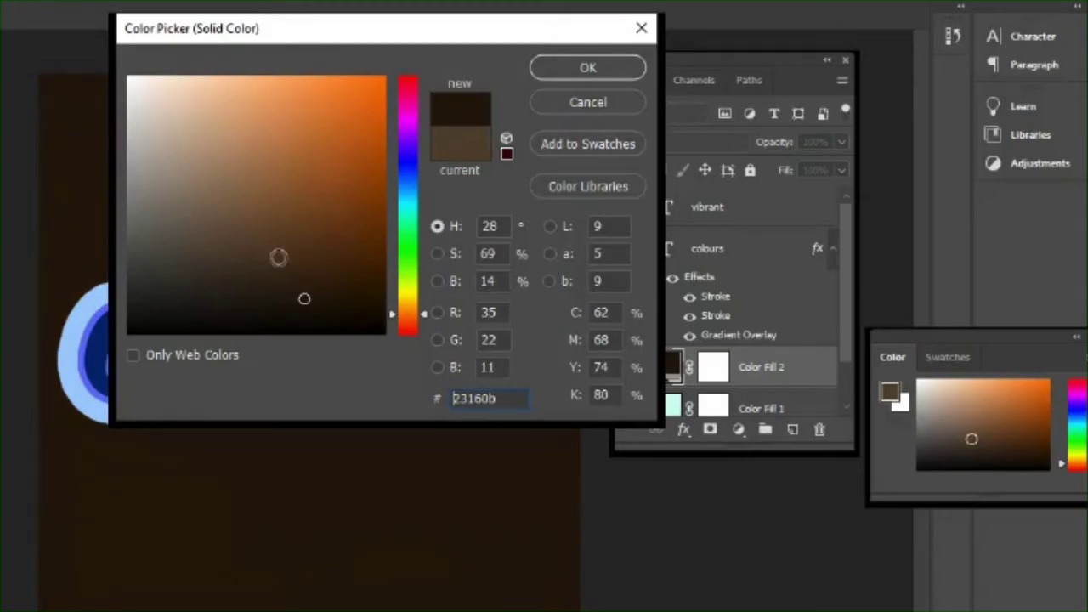
left_click(574, 70)
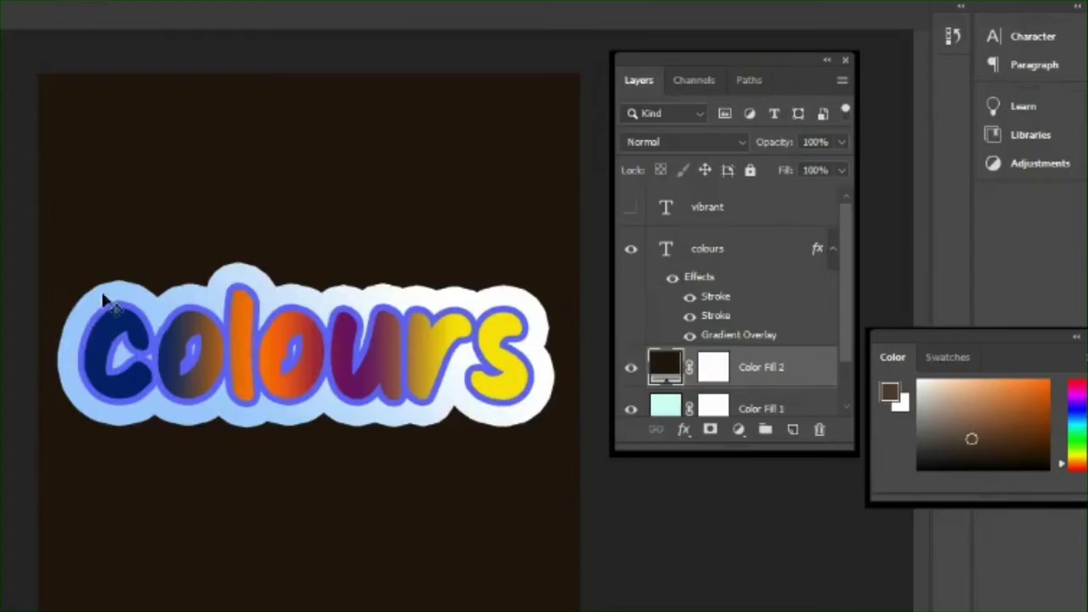
Enable Bevel & Emboss in the "colours" text's layer style and show its settings, keeping part of the word uncovered.
left_click(180, 413)
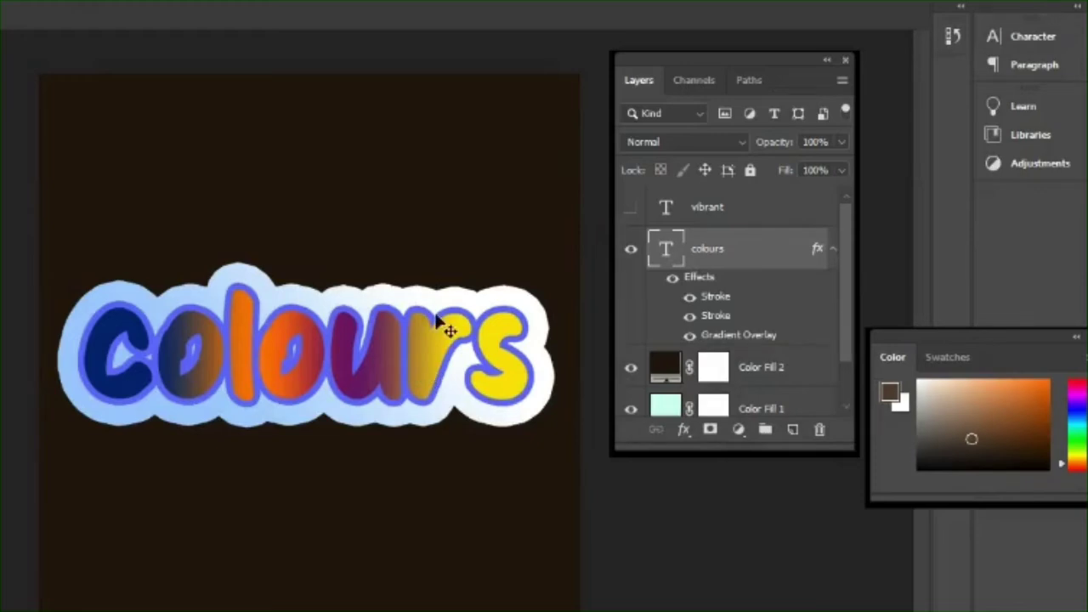
double_click(699, 278)
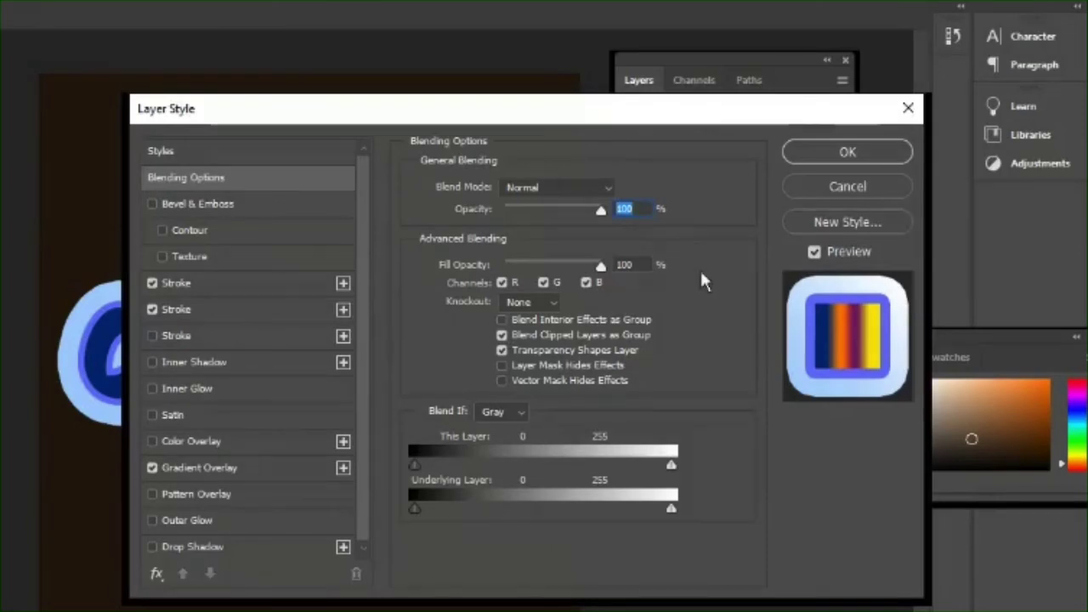
left_click_drag(340, 111, 528, 113)
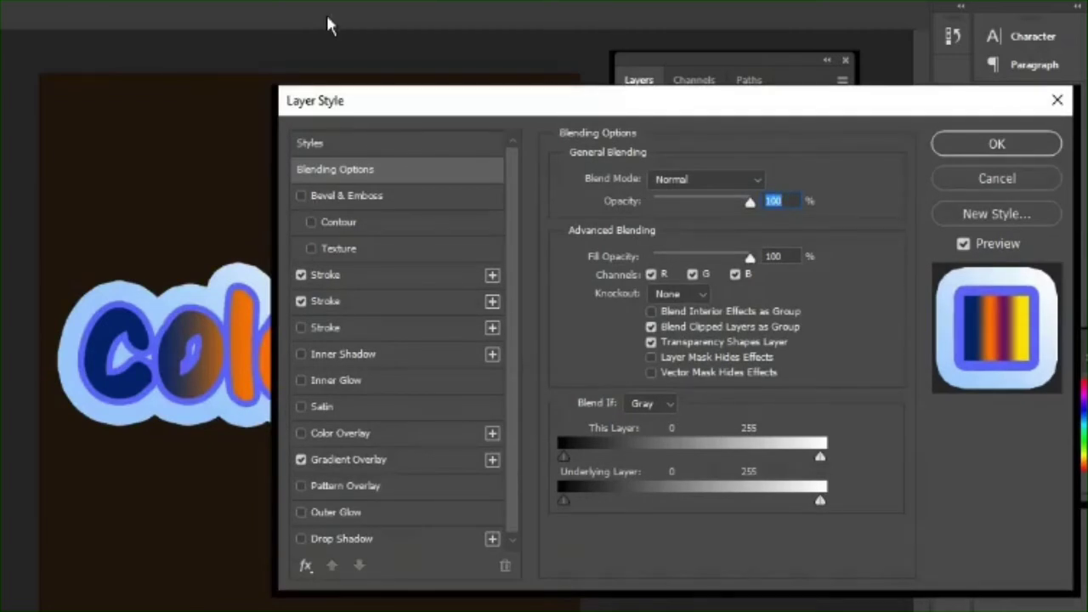
left_click_drag(340, 105, 408, 107)
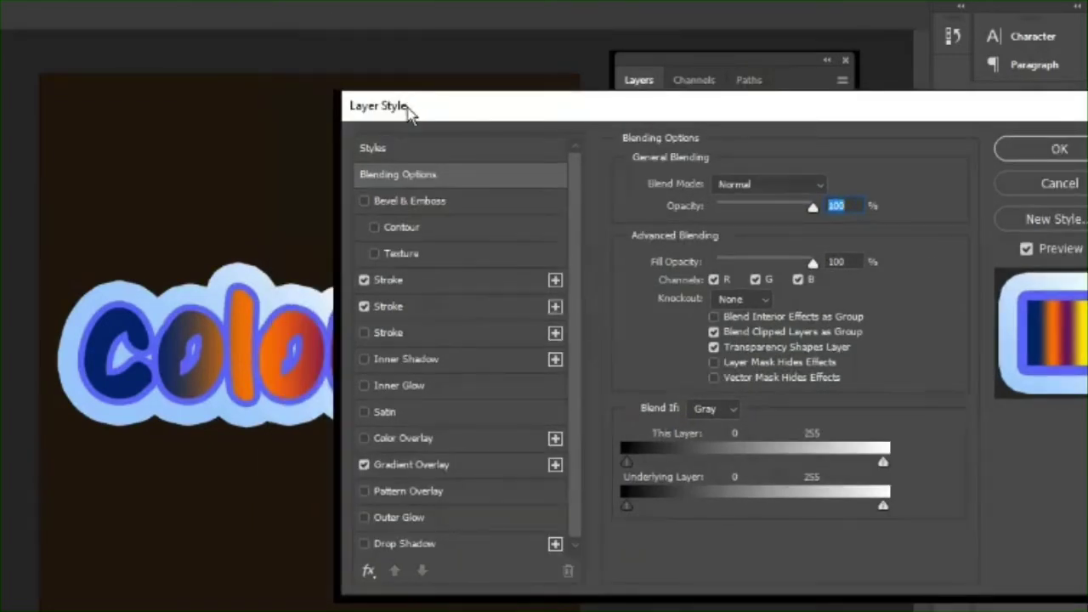
left_click(363, 202)
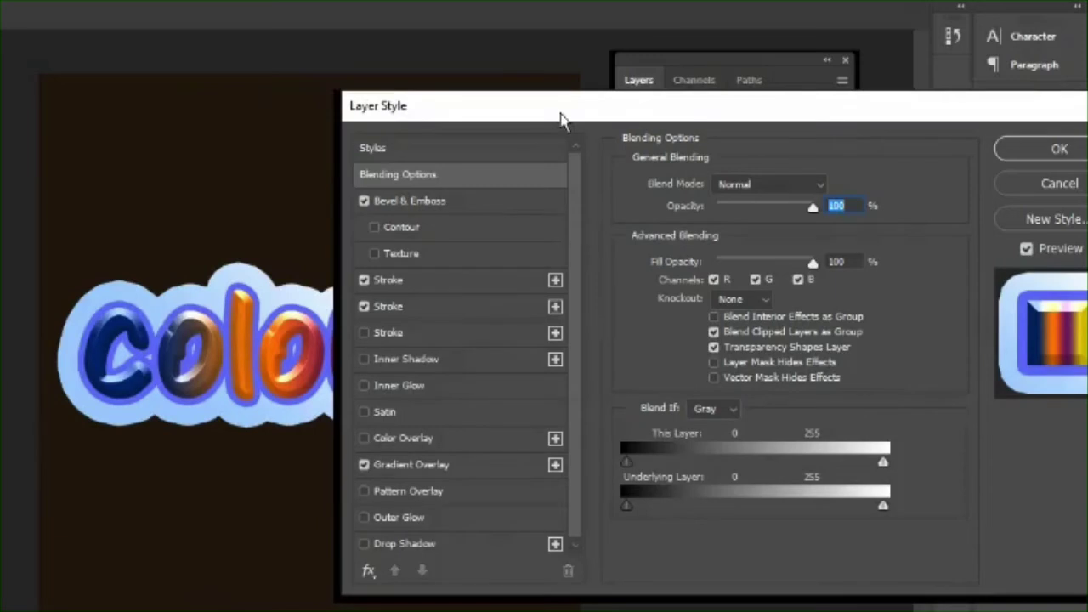
left_click_drag(562, 116, 485, 123)
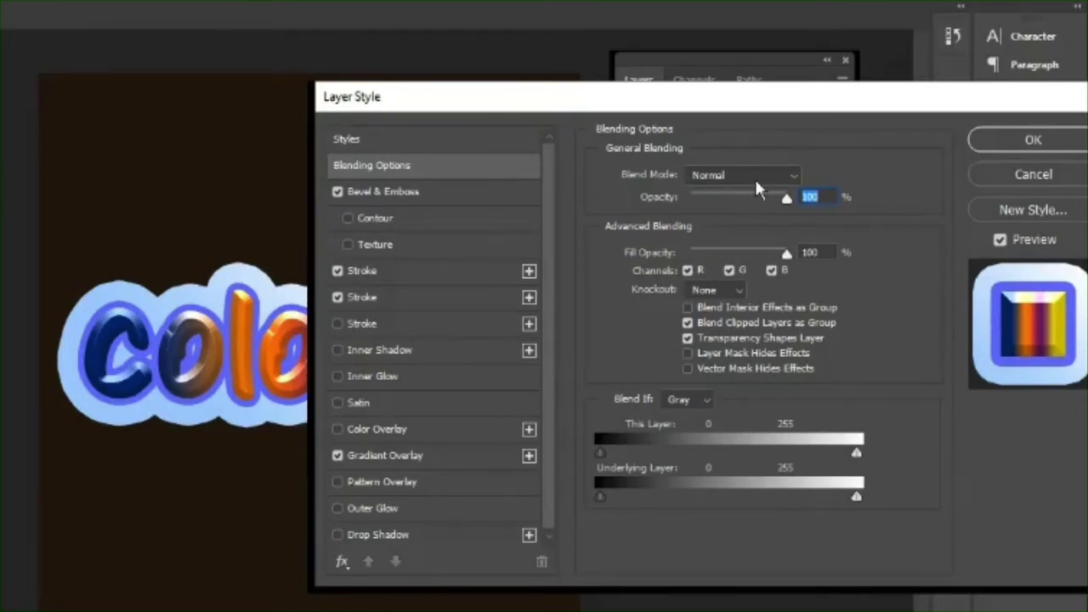
left_click(401, 194)
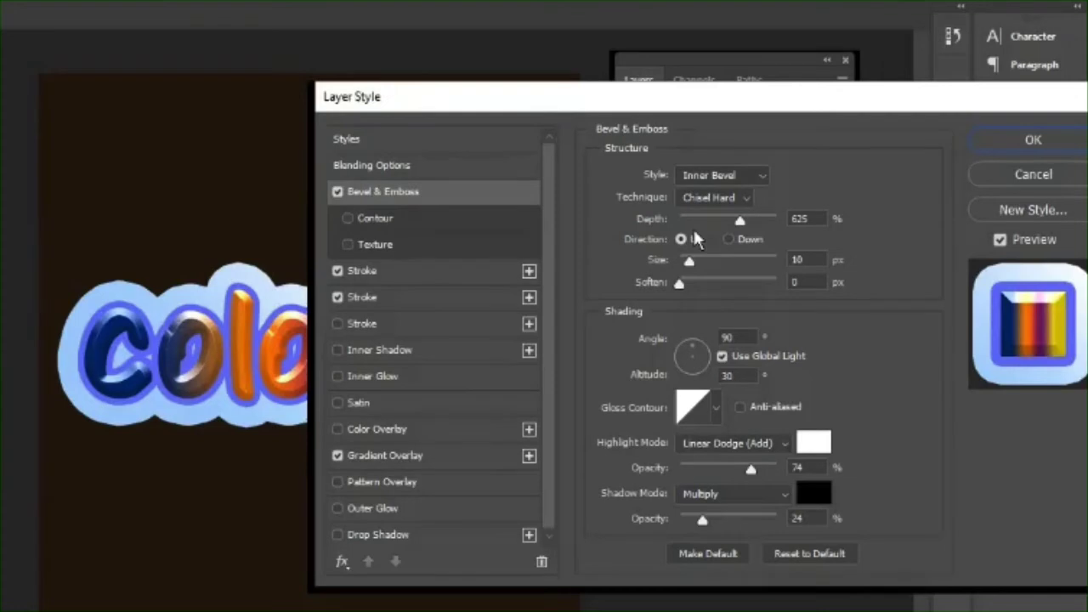
Try the Emboss, Pillow Emboss and Stroke Emboss styles for the bevel on the text.
left_click(723, 175)
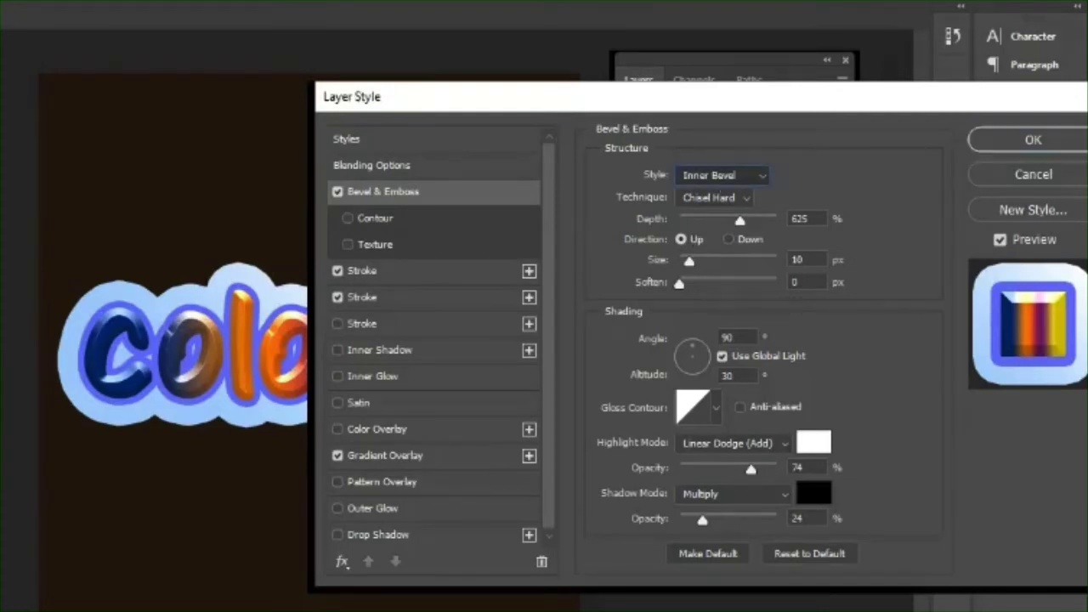
key("Up")
left_click(695, 174)
left_click(700, 192)
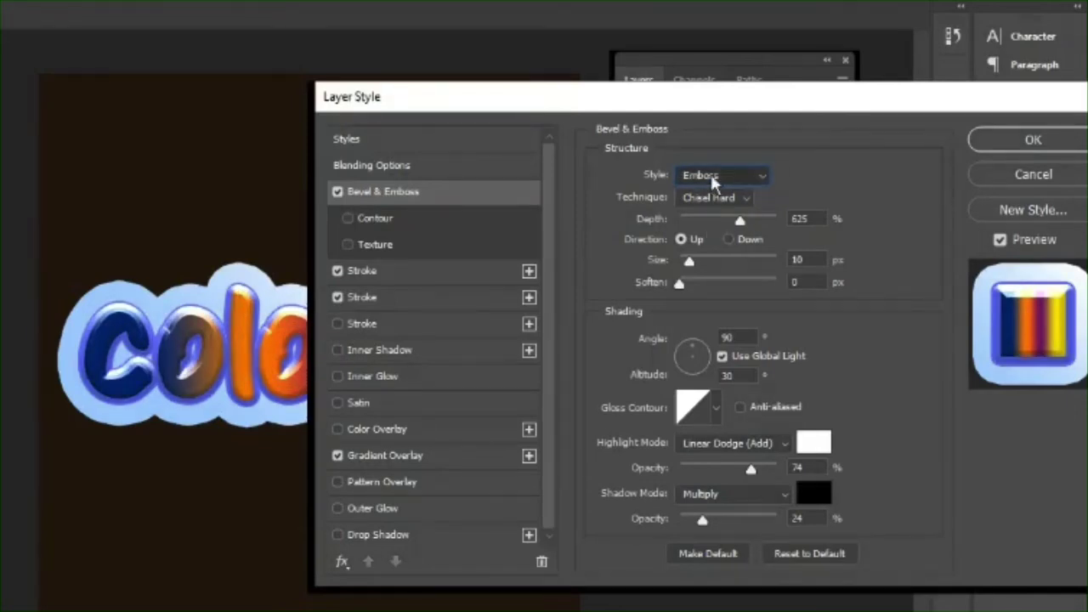
left_click(713, 175)
left_click(714, 193)
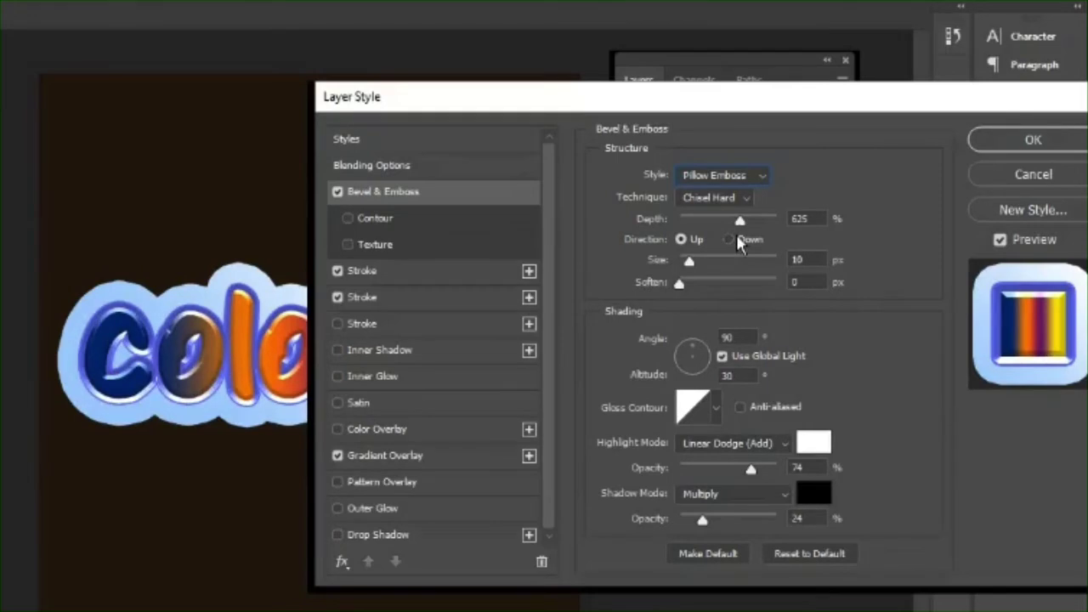
scroll(716, 176, "up", 3)
scroll(716, 176, "down", 4)
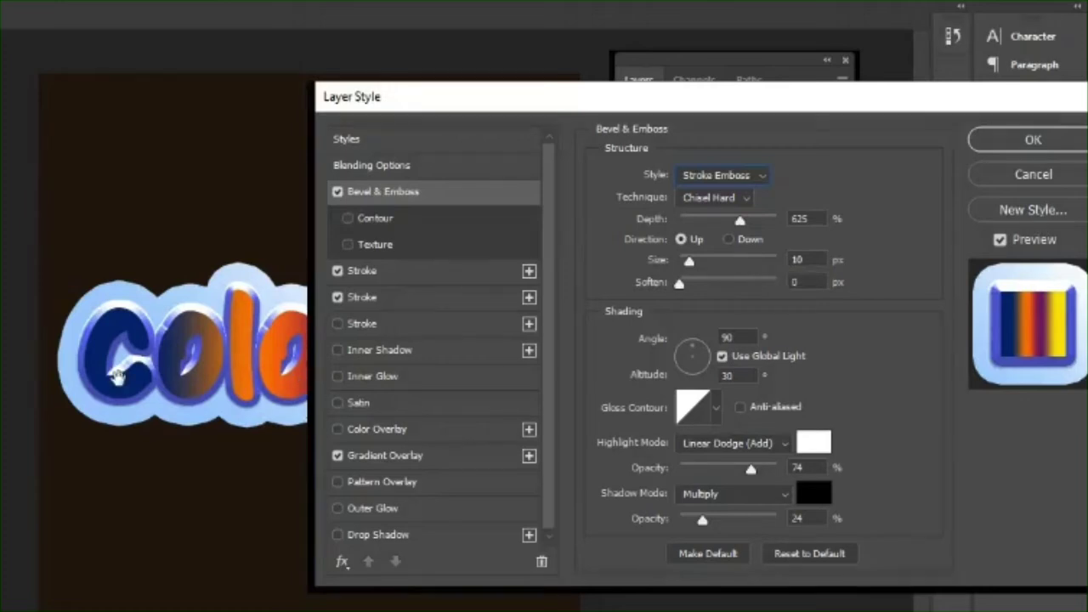
Uncover the whole word to compare the bevel styles, and set the style to Outer Bevel.
left_click_drag(442, 108, 711, 114)
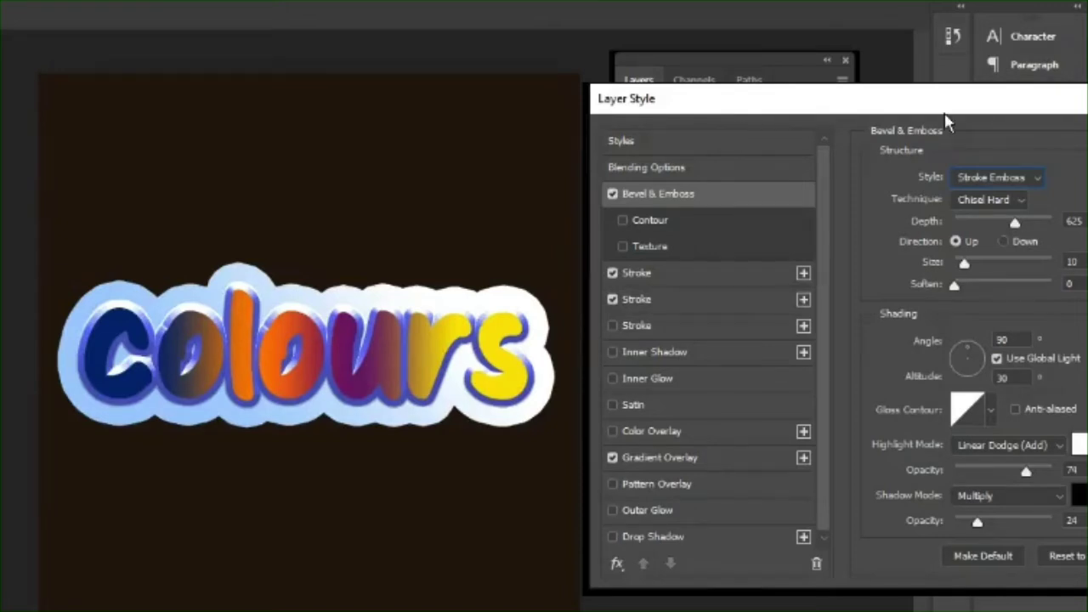
scroll(995, 177, "up", 2)
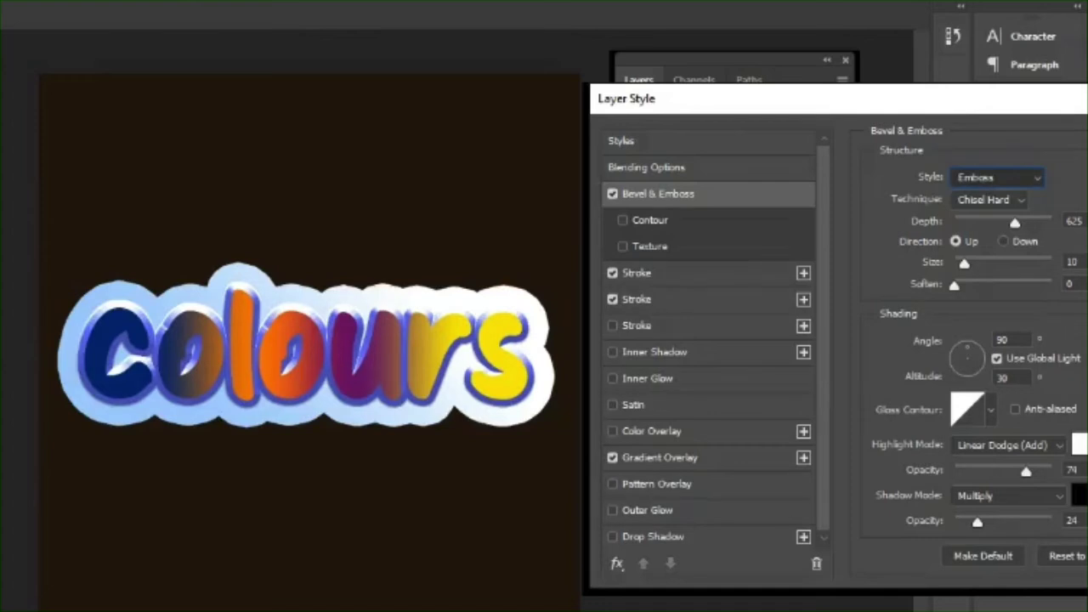
scroll(991, 177, "up", 2)
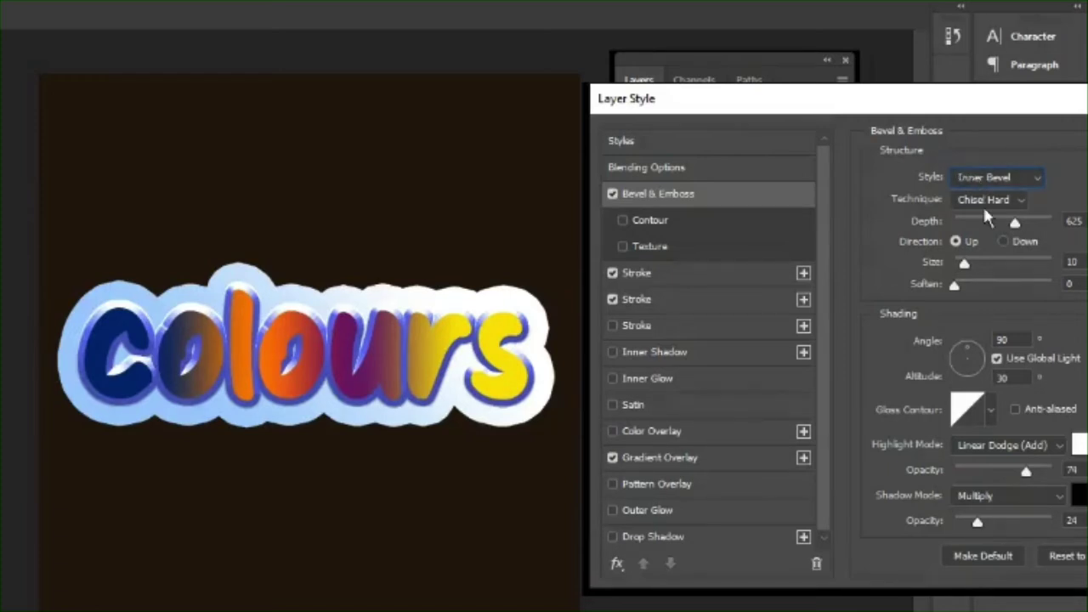
scroll(978, 189, "down", 1)
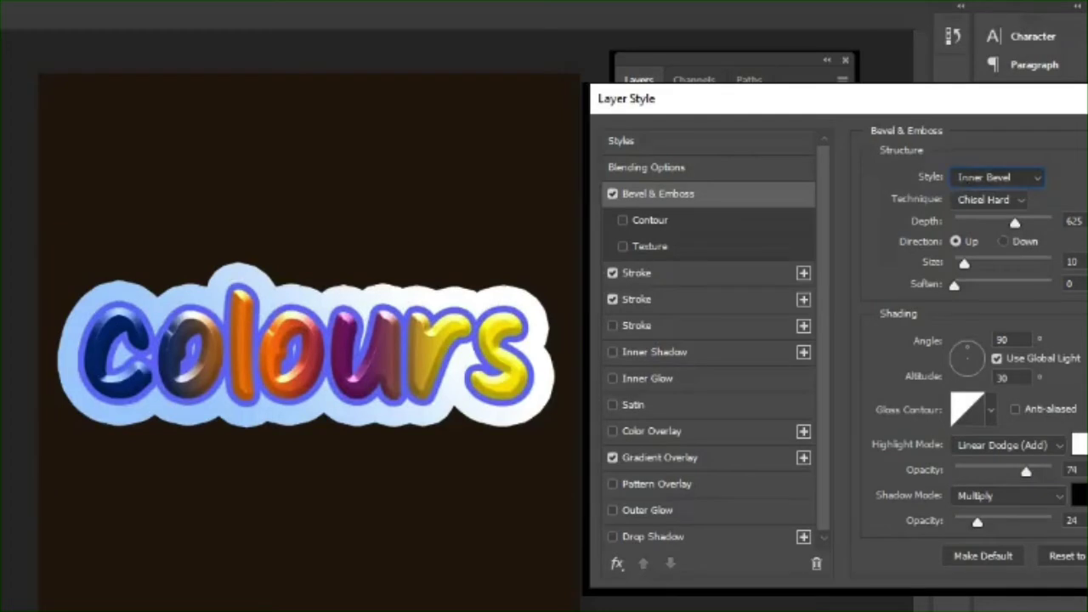
scroll(970, 195, "up", 1)
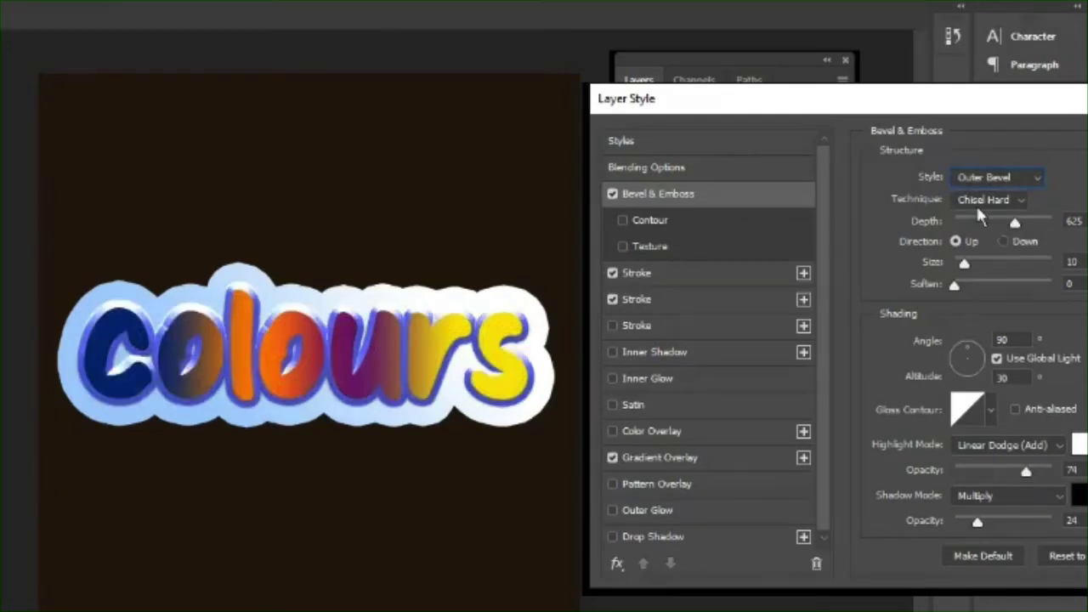
Compare the Smooth and Chisel Hard bevel techniques, and set the technique to Smooth.
scroll(978, 208, "up", 1)
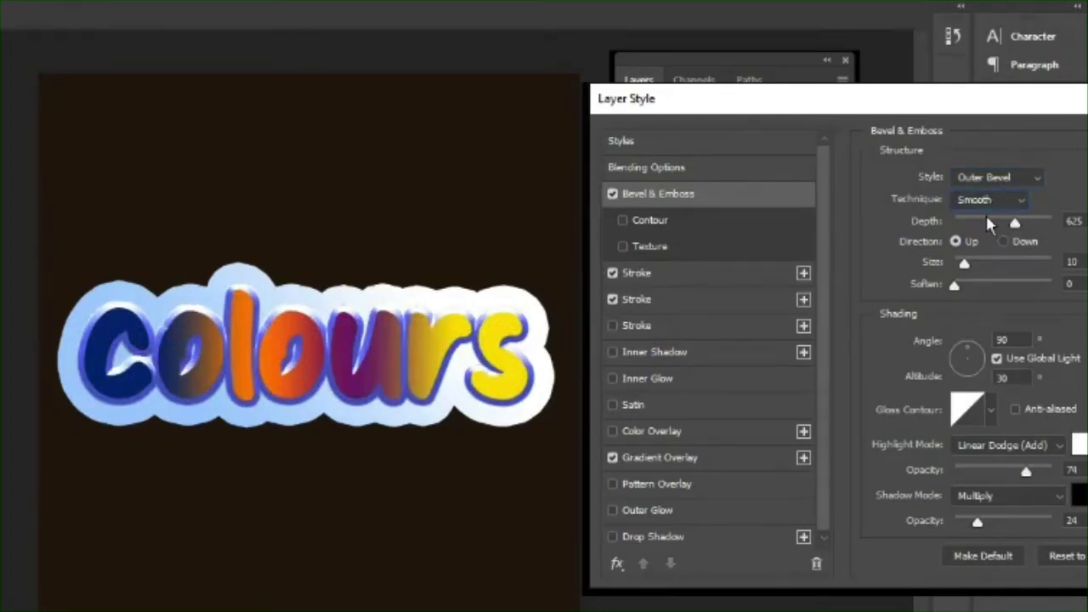
scroll(984, 207, "down", 1)
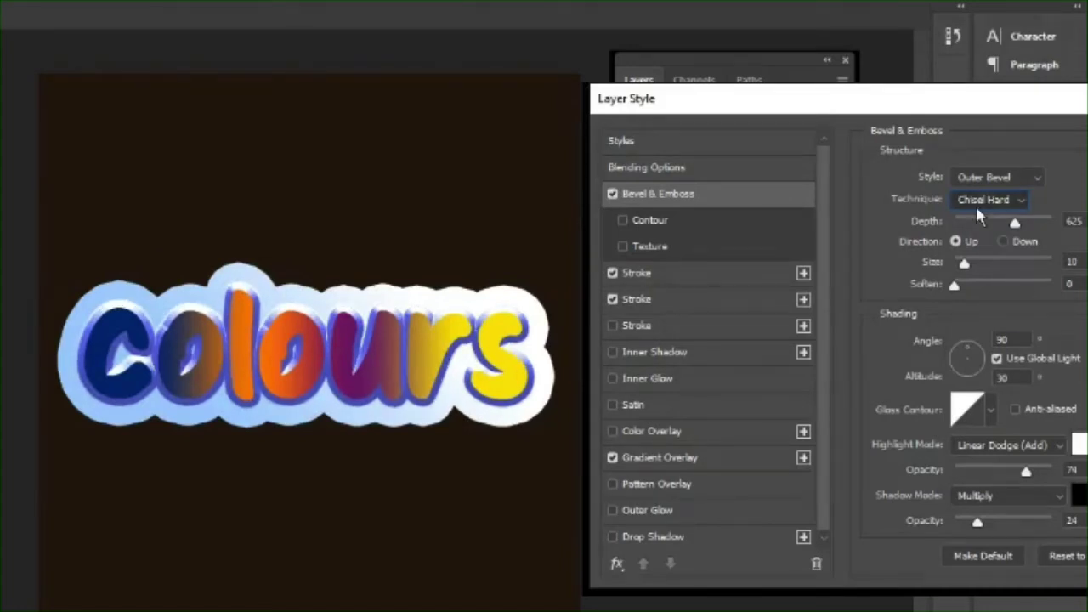
scroll(978, 213, "down", 1)
scroll(974, 212, "up", 2)
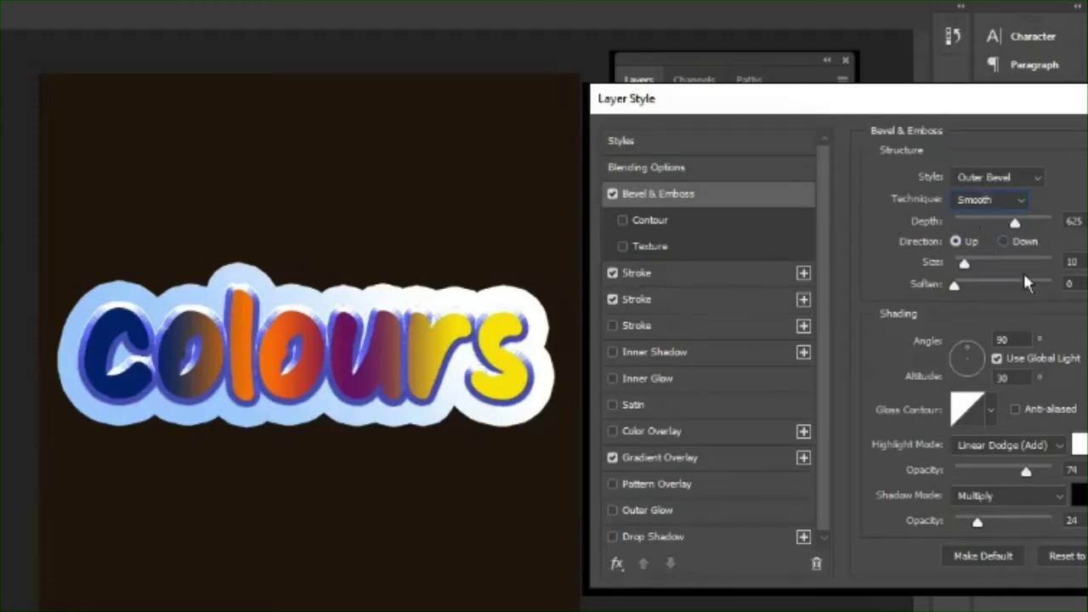
Set the bevel's depth to 376%, and try the Down direction before returning it to Up.
left_click_drag(965, 100, 809, 90)
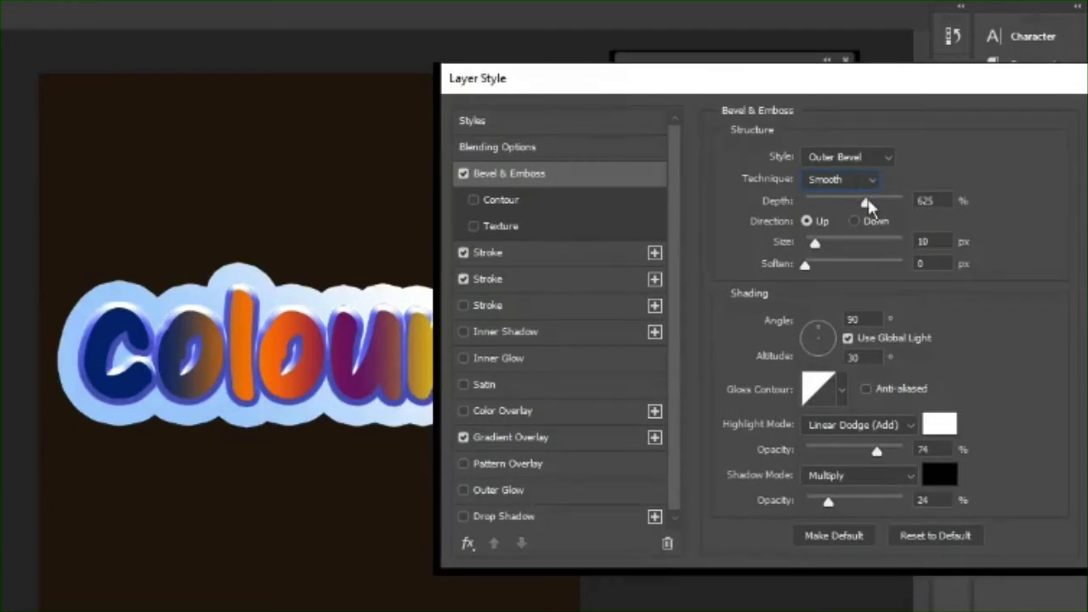
left_click_drag(865, 204, 887, 217)
type("106")
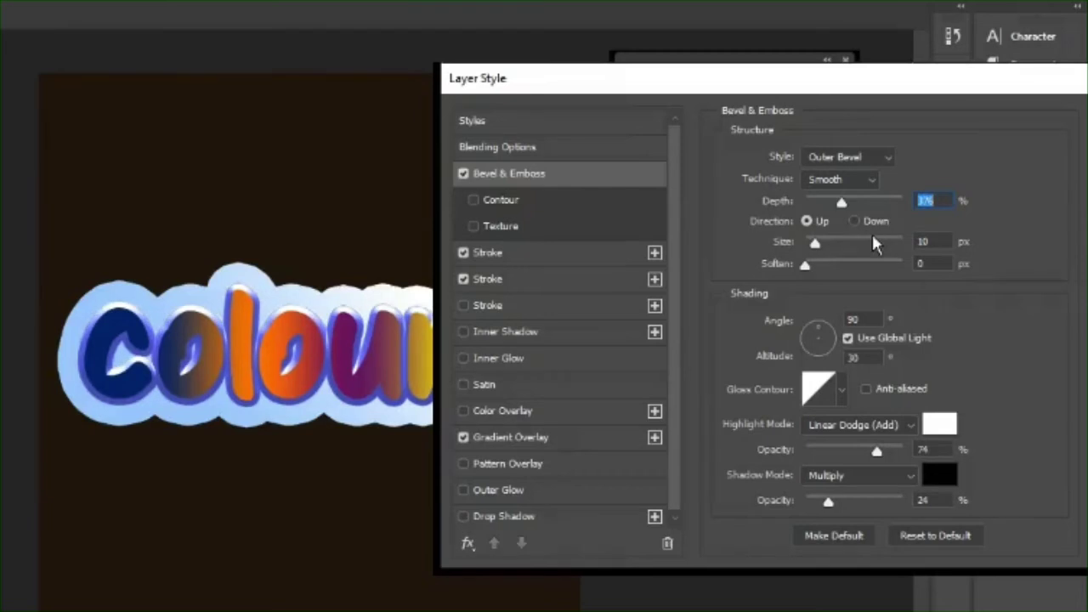
left_click(854, 220)
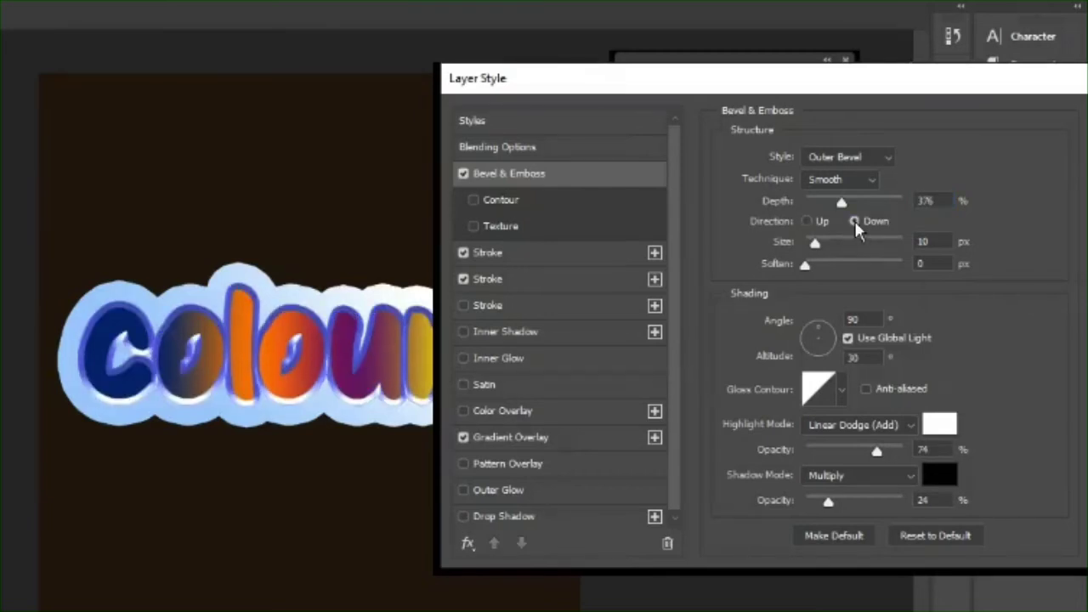
left_click(808, 221)
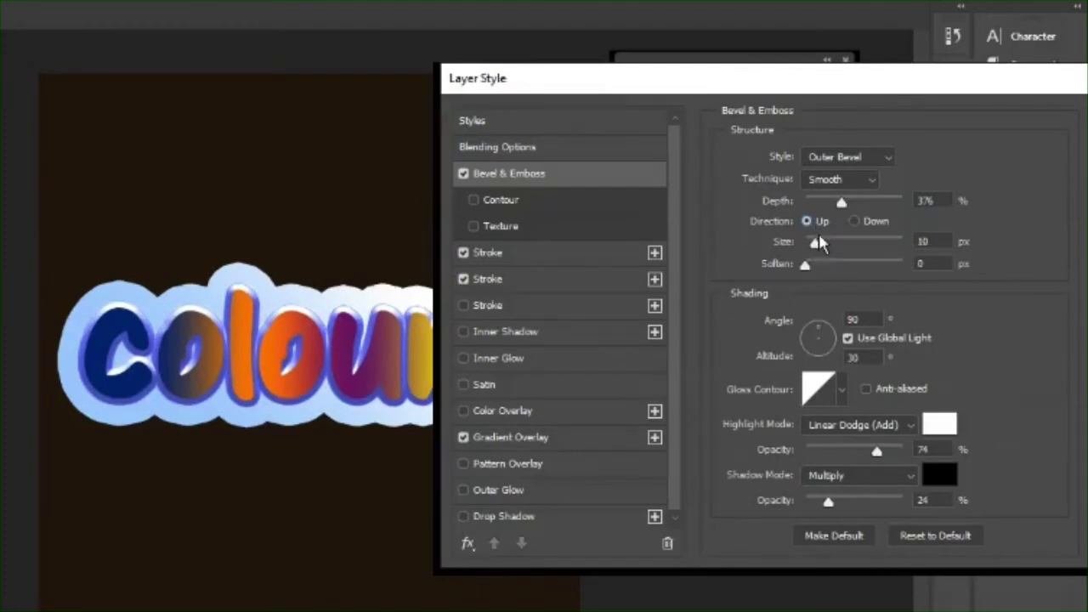
Set the bevel's size to 16 px and its light angle to 45°, trying 1° and 90° before that, and apply the style.
left_click_drag(816, 241, 819, 245)
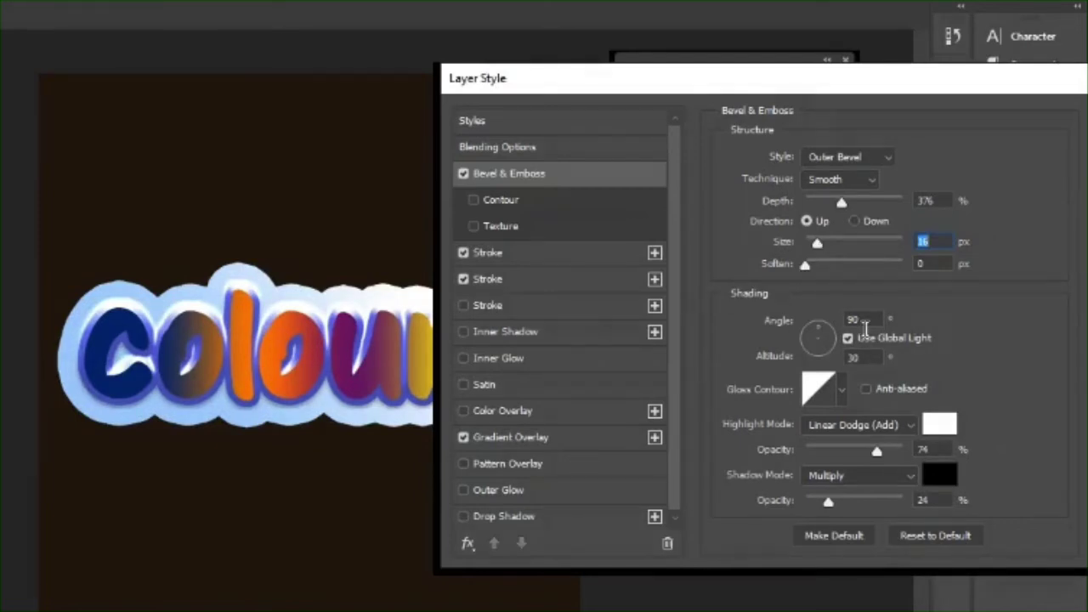
left_click(863, 323)
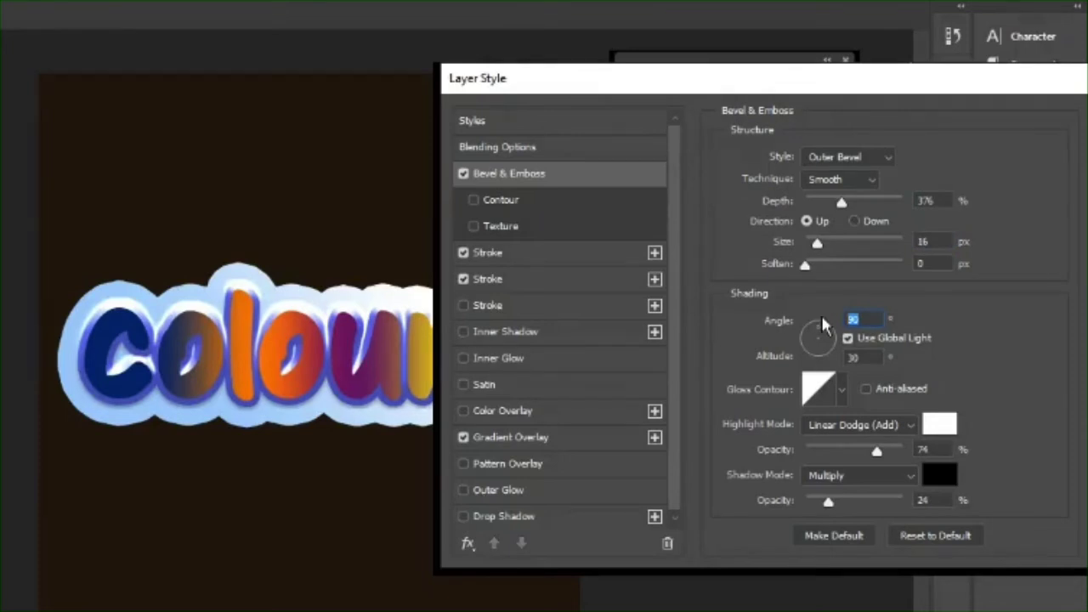
type("1")
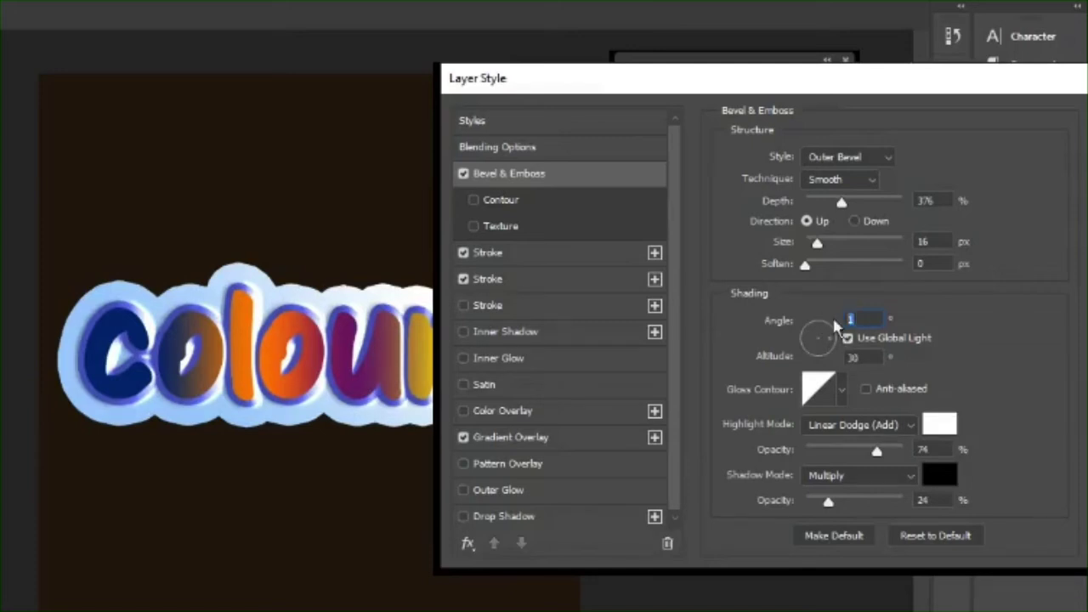
type("90")
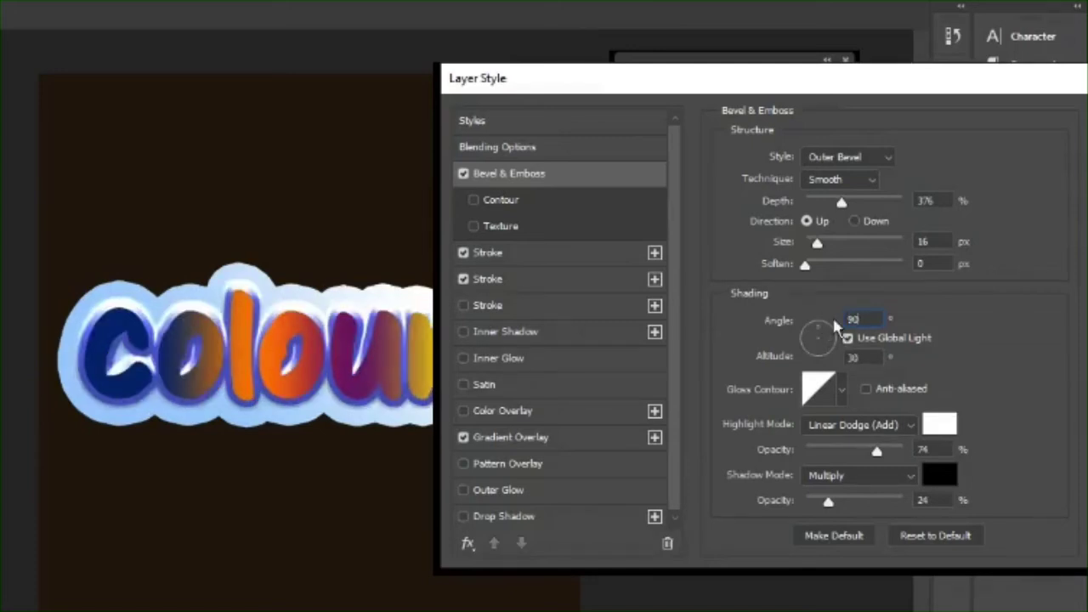
double_click(838, 322)
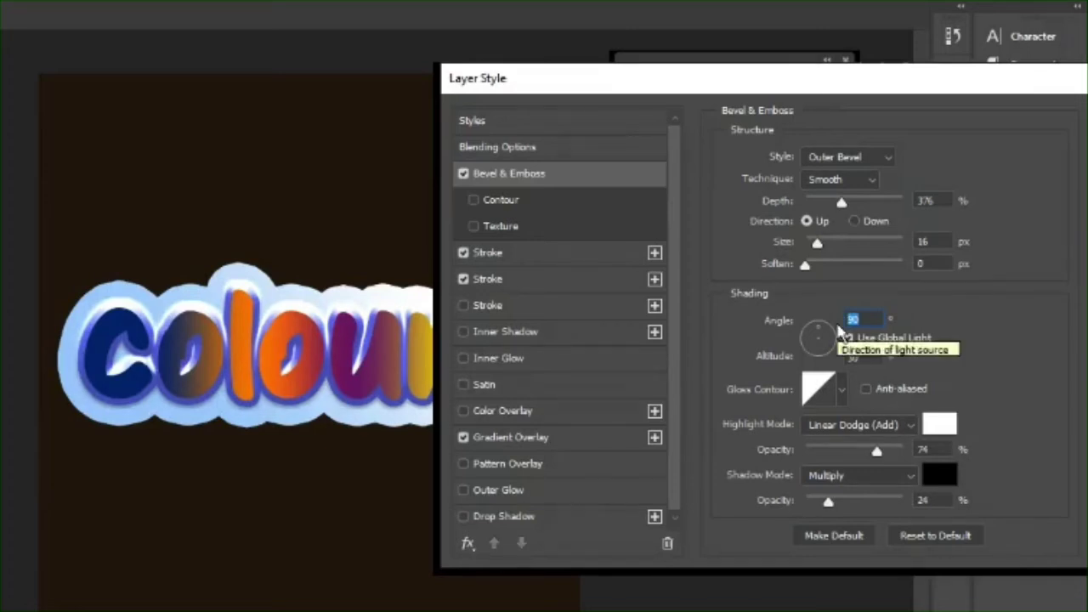
type("45")
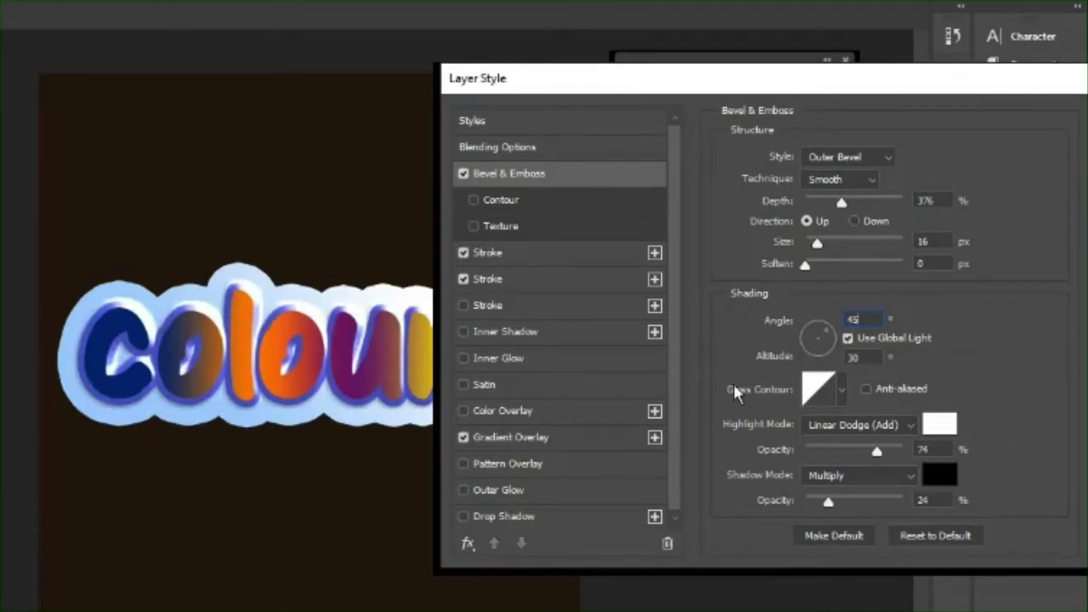
left_click_drag(555, 82, 528, 114)
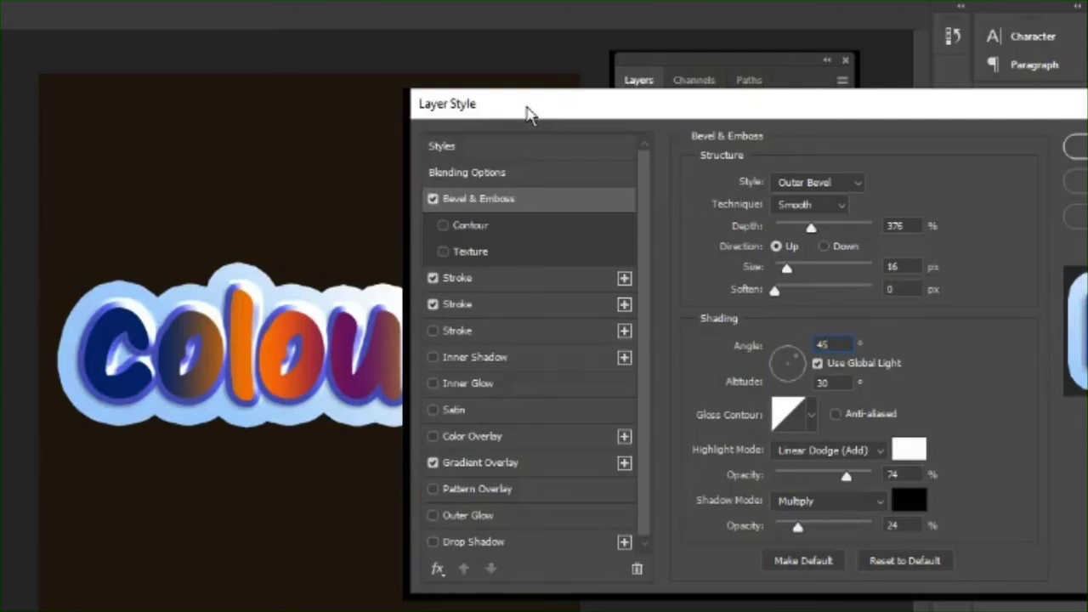
left_click_drag(528, 114, 403, 103)
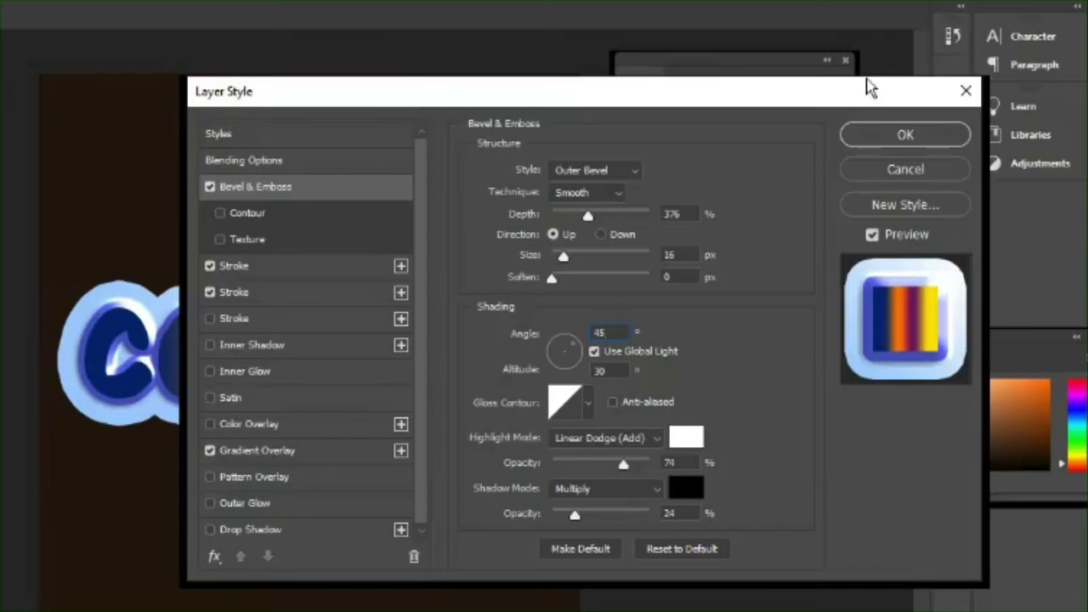
left_click(930, 131)
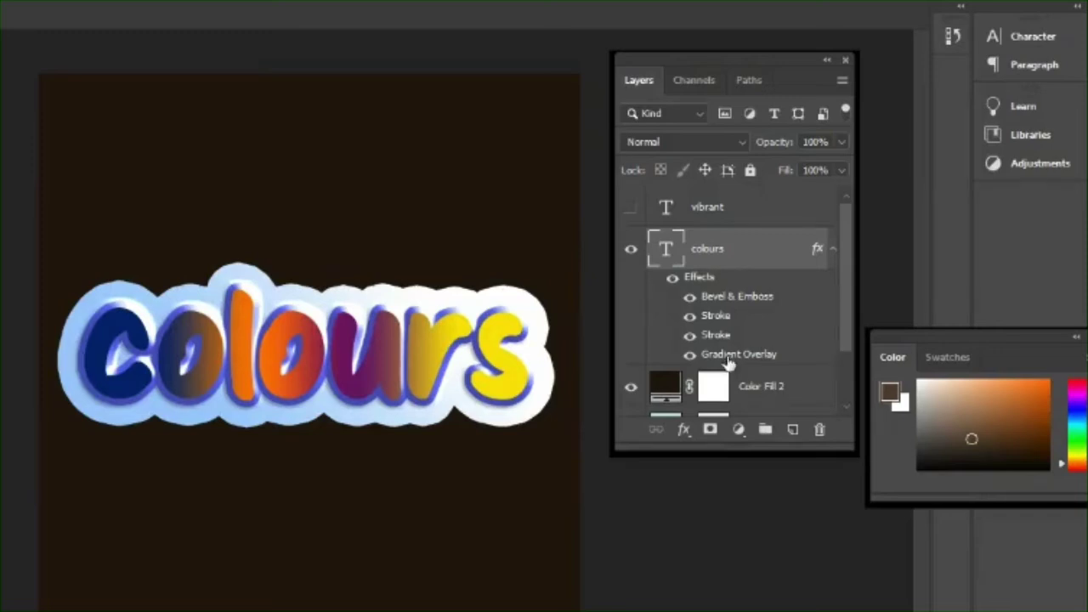
Try a light angle of -45° for the bevel on the colours text and apply it.
double_click(732, 297)
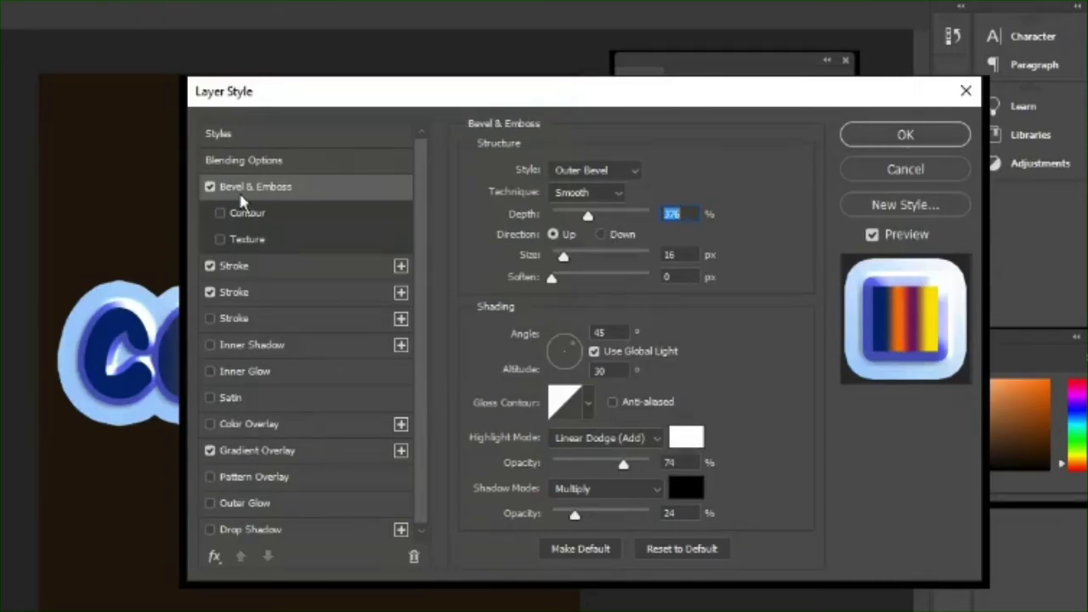
left_click(559, 340)
type("-")
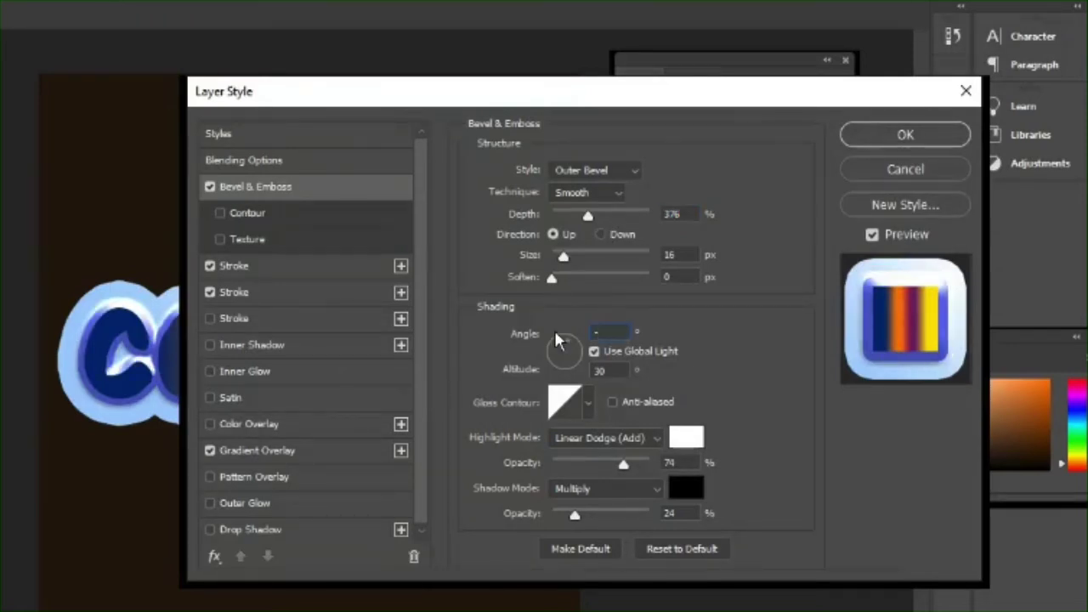
type("45")
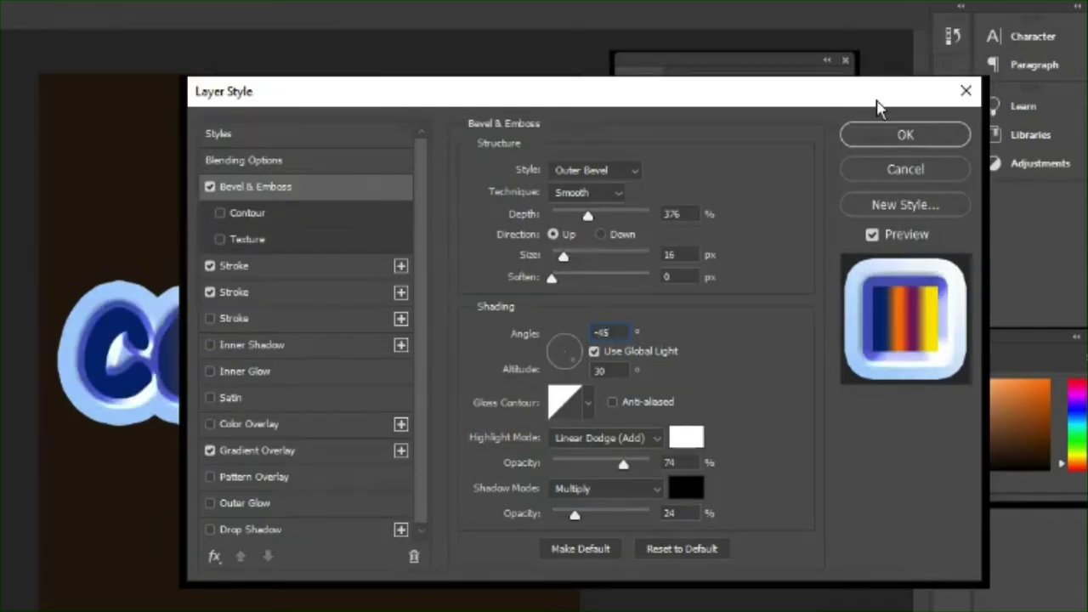
left_click(866, 136)
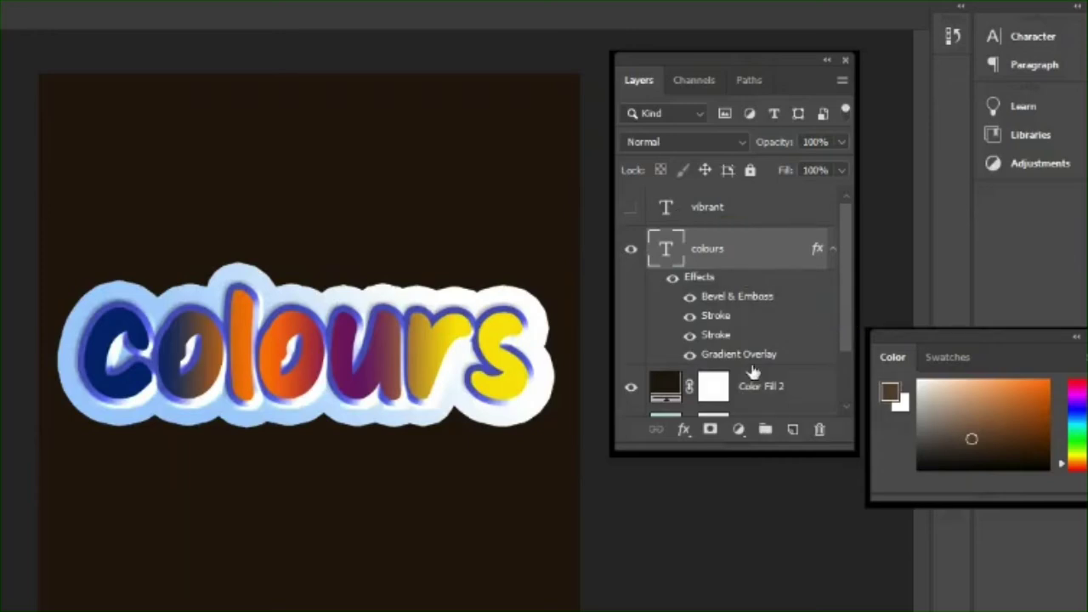
Return the bevel's light angle to 45° and apply the layer style.
double_click(730, 298)
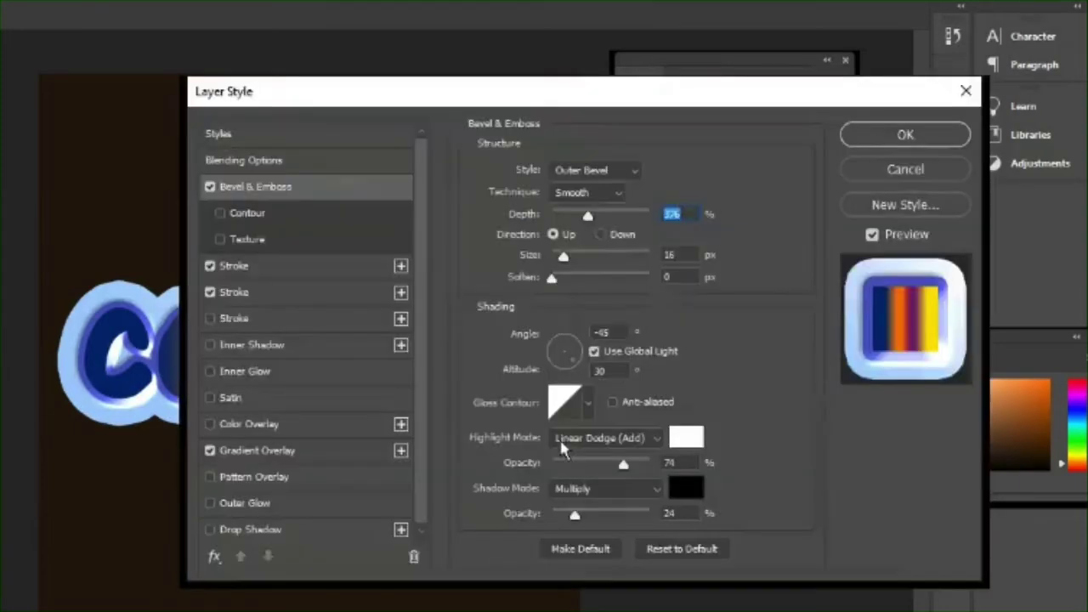
double_click(614, 332)
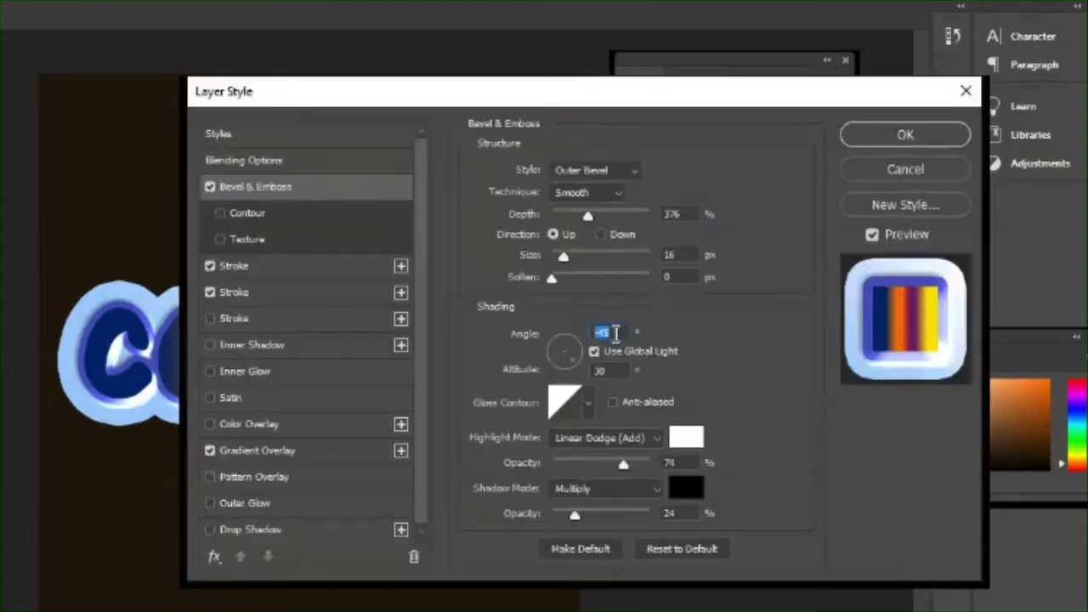
type("45")
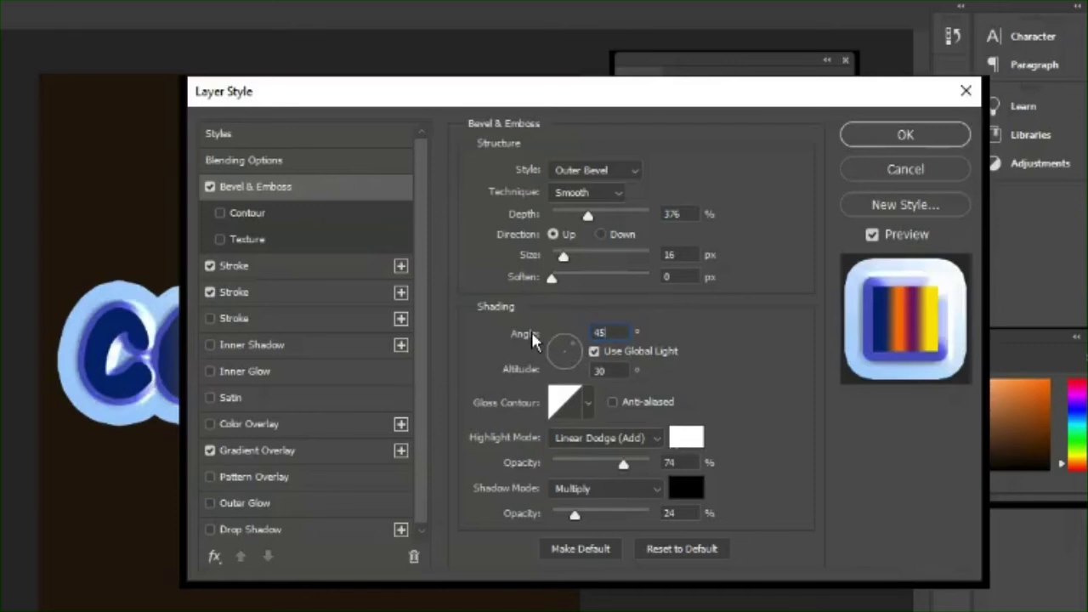
left_click(906, 136)
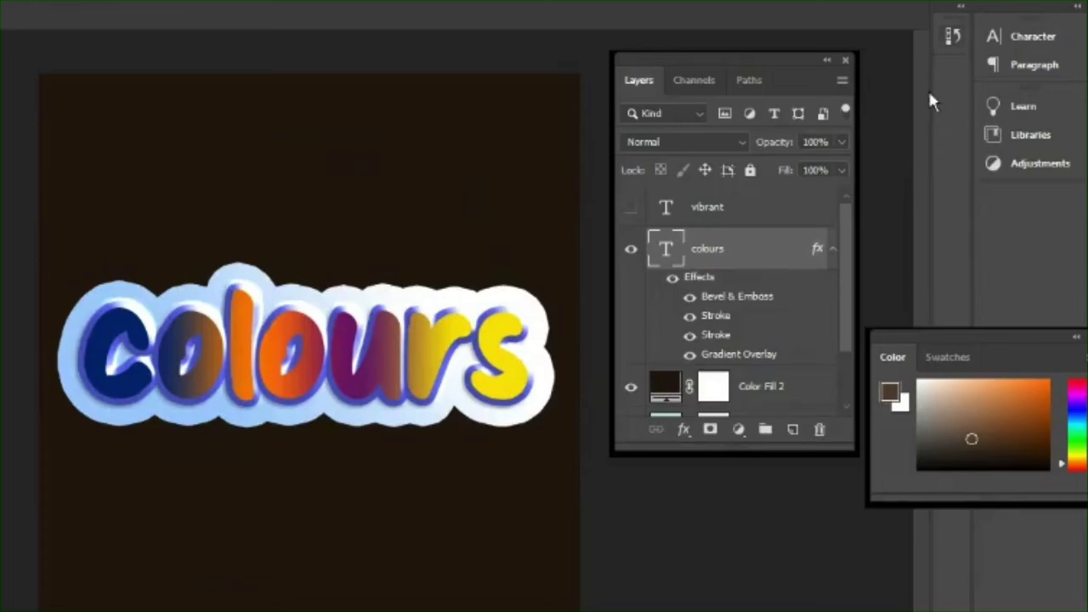
Add a Drop Shadow effect to the colours text, keep its Multiply blend mode, and uncover more of the word.
double_click(697, 278)
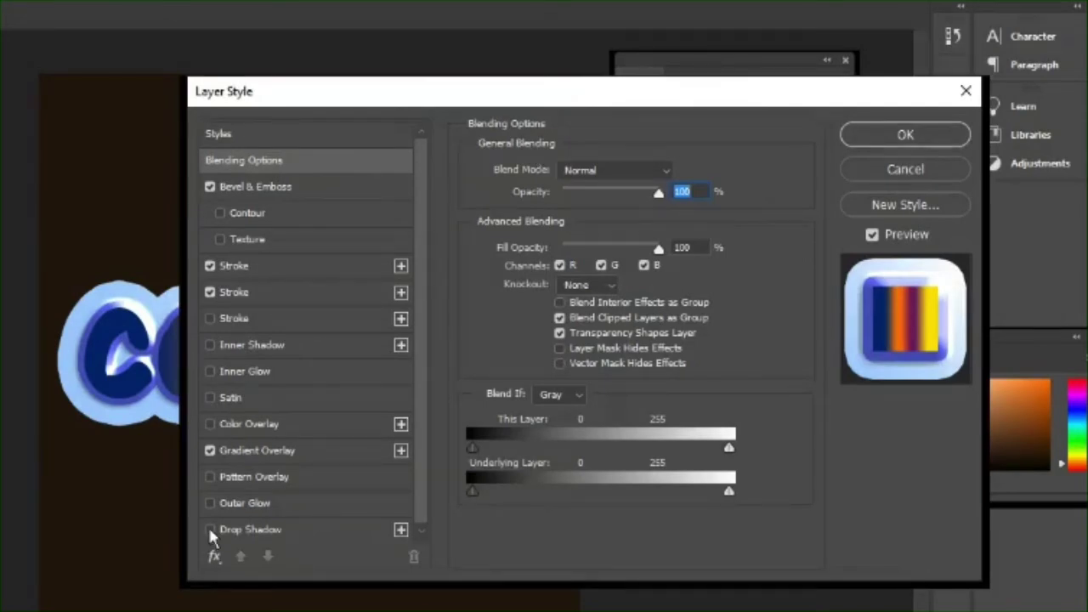
left_click(254, 529)
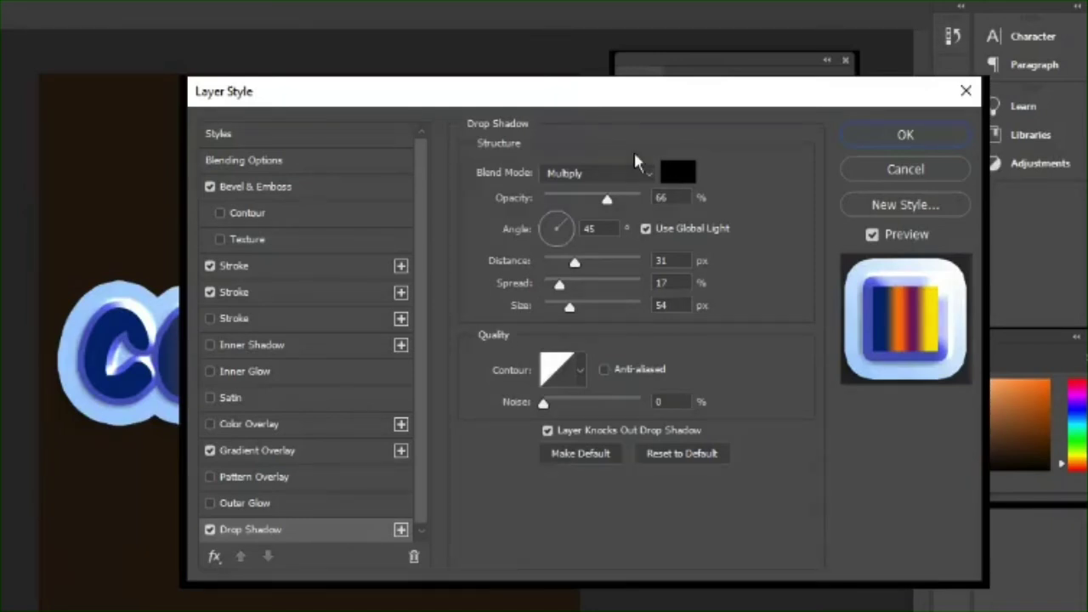
left_click(634, 173)
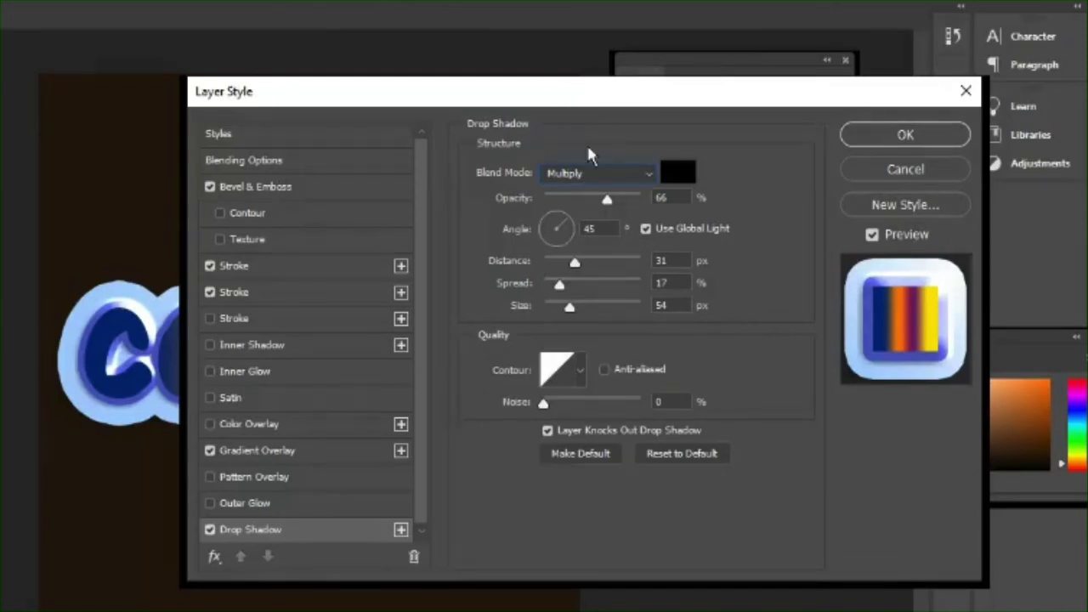
left_click_drag(505, 101, 590, 93)
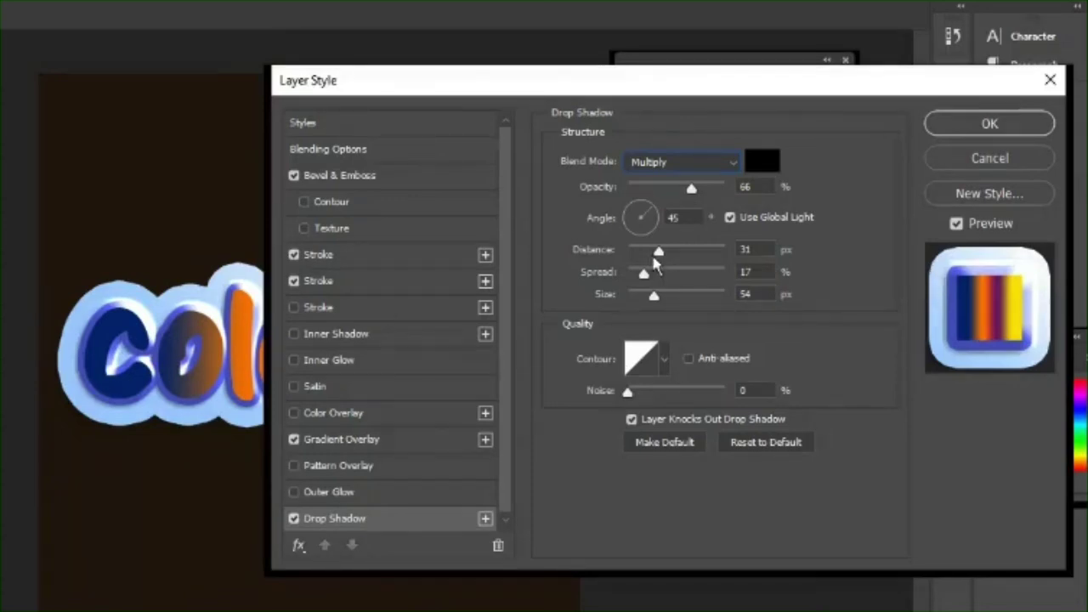
Set the drop shadow's distance to 47 px, spread to 29% and size to 76 px, and apply the style.
left_click_drag(651, 252, 662, 255)
left_click_drag(638, 276, 665, 311)
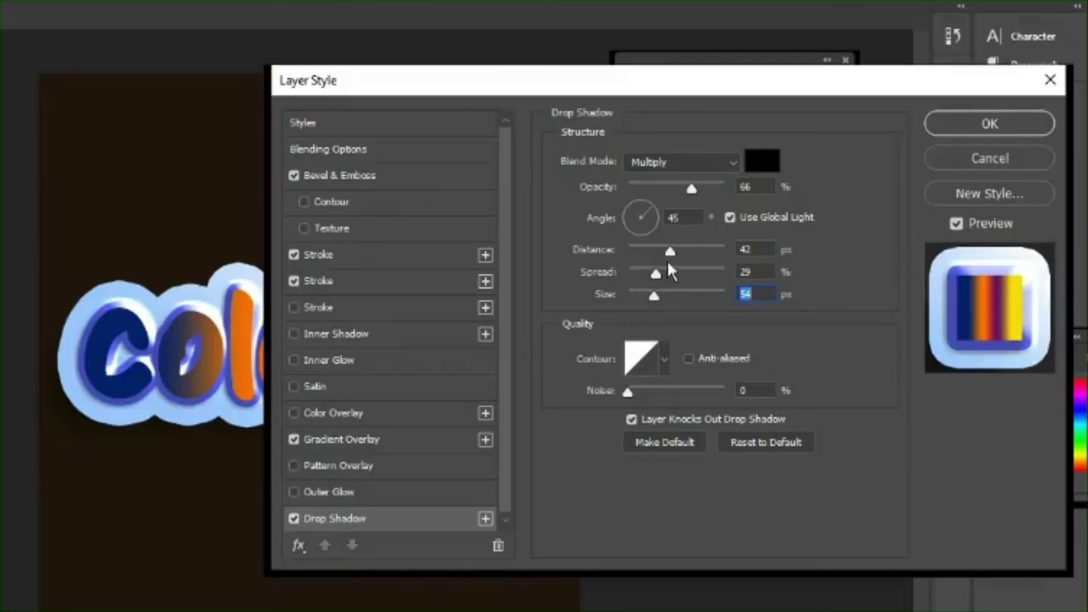
left_click_drag(670, 252, 660, 284)
left_click_drag(654, 295, 660, 297)
left_click_drag(974, 92, 865, 100)
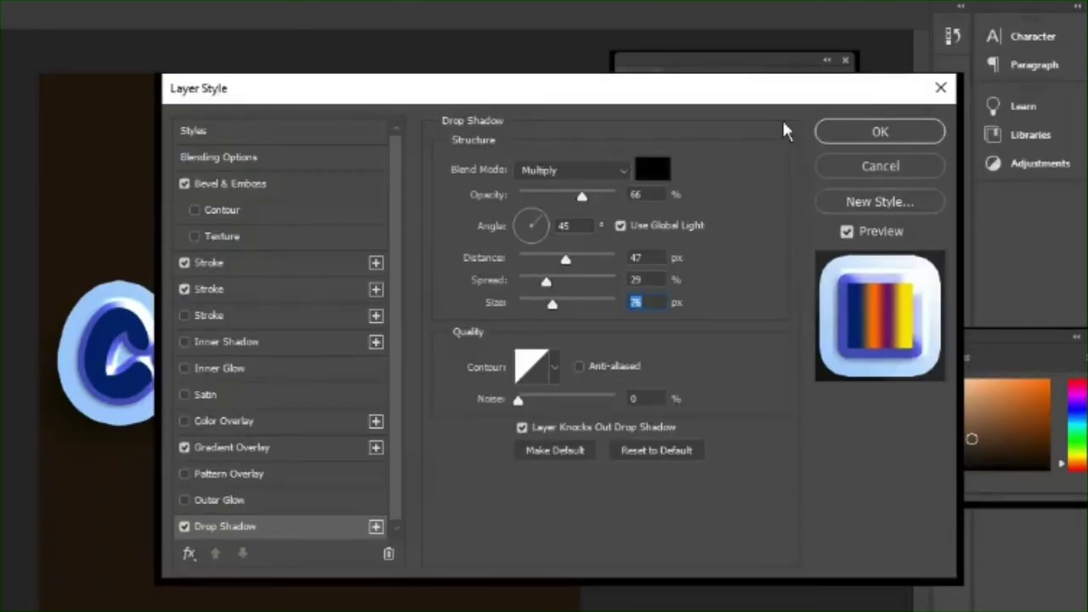
left_click(900, 134)
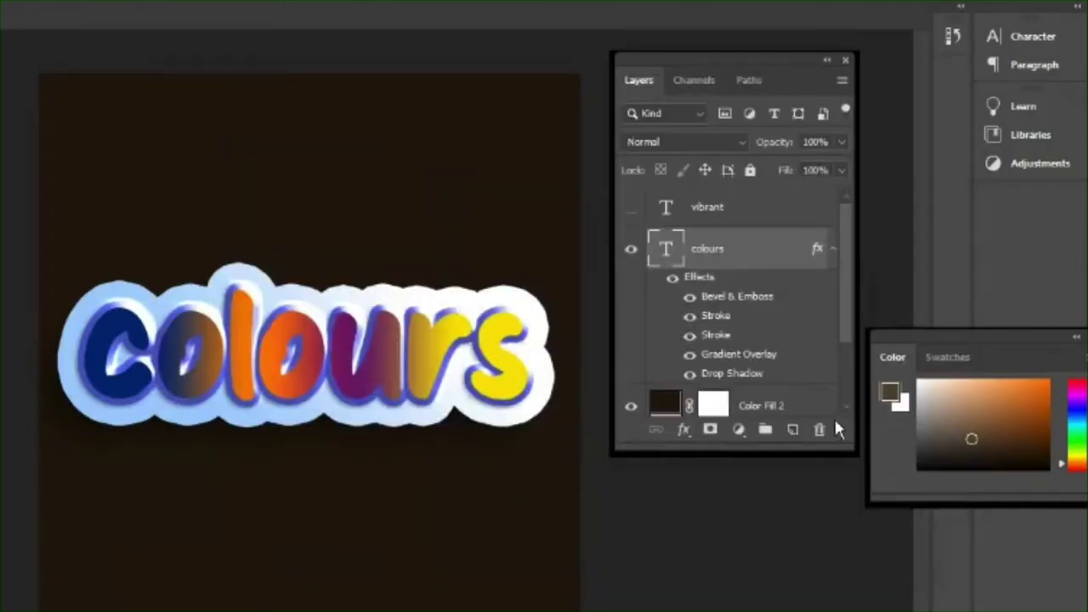
Hide the dark brown Color Fill 2 layer and move the colours text lower on the canvas.
scroll(838, 430, "down", 3)
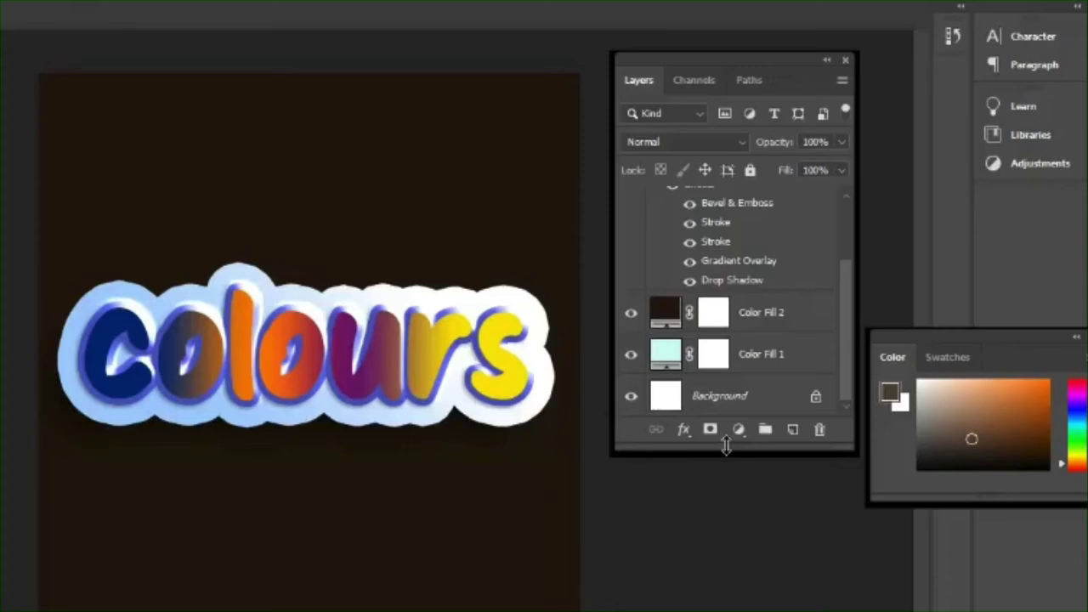
left_click(632, 316)
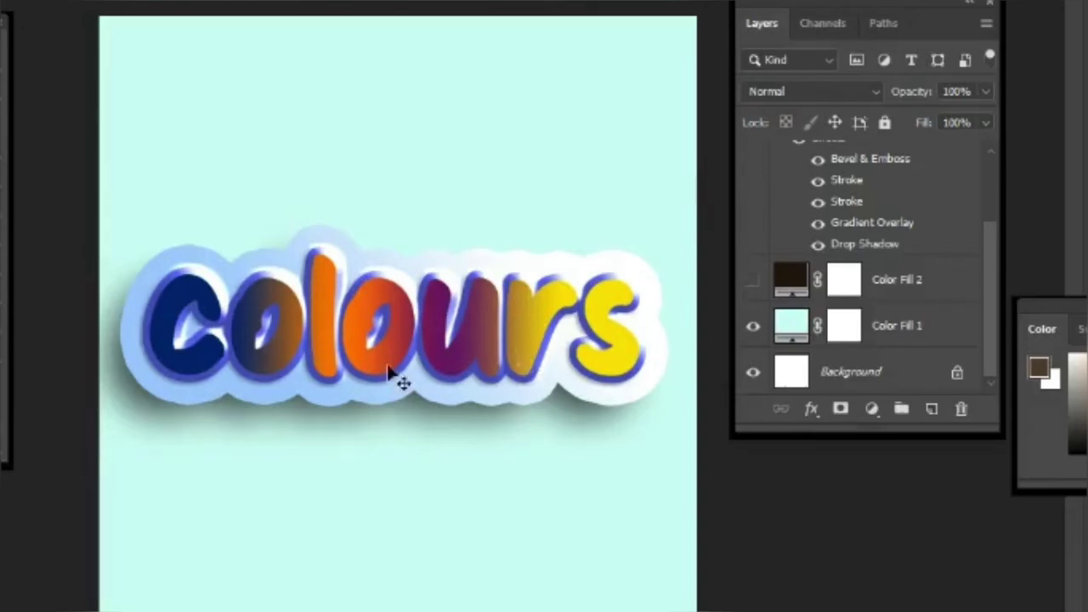
left_click_drag(396, 377, 393, 459)
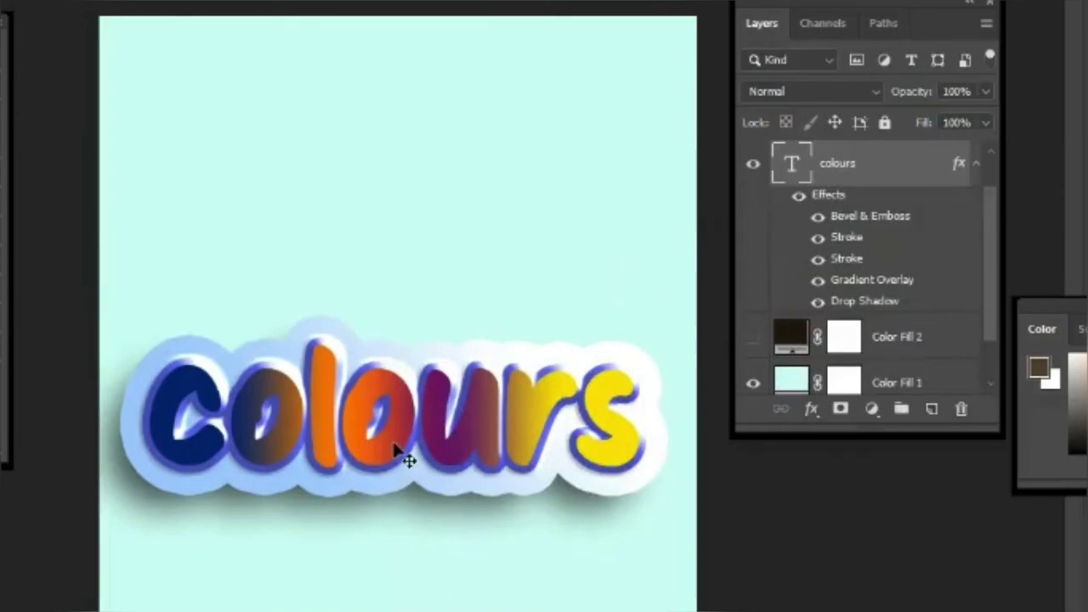
Show the vibrant text in place of the colours text, and move vibrant slightly lower on the canvas.
left_click(753, 169)
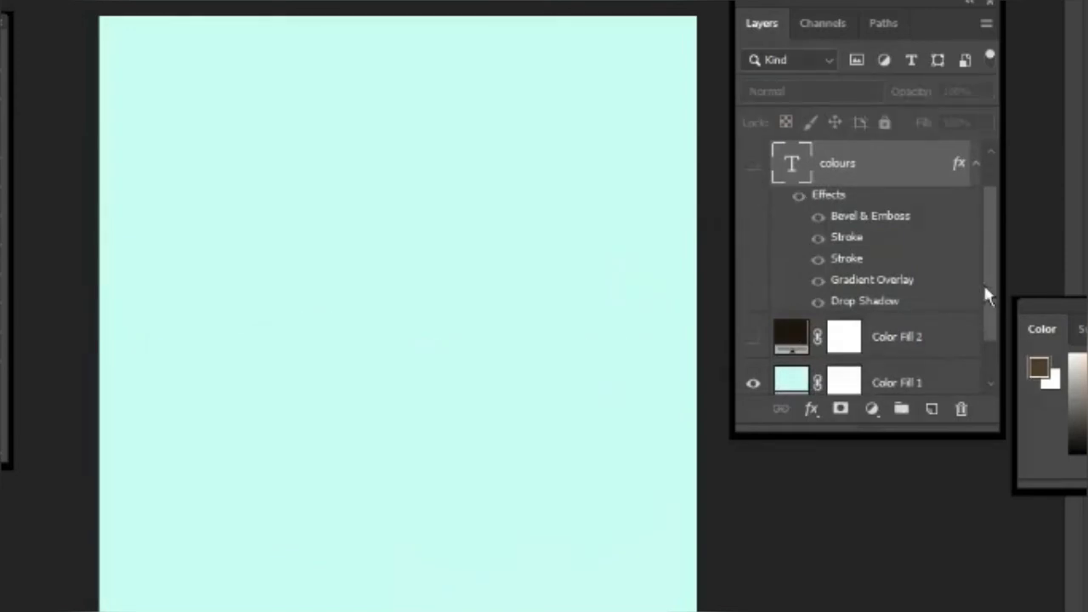
scroll(984, 292, "up", 1)
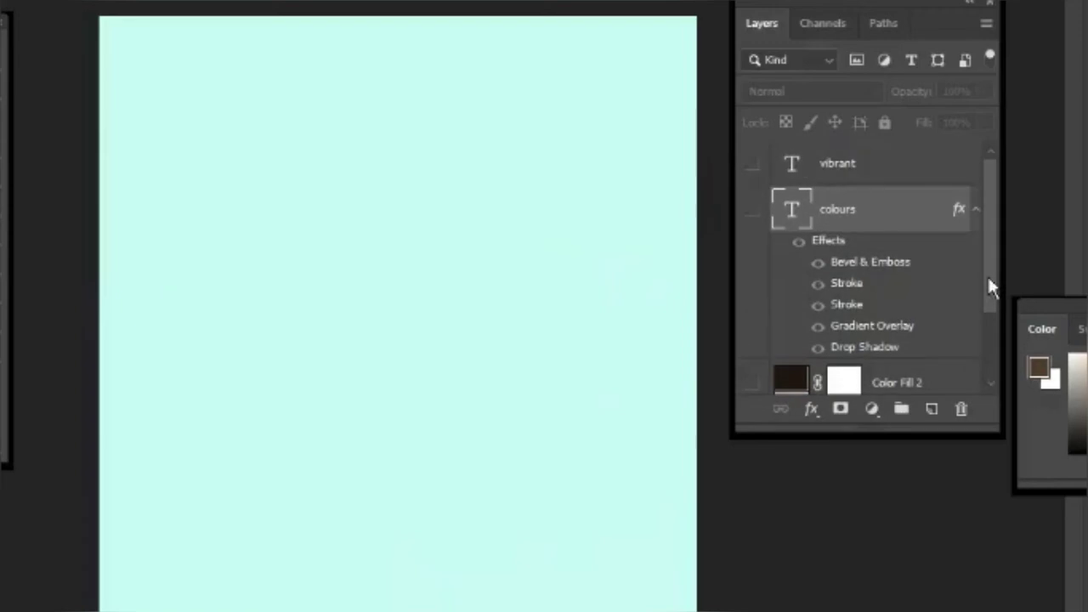
left_click(754, 165)
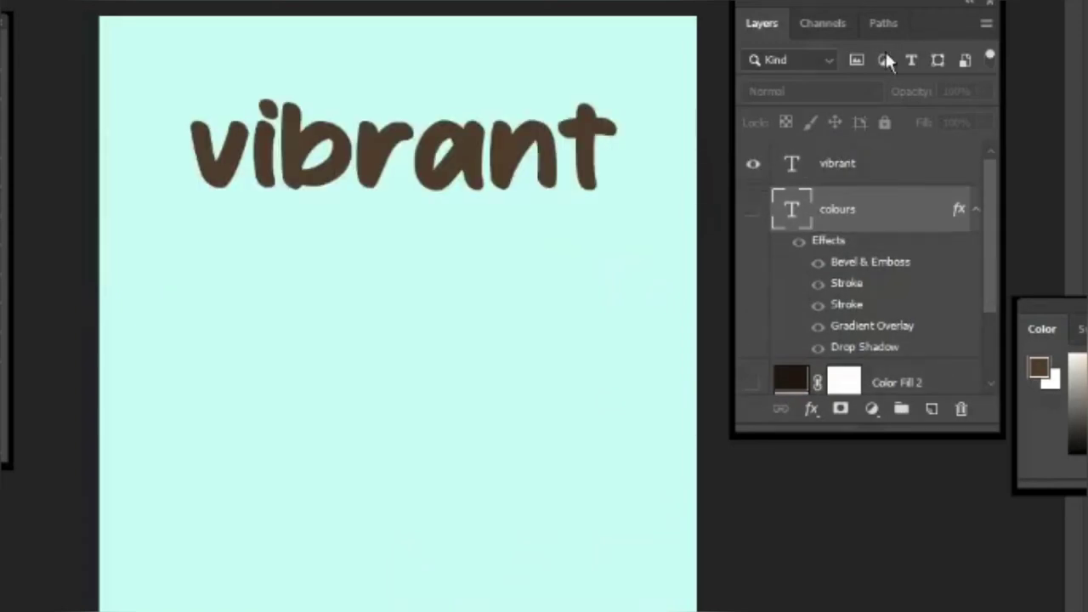
left_click_drag(510, 171, 506, 194)
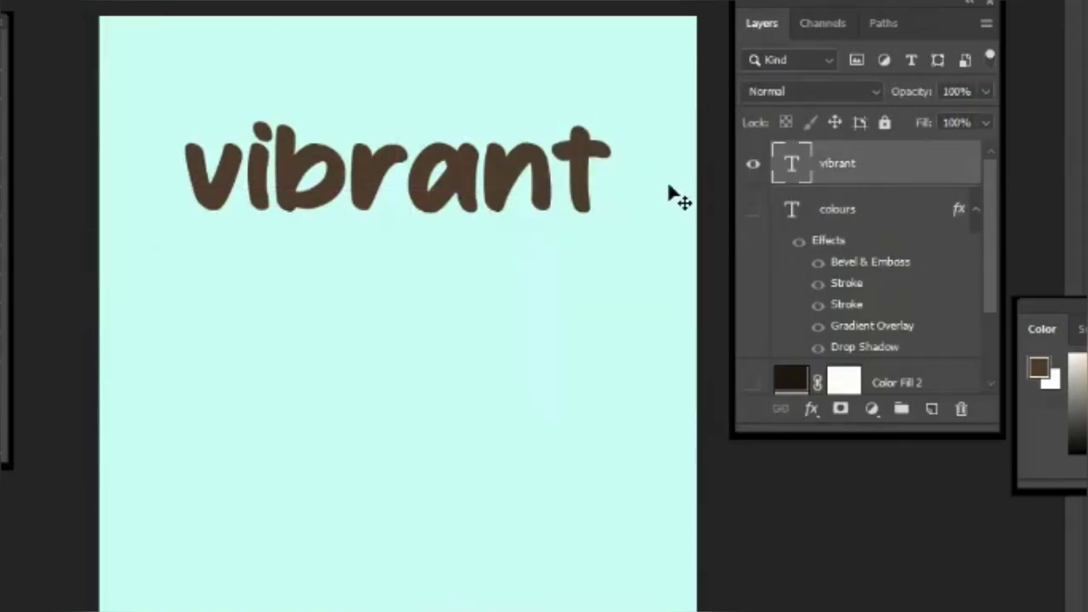
left_click_drag(580, 176, 581, 188)
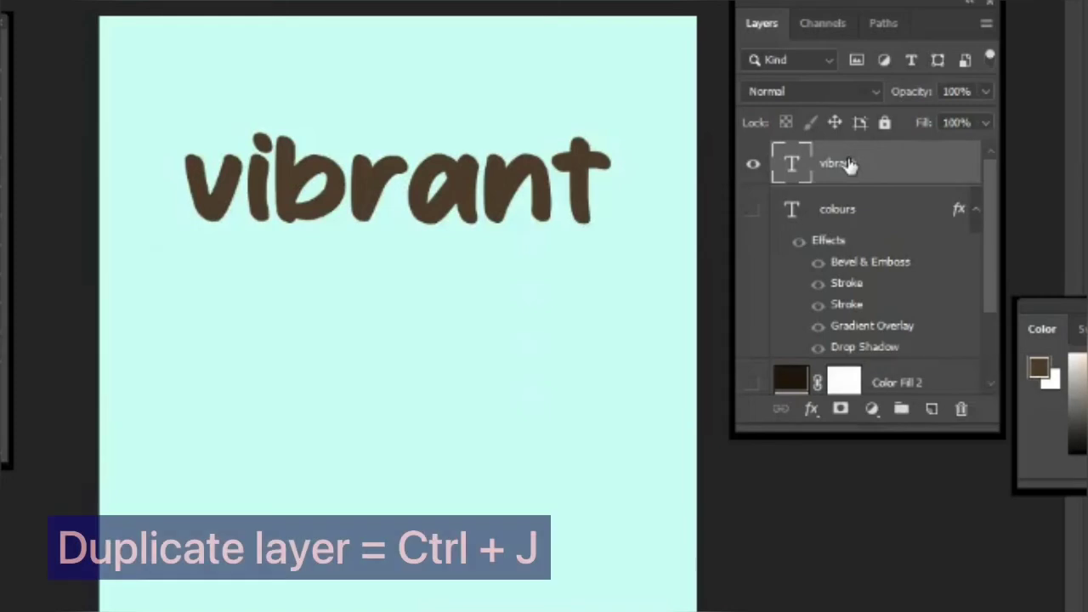
Duplicate the vibrant text layer, and try placing the copy below the original word before undoing that move.
key("ctrl+j")
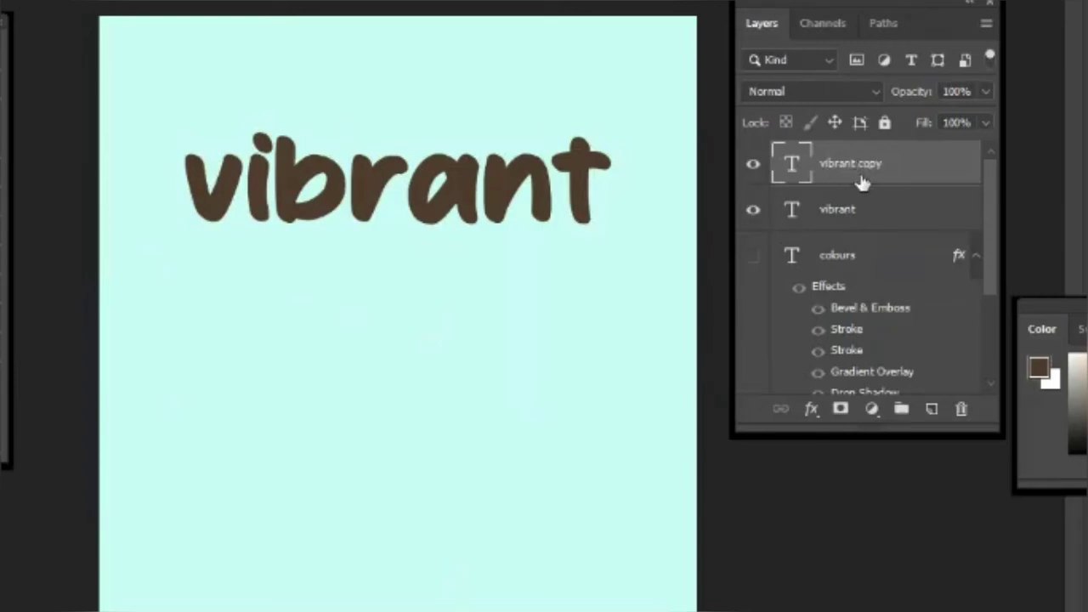
left_click_drag(401, 238, 449, 351)
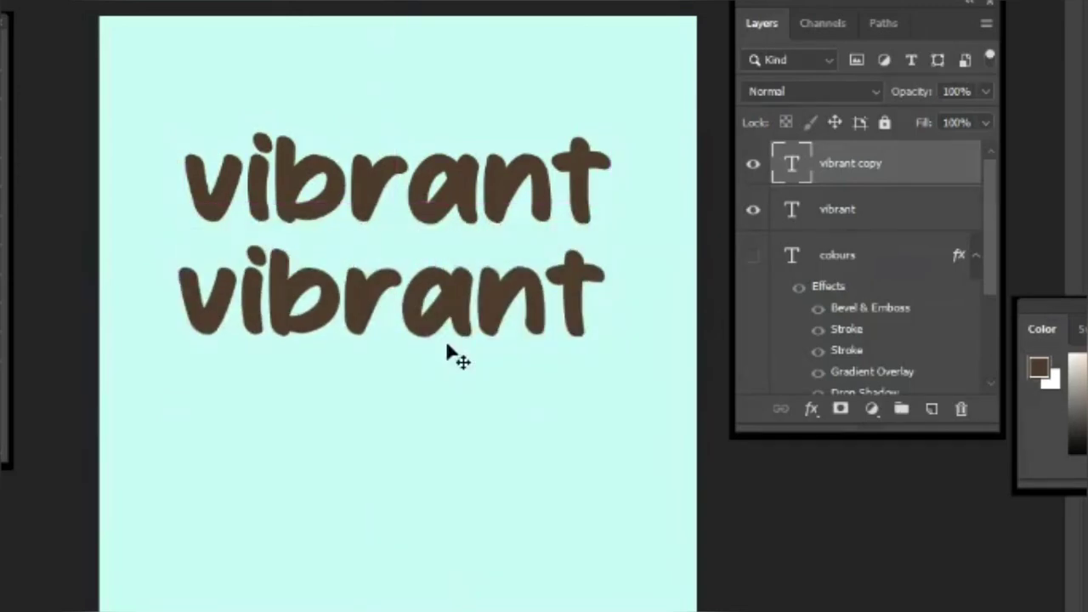
key("ctrl+z")
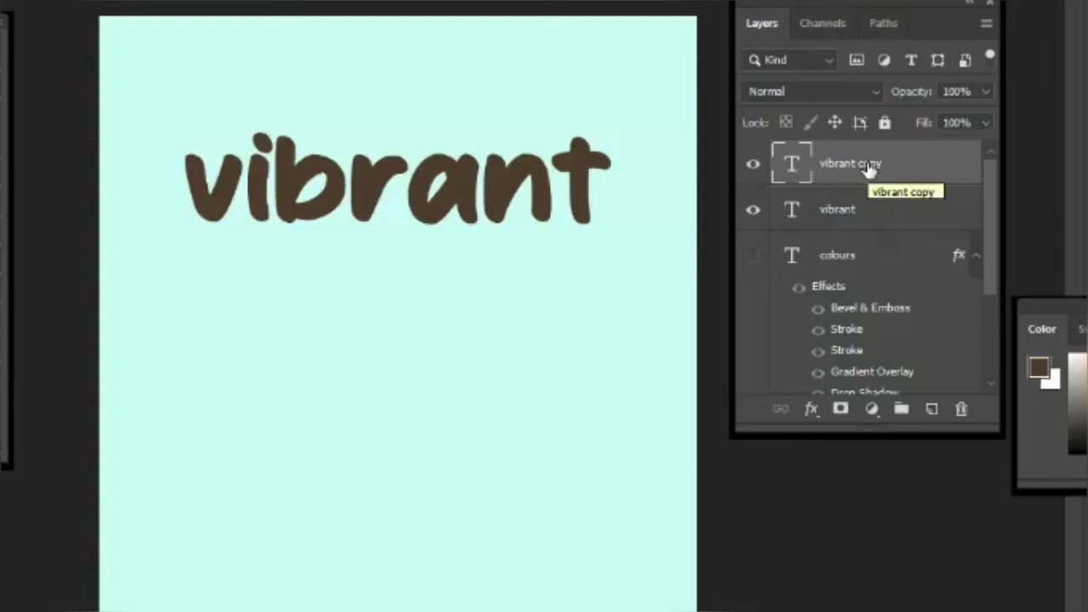
Recolour the text on the vibrant copy layer to light orange f5ac6c.
left_click(842, 211)
left_click(827, 164)
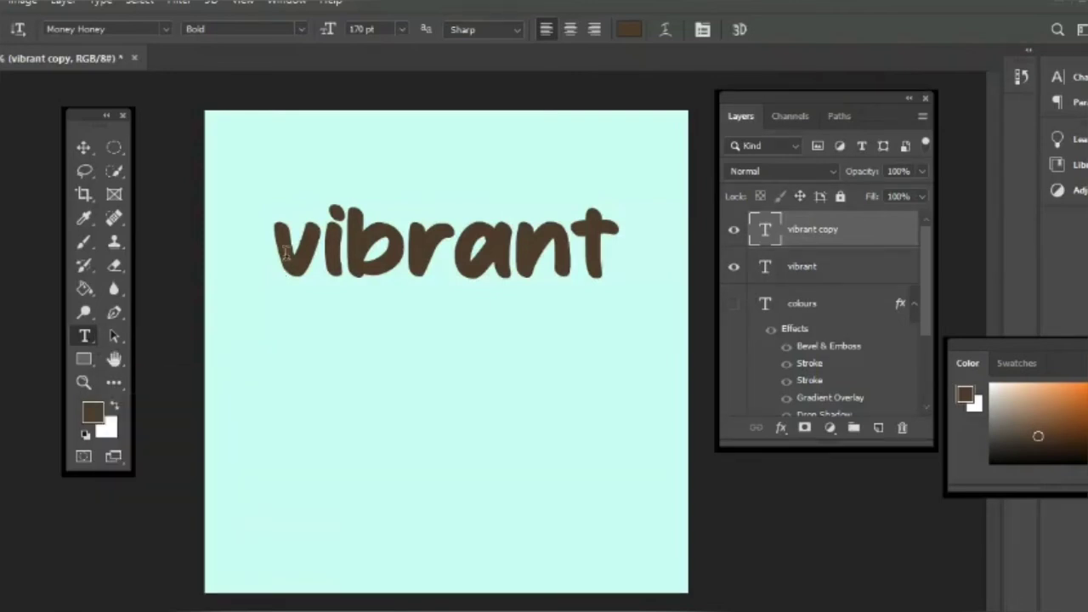
left_click_drag(286, 249, 408, 251)
left_click_drag(313, 250, 631, 253)
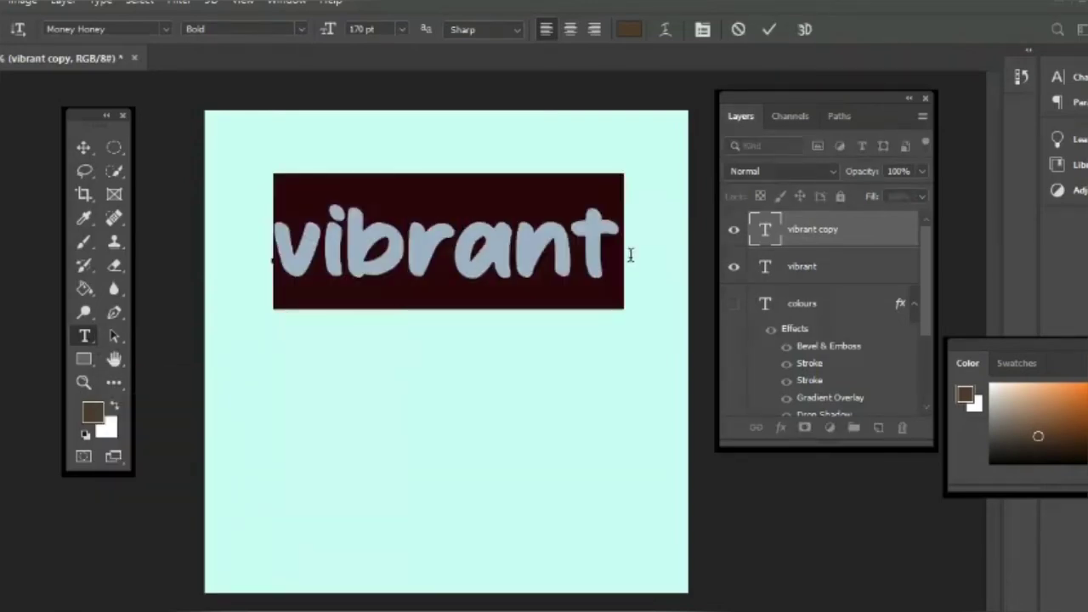
left_click(630, 31)
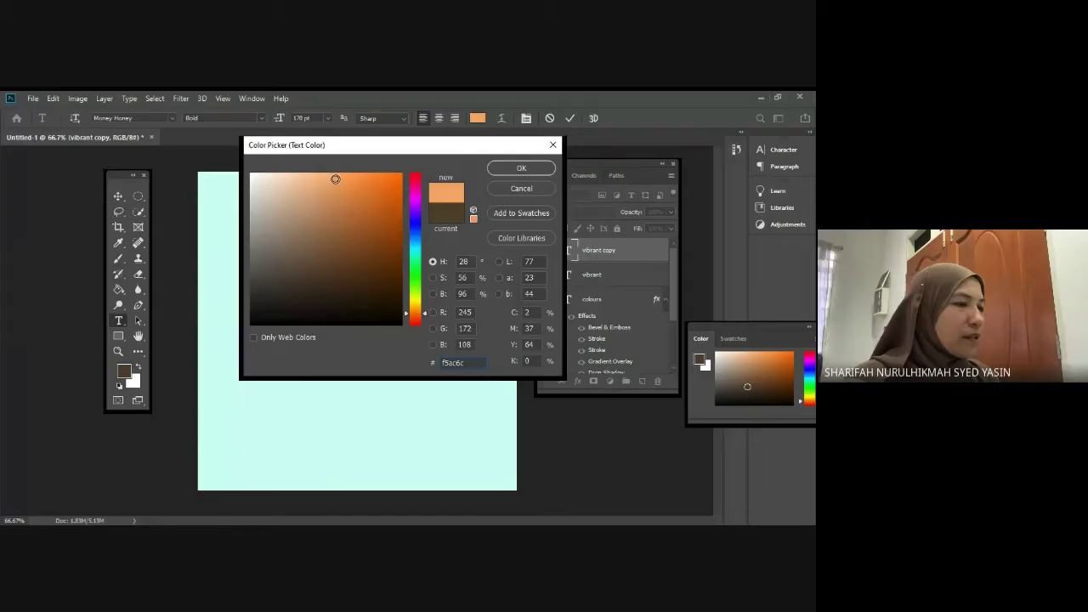
left_click(521, 168)
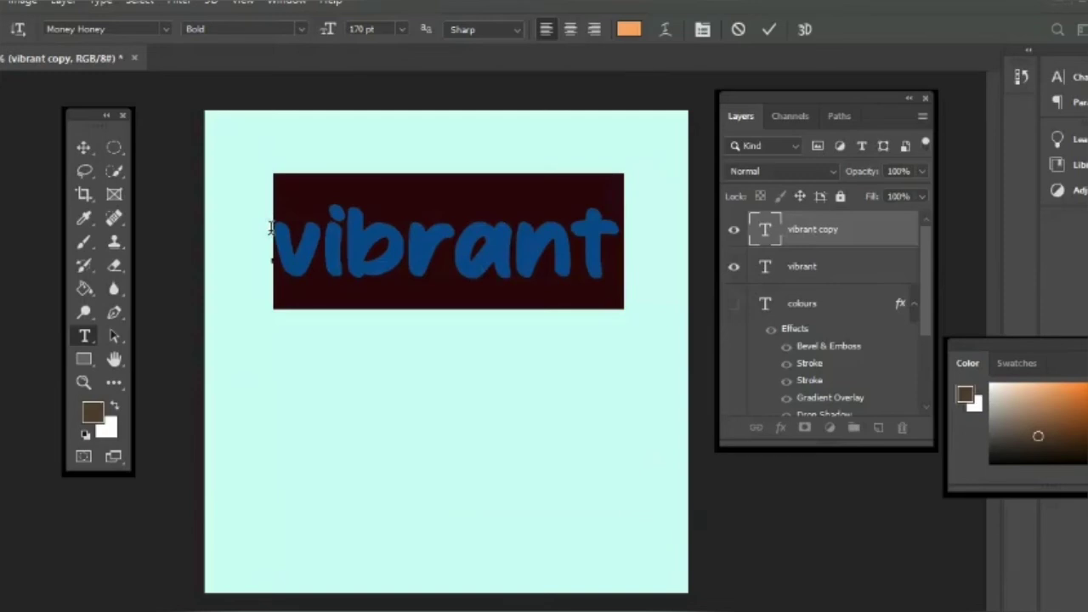
left_click(89, 149)
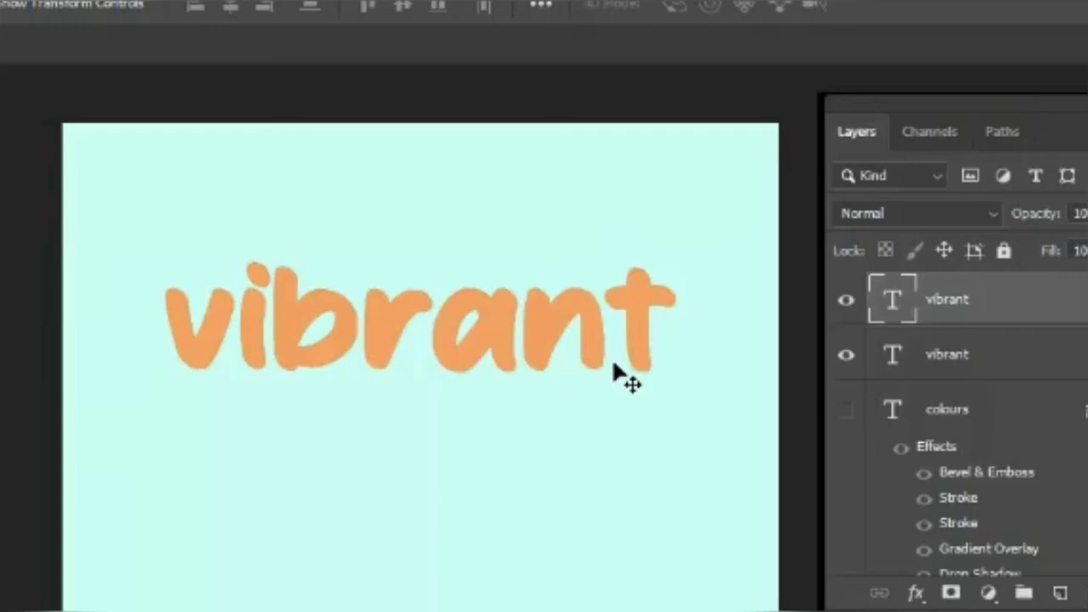
Nudge the orange vibrant text slightly up and to the right of the brown original, leaving a dark offset edge.
key("Up")
key("Up")
key("Up")
key("Up")
key("Up")
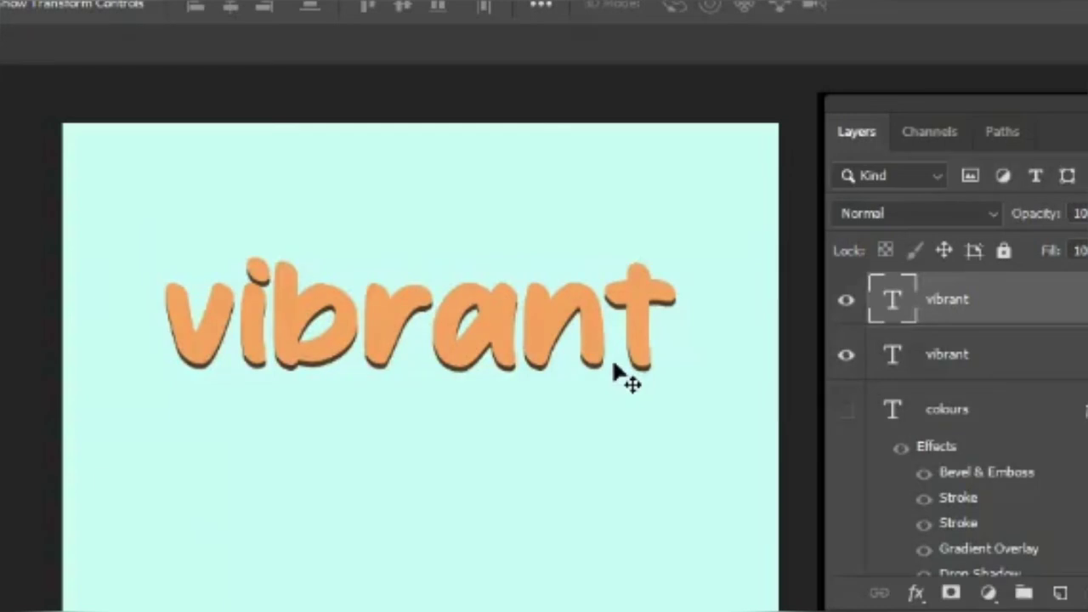
key("Up")
key("Up")
key("Up")
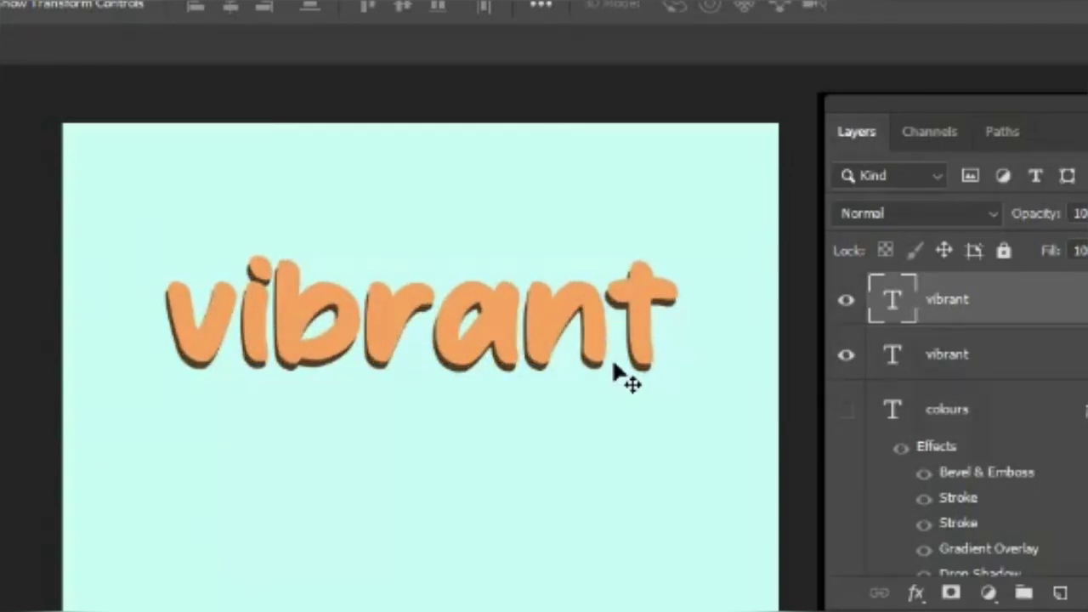
key("Up")
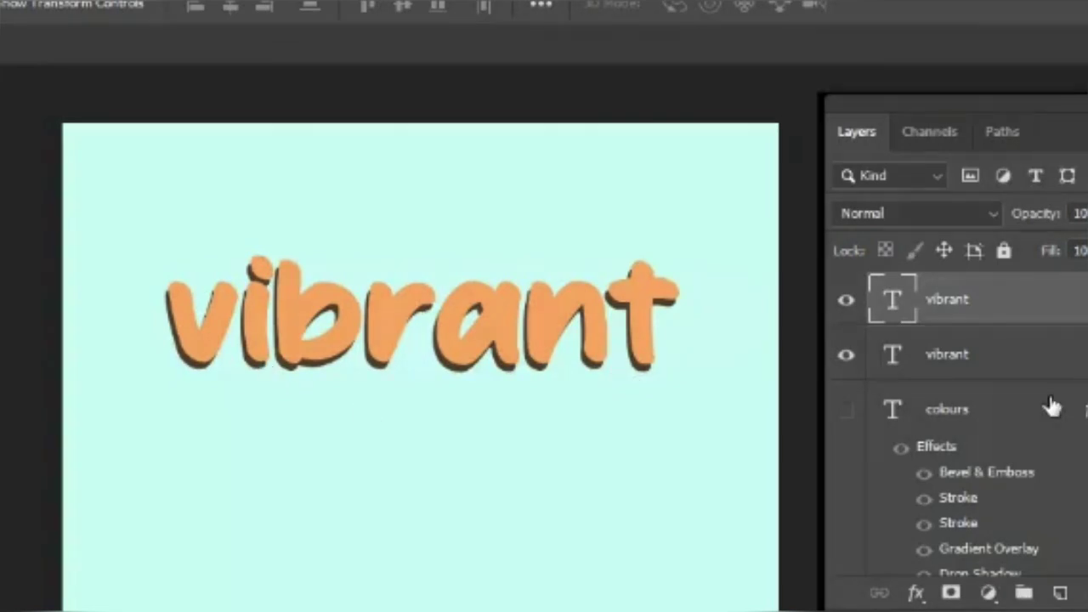
Lower the opacity of the brown vibrant text layer to 75%.
left_click(903, 372)
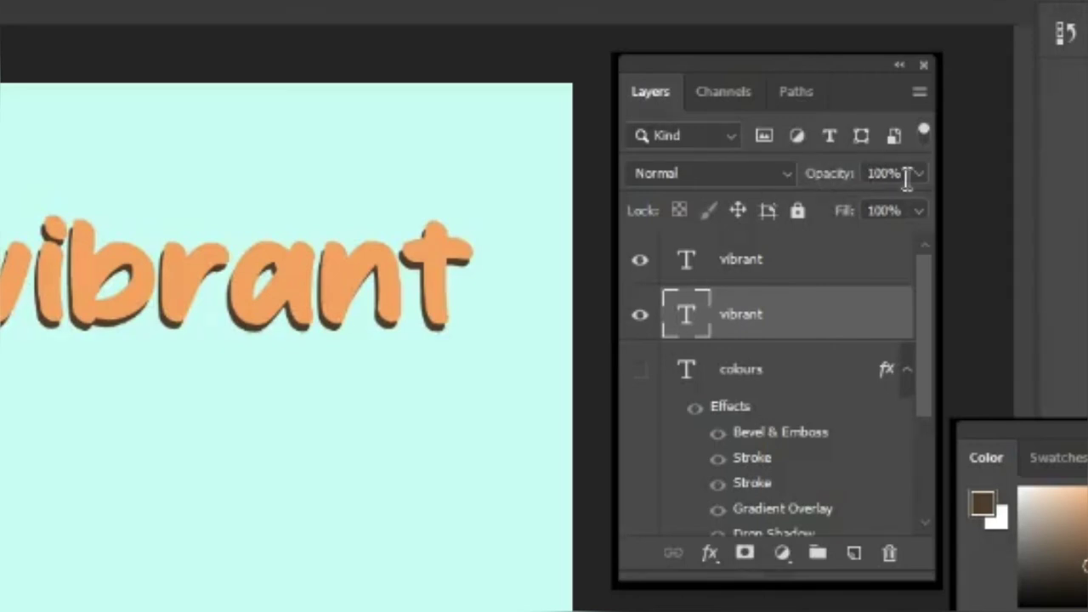
left_click_drag(916, 180, 891, 208)
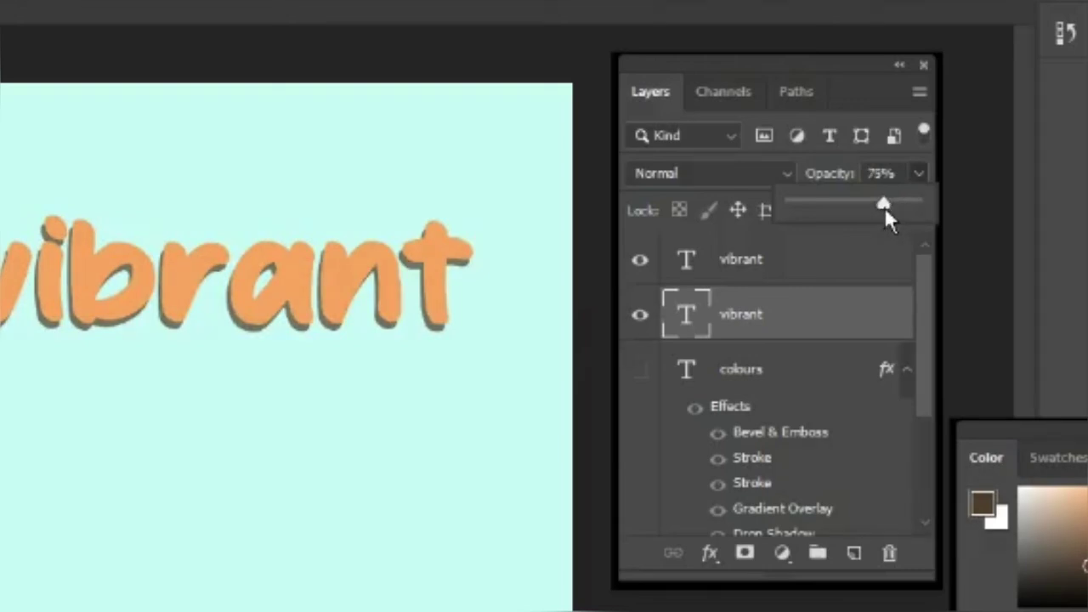
left_click(721, 319)
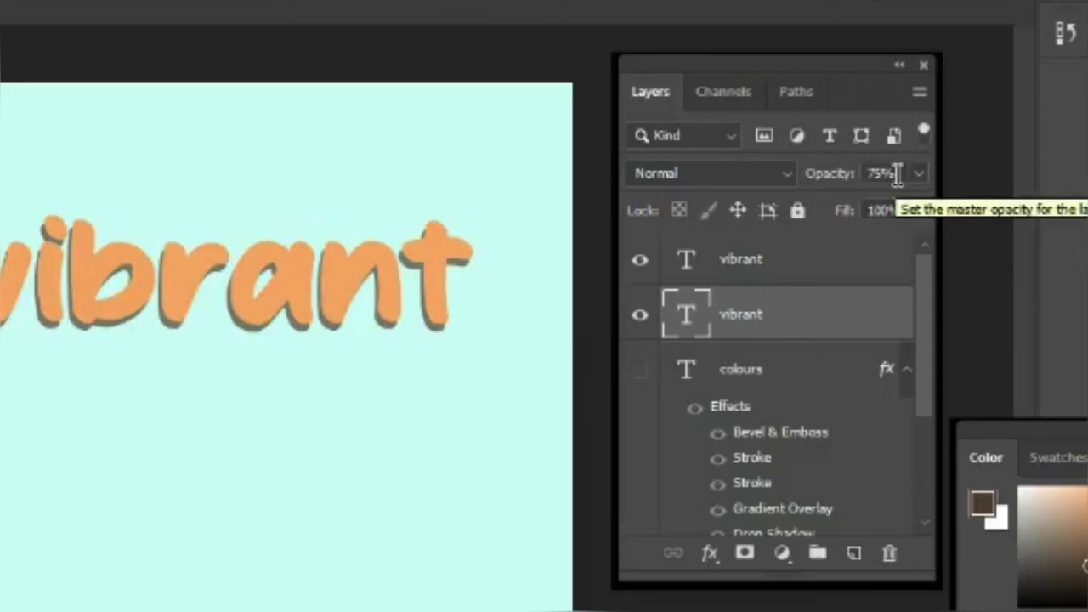
Preview blend modes from Dissolve through Divide on the lower vibrant layer.
key("shift+plus")
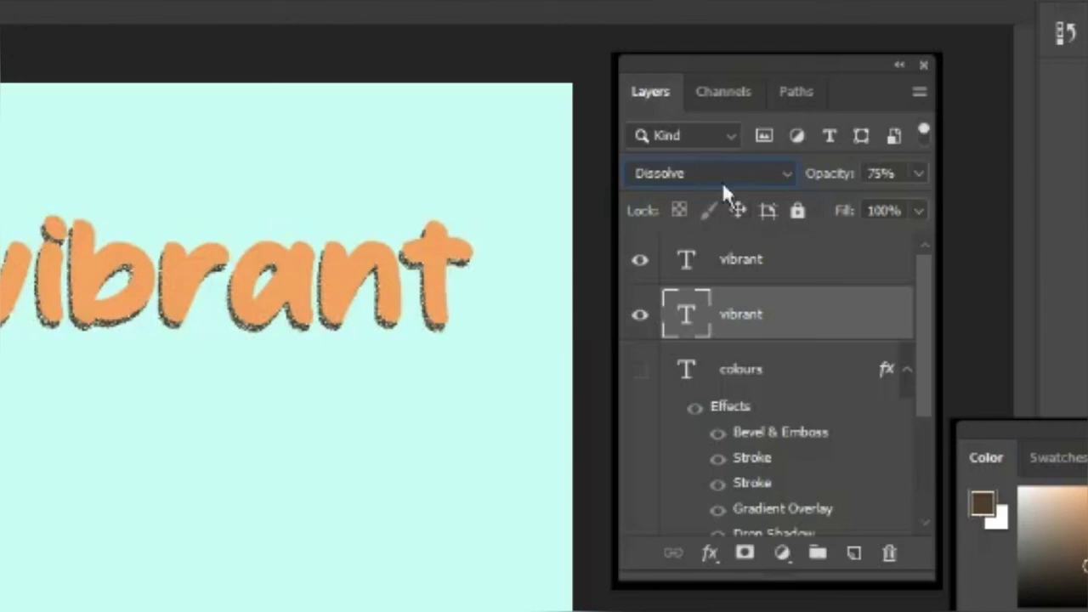
key("shift+minus")
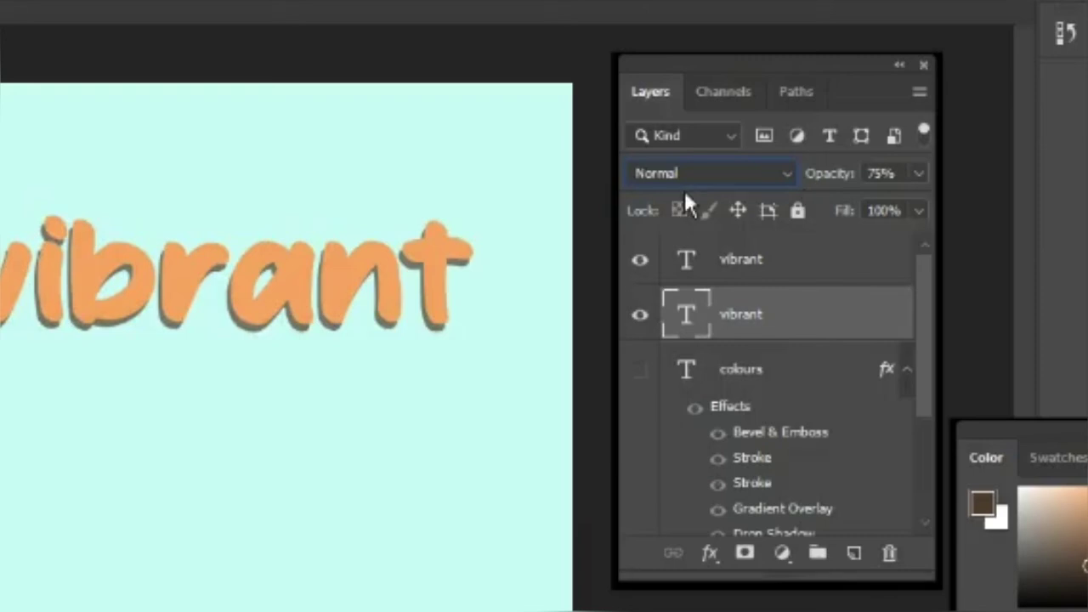
key("shift+plus")
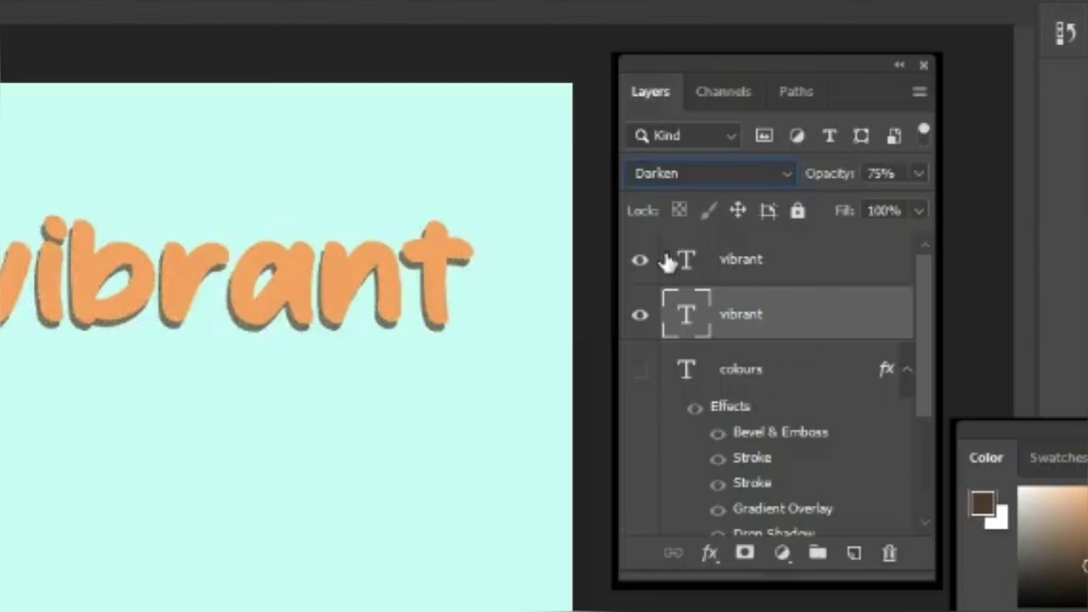
scroll(656, 173, "up", 2)
scroll(656, 172, "down", 3)
scroll(634, 172, "up", 3)
scroll(633, 173, "down", 6)
scroll(634, 173, "up", 1)
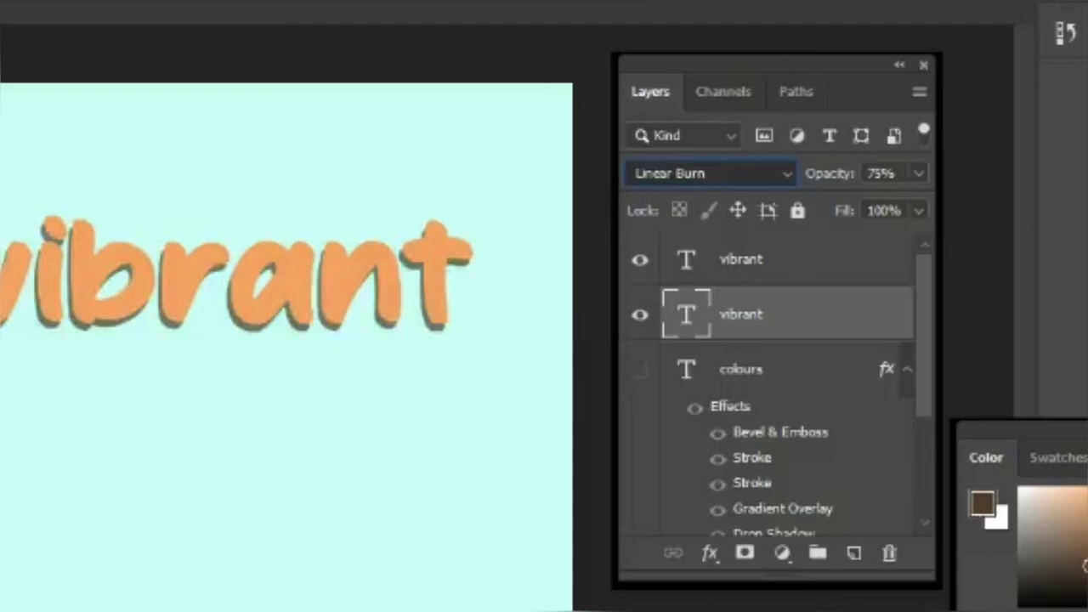
scroll(655, 173, "up", 1)
scroll(655, 172, "down", 1)
scroll(655, 173, "down", 2)
scroll(654, 172, "down", 1)
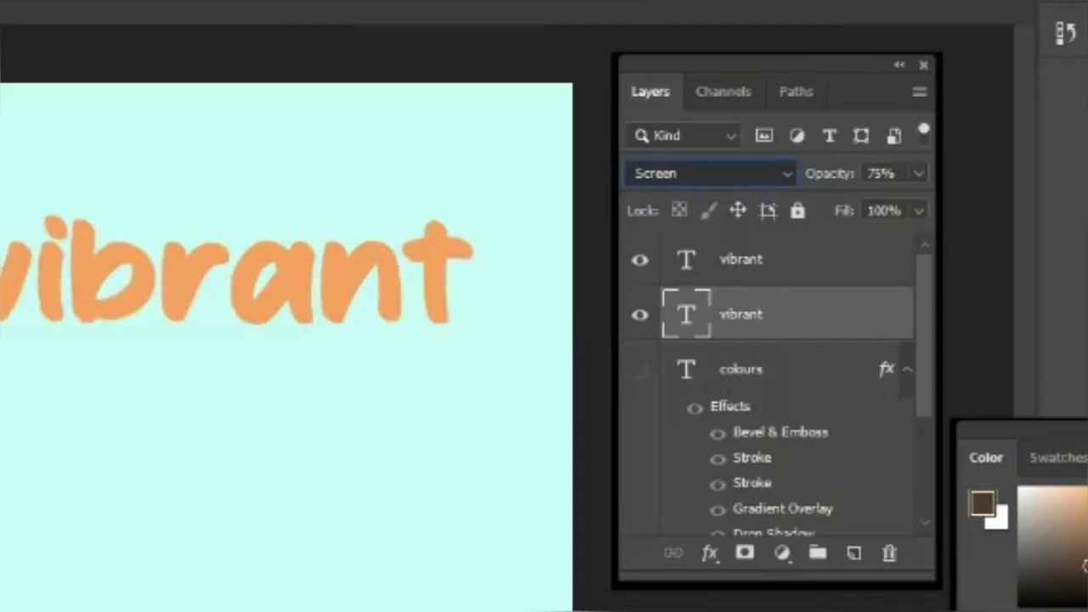
scroll(654, 173, "down", 2)
scroll(655, 172, "down", 2)
scroll(655, 172, "down", 10)
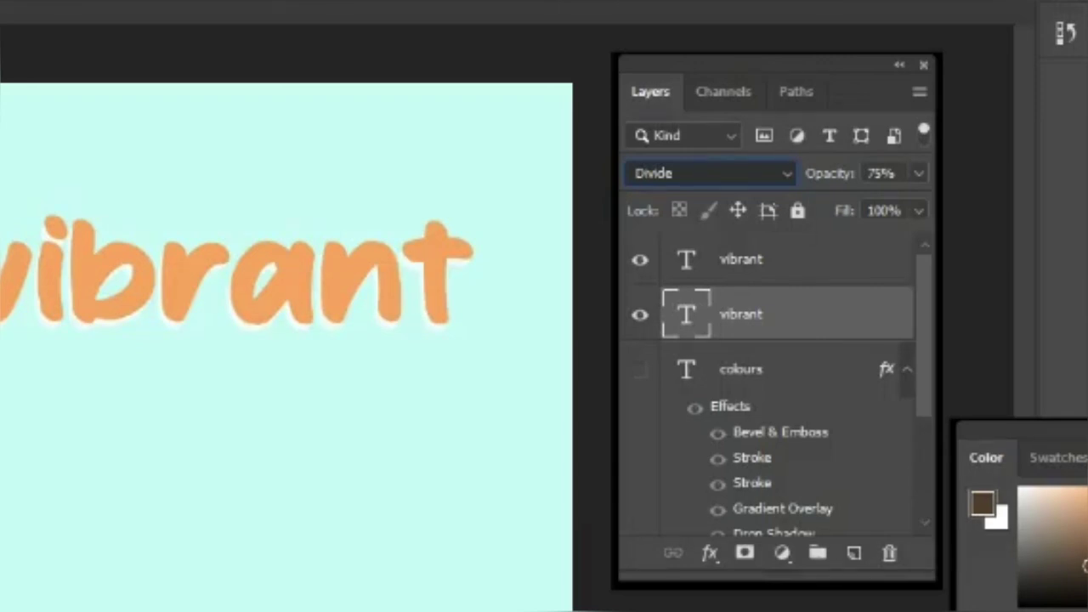
scroll(655, 172, "up", 1)
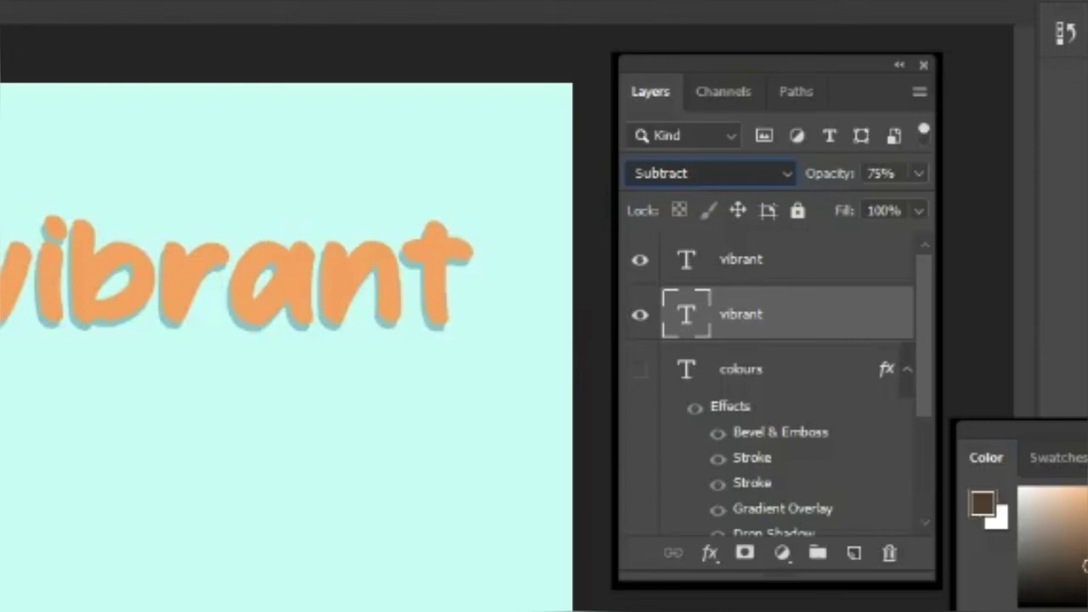
Preview the last blend modes, from Subtract through Hue to Luminosity, on the lower vibrant layer.
key("Up")
key("Down")
key("Up")
key("Up")
key("Down")
key("Down")
key("Down")
key("Down")
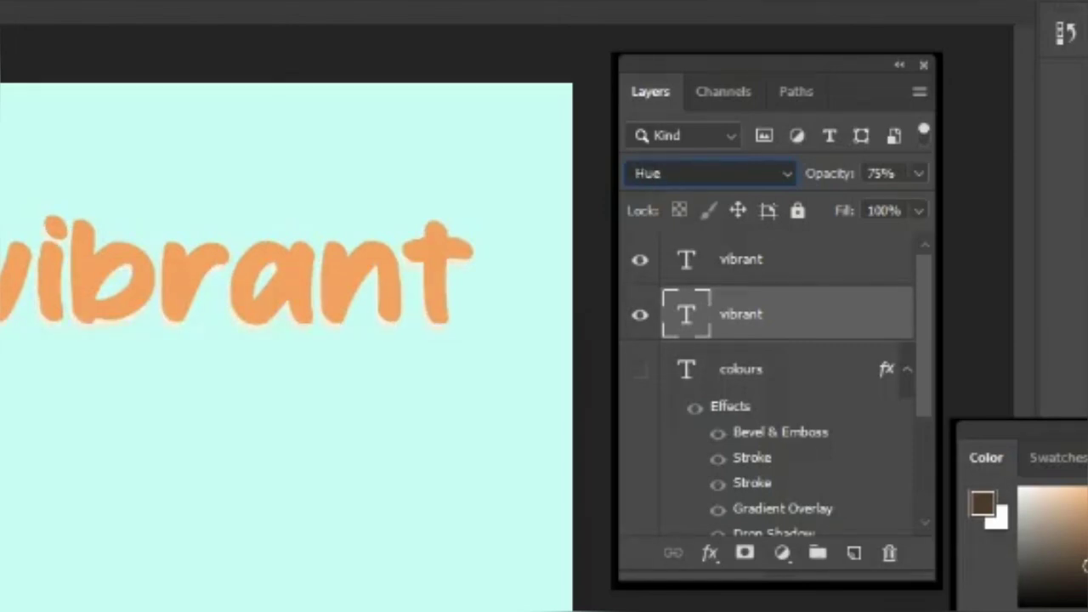
key("Down")
key("Up")
key("Down")
key("Down")
key("Down")
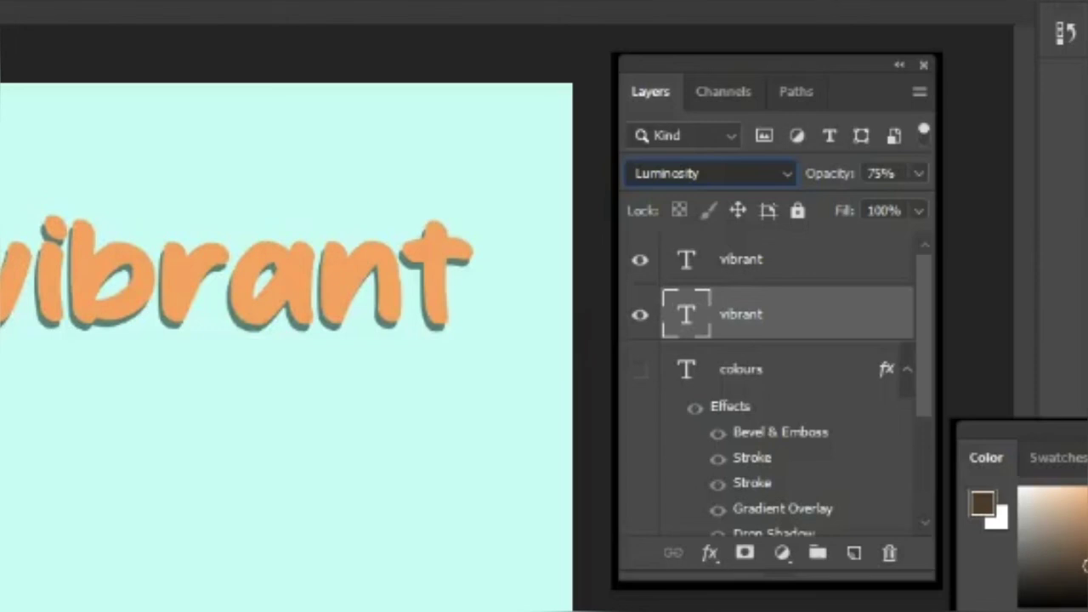
Go back through the blend modes from Luminosity past Lighten to Darken on the lower vibrant layer.
key("Up")
key("Up")
key("Up")
key("Up")
key("Up")
key("Up")
key("Up")
key("Up")
key("Up")
key("Up")
key("Up")
key("Up")
key("Up")
key("Up")
key("Up")
key("Up")
key("Up")
key("Up")
key("Up")
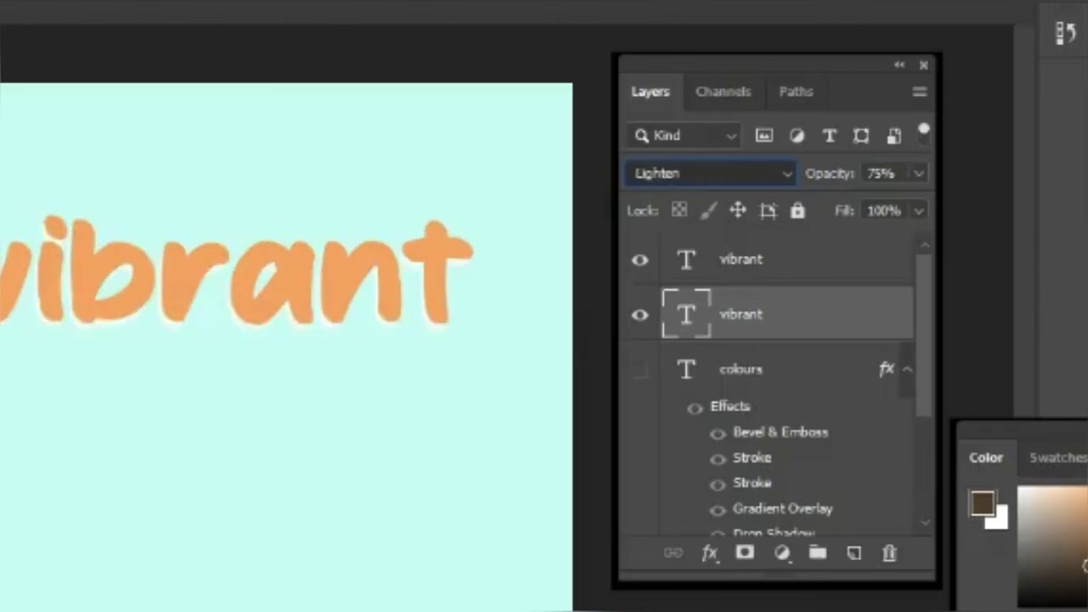
key("Up")
key("Up")
key("Up")
key("Up")
key("Up")
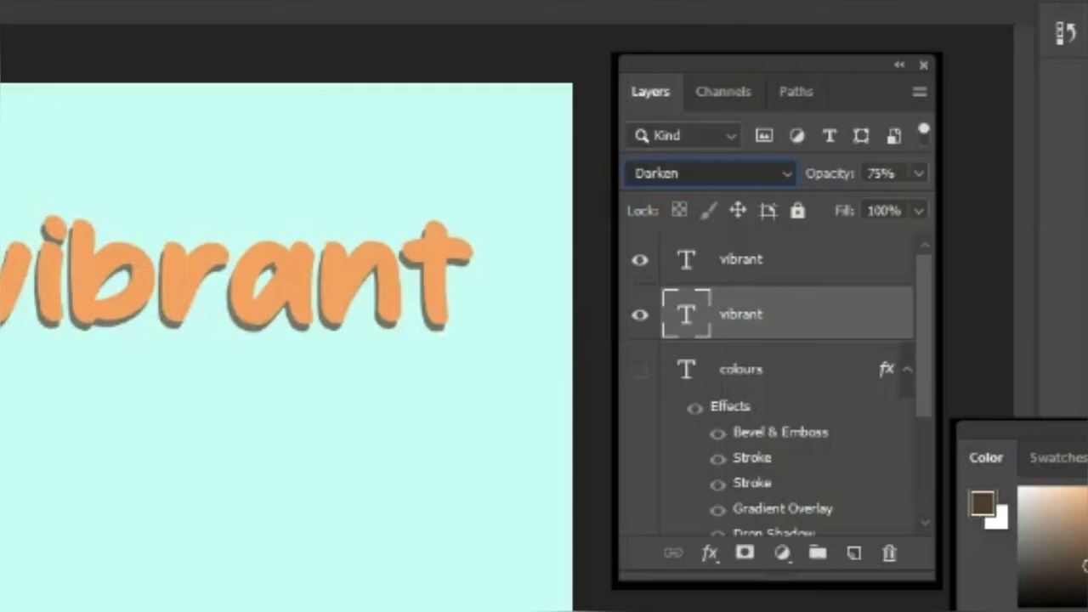
Compare Divide and Exclusion, and set the lower vibrant layer's blend mode to Subtract.
key("Down")
key("Down")
key("Down")
key("Down")
key("Down")
key("Down")
key("Down")
key("Down")
key("Down")
key("Down")
key("Down")
key("Down")
key("Down")
key("Down")
key("Down")
key("Down")
key("Down")
key("Down")
key("Down")
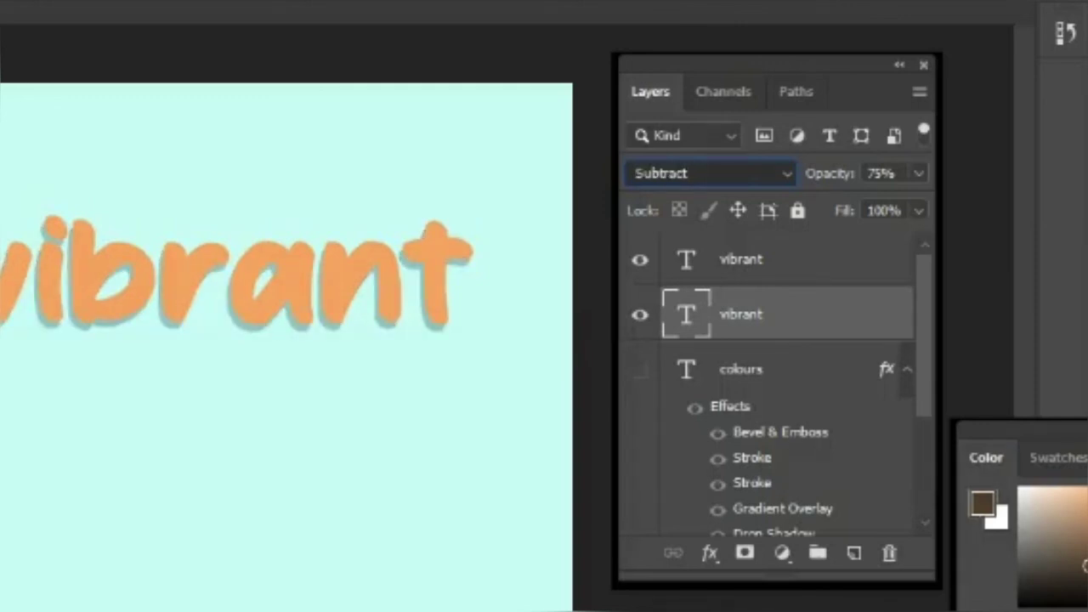
key("Down")
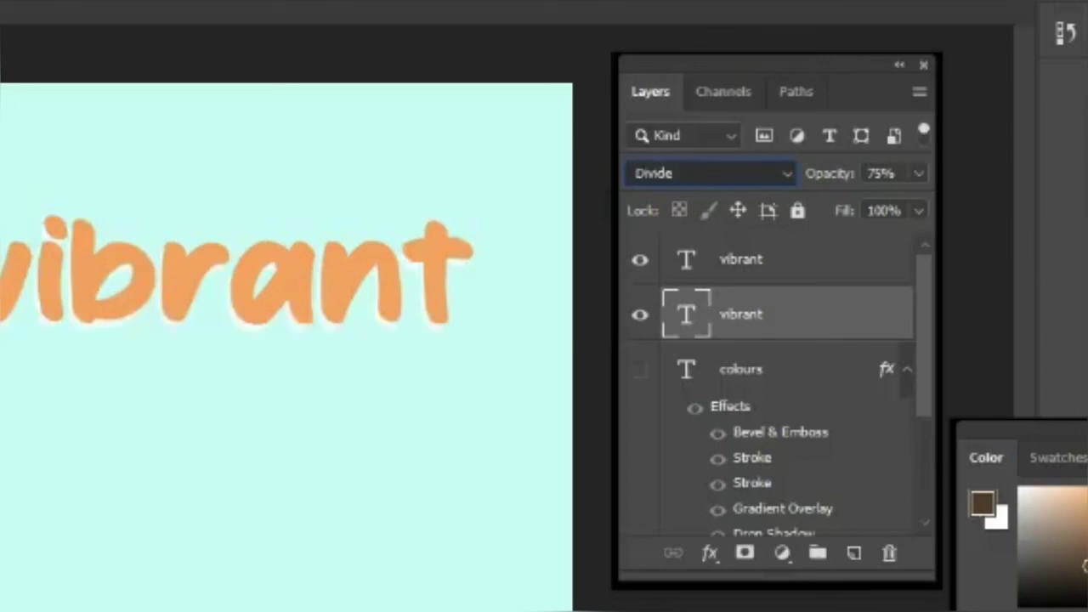
key("Up")
key("Up")
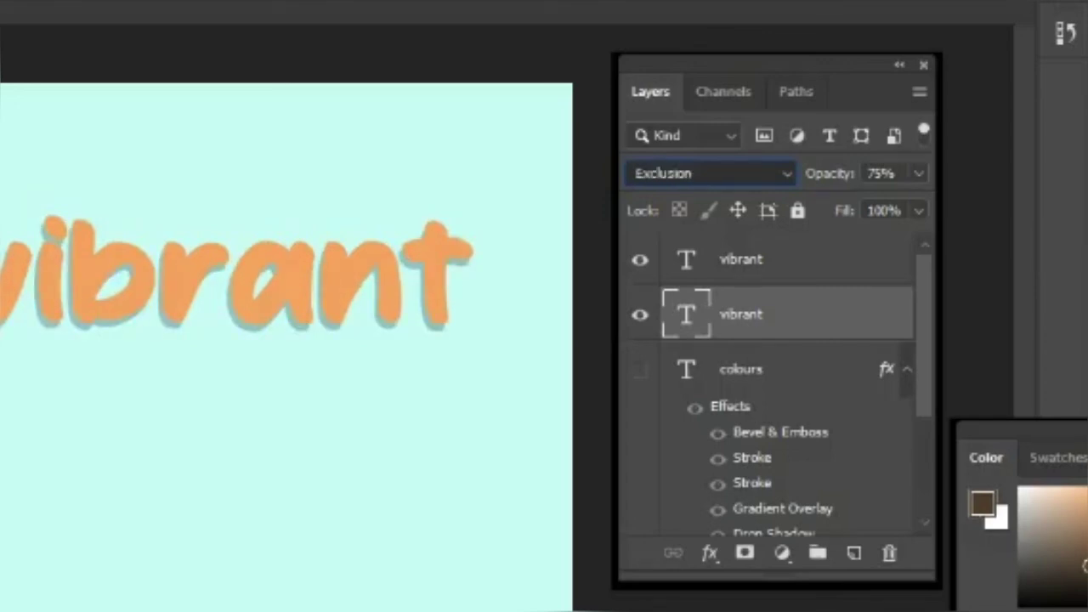
key("Down")
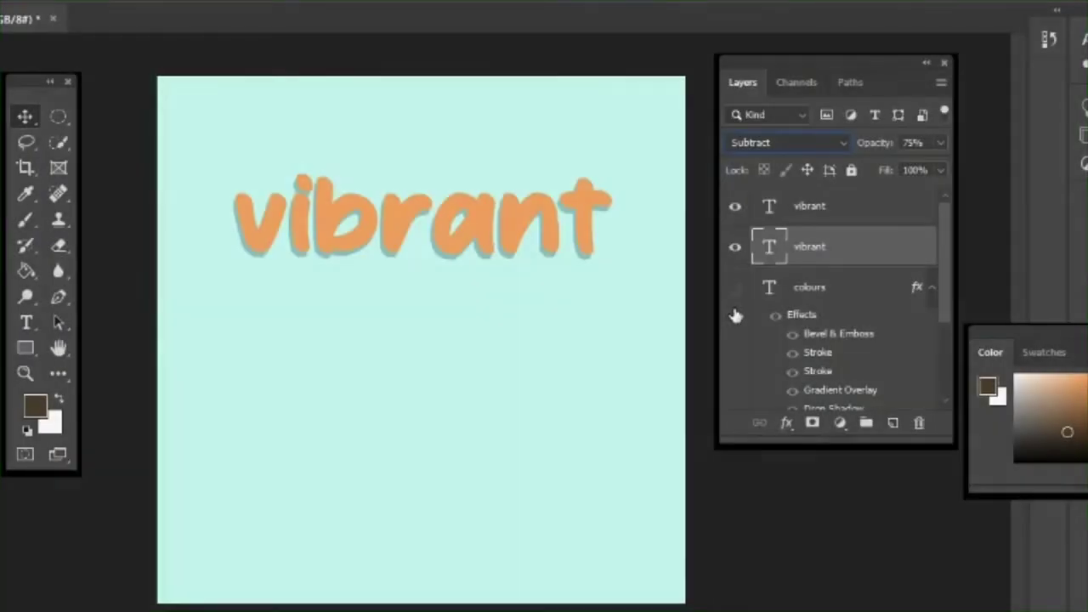
Show the colours text layer and move the word up to sit just beneath vibrant.
left_click(640, 369)
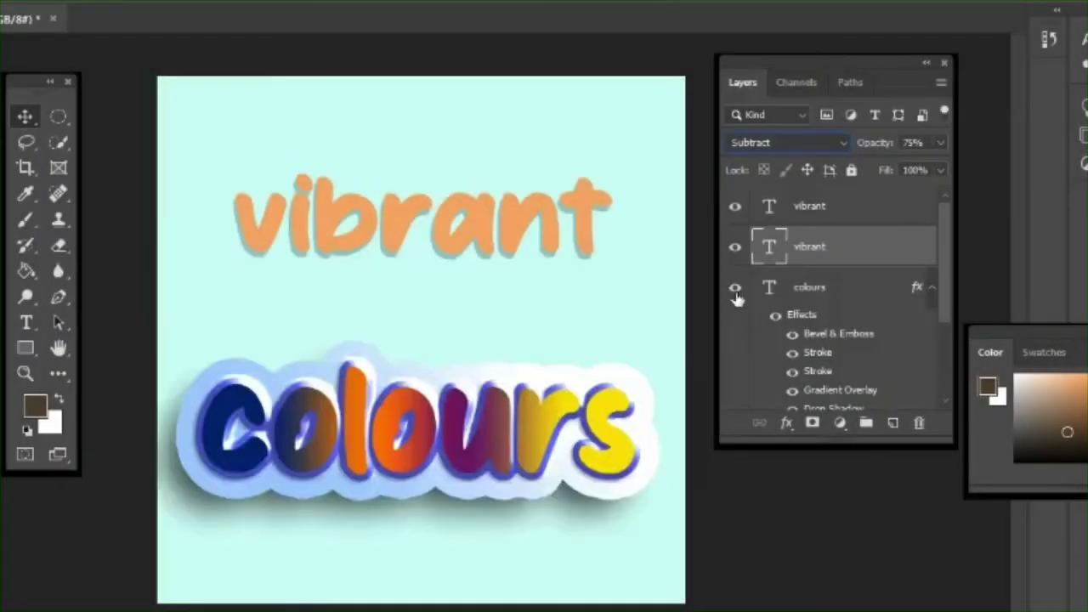
left_click(478, 467)
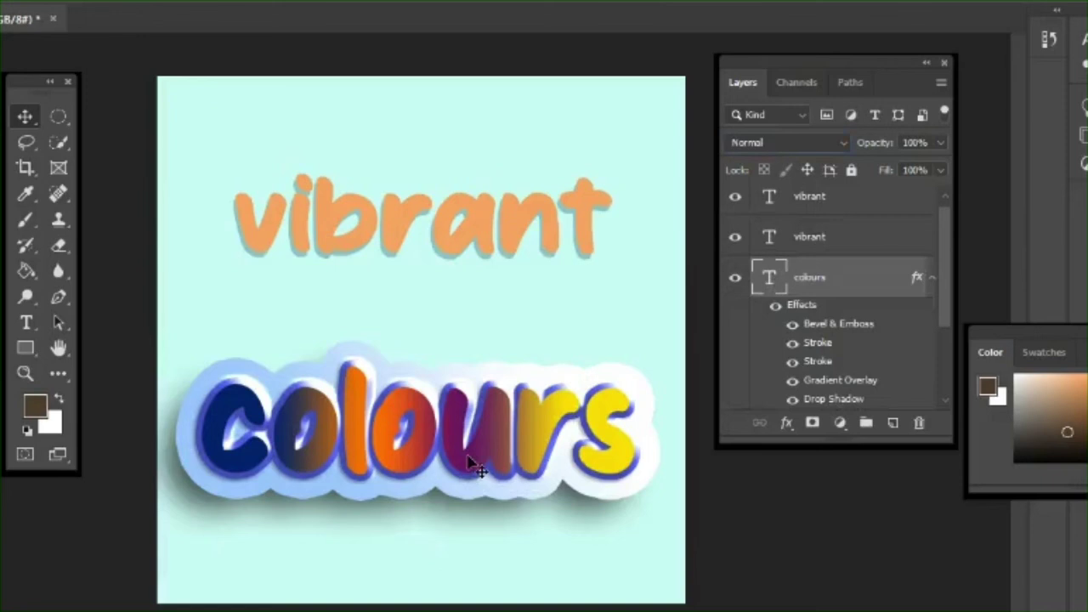
left_click_drag(478, 468, 491, 411)
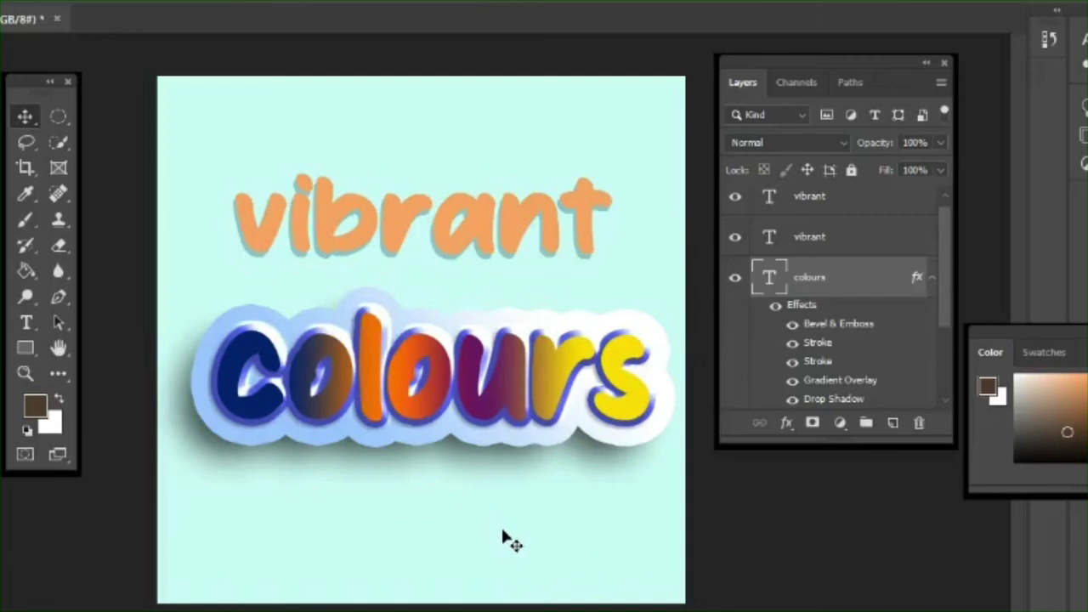
key("alt+f")
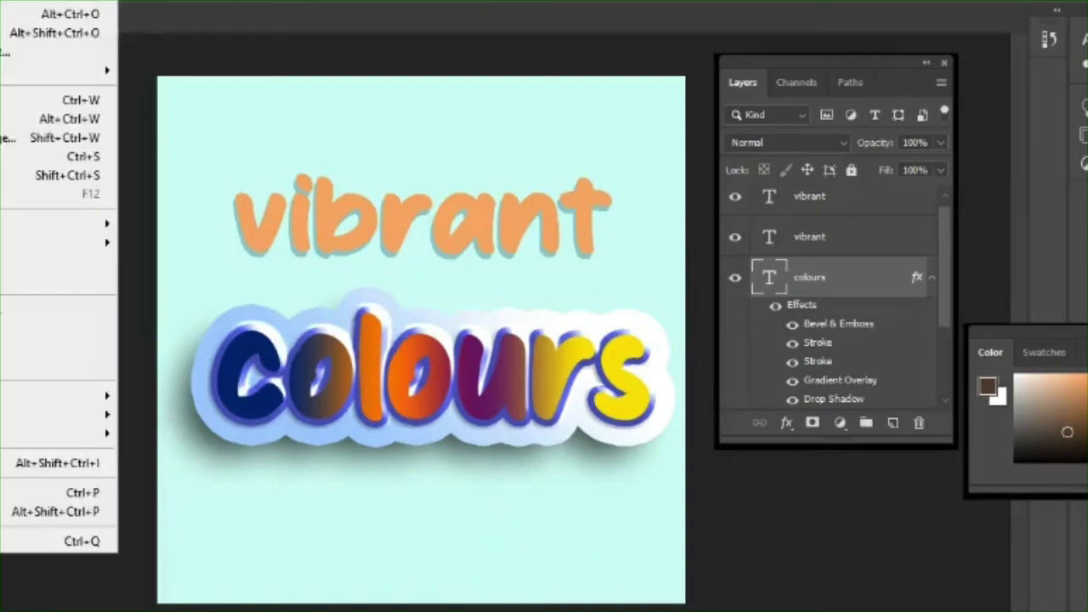
key("Escape")
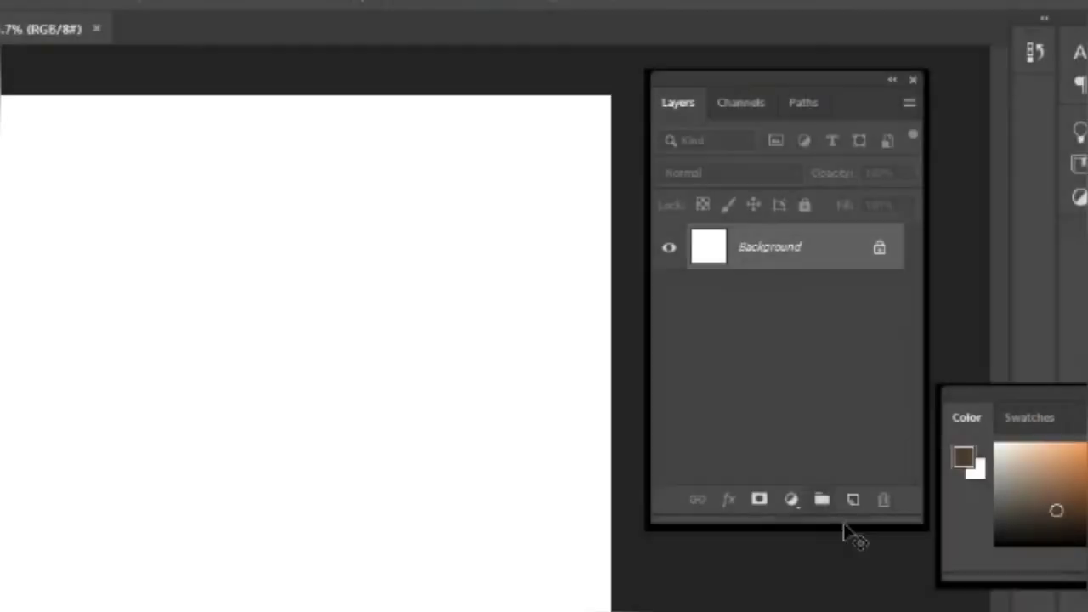
Add a black Solid Color fill layer above the Background in the new blank document.
left_click(871, 414)
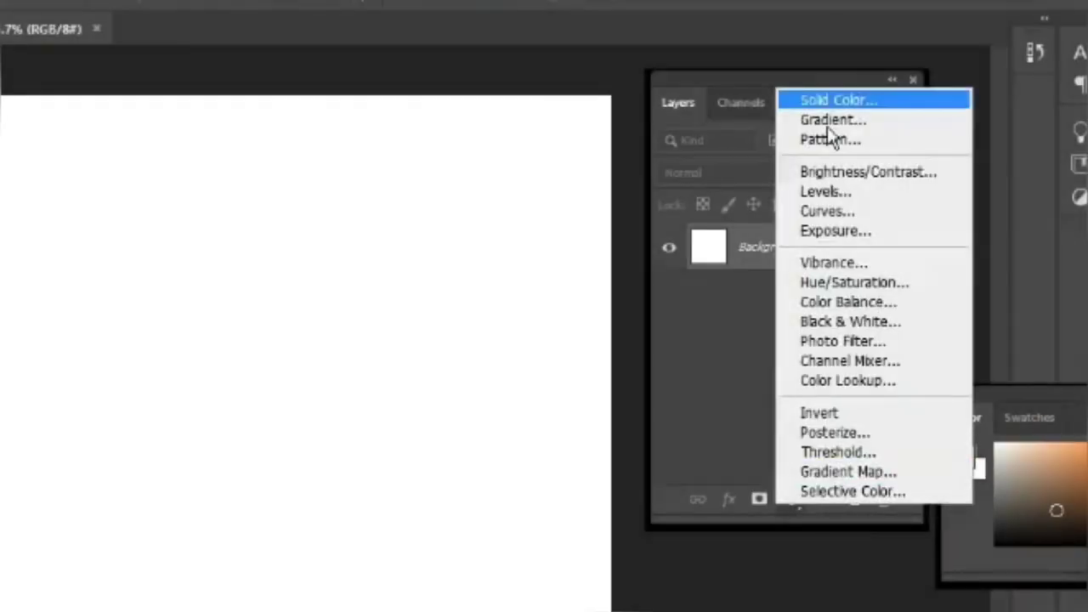
left_click(832, 100)
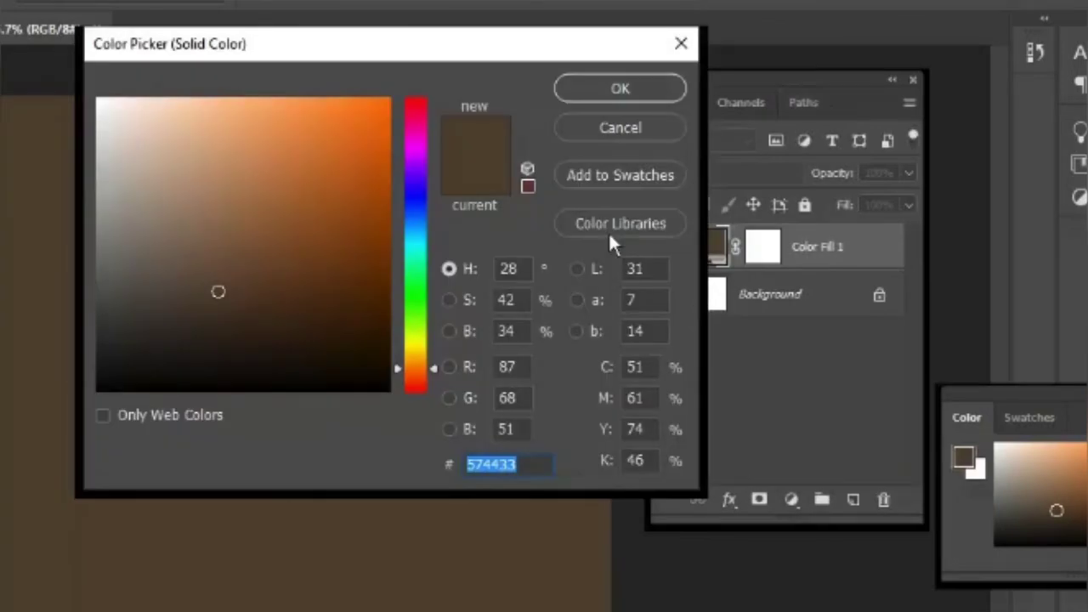
left_click(235, 370)
left_click_drag(235, 370, 236, 382)
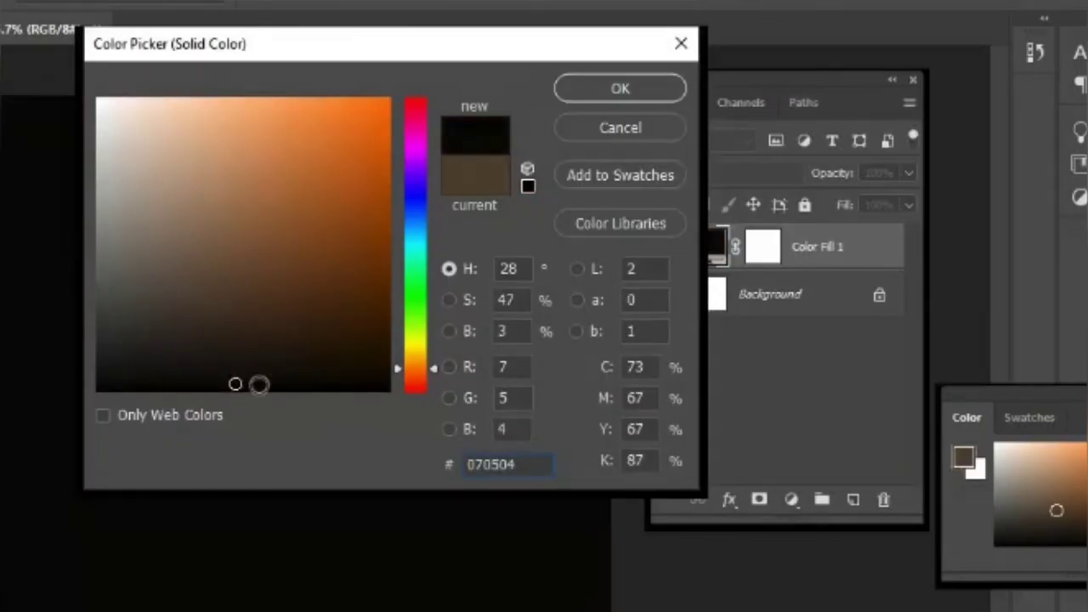
left_click(252, 391)
left_click(628, 89)
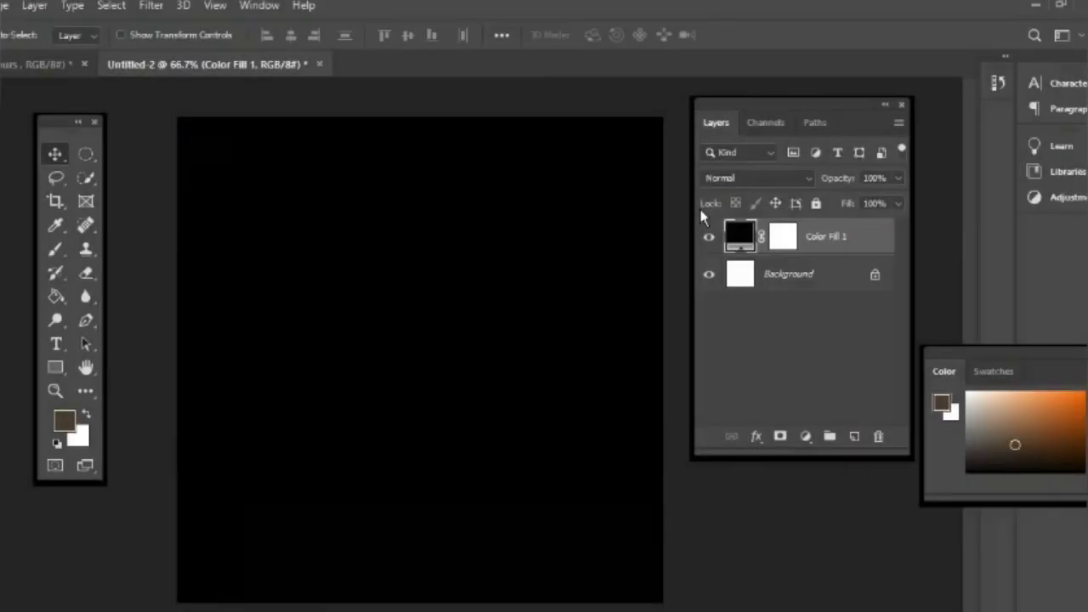
Set the type font to BorisBlackBloxx Regular for new text.
left_click(52, 350)
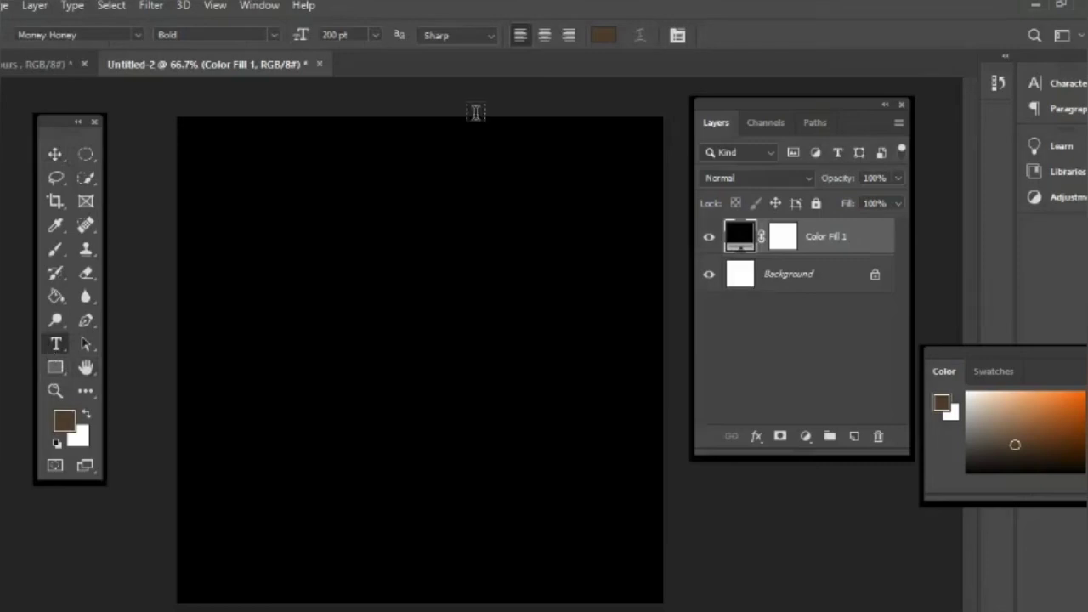
left_click(138, 35)
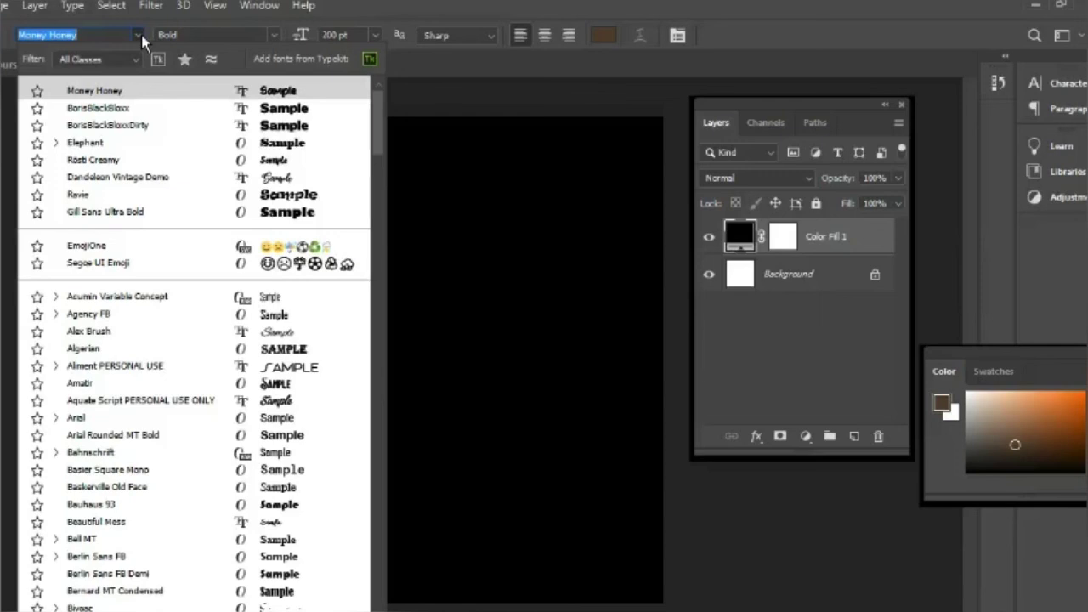
left_click(170, 108)
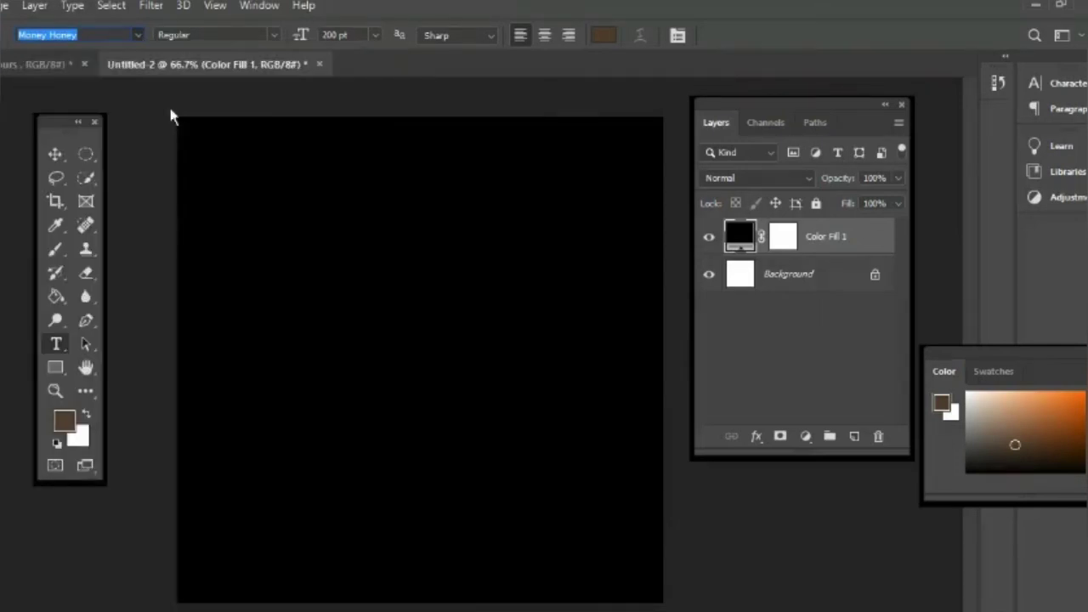
Open the text colour for editing and pick a bright orange-yellow, f5bc33.
left_click(603, 36)
left_click(388, 197)
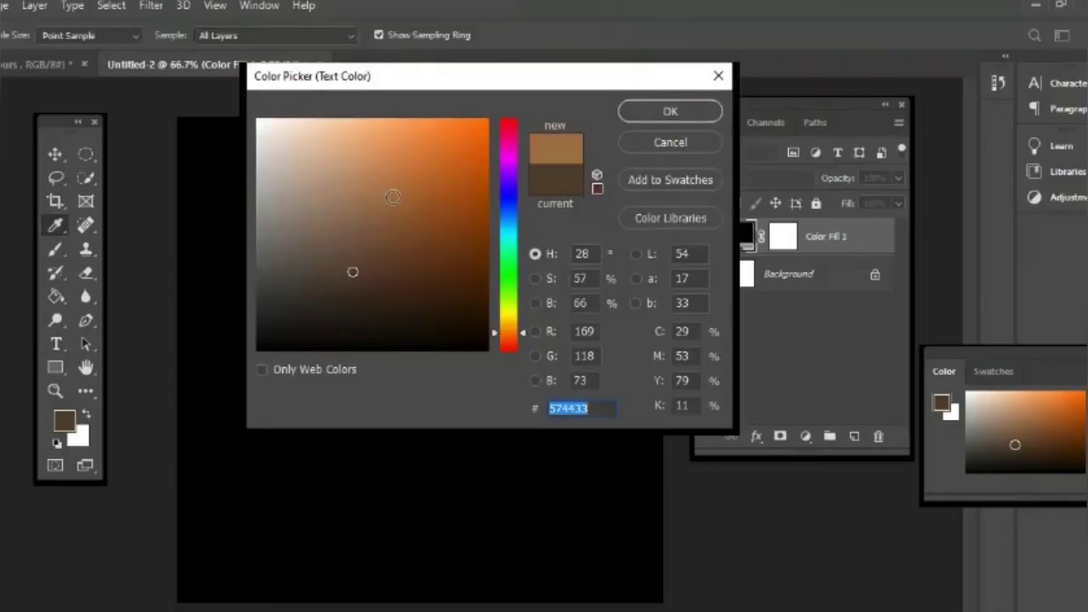
left_click(521, 321)
left_click(522, 324)
left_click(442, 140)
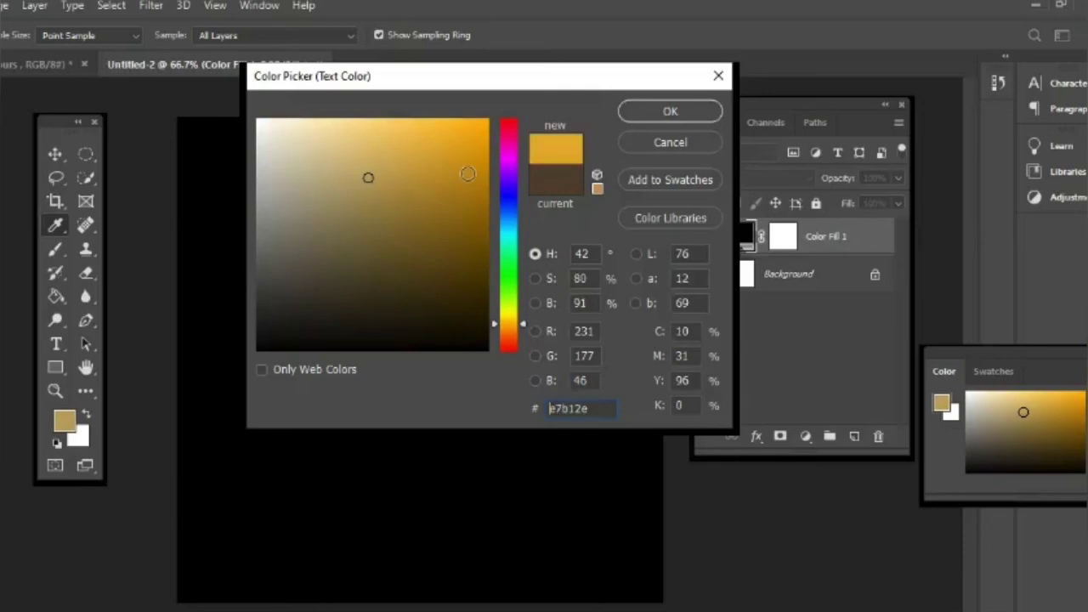
mouse_move(442, 140)
left_mouse_down()
mouse_move(468, 148)
mouse_move(462, 168)
mouse_move(440, 127)
left_mouse_up()
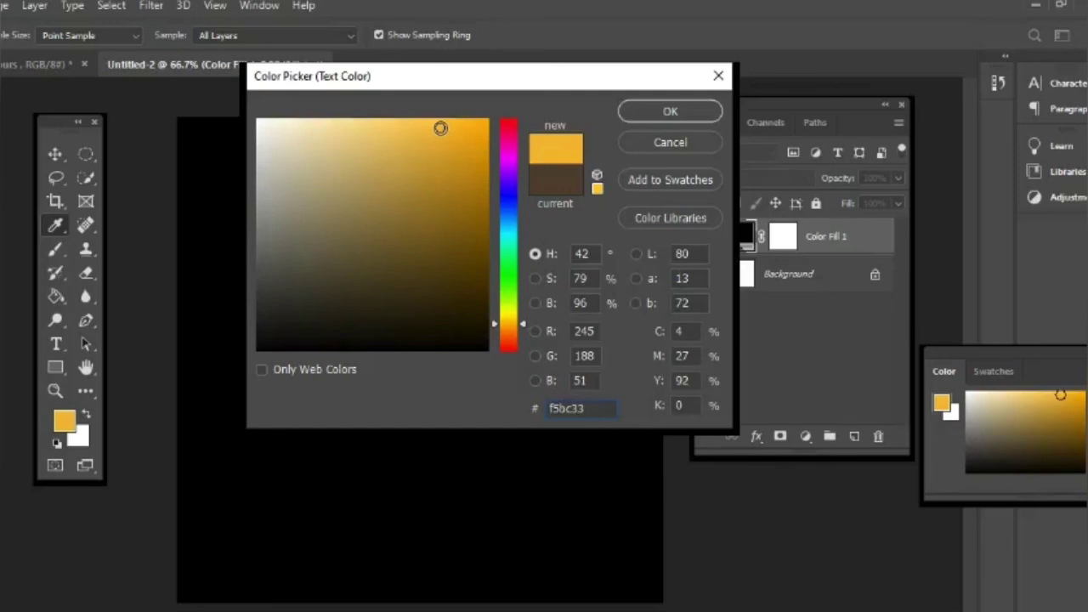
Try purer yellow shades for the text colour, such as f5e033, e7d326 and e0c321.
left_click(522, 324)
left_click_drag(522, 326, 523, 319)
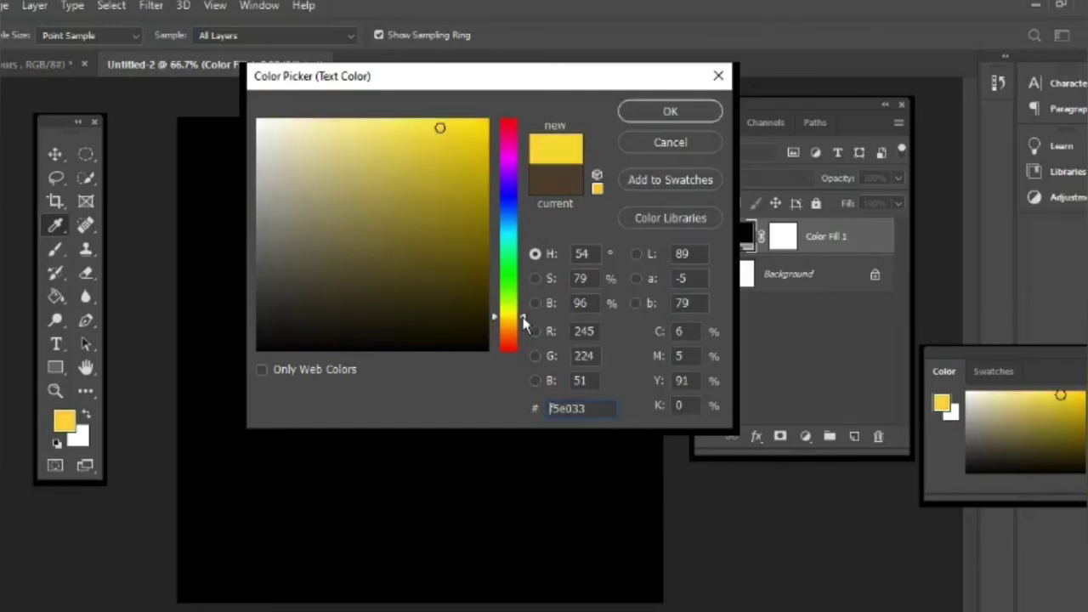
left_click(447, 154)
left_click_drag(447, 154, 450, 141)
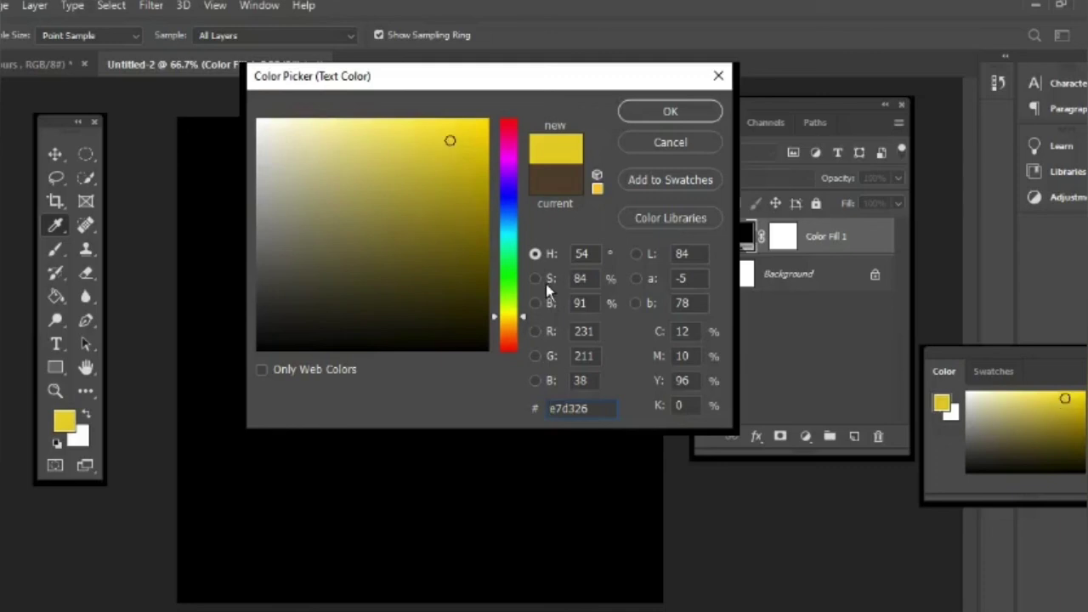
left_click(522, 323)
left_click(453, 168)
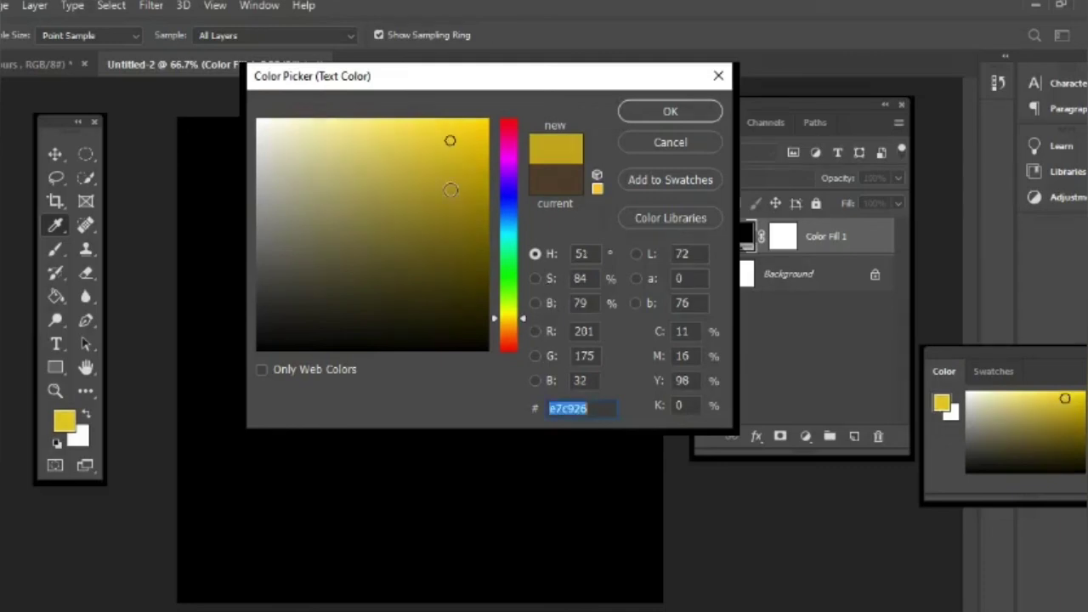
left_click_drag(452, 168, 455, 147)
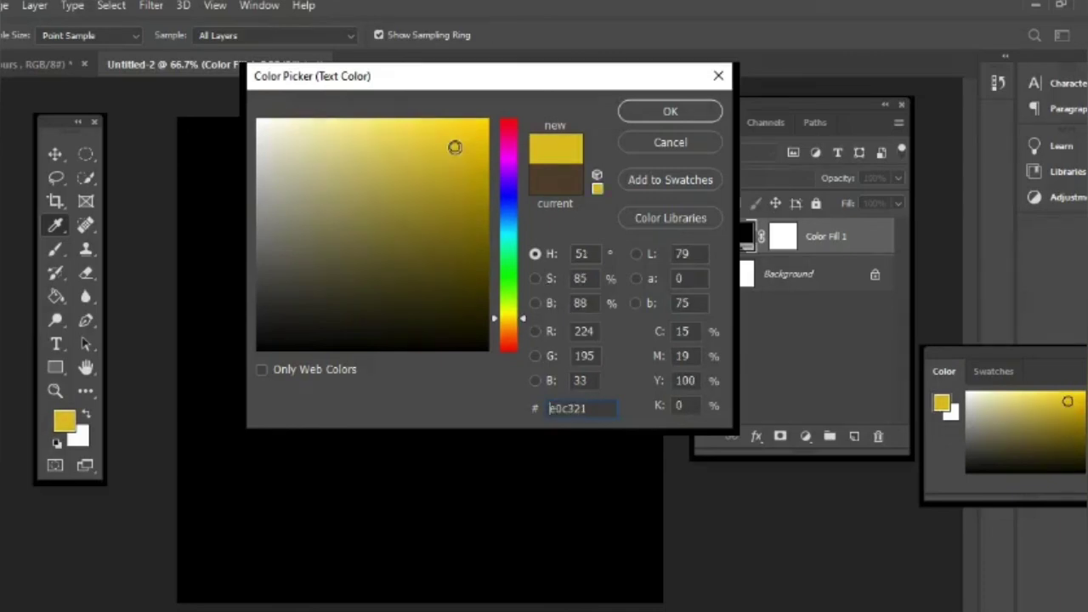
Shift the hue back towards orange and set the text colour to golden f2b72a.
left_click(496, 324)
left_click(438, 133)
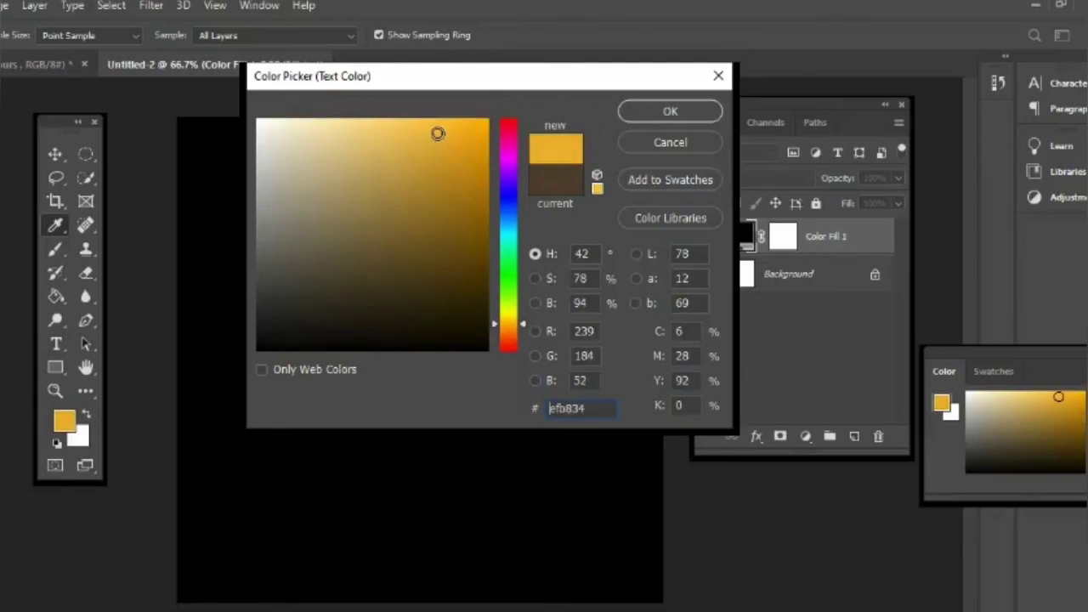
left_click_drag(437, 133, 449, 130)
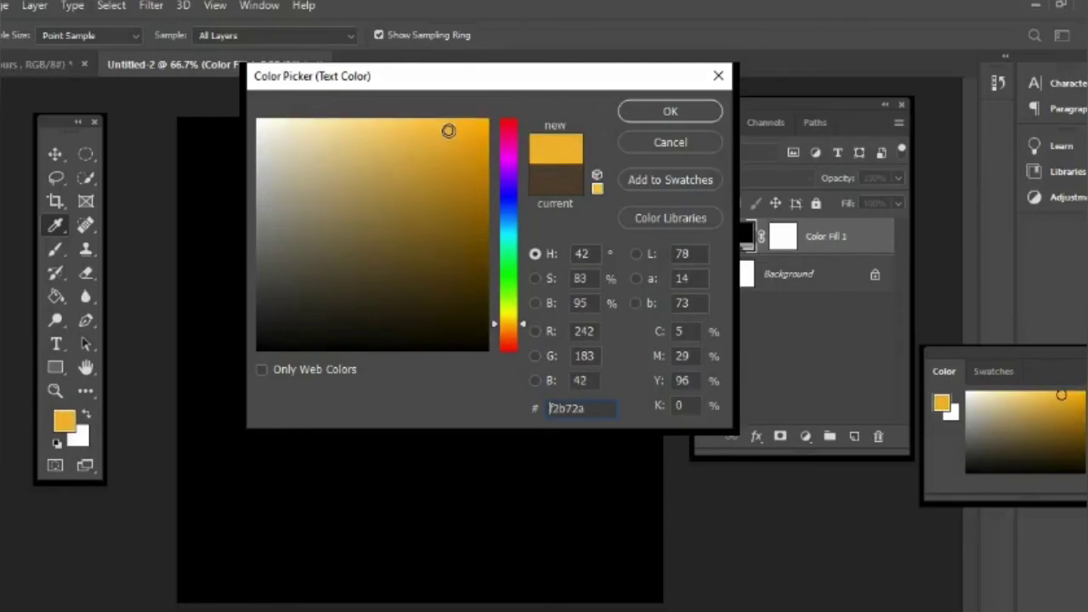
left_click(691, 121)
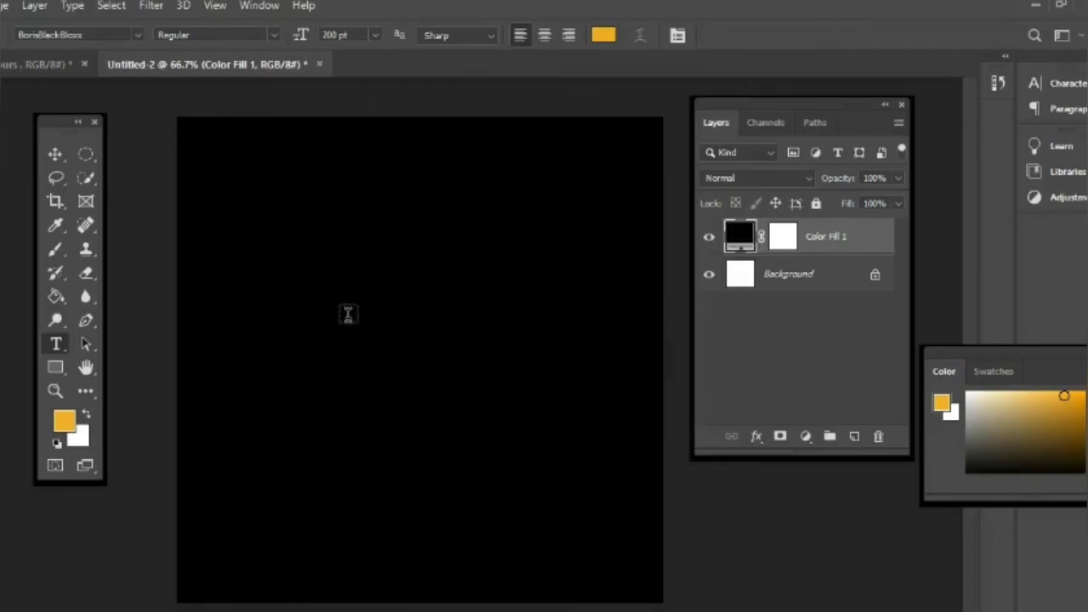
Add the text GOLD at 200 pt and move it to the centre of the black canvas.
left_click(348, 315)
type("GOL")
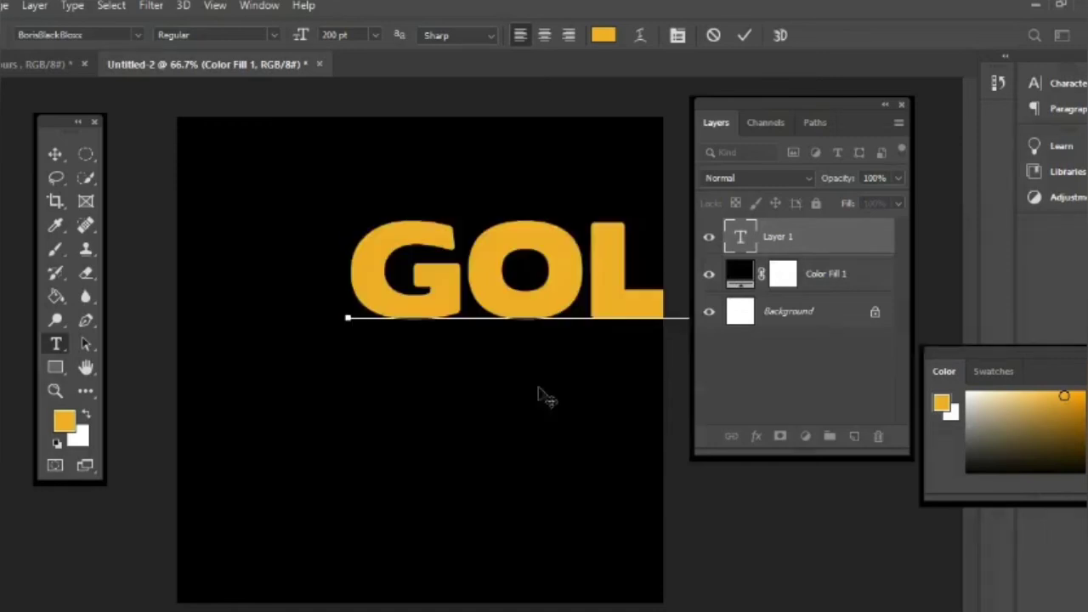
left_click(53, 153)
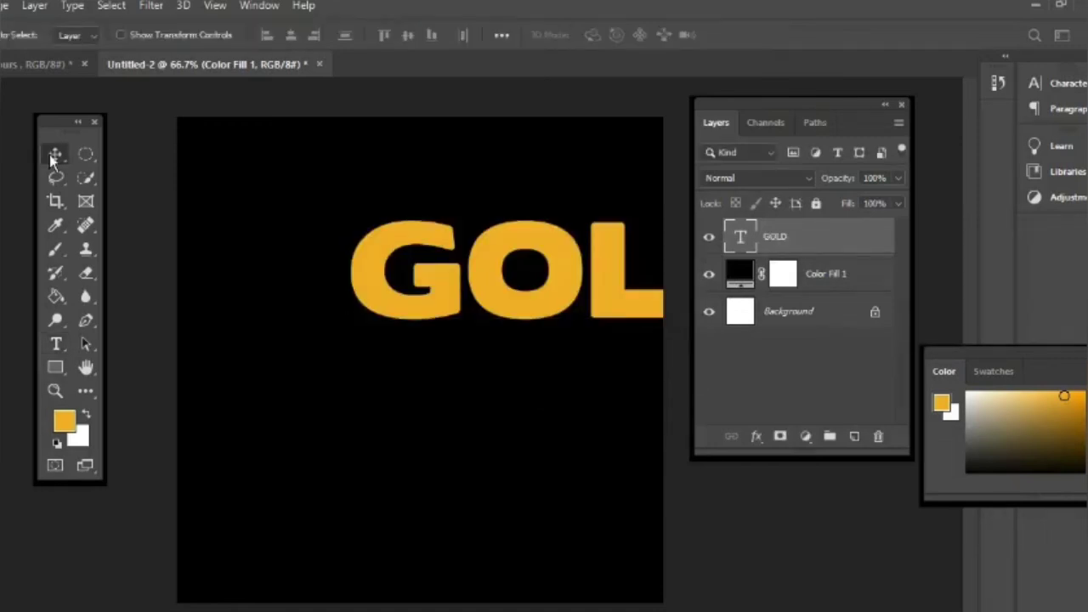
left_click_drag(529, 308, 388, 369)
left_click(557, 498)
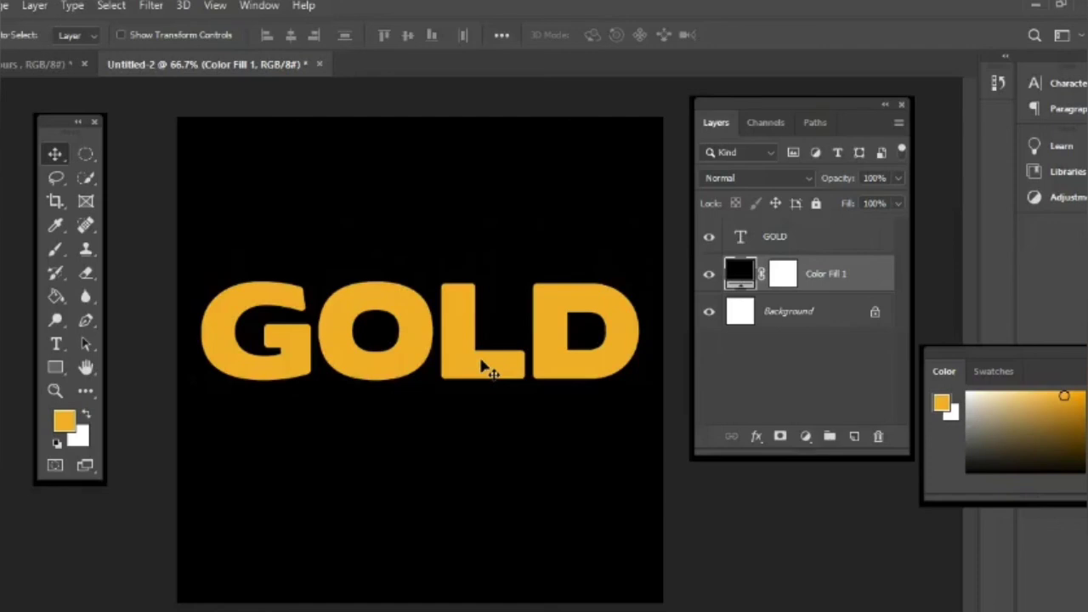
Add a Bevel & Emboss effect to the GOLD text layer, keeping the lettering in view beside the settings.
left_click(804, 236)
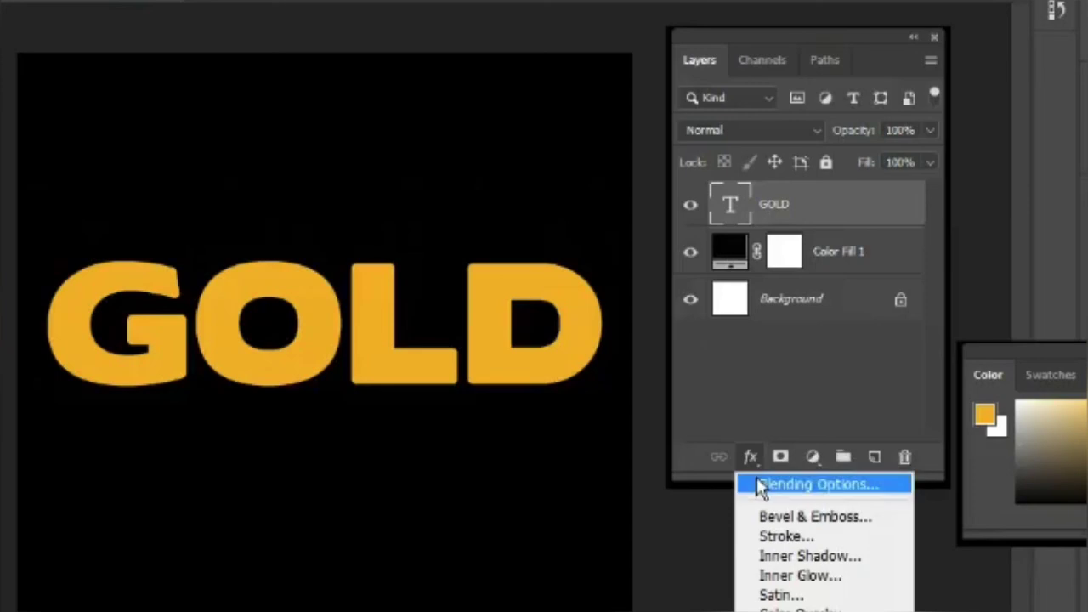
left_click(771, 520)
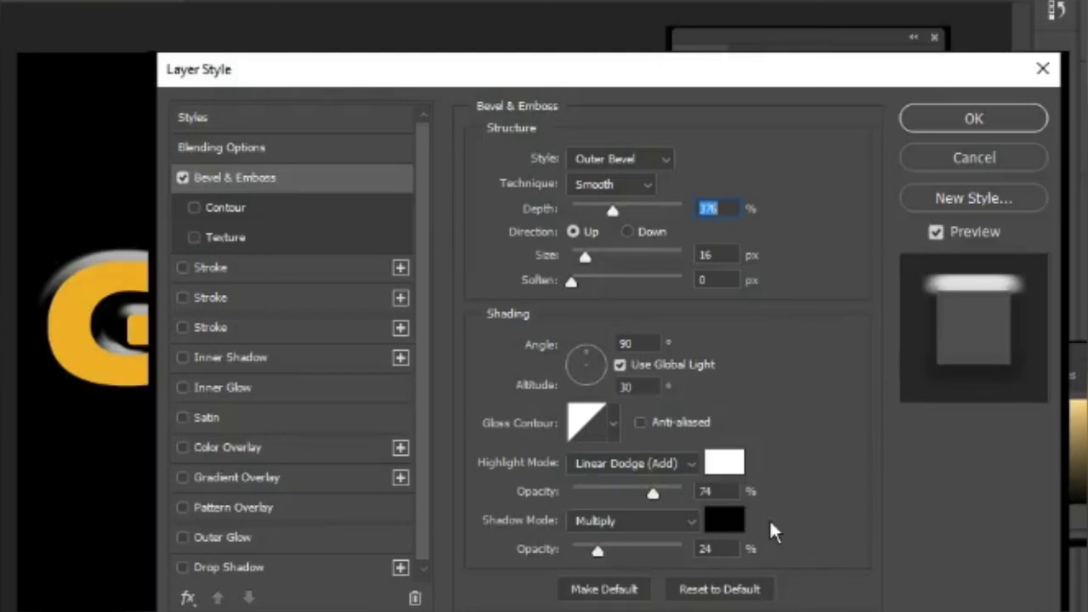
left_click_drag(264, 85, 396, 72)
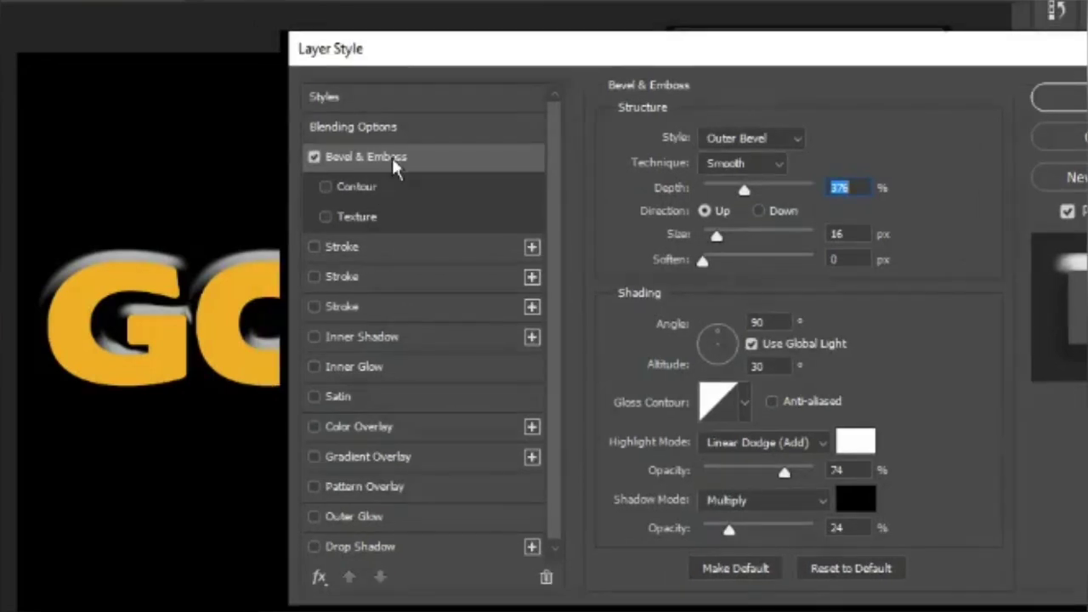
Compare the Emboss, Pillow Emboss and Stroke Emboss styles on the GOLD text, and set the bevel style to Inner Bevel.
left_click(717, 138)
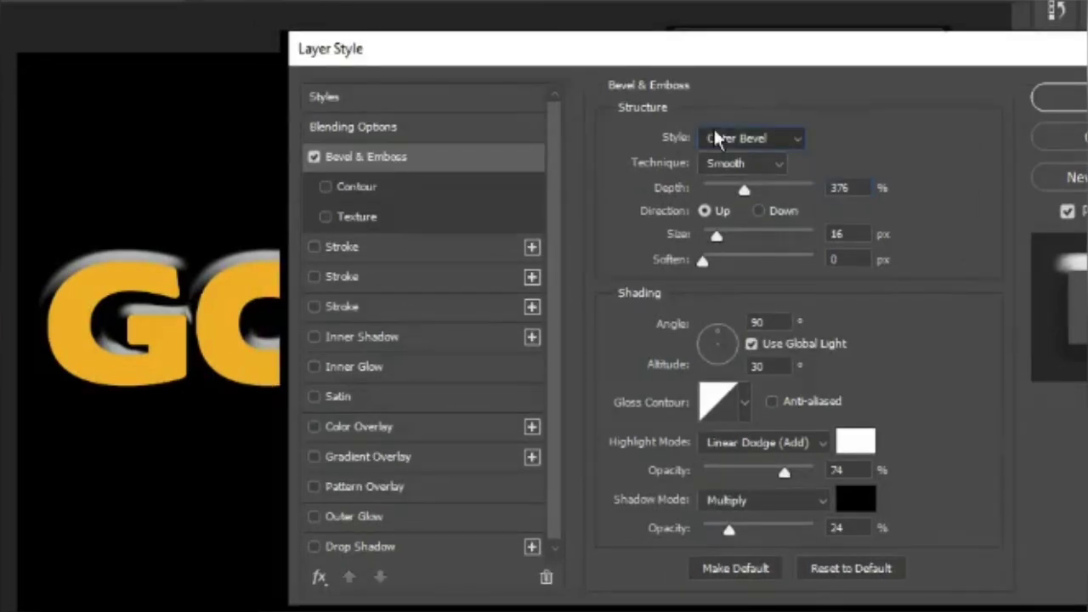
scroll(717, 139, "down", 1)
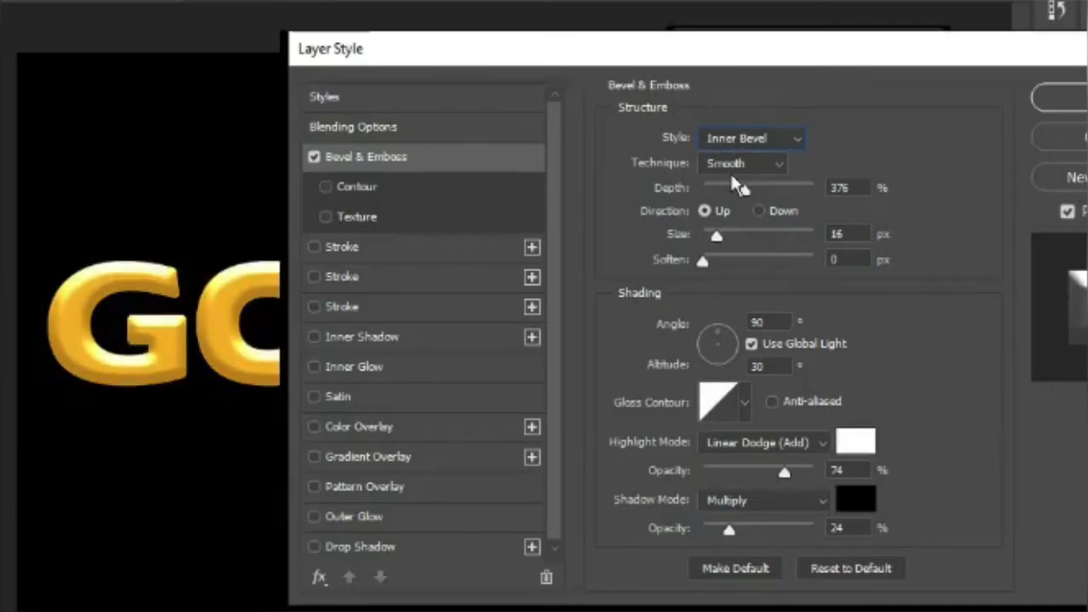
scroll(720, 138, "up", 1)
scroll(720, 136, "down", 2)
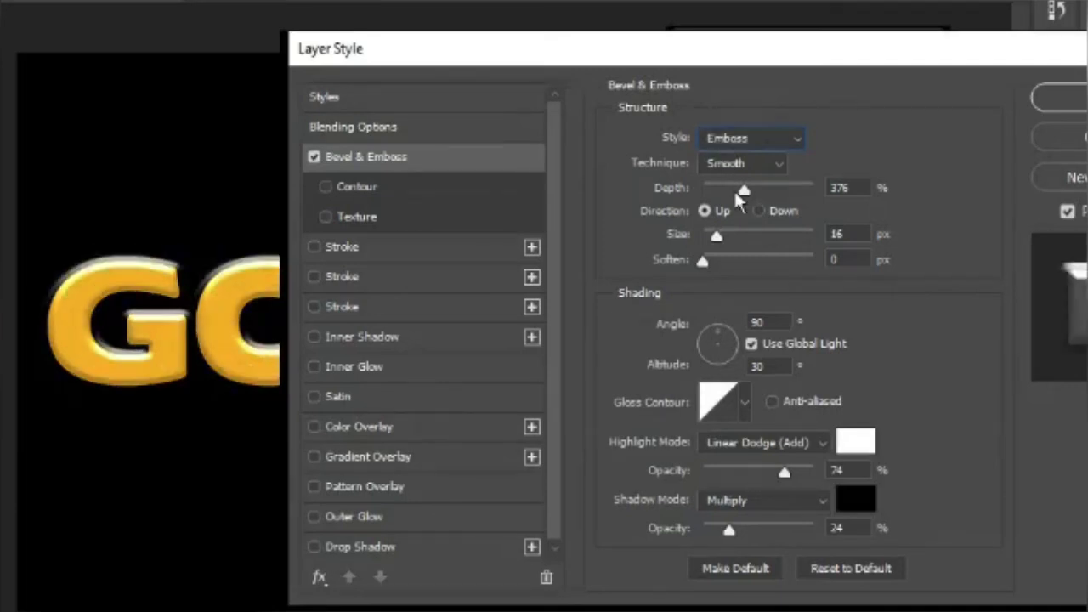
scroll(722, 137, "up", 1)
scroll(721, 136, "down", 2)
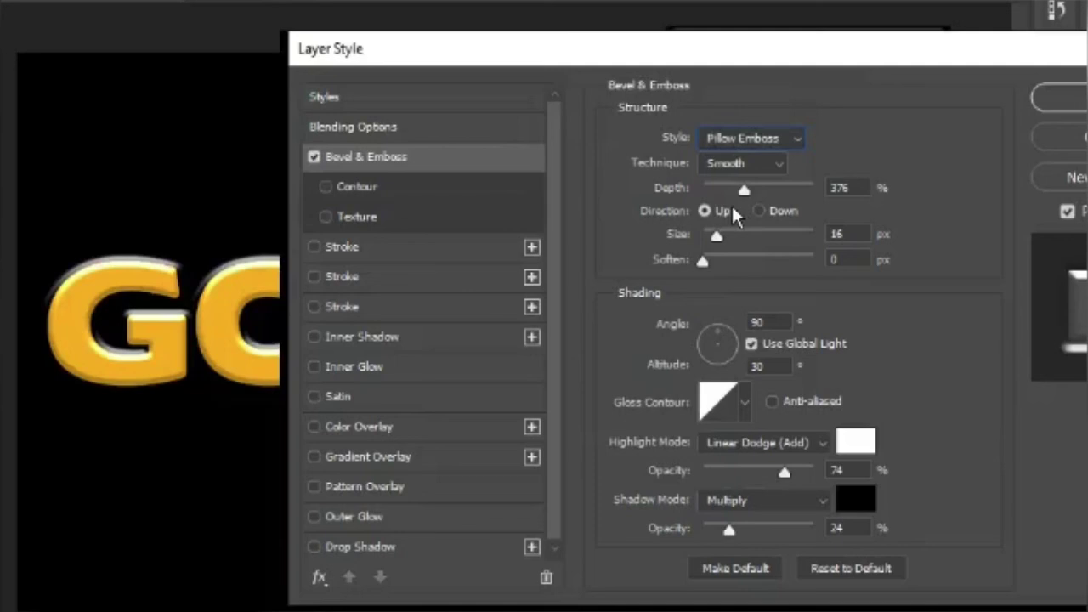
scroll(721, 137, "up", 1)
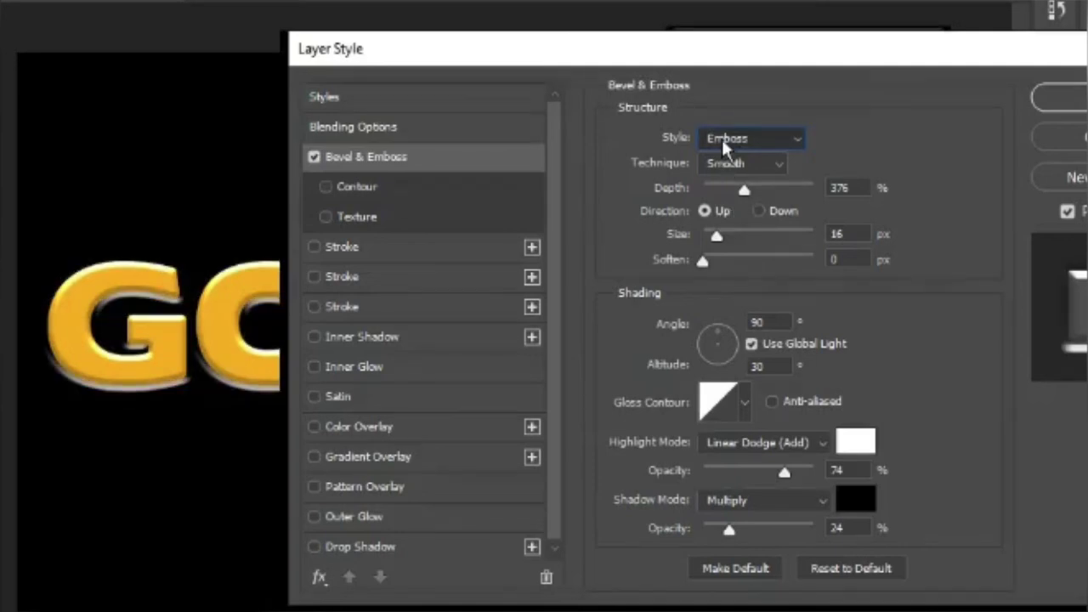
scroll(721, 137, "down", 2)
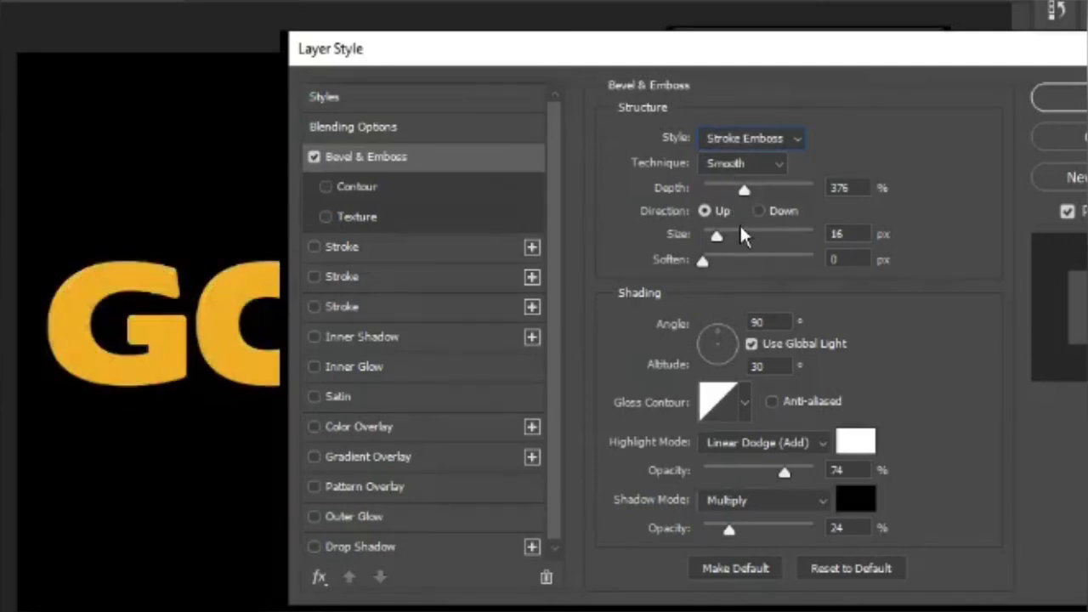
scroll(748, 136, "up", 3)
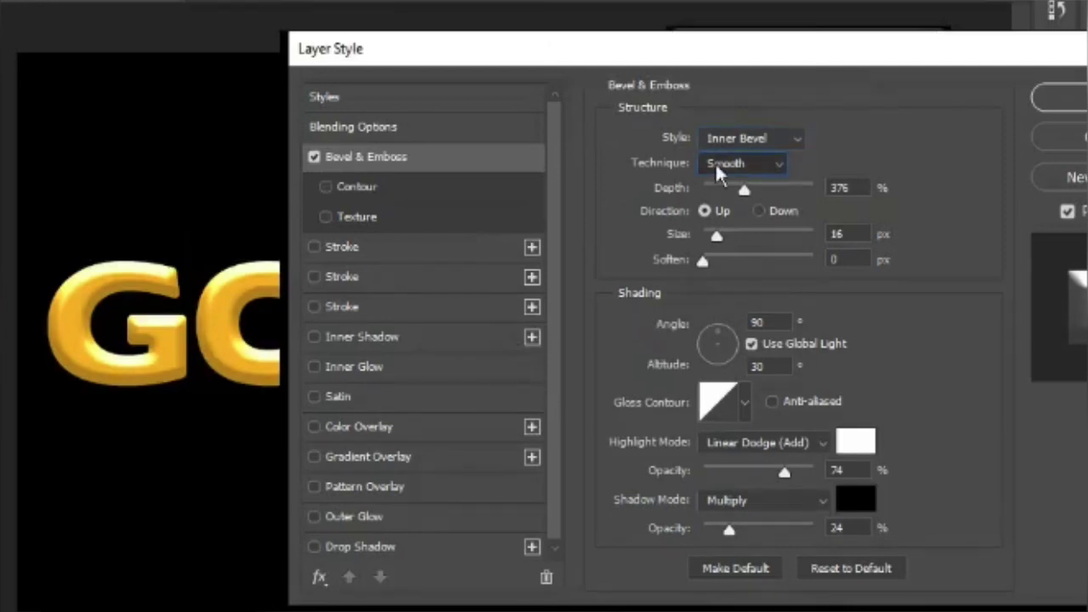
Set the bevel's technique to Chisel Hard and its depth to 709%.
scroll(715, 161, "down", 1)
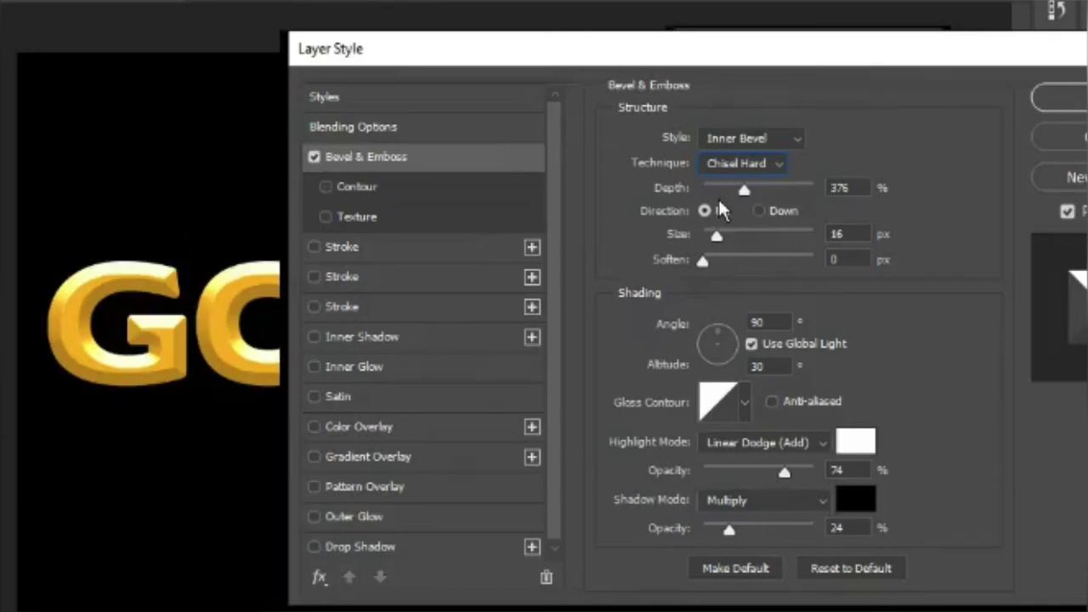
left_click_drag(745, 191, 787, 186)
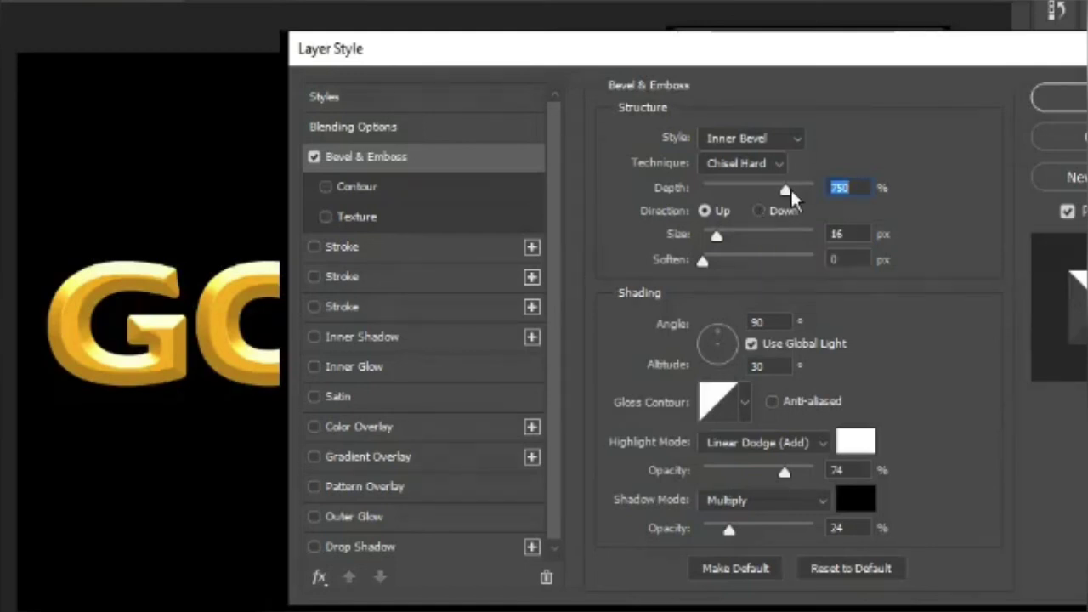
key("shift+Down")
key("shift+Down")
key("shift+Down")
key("shift+Down")
key("shift+Down")
Set the bevel's size to 12 px and keep its soften value at 0 px.
left_click_drag(718, 237, 717, 241)
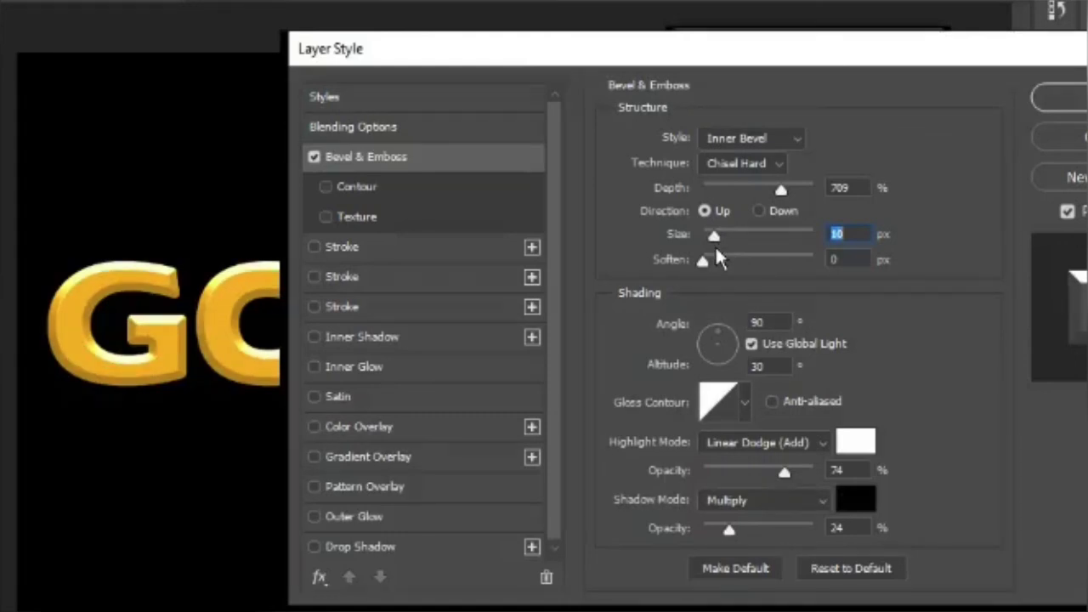
type("12")
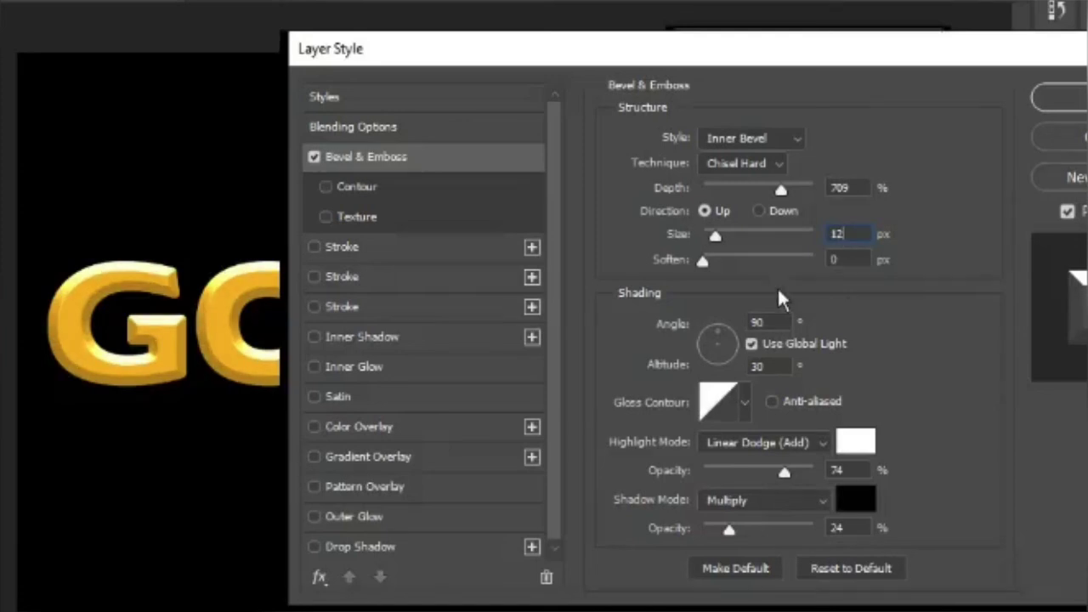
left_click(703, 260)
mouse_move(703, 266)
left_mouse_down()
mouse_move(737, 257)
mouse_move(703, 261)
left_mouse_up()
Try different light angles including 180°, and set the bevel's shading angle to -70°.
left_click_drag(608, 61, 649, 48)
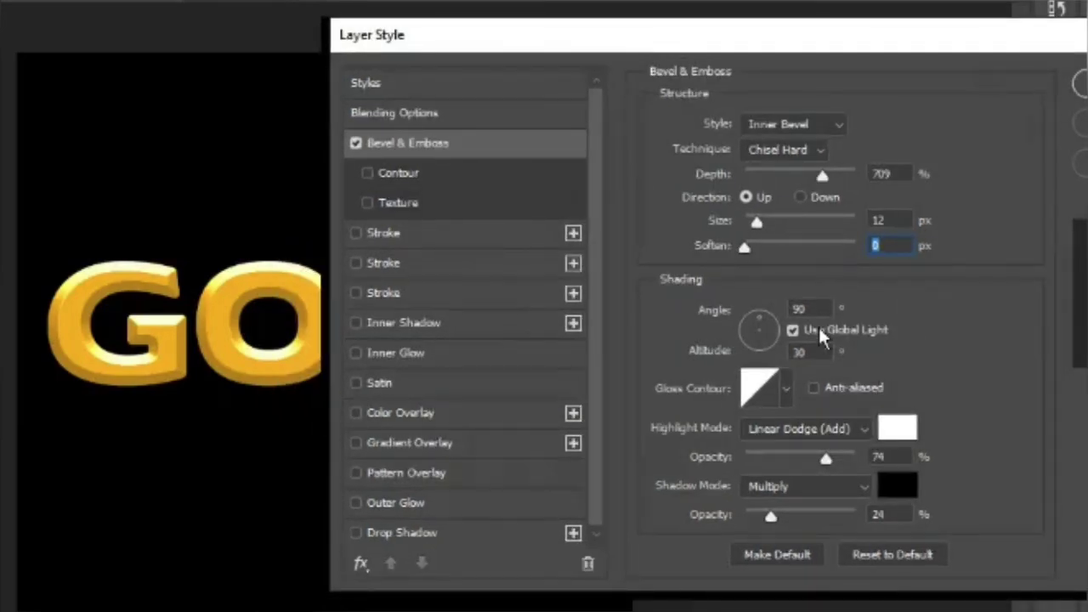
double_click(806, 306)
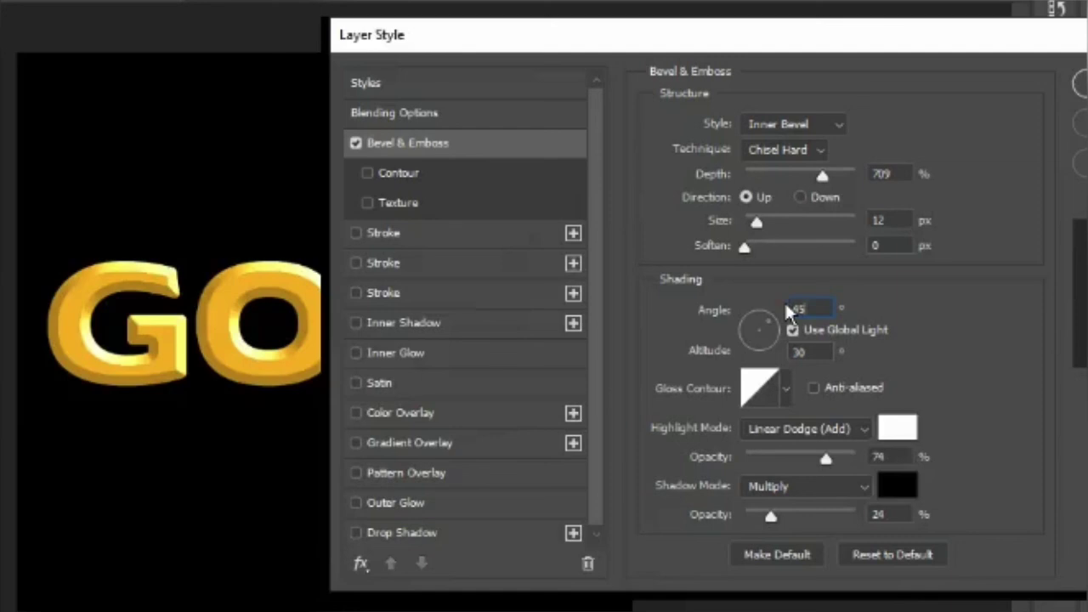
left_click_drag(839, 313, 735, 304)
type("180")
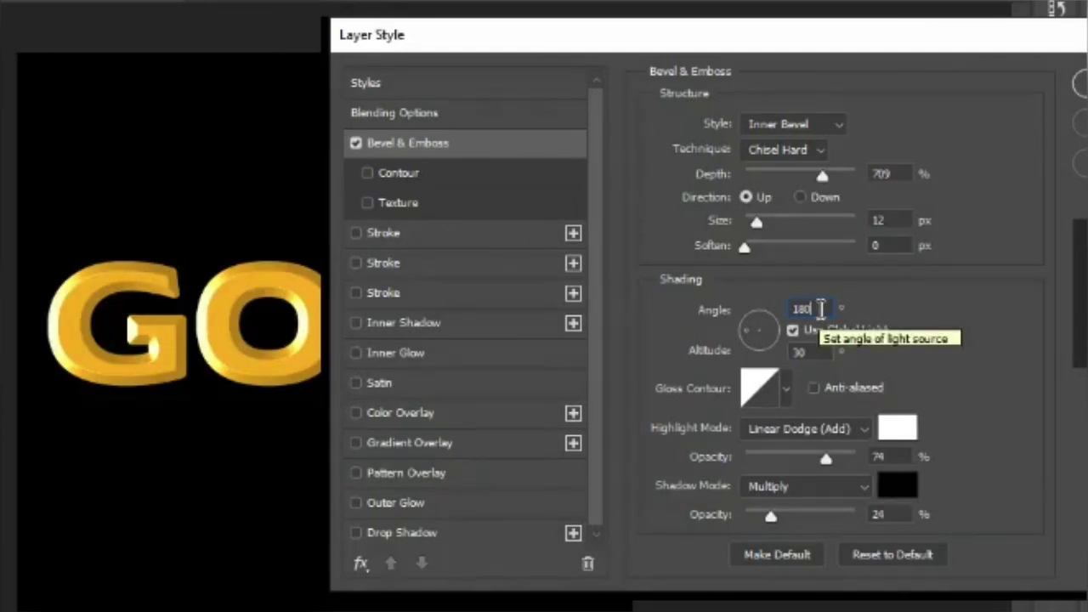
key("BackSpace")
key("BackSpace")
key("BackSpace")
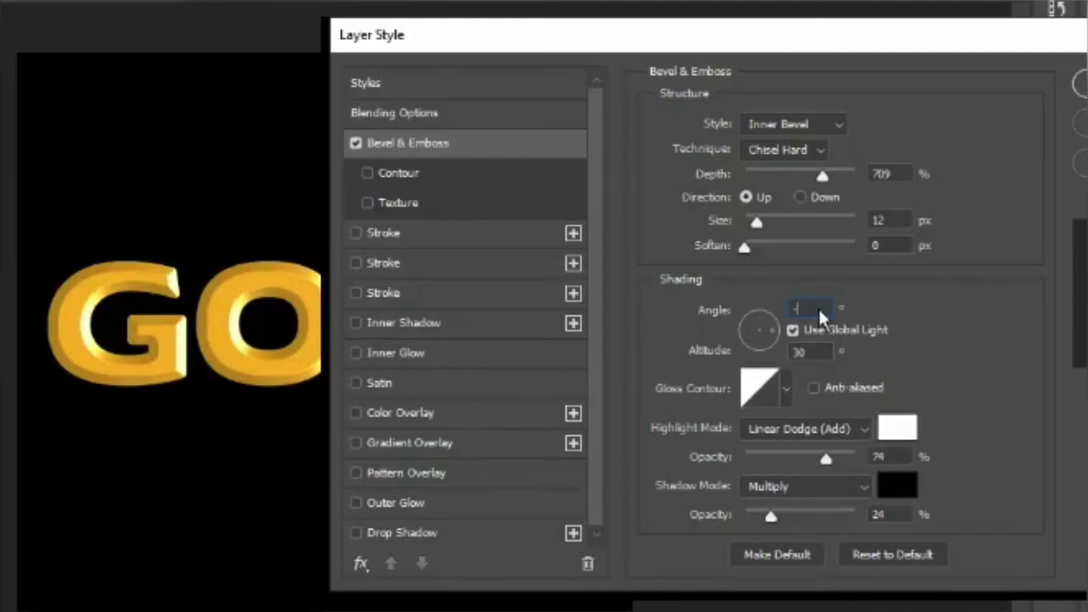
type("-70")
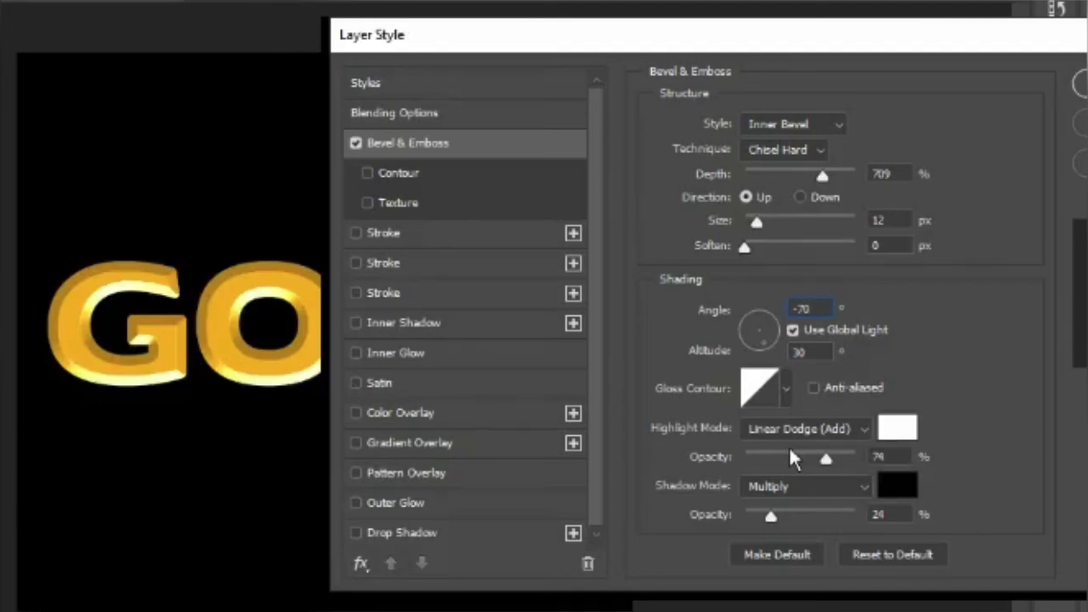
Set the bevel's shading angle to 45° and its altitude to 45°, uncovering more of the GOLD text behind the dialog.
key("BackSpace")
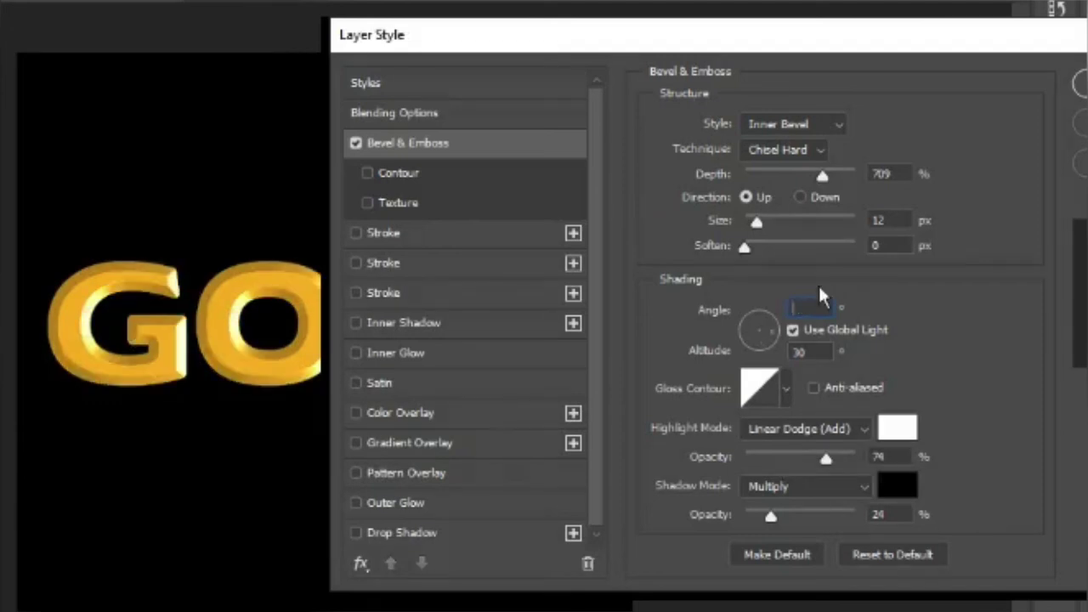
type("45")
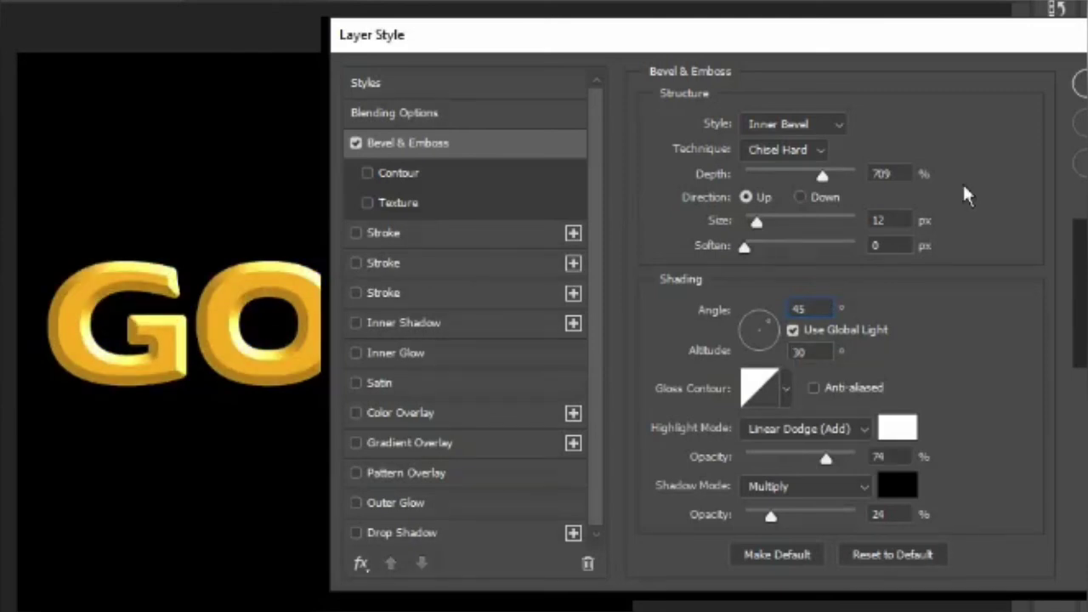
double_click(801, 351)
type("45")
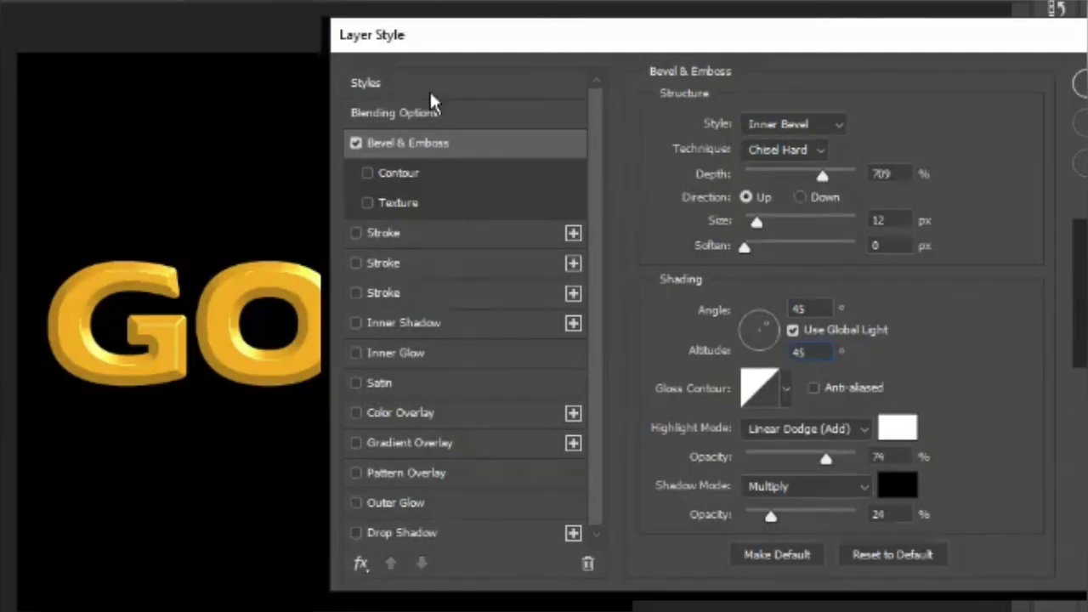
mouse_move(613, 40)
left_mouse_down()
mouse_move(639, 324)
mouse_move(557, 462)
mouse_move(540, 426)
mouse_move(380, 426)
mouse_move(567, 120)
left_mouse_up()
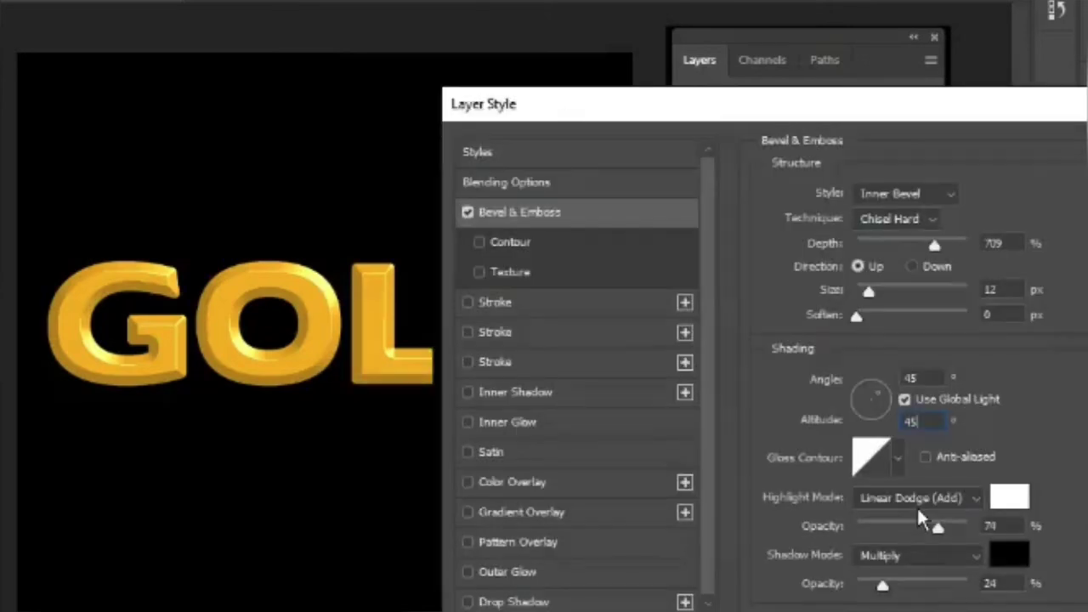
Try bevel shading altitudes of 90°, 20° and 30°, and set the altitude to 25°.
double_click(917, 421)
type("90")
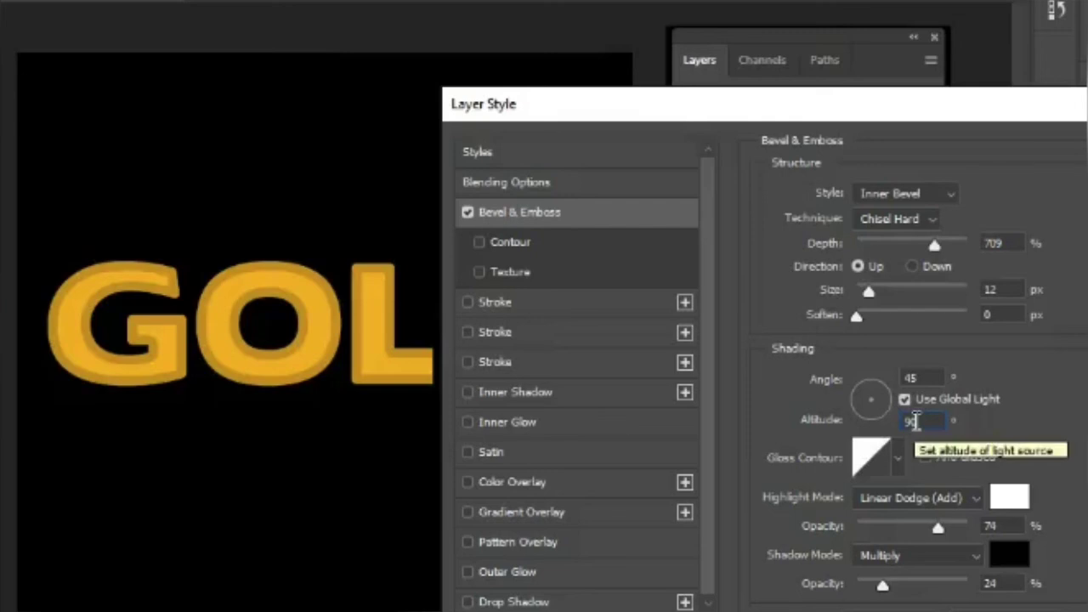
double_click(912, 421)
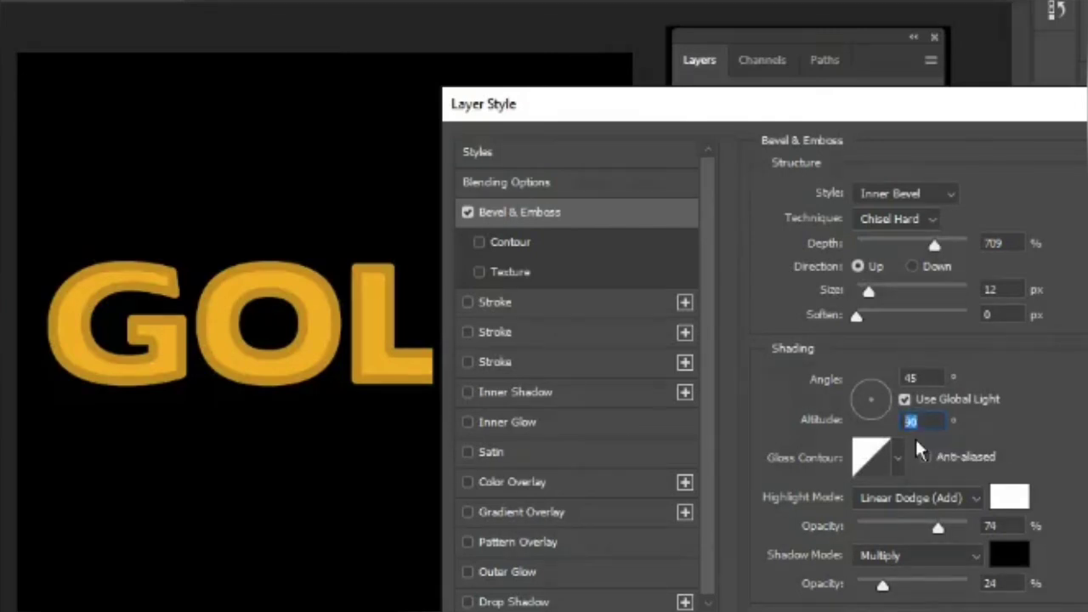
type("20")
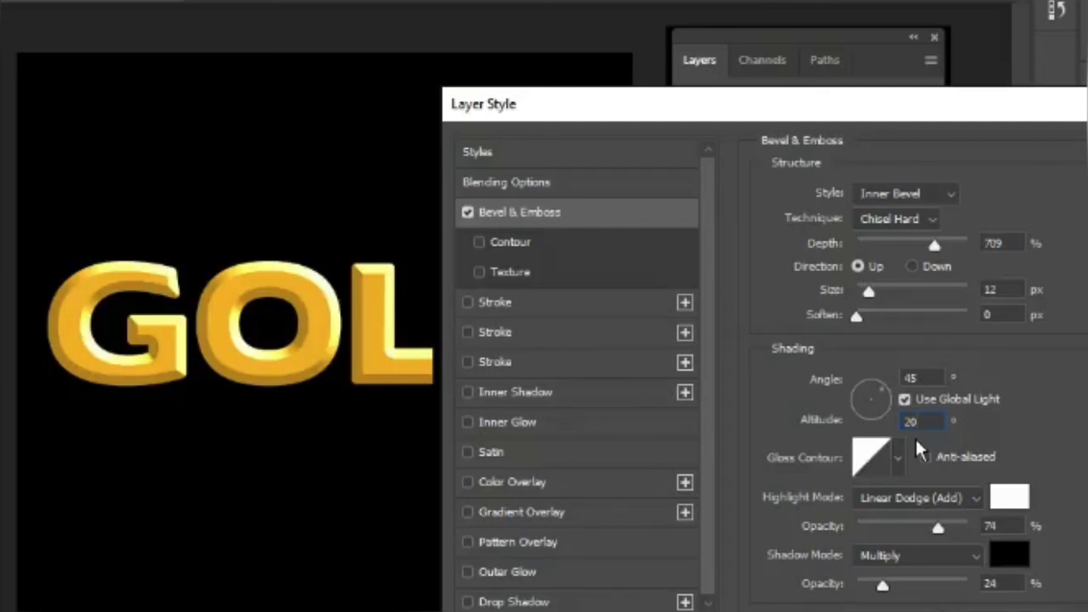
key("BackSpace")
key("BackSpace")
type("3")
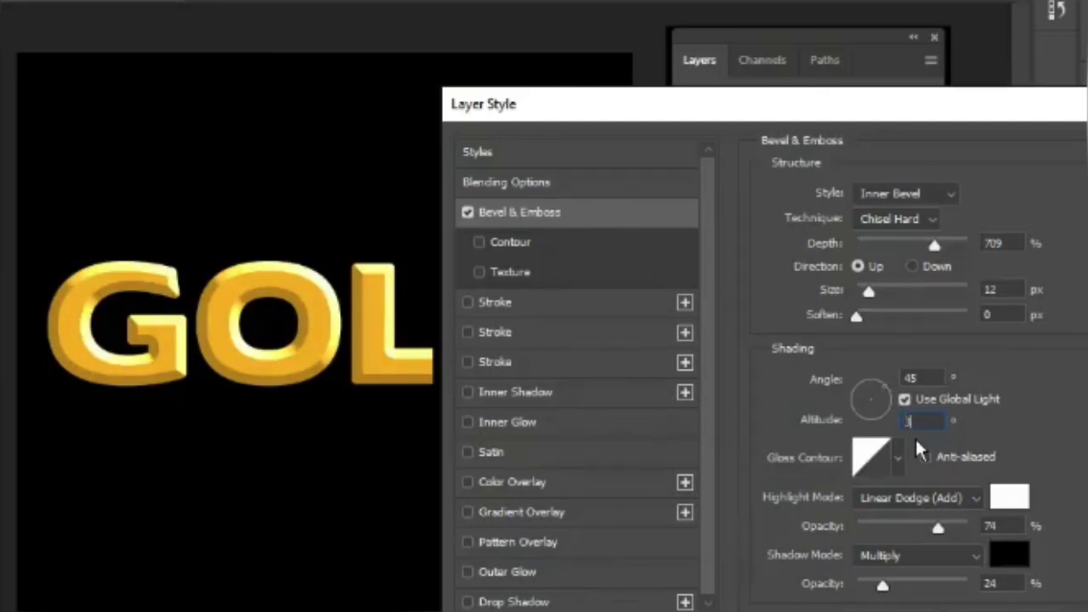
type("0")
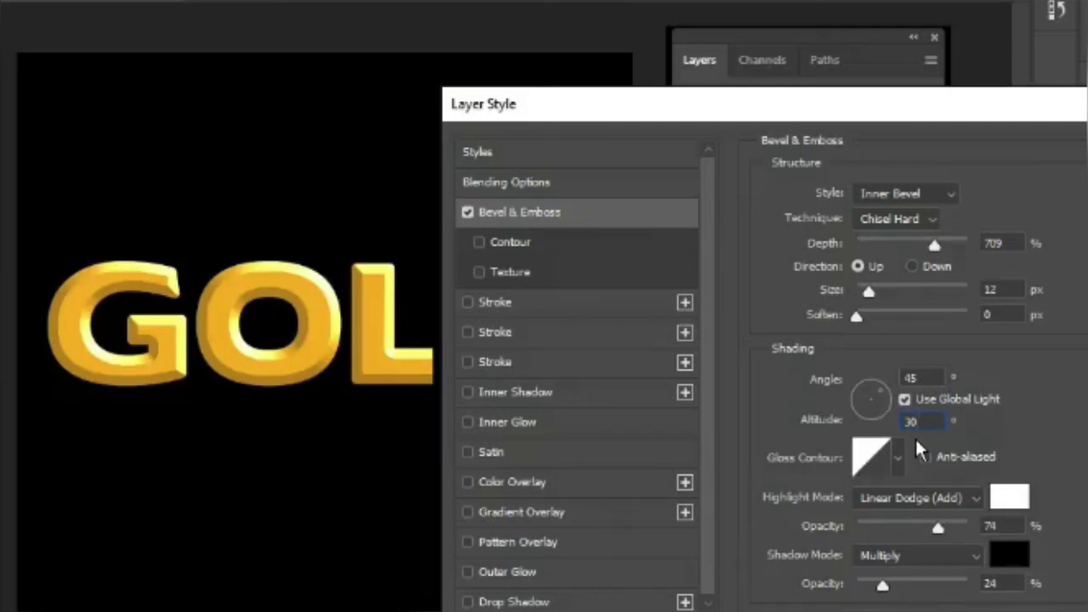
key("BackSpace")
key("BackSpace")
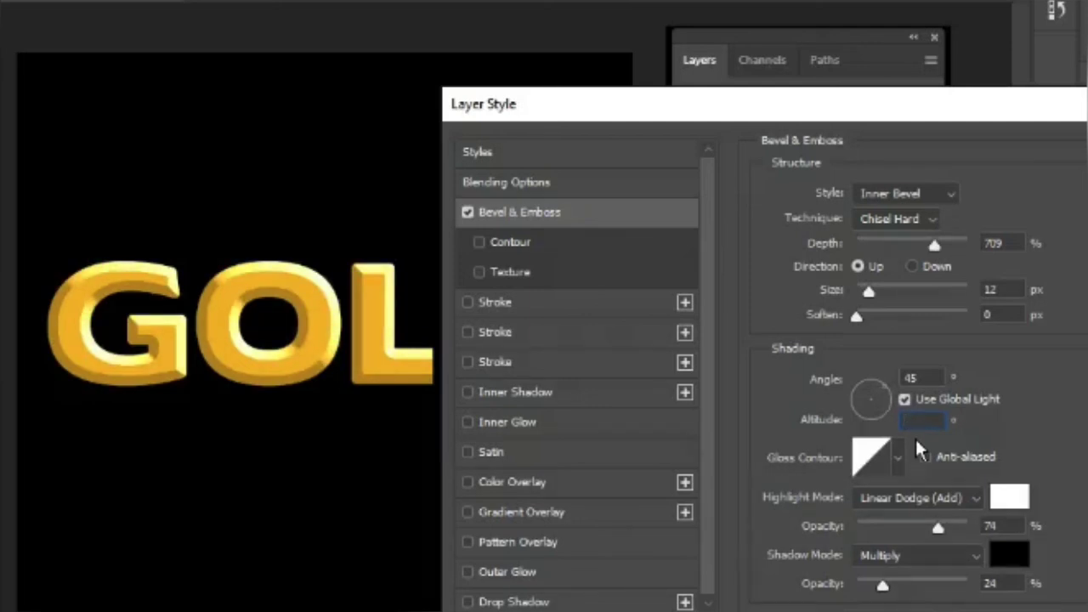
type("25")
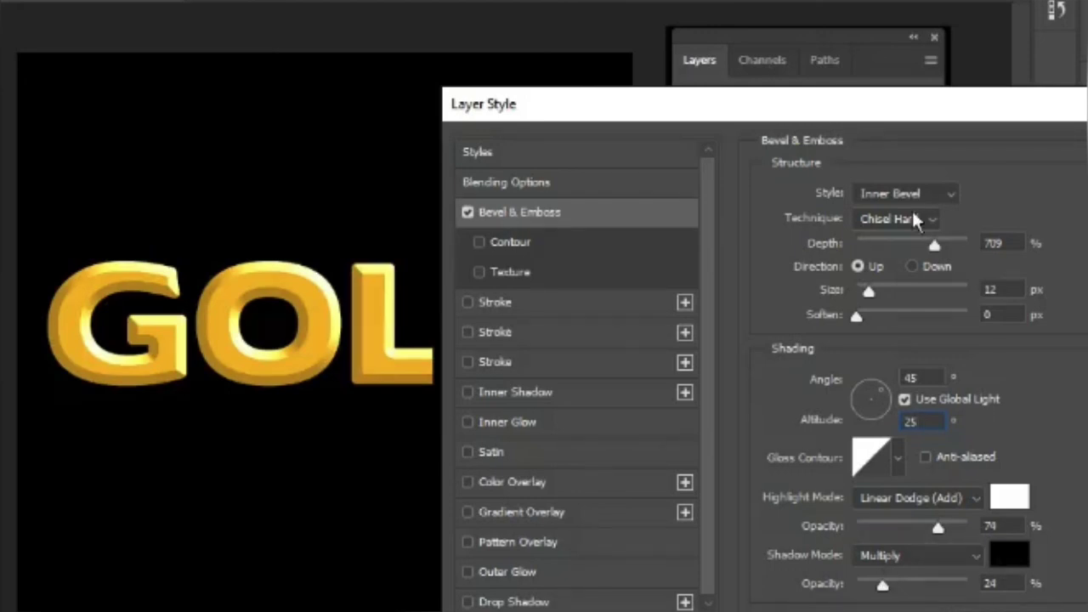
Add an Outer Glow effect to the GOLD text and set the glow's opacity to 100%.
left_click_drag(879, 119, 787, 18)
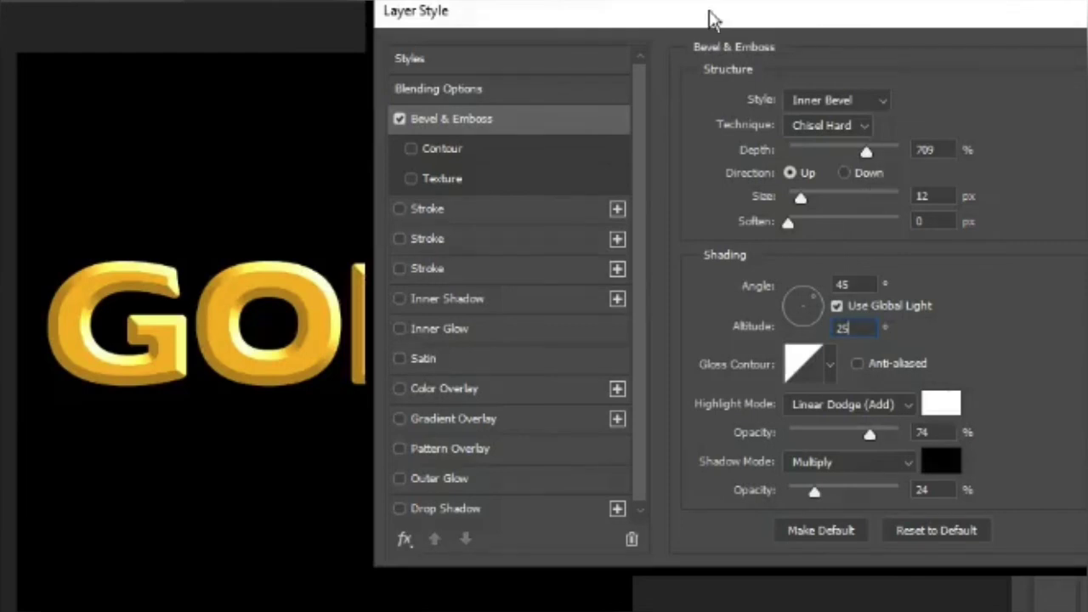
left_click_drag(712, 18, 661, 46)
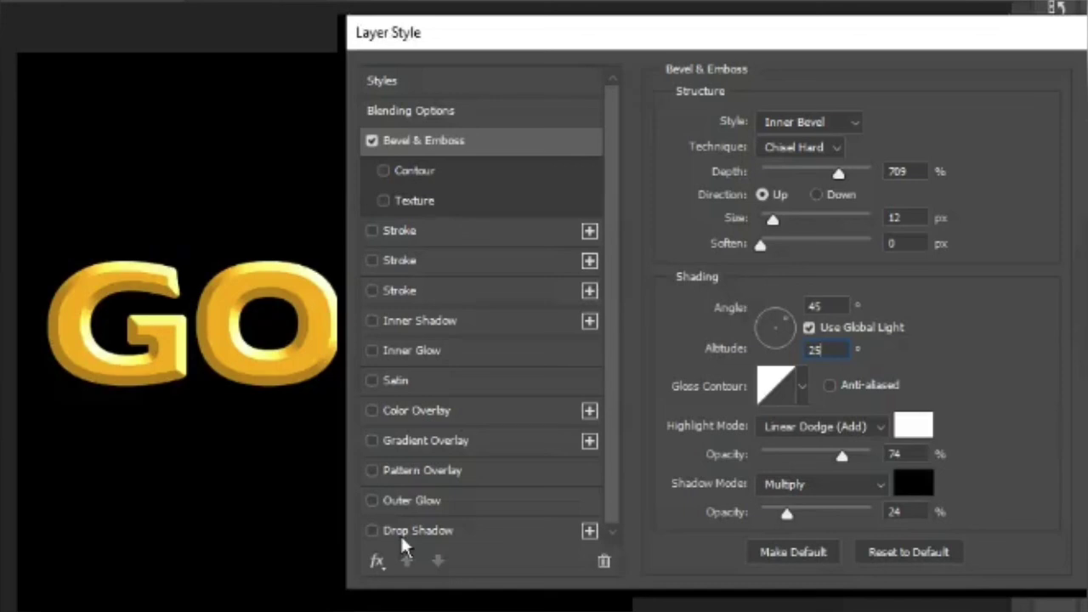
left_click(372, 501)
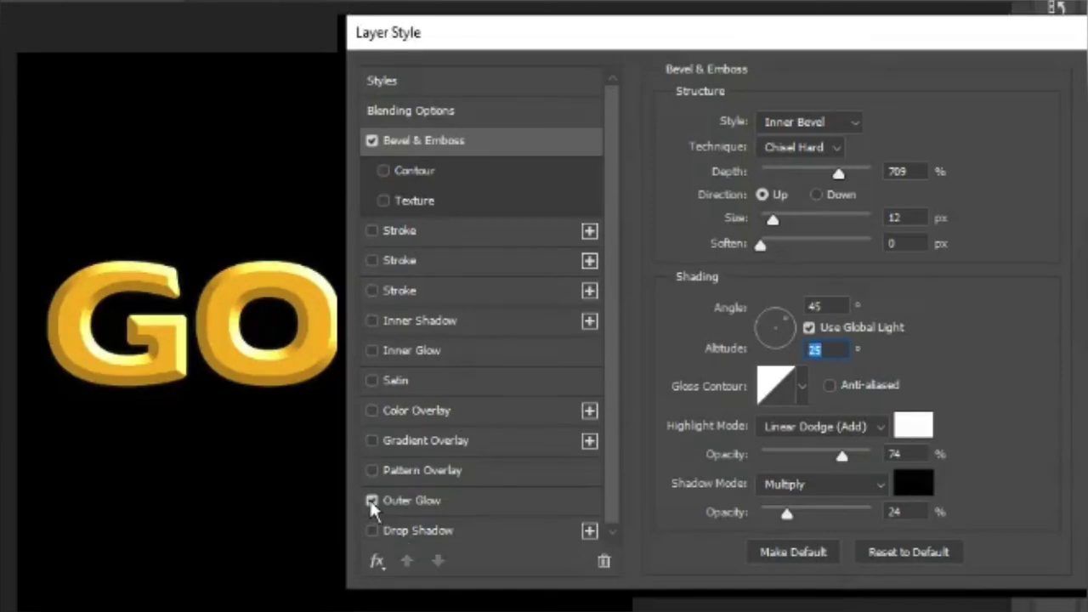
left_click(396, 501)
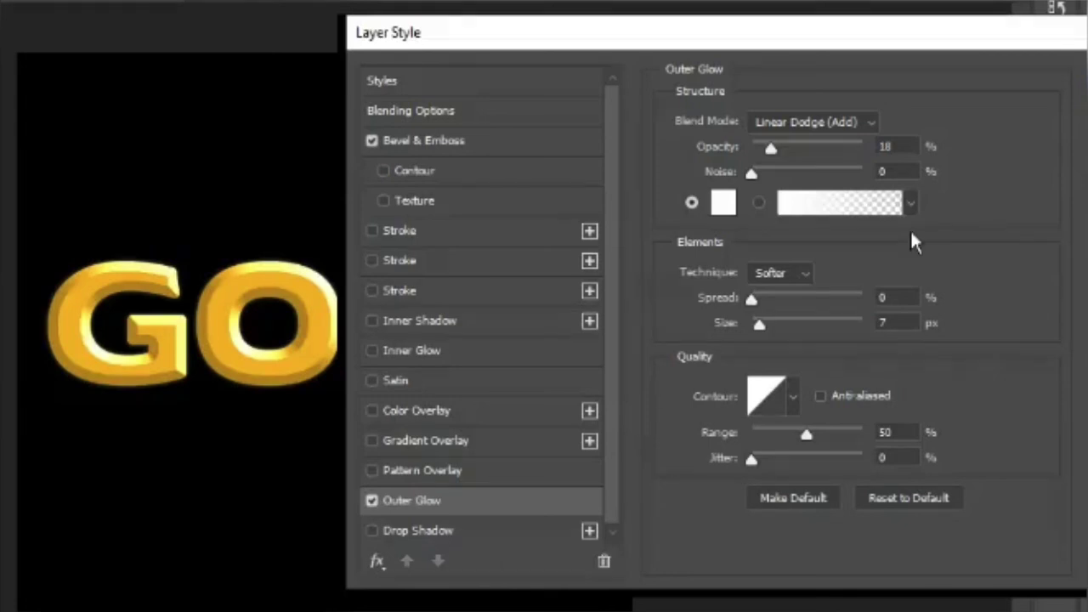
left_click_drag(770, 148, 856, 147)
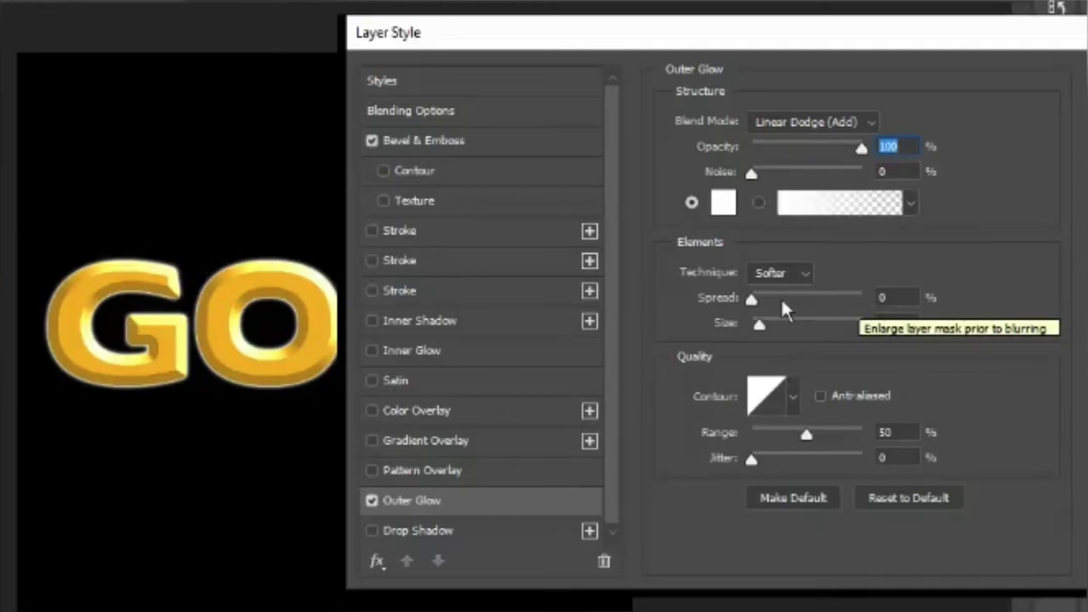
Try an outer glow spread of 100%, and reduce the spread to 8%.
left_click(752, 305)
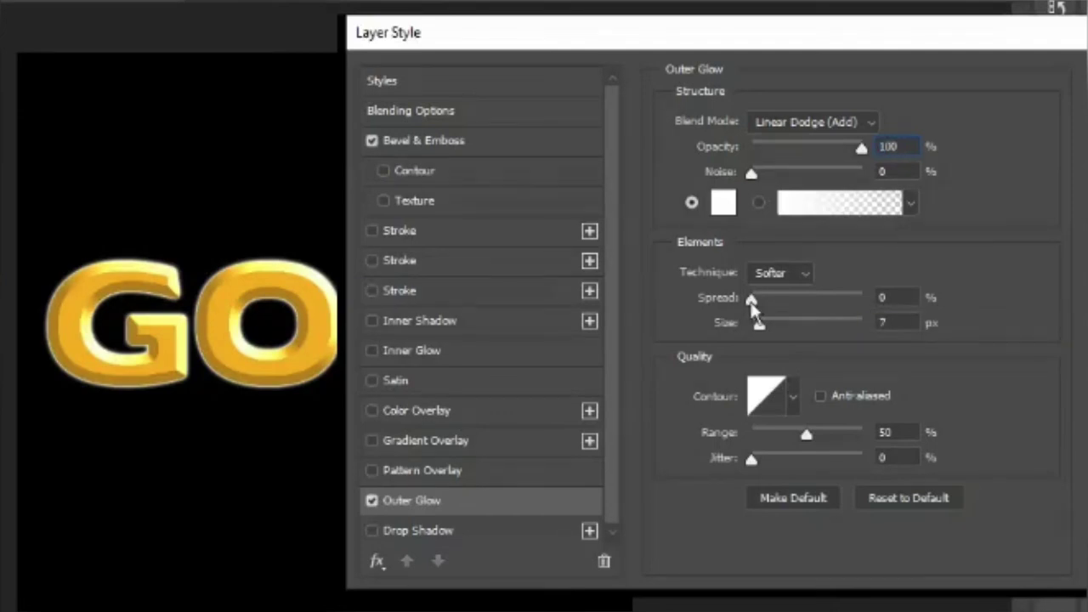
left_click_drag(752, 303, 876, 300)
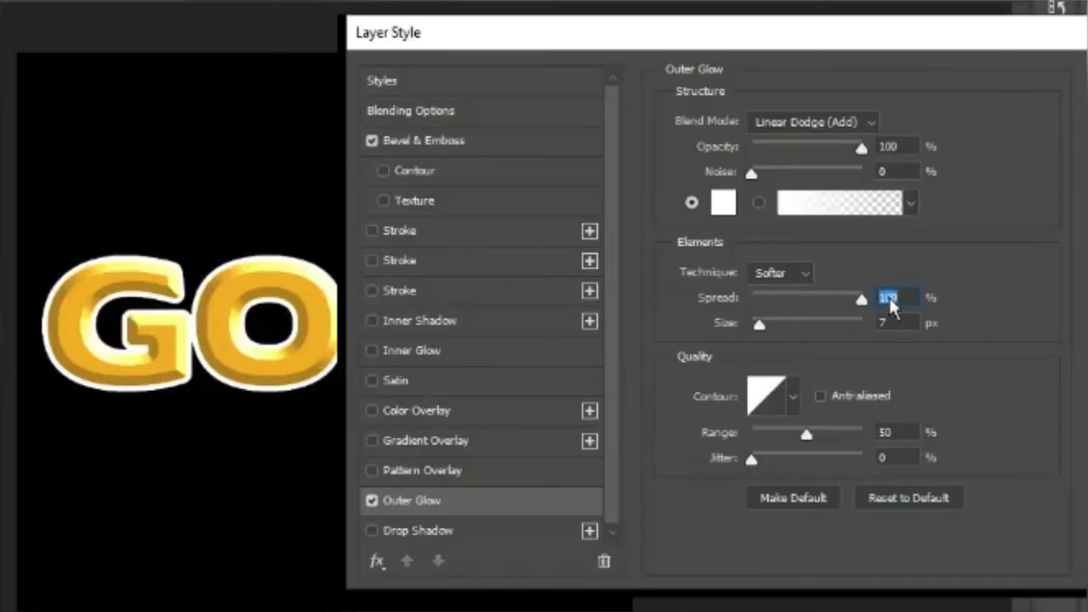
type("0")
key("Down")
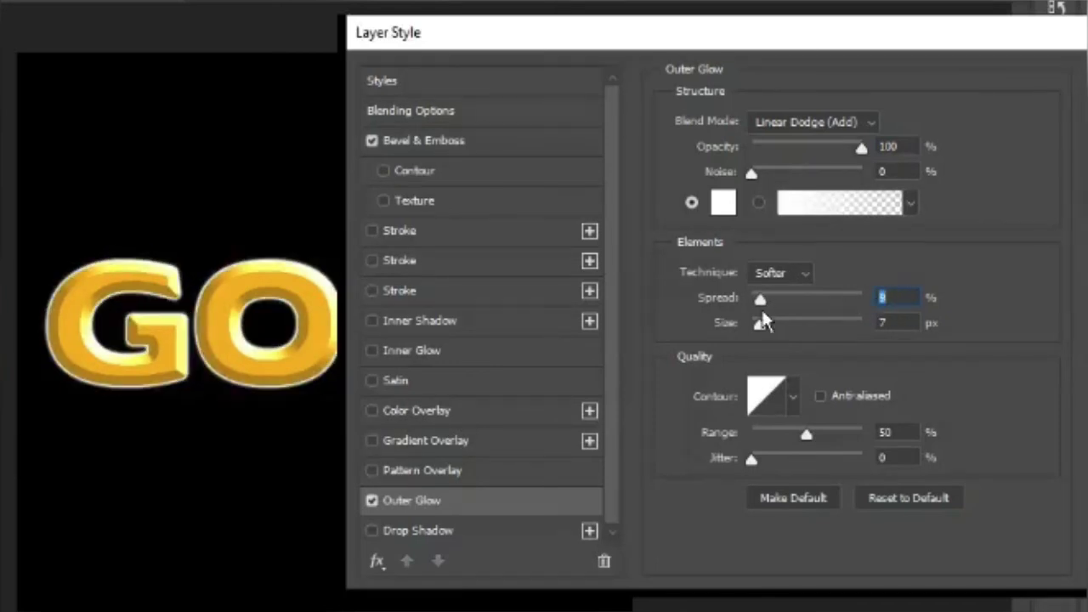
Try outer glow sizes of 32 px and 0 px, and set the size to 4 px.
left_click_drag(761, 325, 780, 327)
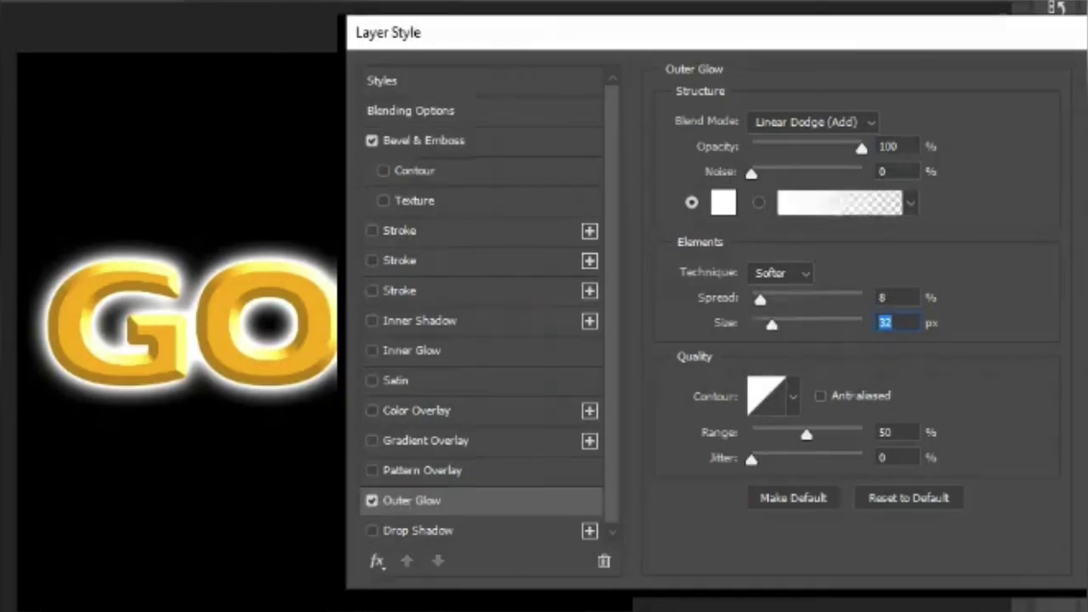
mouse_move(543, 44)
left_mouse_down()
mouse_move(814, 97)
mouse_move(544, 34)
left_mouse_up()
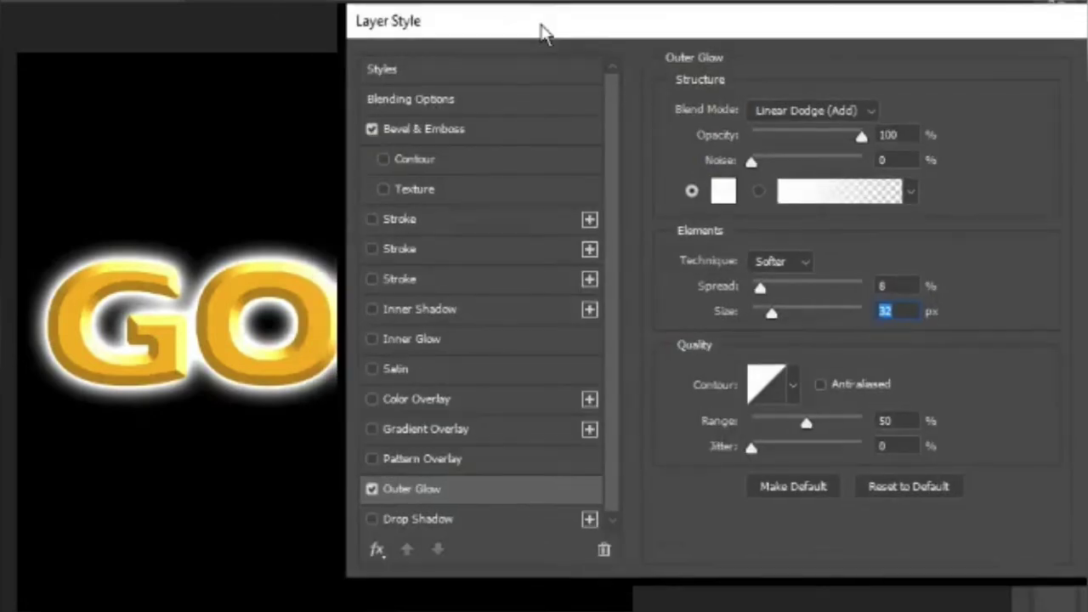
left_click_drag(772, 313, 751, 318)
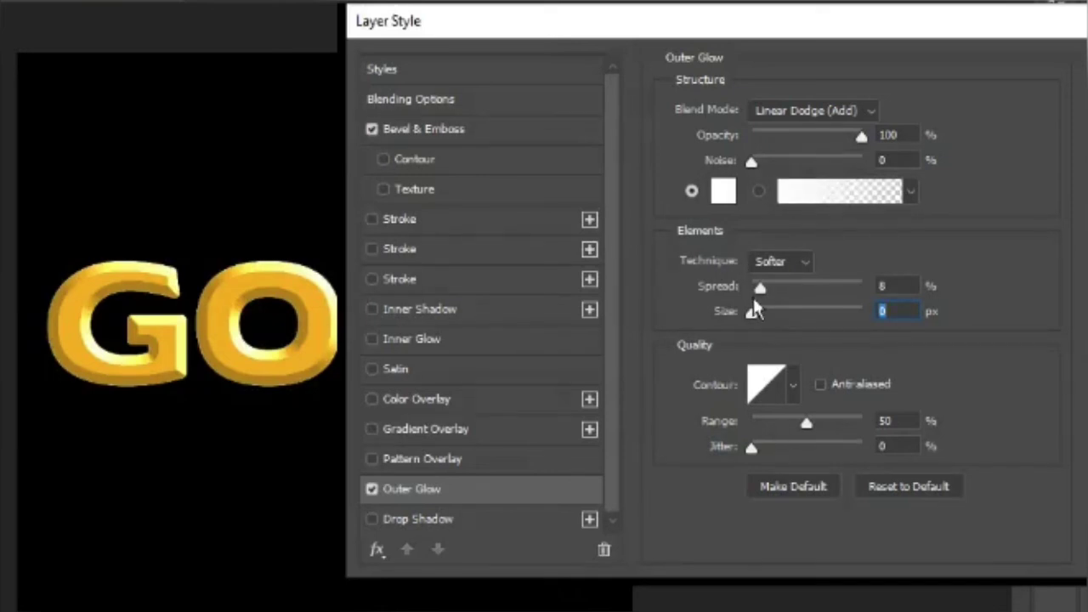
left_click_drag(748, 314, 759, 323)
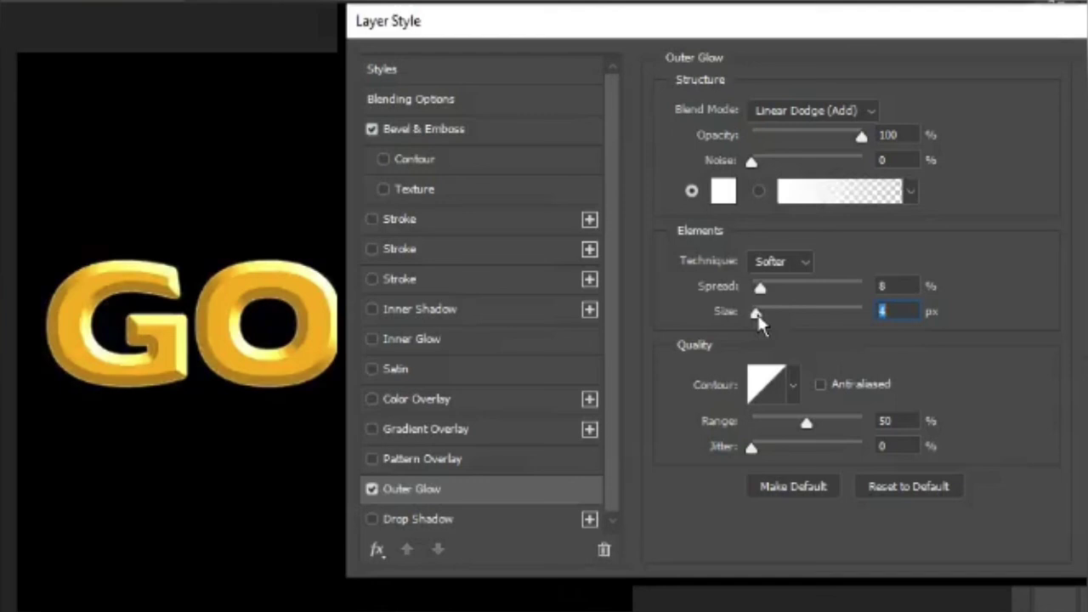
Set the outer glow's range to 75% and its jitter to 5%.
left_click_drag(809, 422, 836, 423)
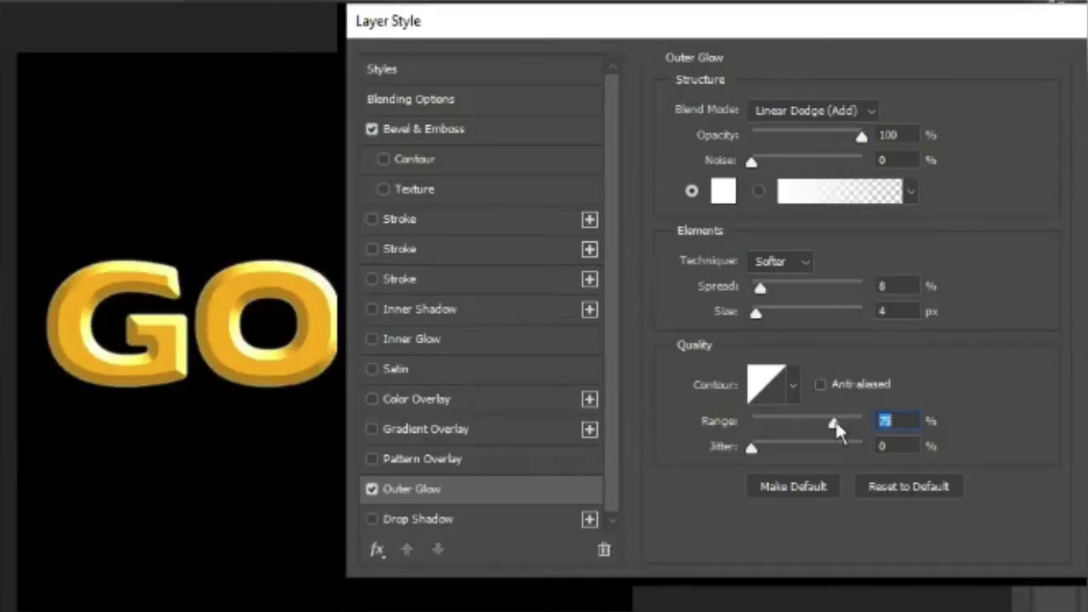
left_click(754, 448)
left_click_drag(754, 448, 759, 450)
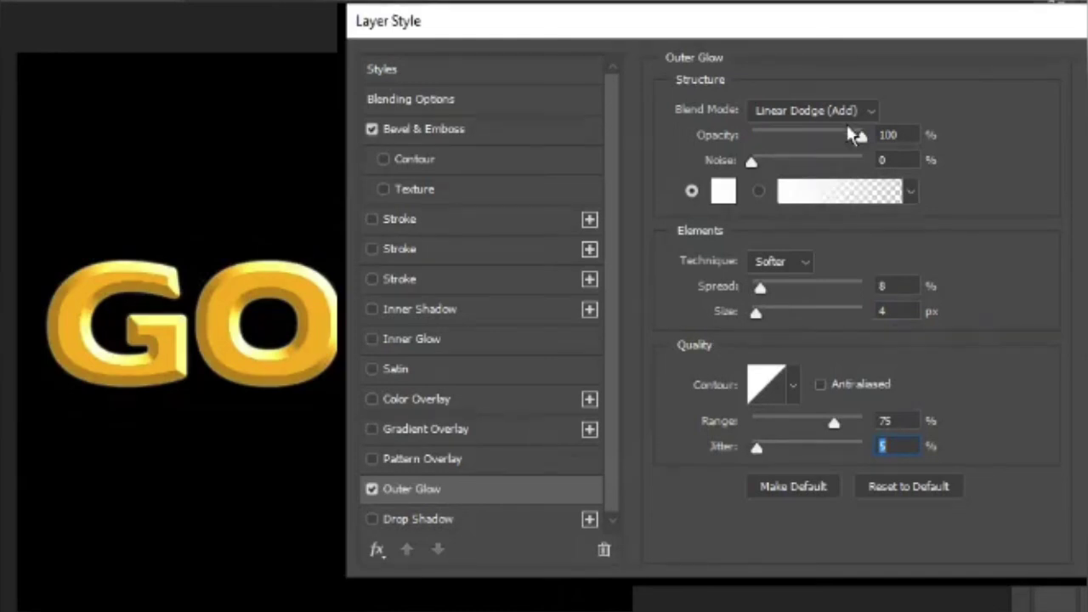
Set the outer glow's spread to 15% and its size to 3 px.
left_click_drag(761, 290, 769, 292)
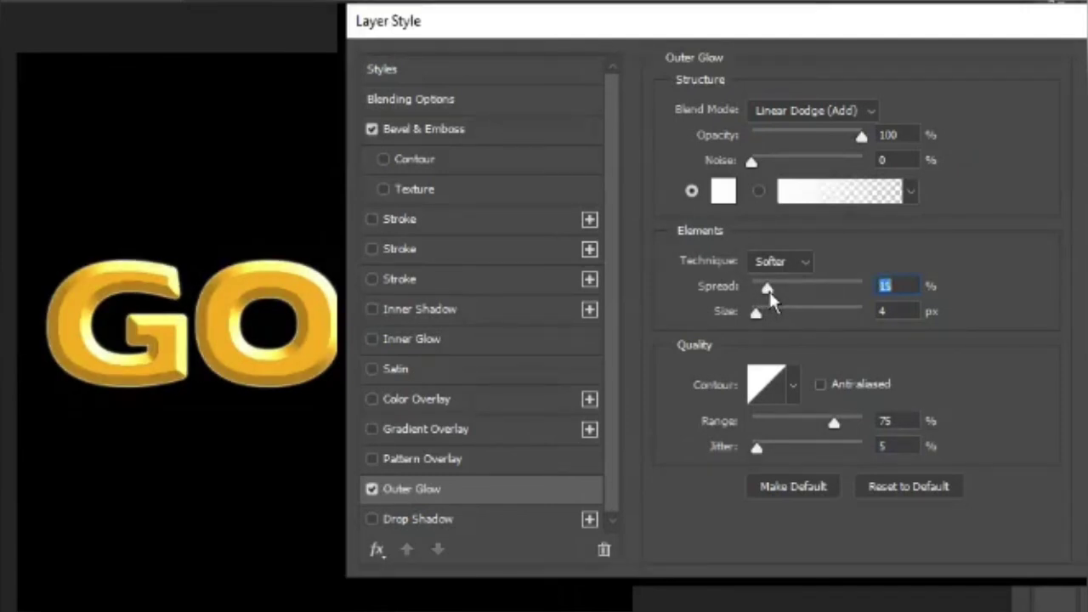
left_click_drag(754, 317, 760, 311)
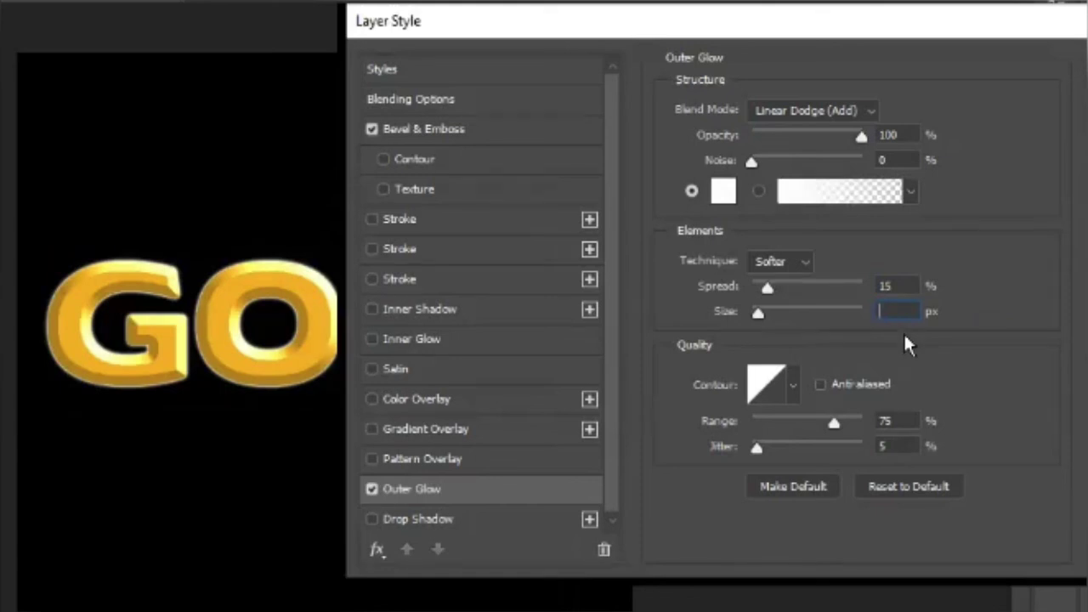
type("4")
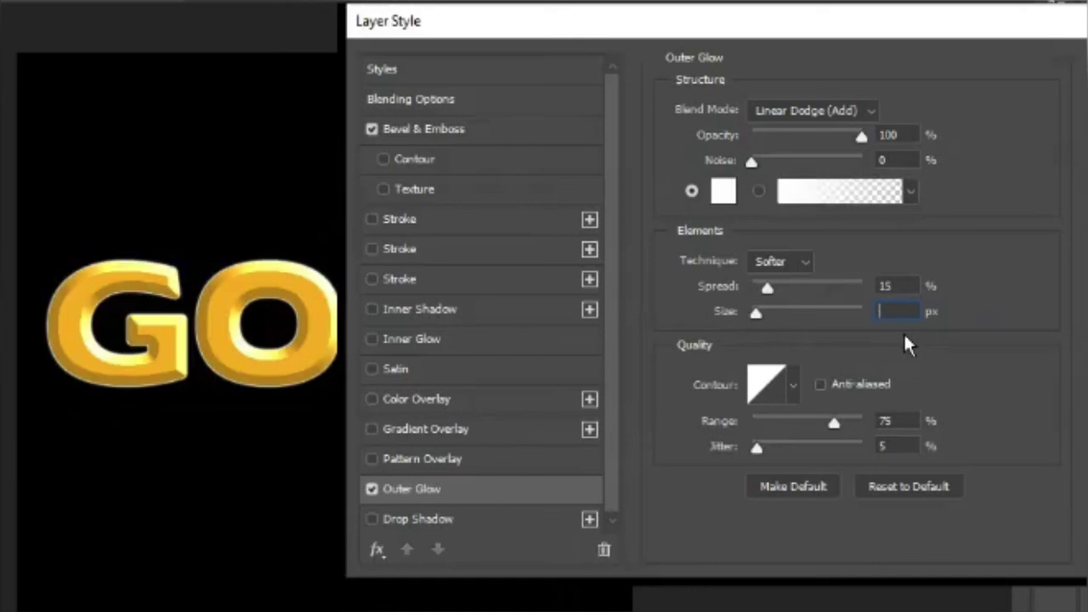
type("3")
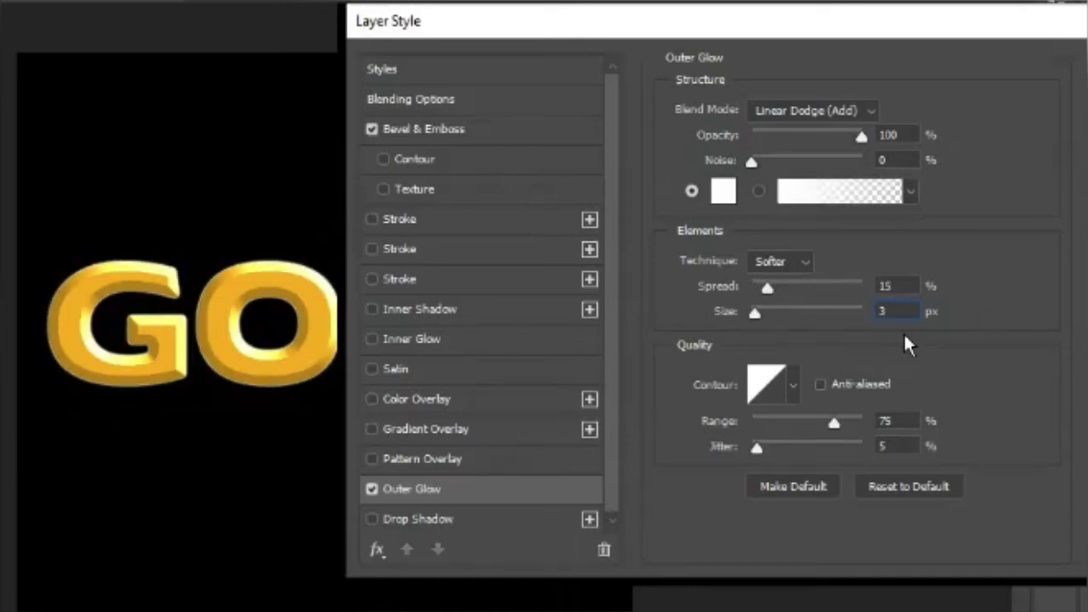
key("Return")
Add a Satin effect to the GOLD text and show its settings, with the dialog moved off the lettering.
left_click(372, 368)
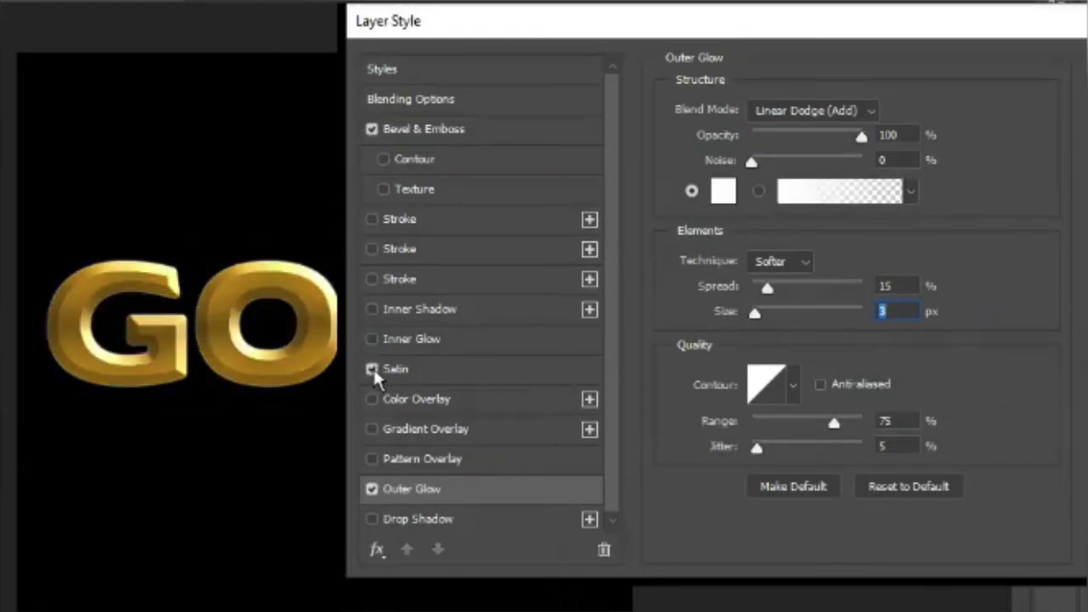
left_click_drag(514, 38, 731, 290)
left_click_drag(711, 344, 655, 24)
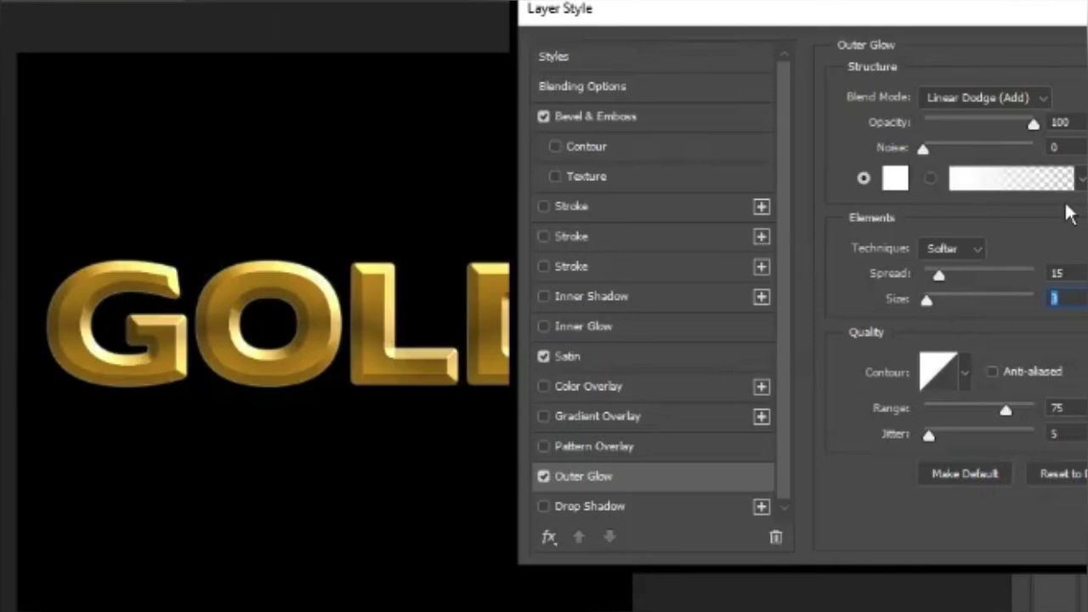
left_click(587, 358)
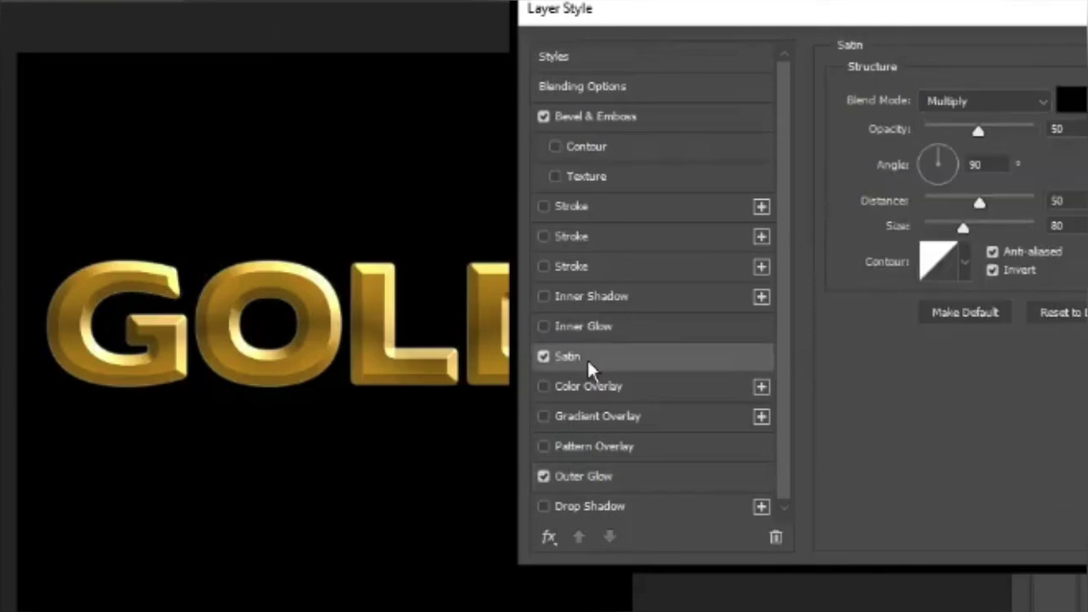
Try a light yellow, #fce174, as the Satin effect's colour.
left_click(1073, 101)
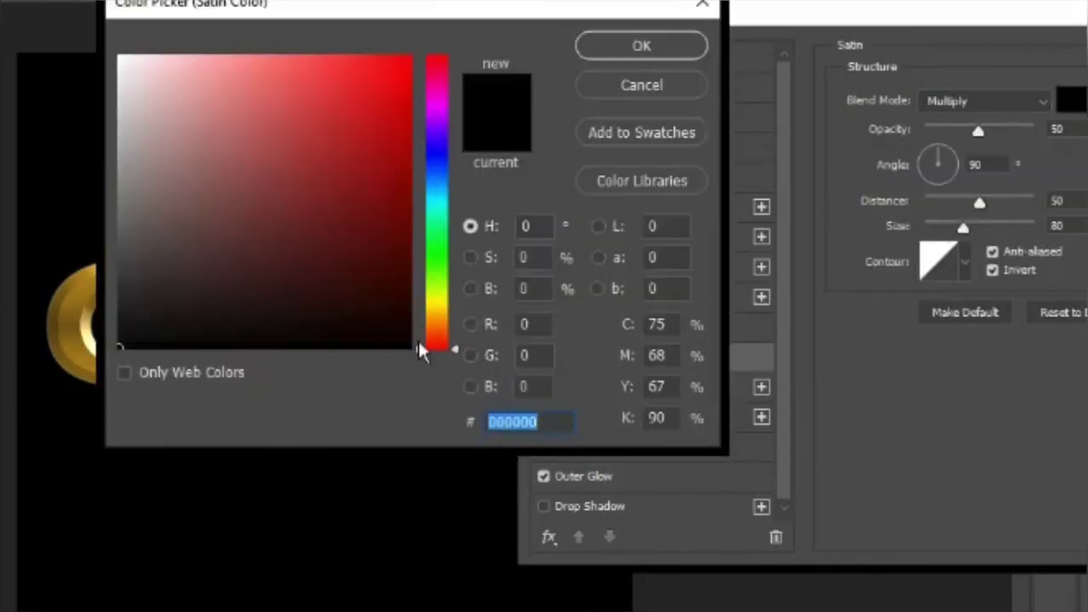
left_click(438, 302)
left_click(453, 309)
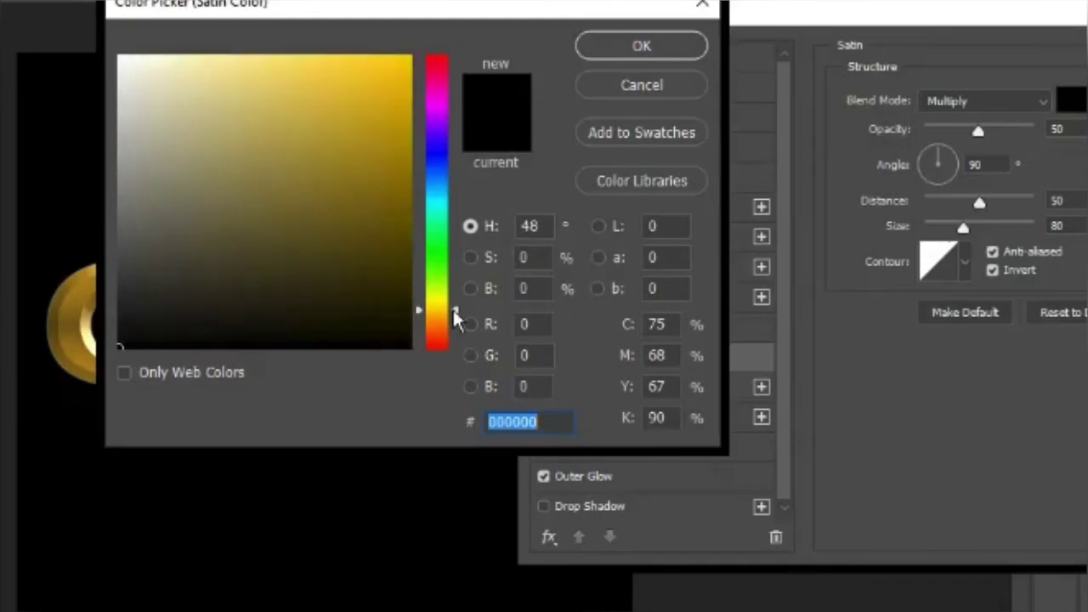
left_click(306, 58)
left_click_drag(305, 58, 277, 59)
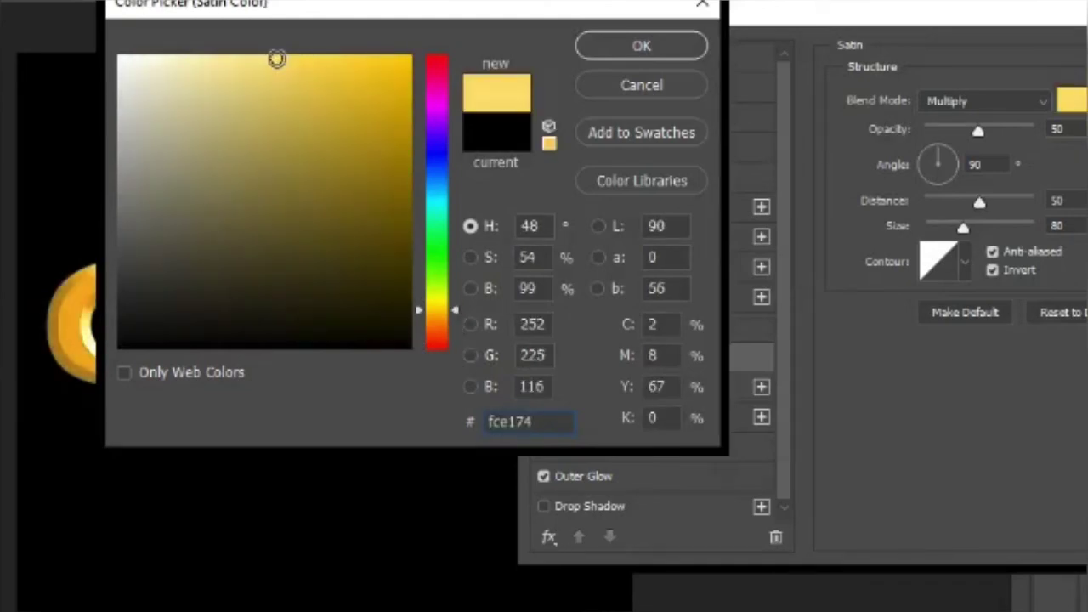
left_click(592, 43)
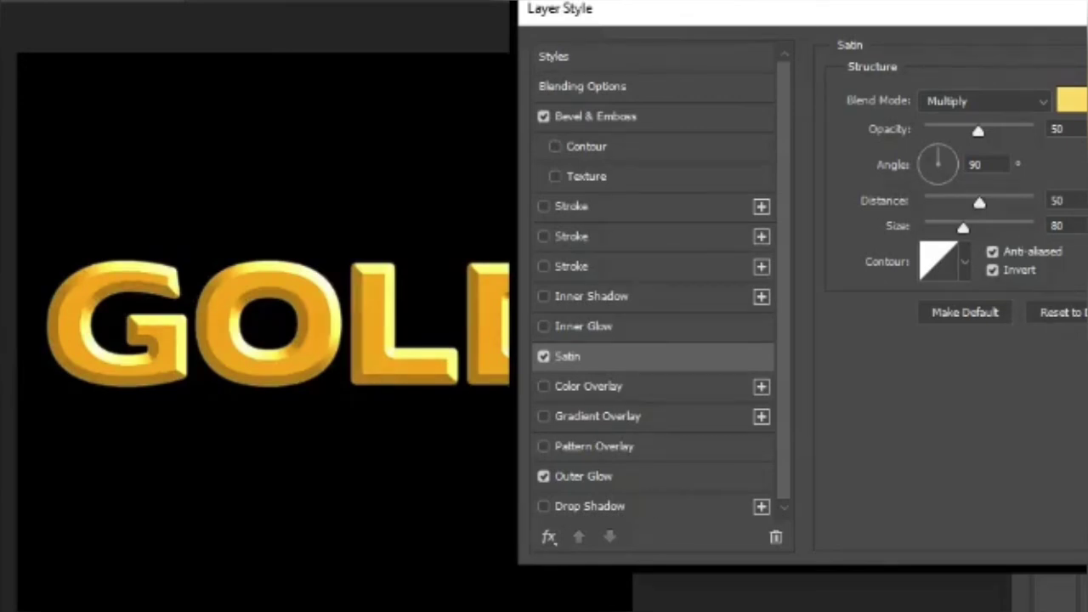
Change the Satin effect's colour to a dark golden brown with a hue of 42°, after trying pale yellow and olive tones.
left_click(1073, 102)
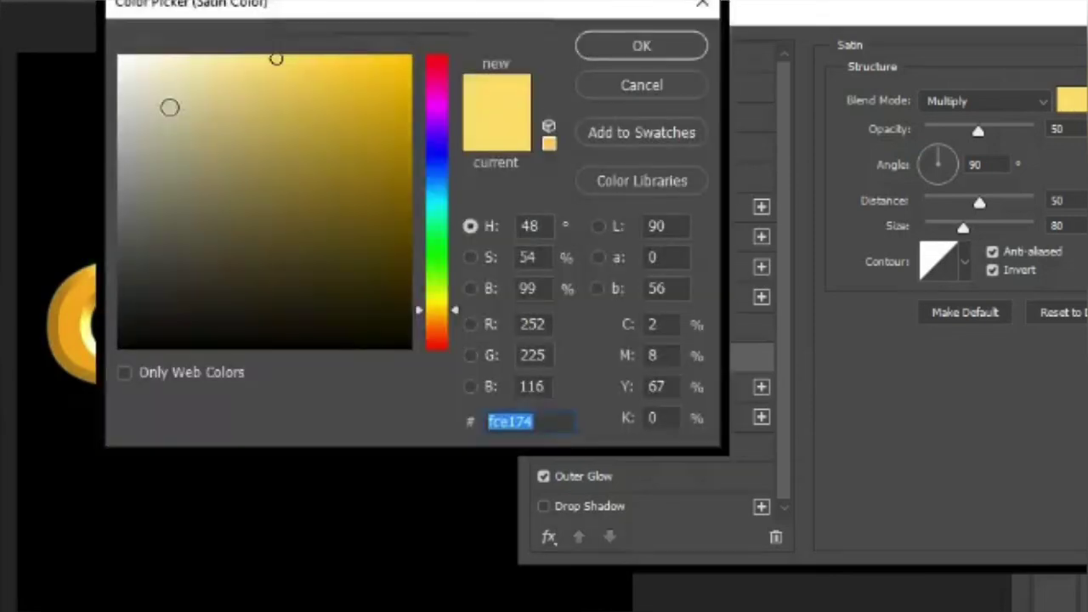
left_click(225, 58)
left_click(202, 60)
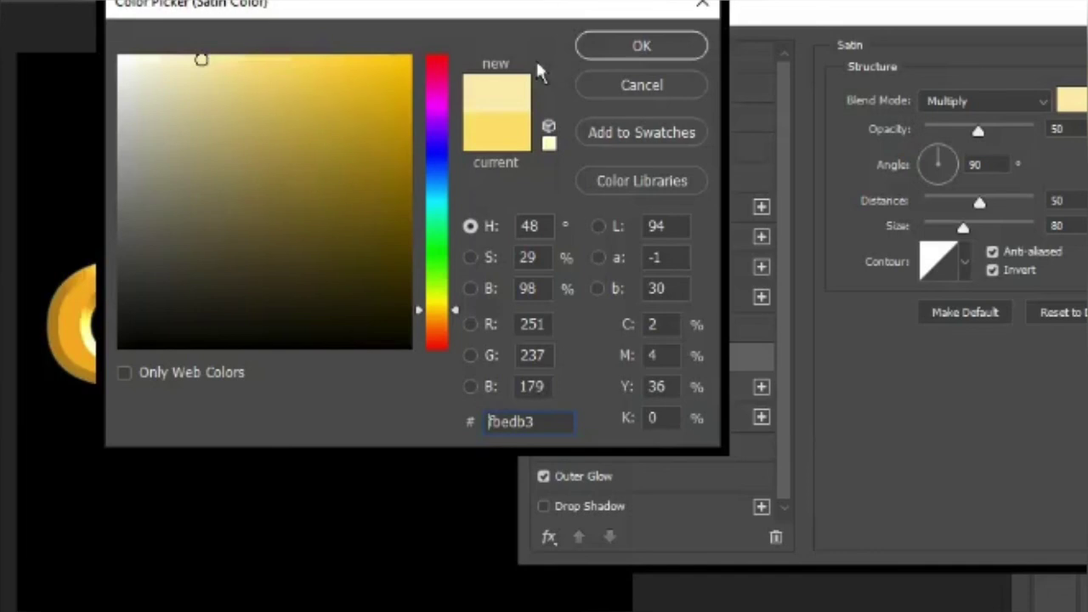
left_click(391, 189)
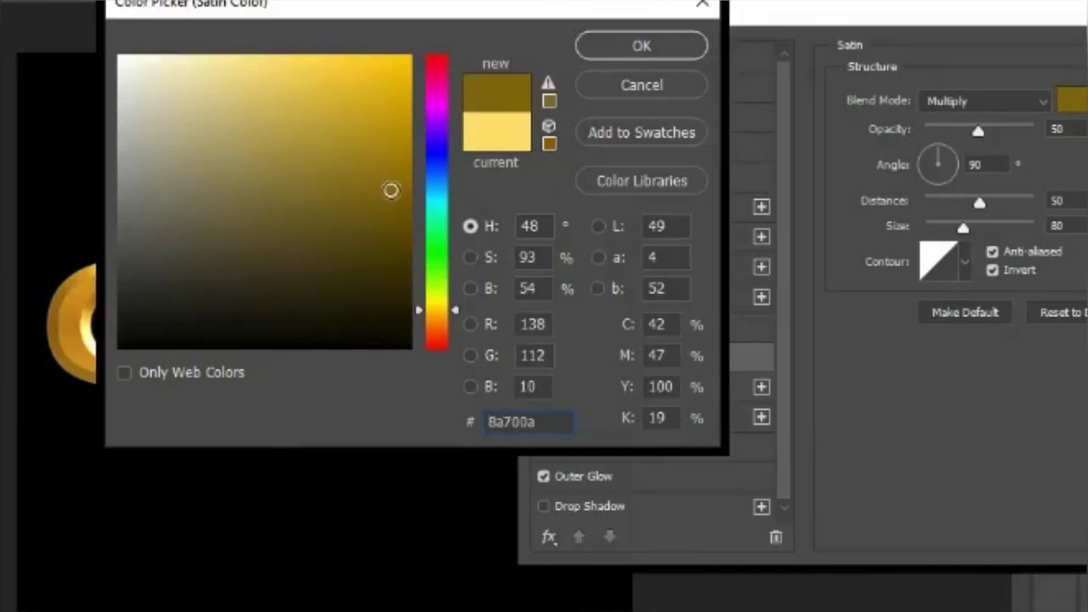
left_click(398, 184)
mouse_move(452, 308)
left_mouse_down()
mouse_move(455, 300)
mouse_move(455, 311)
left_mouse_up()
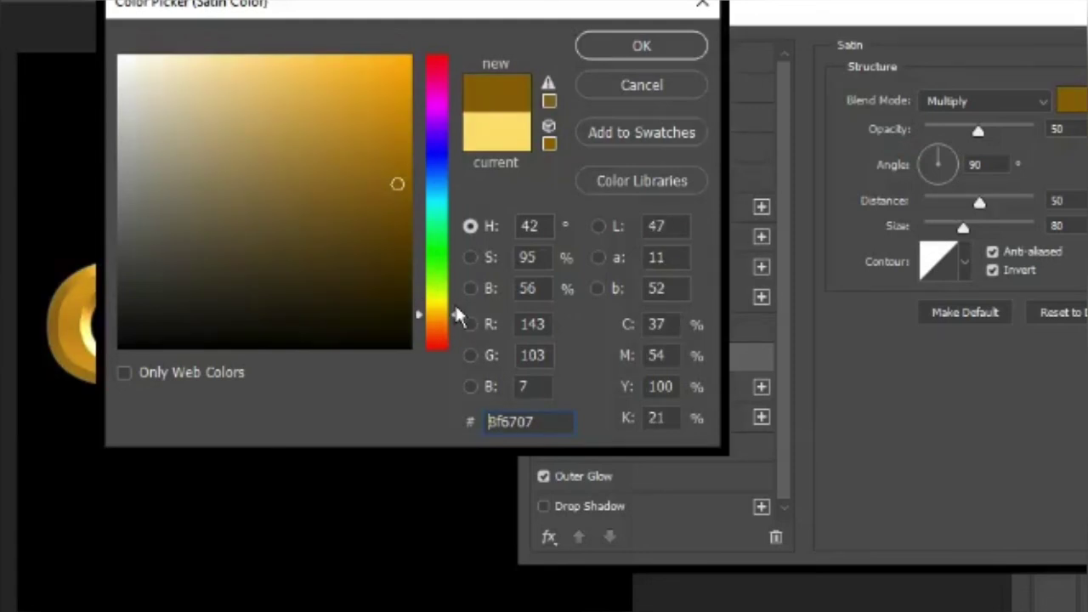
left_click(398, 155)
left_click(603, 46)
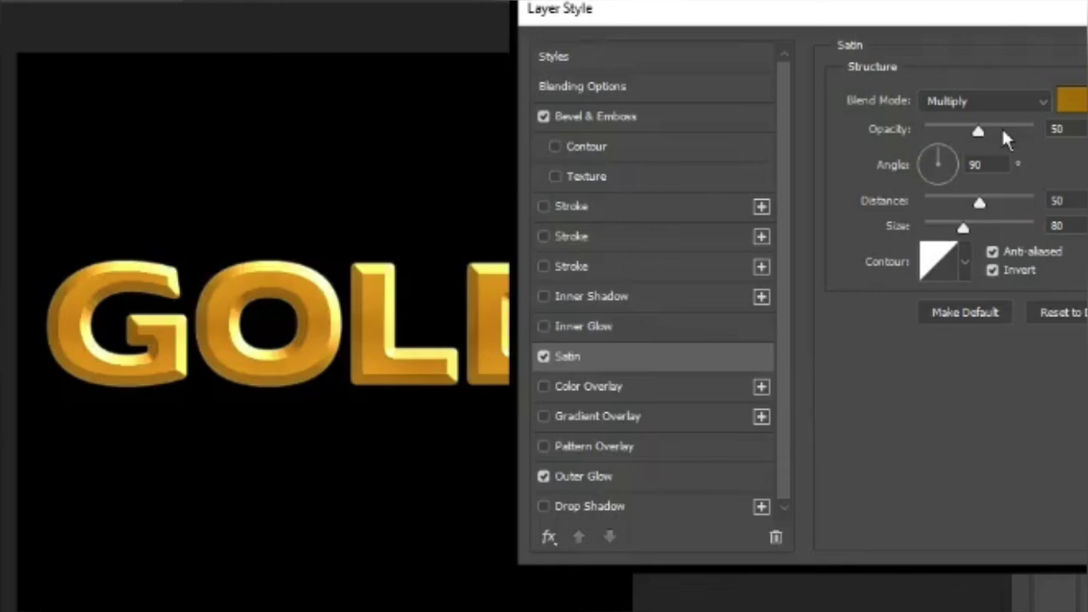
Set the Satin effect's opacity to 61% and its angle to 45°, with the dialog moved off the lettering.
left_click_drag(969, 8, 1020, 56)
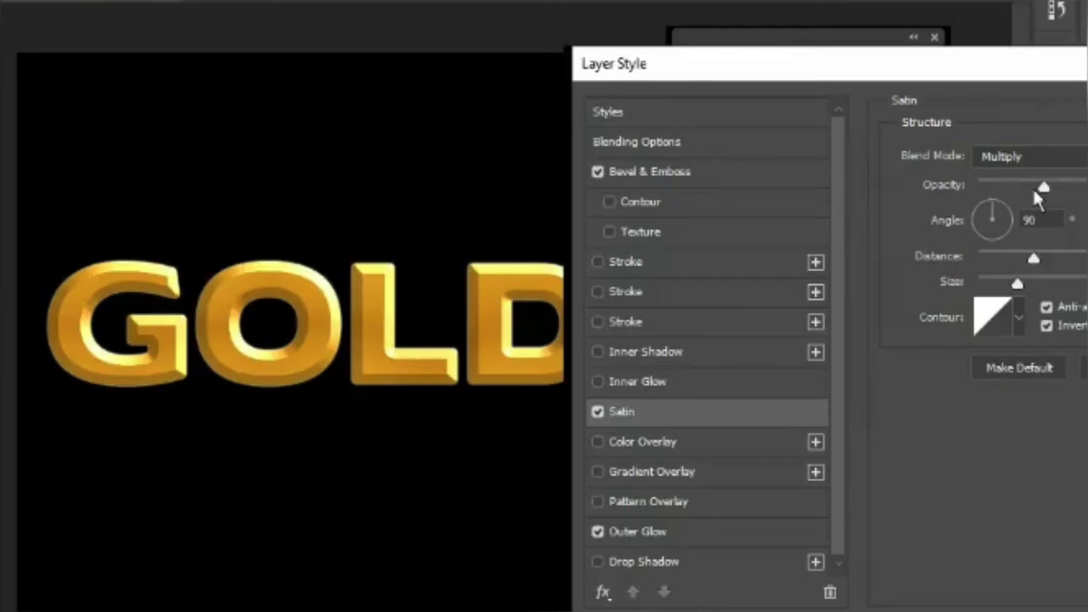
left_click_drag(1035, 193, 1049, 194)
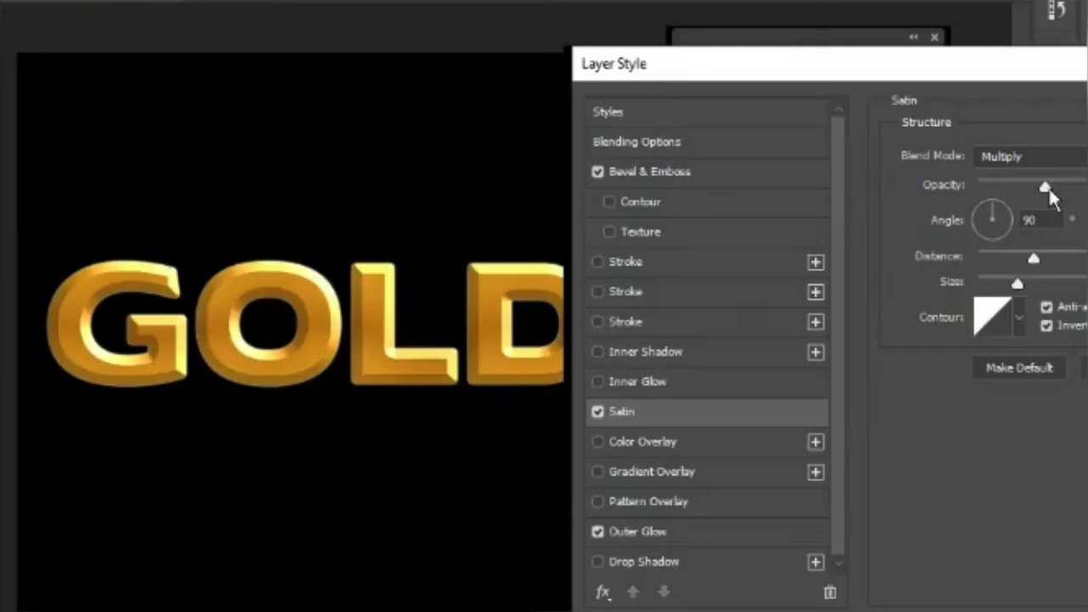
double_click(1031, 219)
type("45")
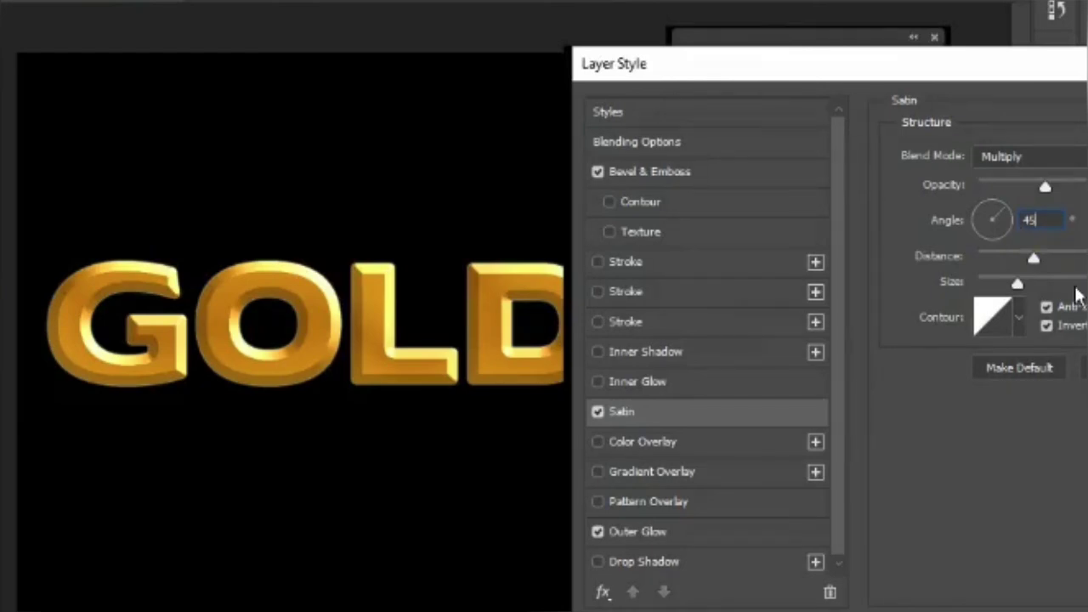
Set the Satin effect's distance to 51 px and its size to 103 px, and apply the layer styles.
left_click(1036, 260)
mouse_move(1038, 265)
left_mouse_down()
mouse_move(1054, 270)
mouse_move(1041, 263)
left_mouse_up()
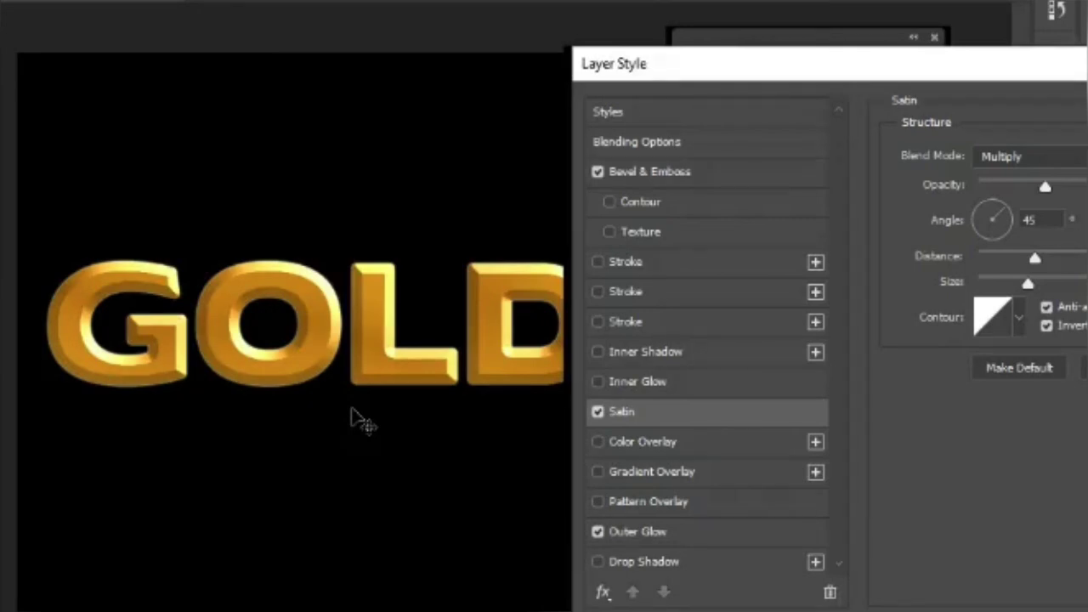
left_click_drag(848, 53, 540, 66)
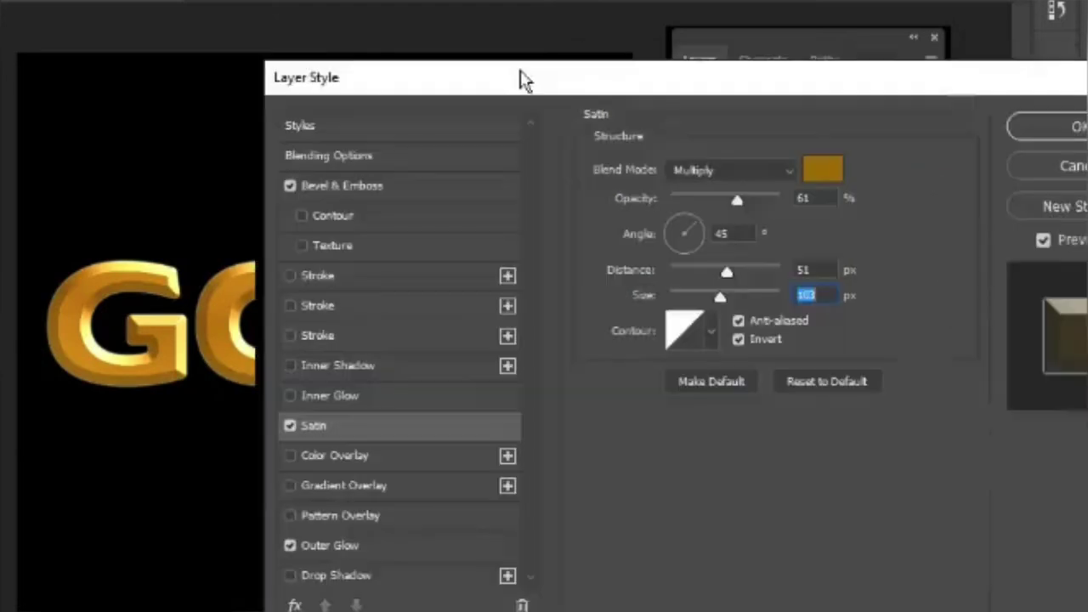
left_click(1065, 128)
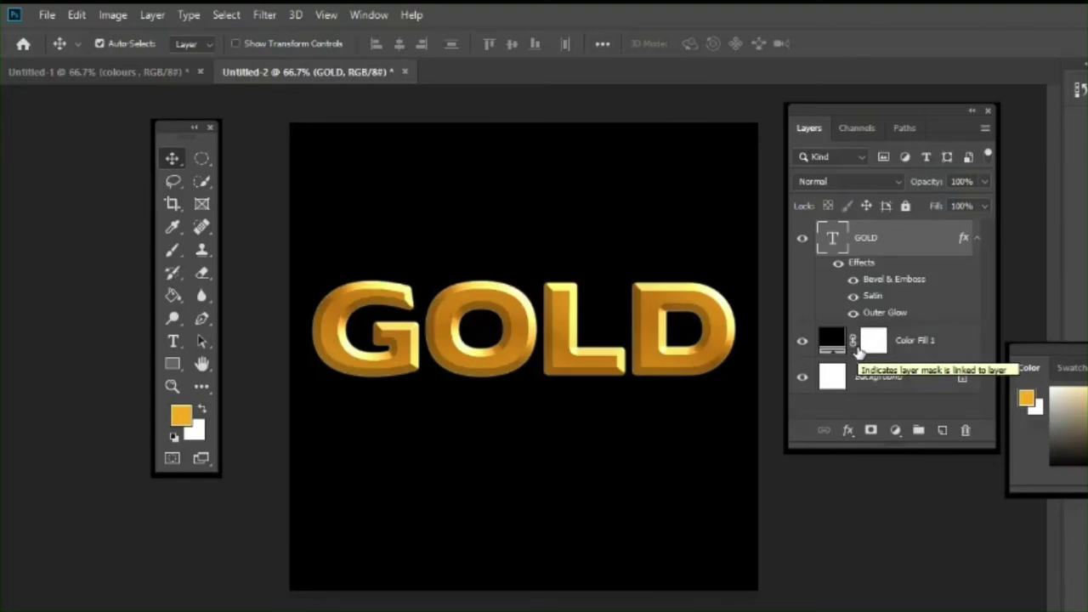
Move the GOLD text slightly down on the canvas and save the document as GOLD3 in Photoshop format.
left_click_drag(527, 340, 523, 348)
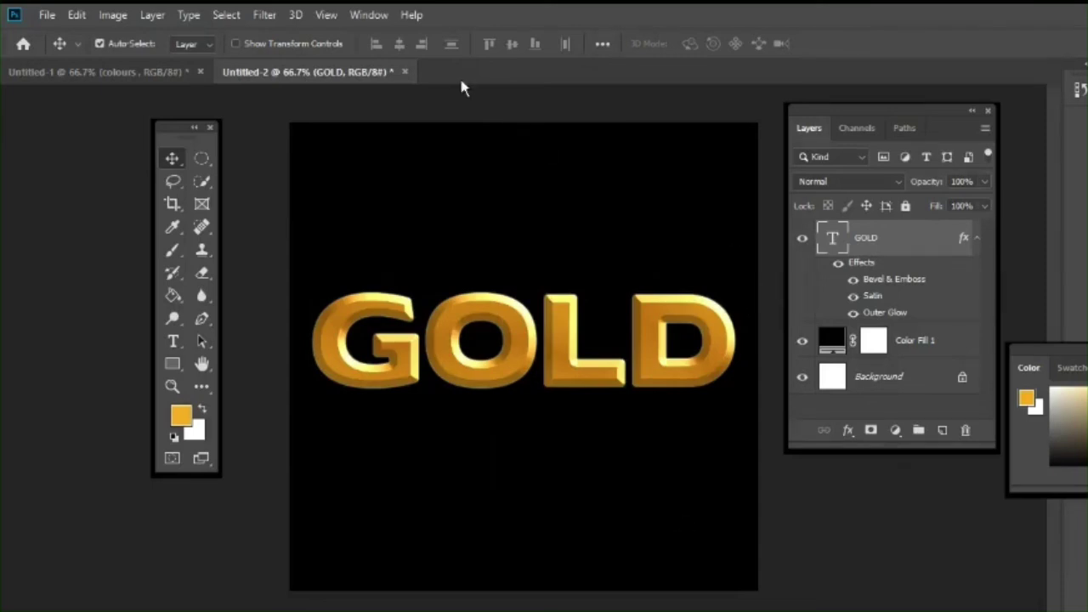
left_click(48, 15)
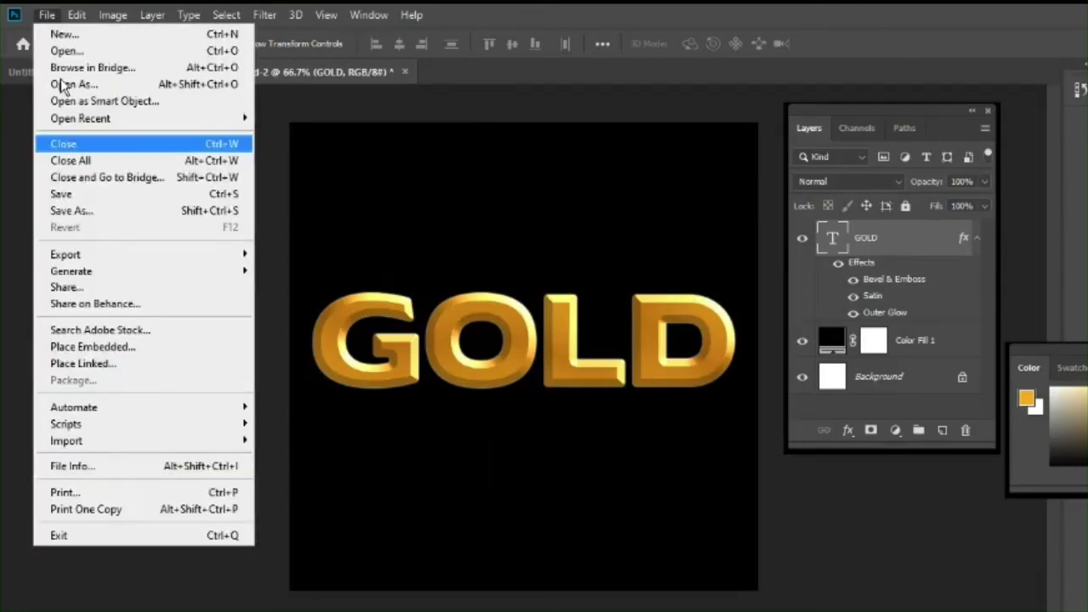
left_click(77, 217)
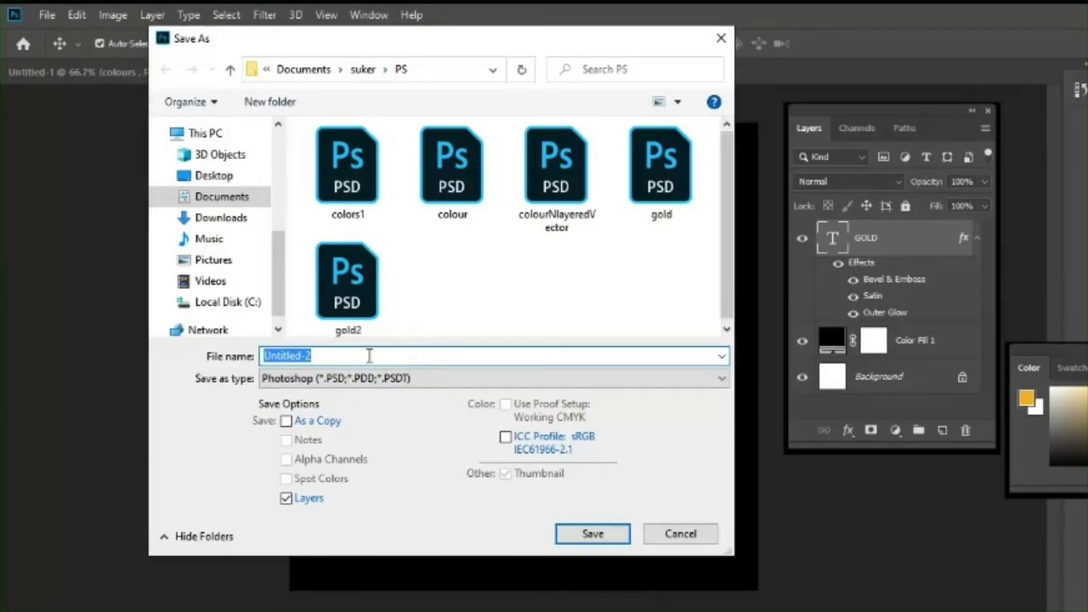
type("GOLD")
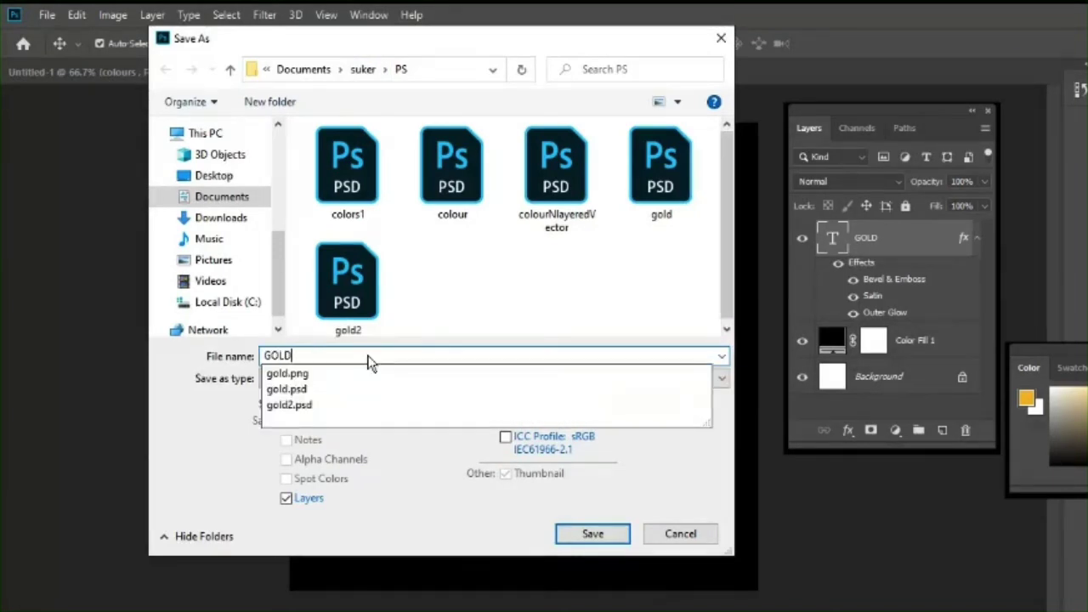
type("3")
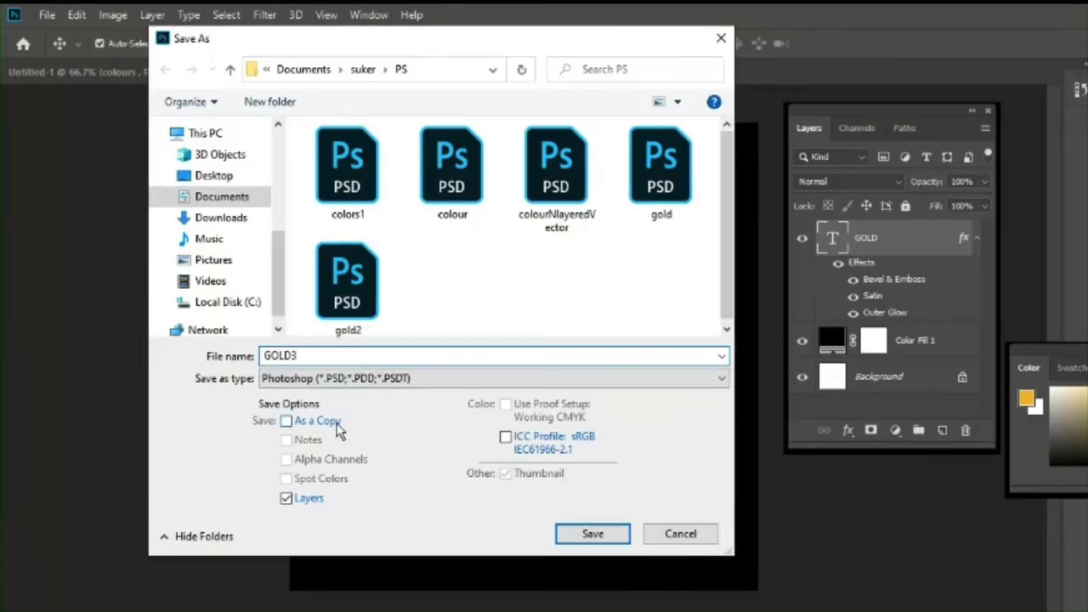
left_click(609, 539)
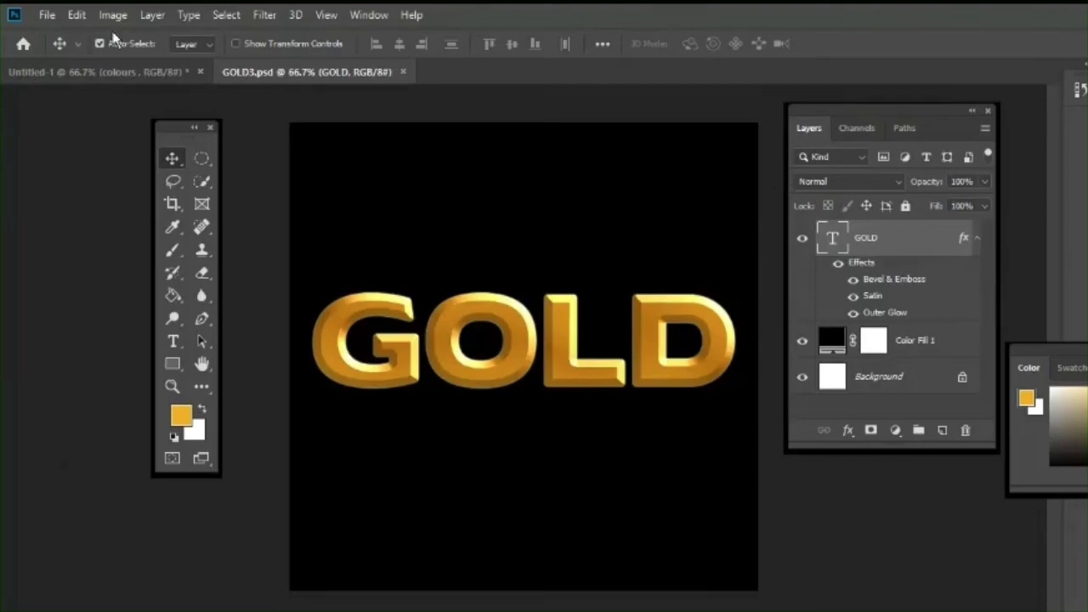
Export the artwork as a JPG image named GOLD3 in the PS folder.
left_click(47, 15)
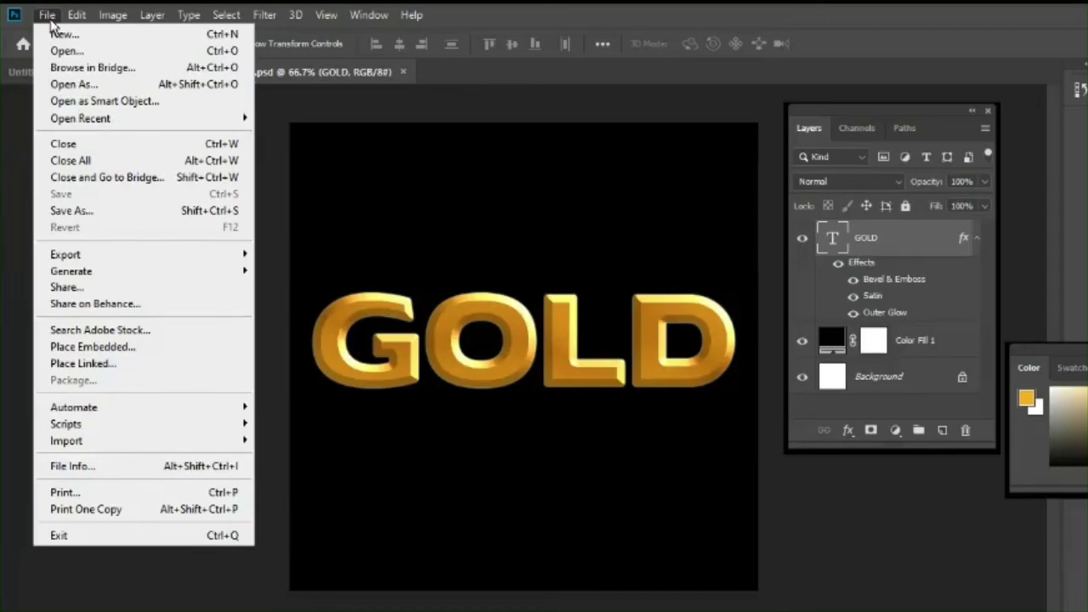
mouse_move(98, 265)
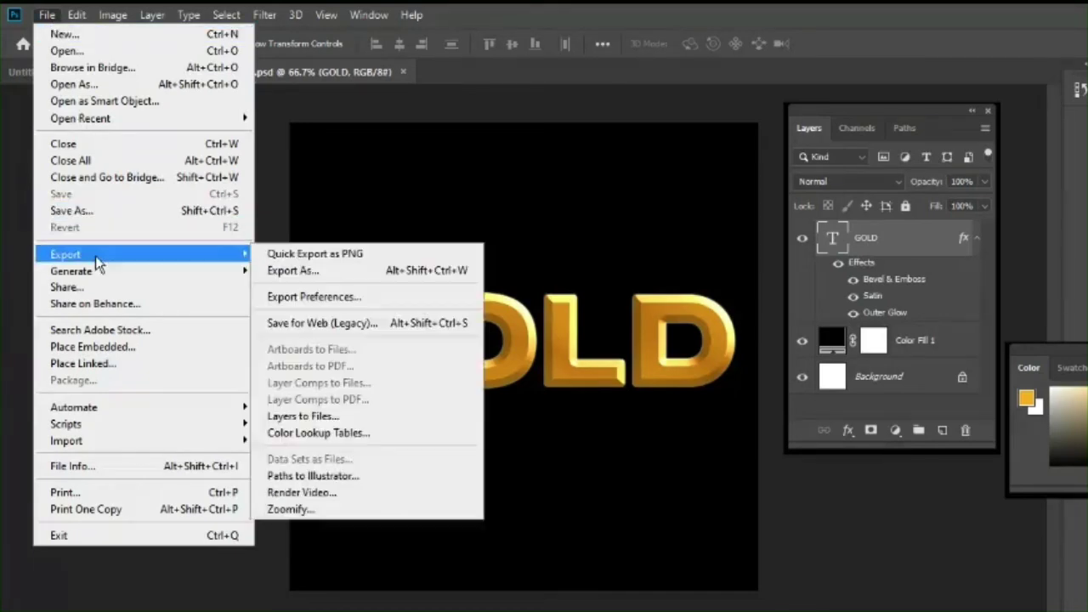
left_click(330, 272)
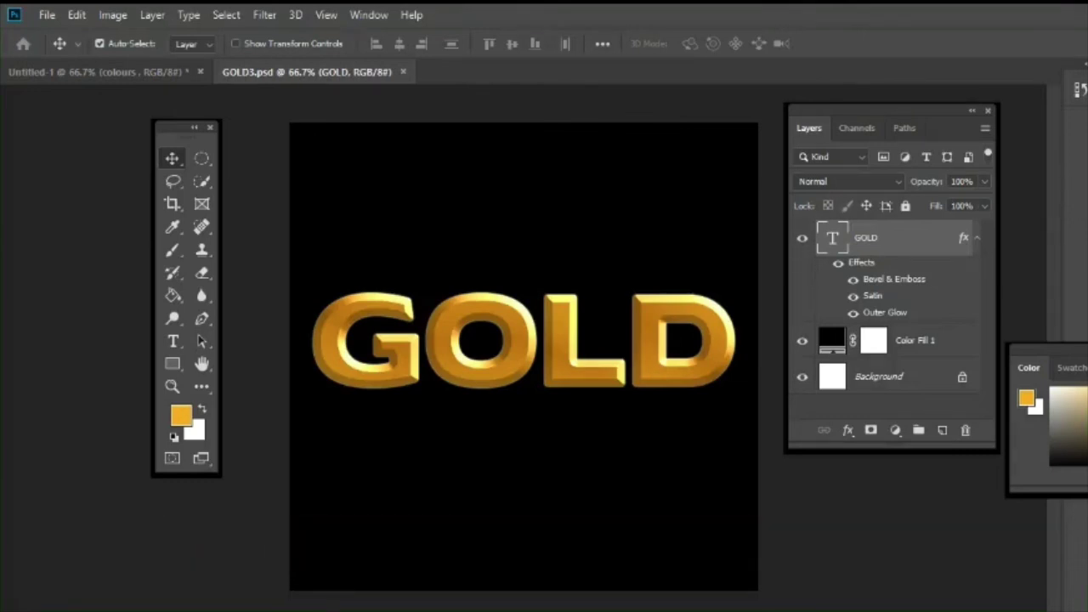
key("Return")
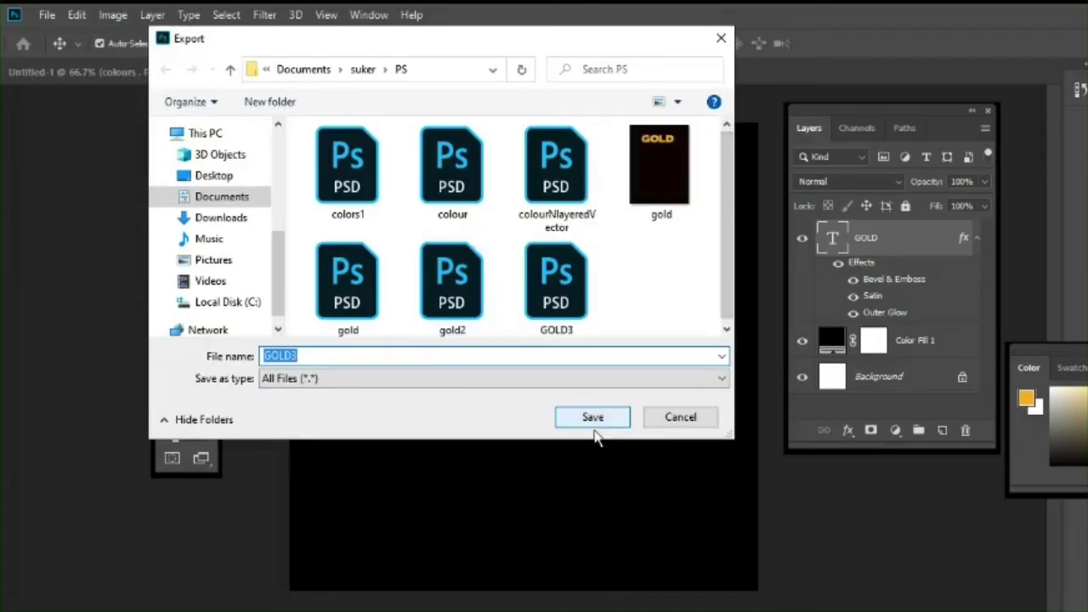
left_click(595, 418)
Open the exported GOLD3.jpg image and show it to examine its layers against the PSD's.
left_click(47, 14)
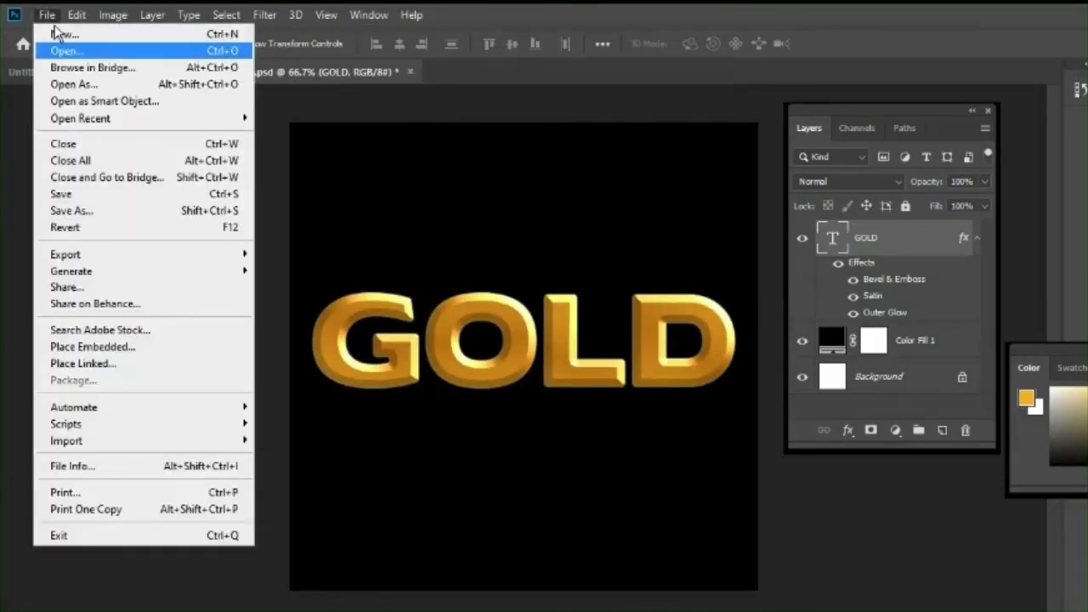
left_click(66, 51)
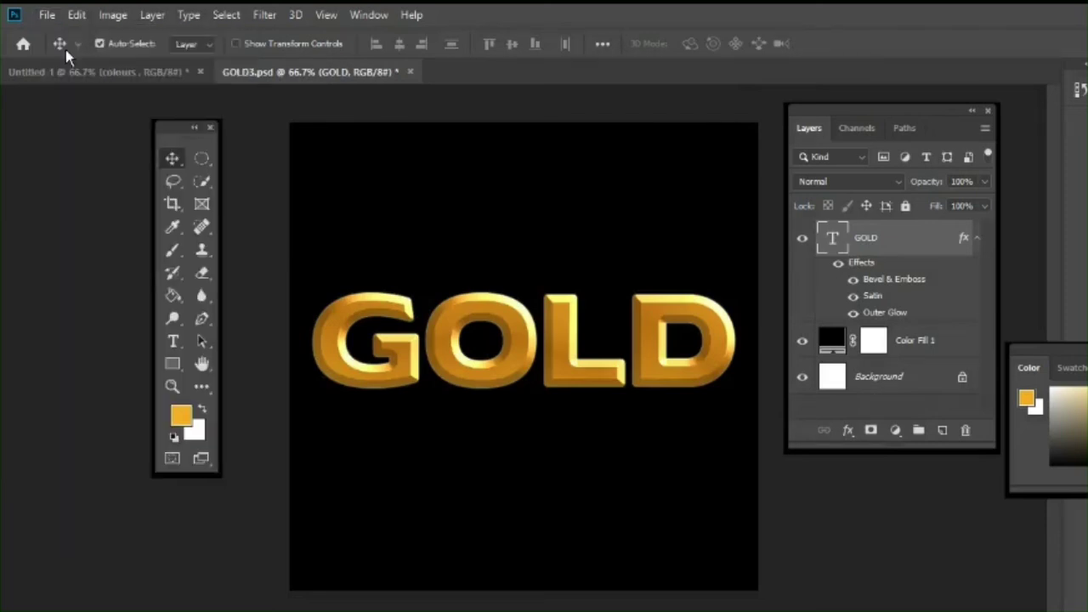
left_click(588, 277)
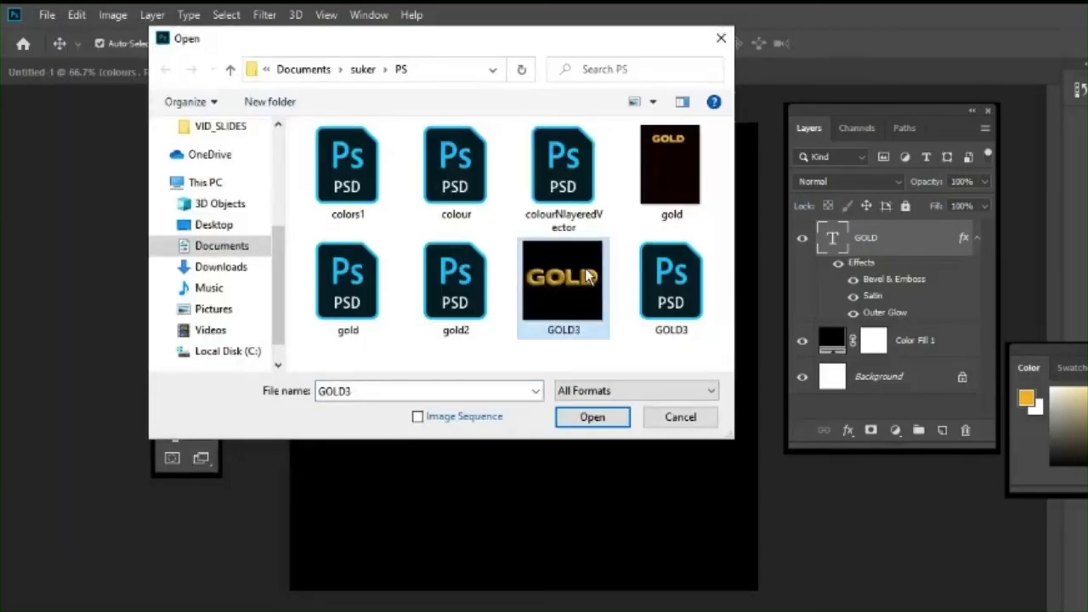
left_click(593, 416)
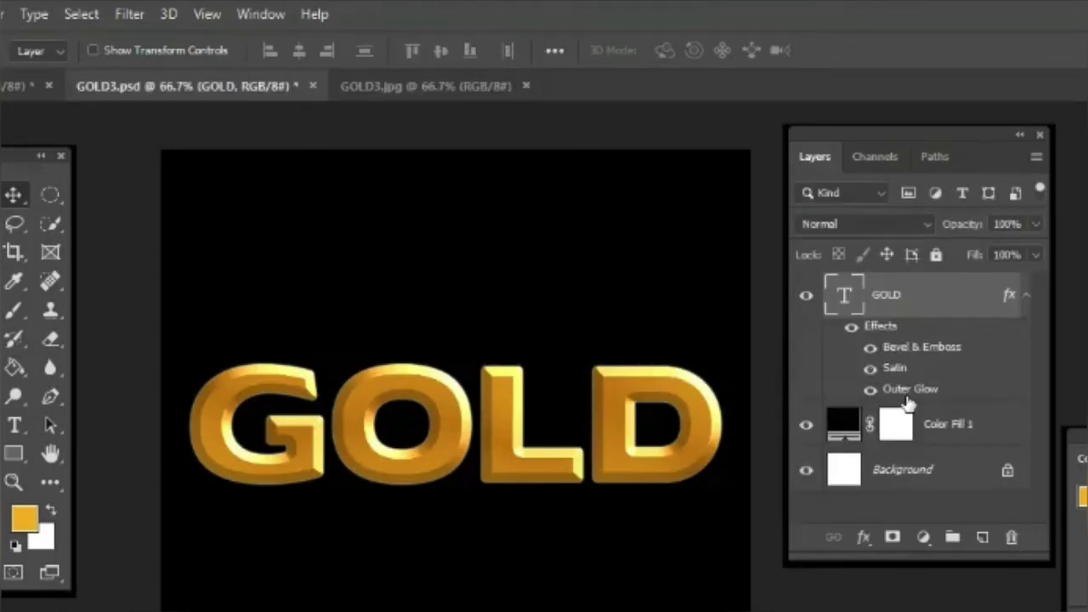
left_click(362, 86)
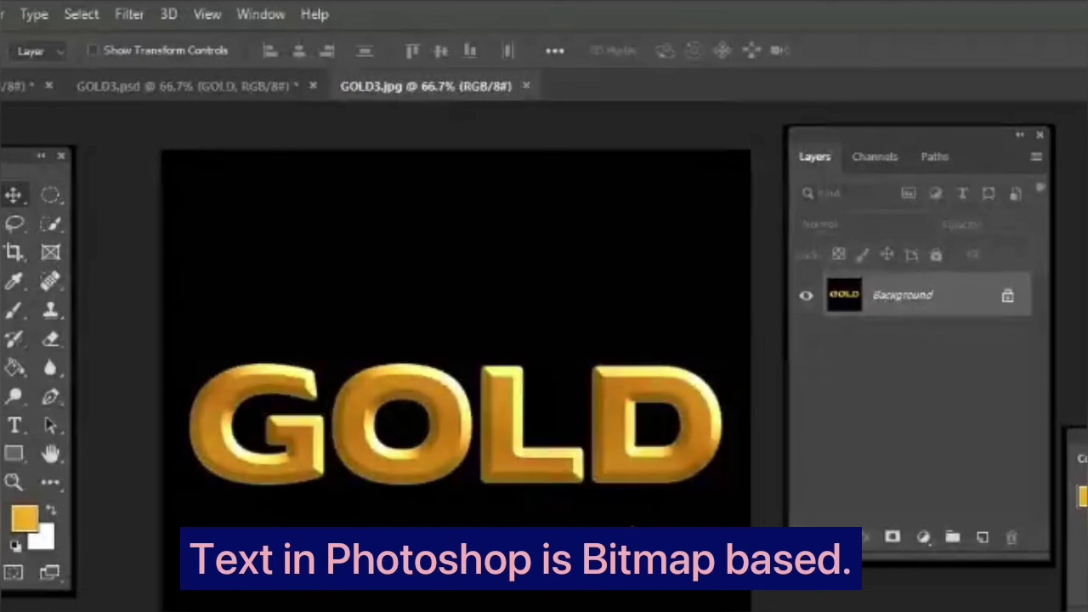
Return to GOLD3.psd and magnify the letter O to 400% to inspect the pixels along its edges.
left_click(196, 88)
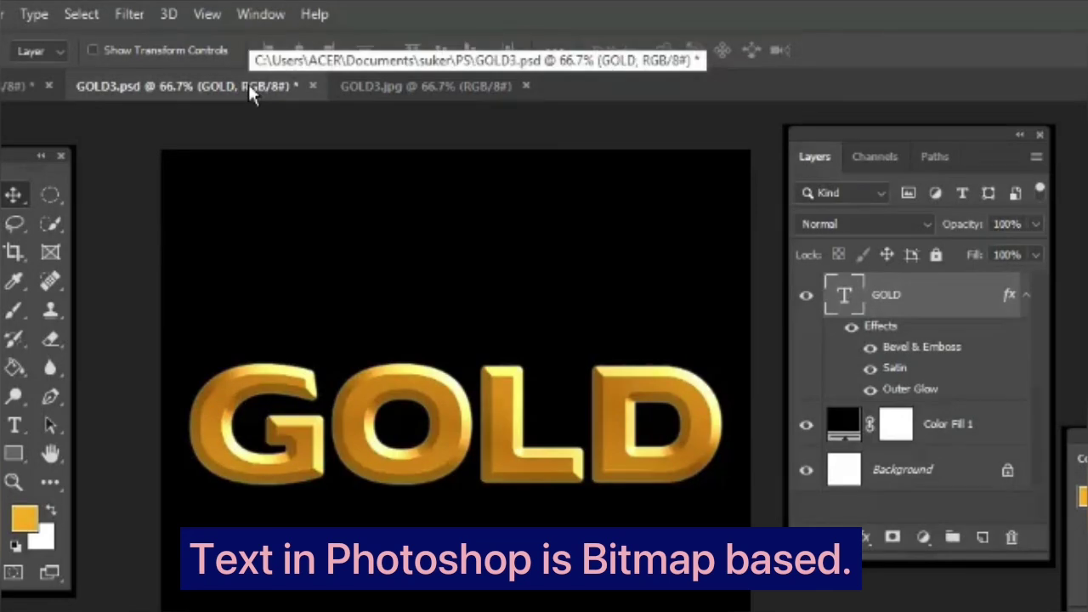
left_click(13, 482)
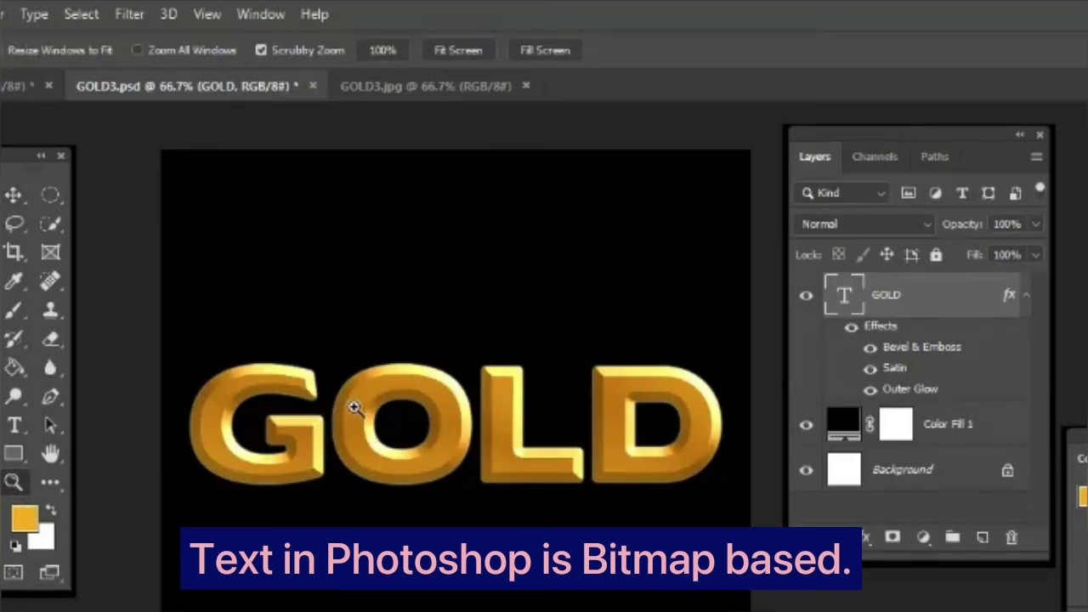
left_click(396, 433)
left_click(397, 433)
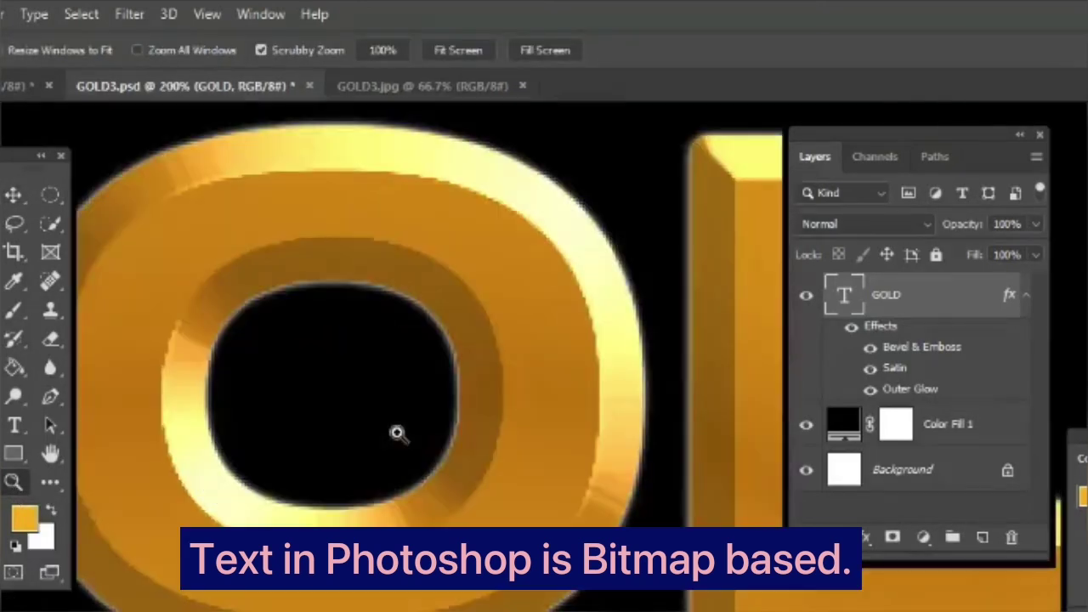
left_click(397, 433)
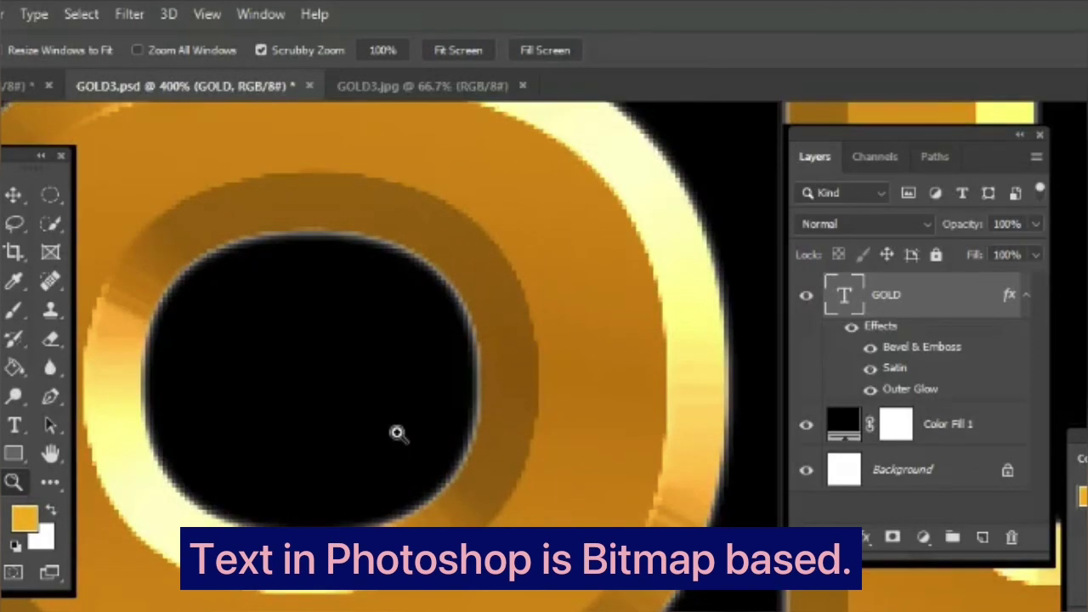